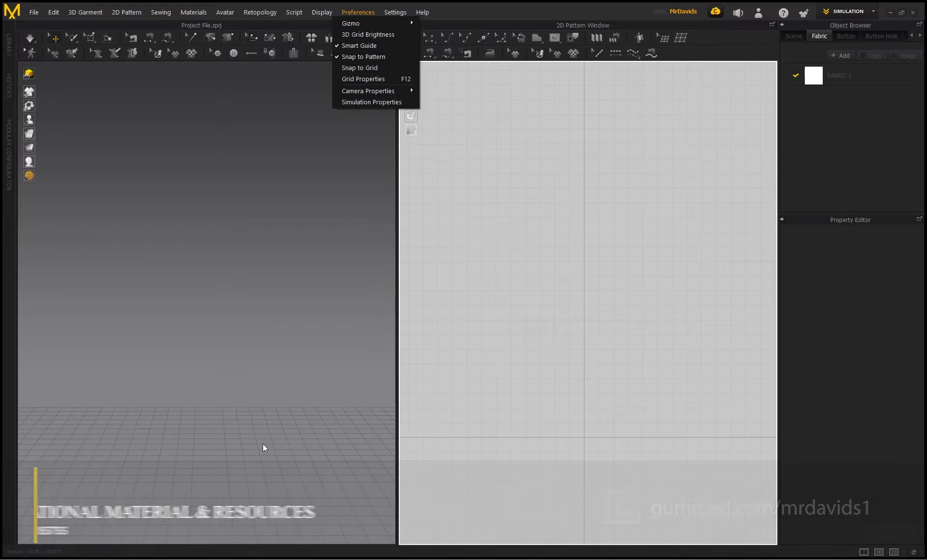
click(228, 391)
right_drag(140, 323, 256, 415)
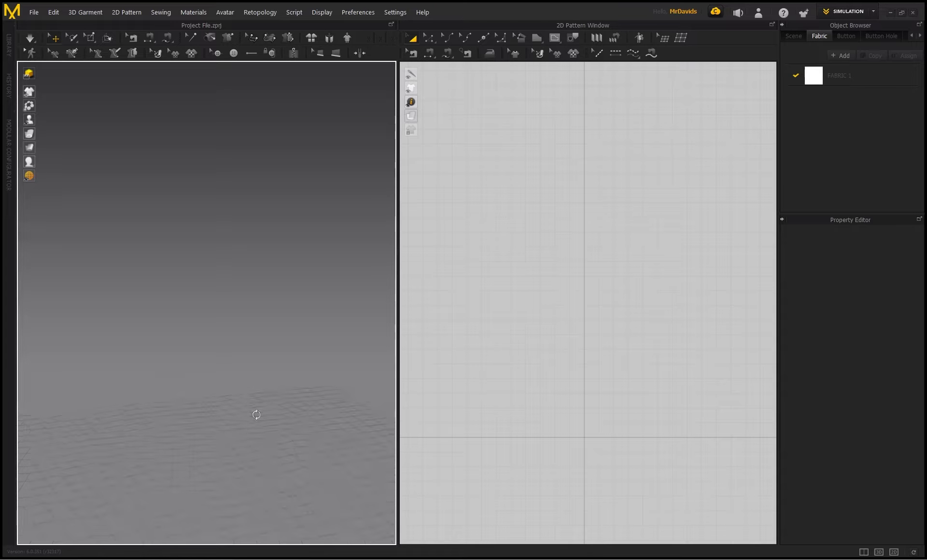
right_drag(203, 313, 144, 223)
Open the project "Project File.zprj" from the "How To Create A Face Mask" folder
click(29, 12)
mouse_move(71, 34)
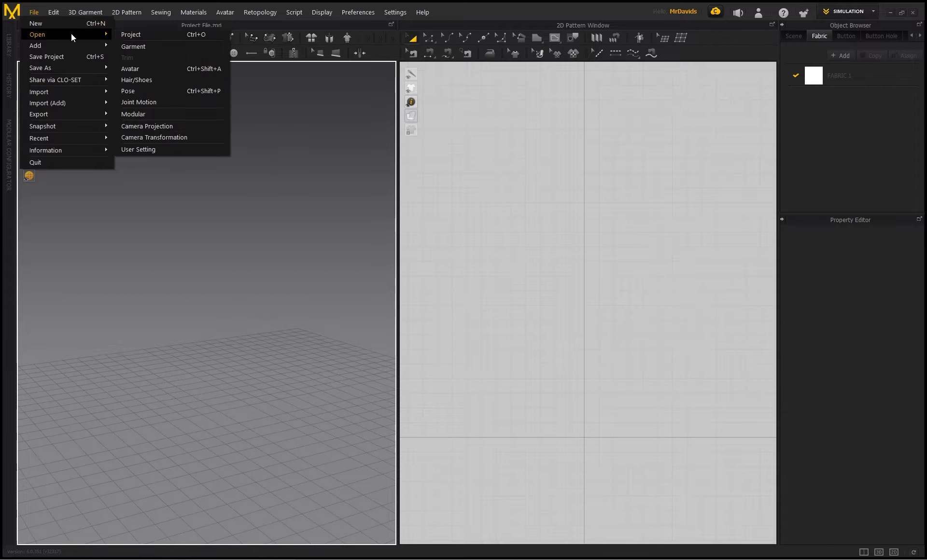
click(135, 35)
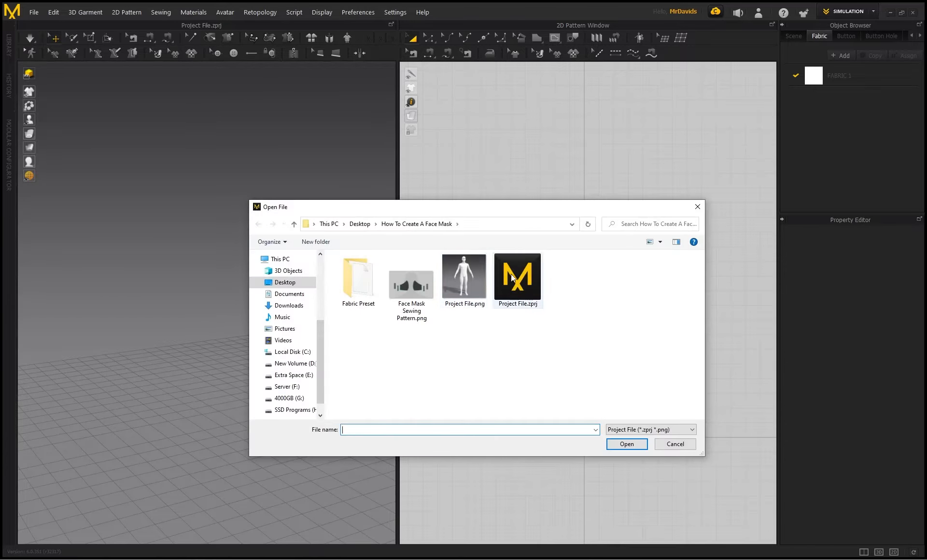
click(499, 299)
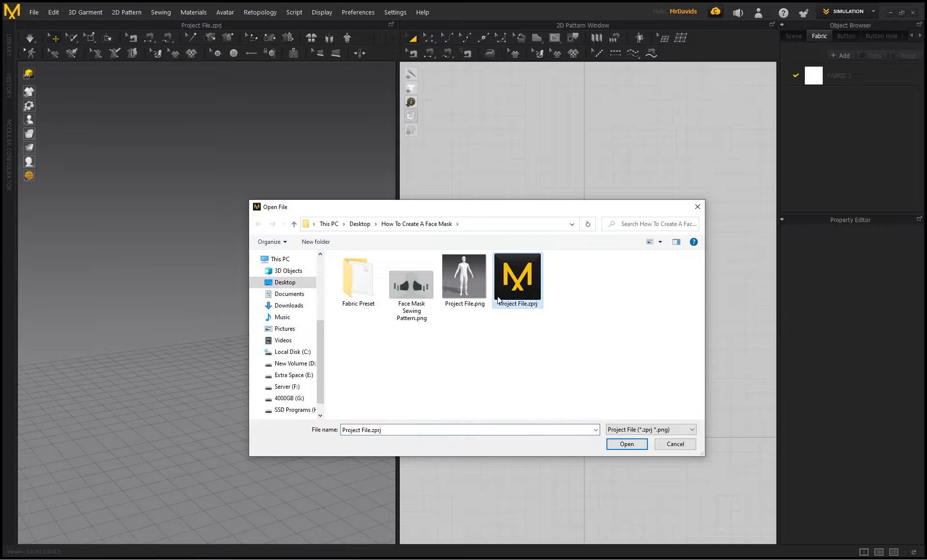
click(623, 450)
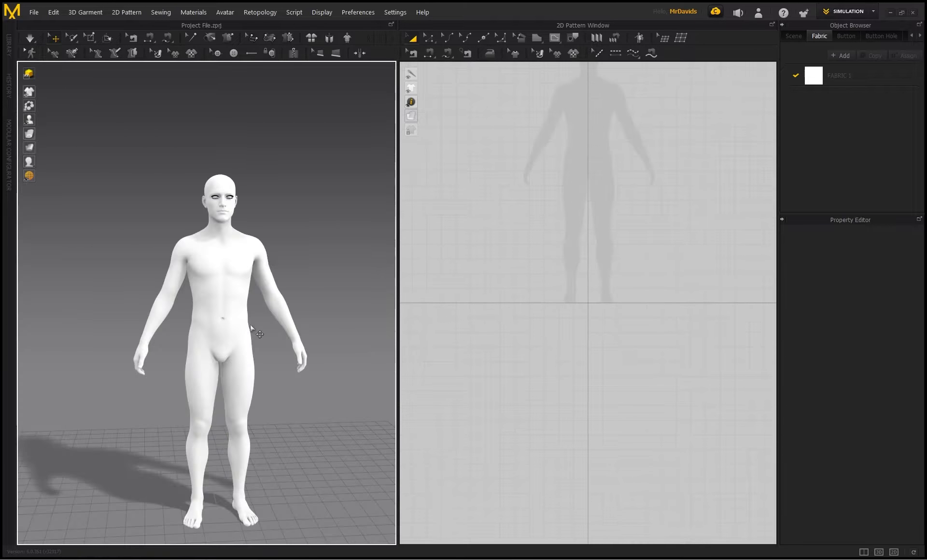
middle_drag(256, 332, 258, 290)
right_drag(271, 327, 271, 323)
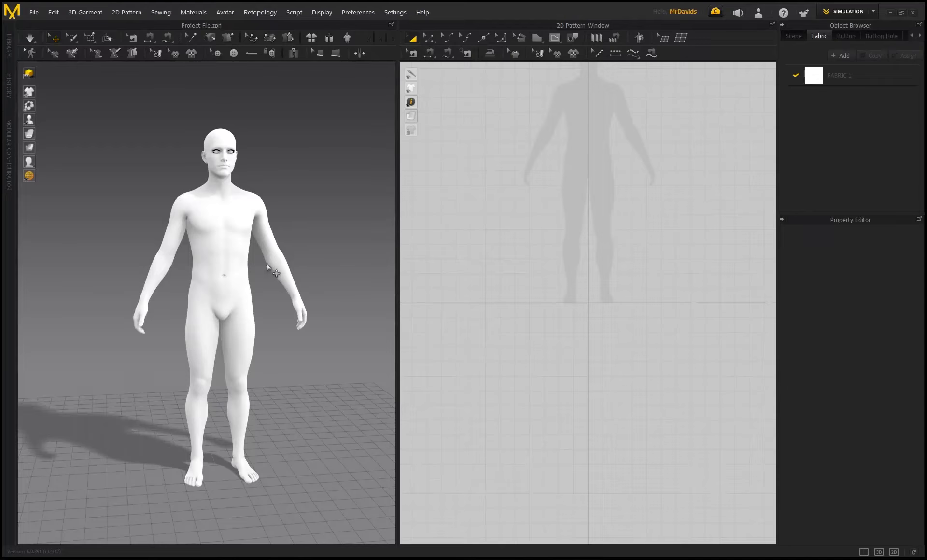
right_drag(271, 271, 241, 269)
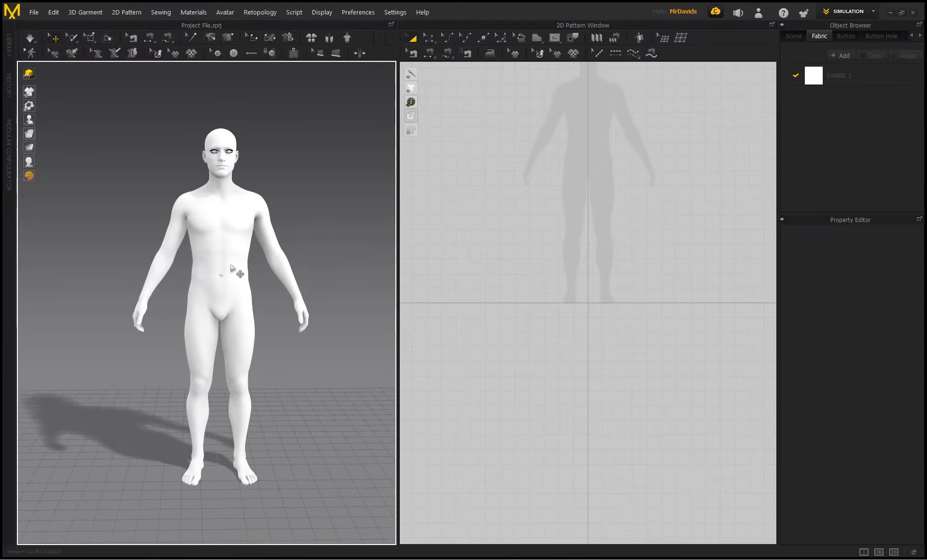
middle_drag(237, 272, 233, 276)
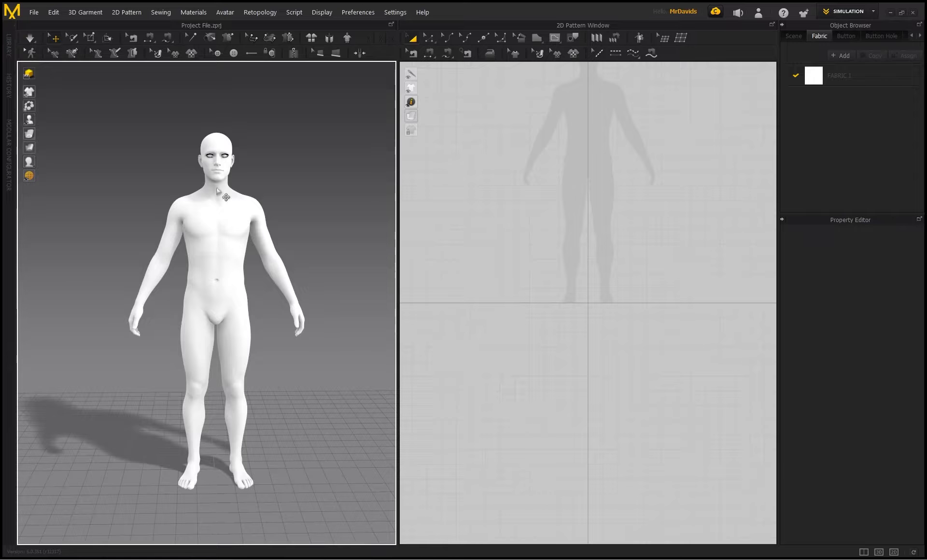
Create a 500 × 500 mm rectangle pattern over the head and shoulders of the avatar silhouette in the 2D pattern view
click(537, 38)
click(549, 63)
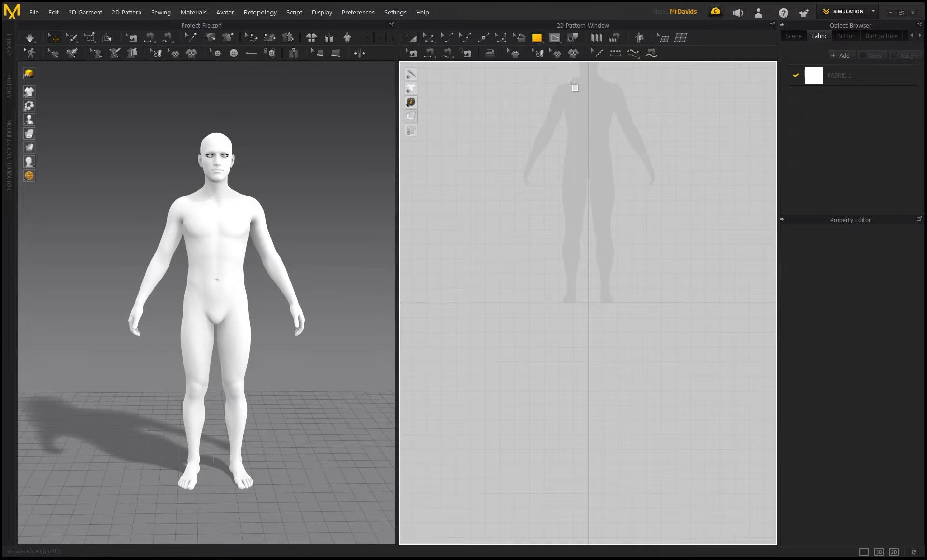
middle_drag(604, 137, 609, 227)
click(592, 169)
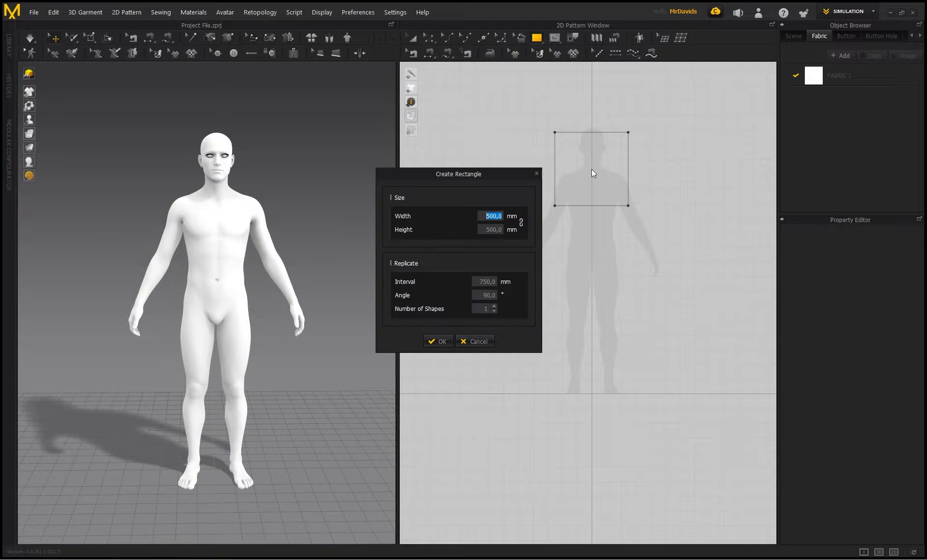
click(437, 343)
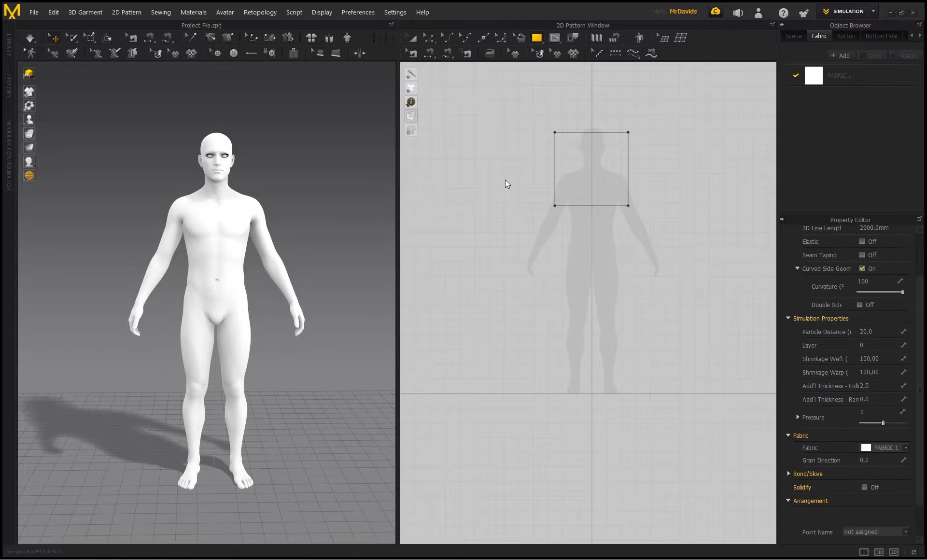
Apply the image "Face Mask Sewing Pattern.png" as the texture of FABRIC 1
scroll(564, 208, up, 4)
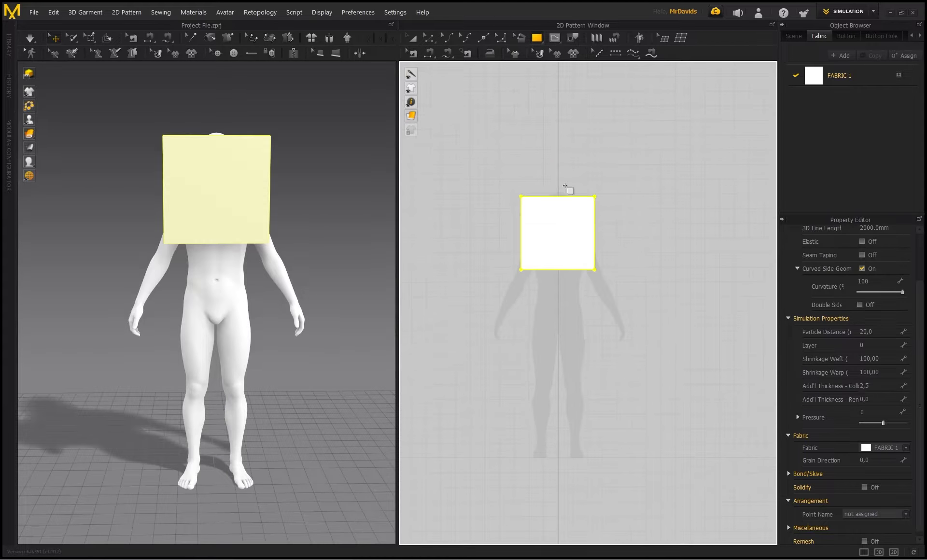
middle_drag(714, 222, 687, 206)
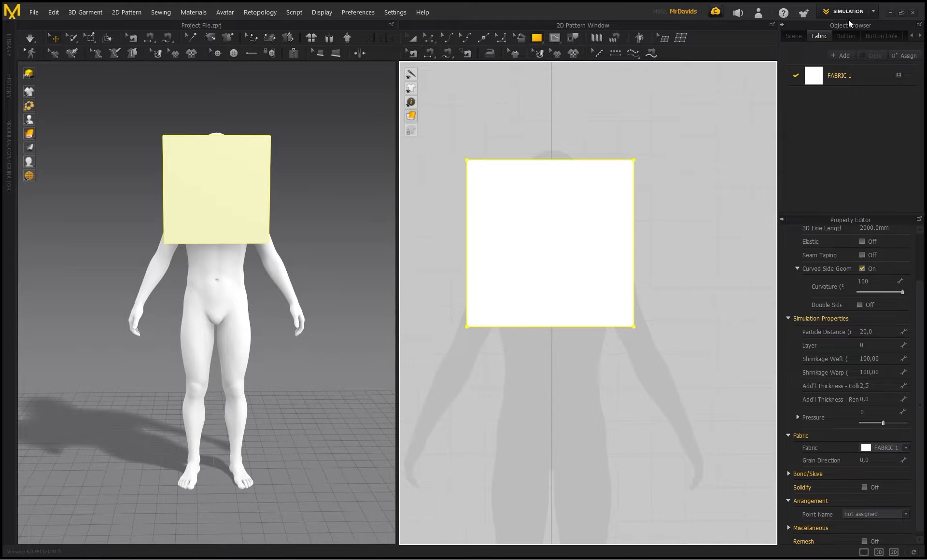
click(841, 79)
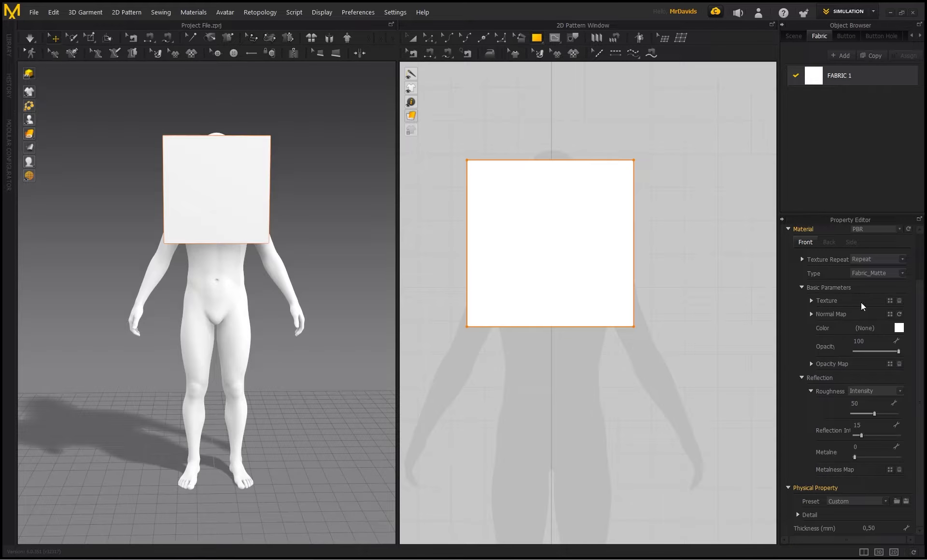
click(891, 301)
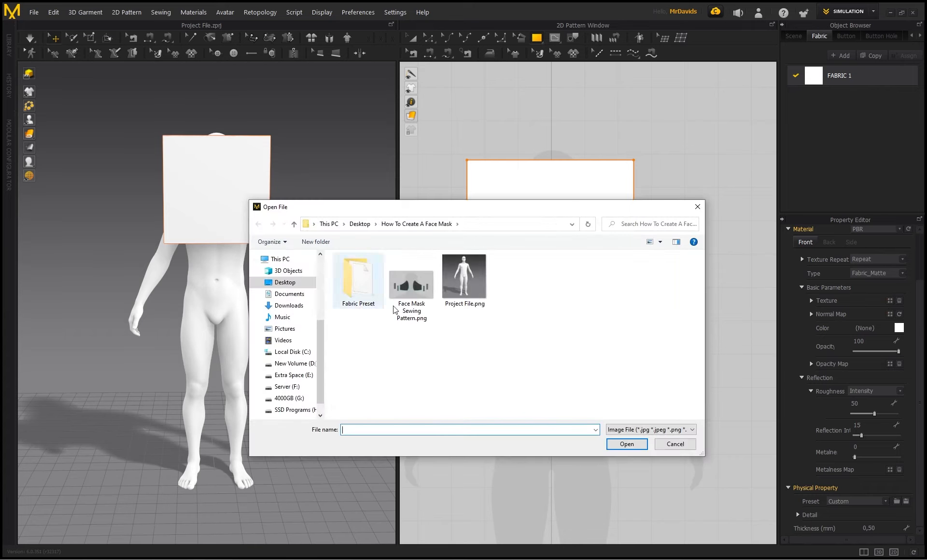
click(430, 287)
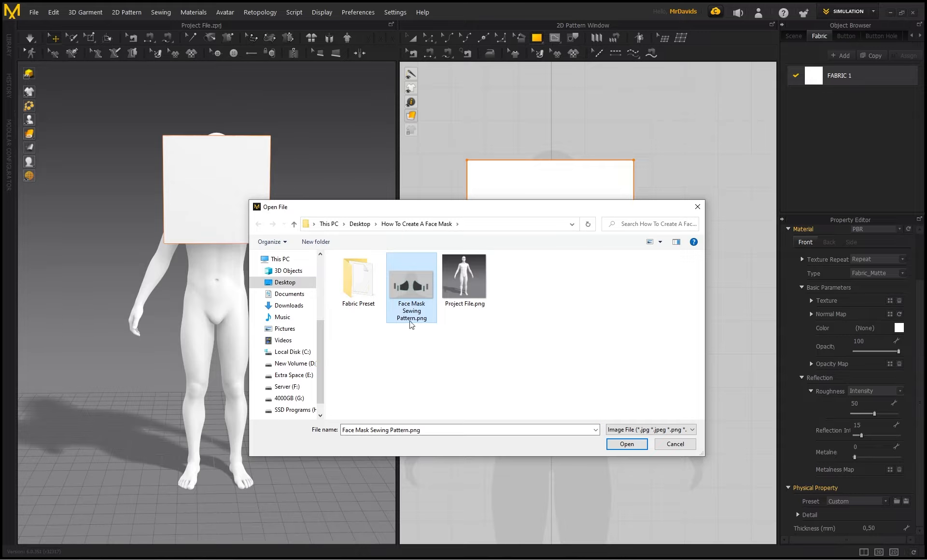
click(627, 444)
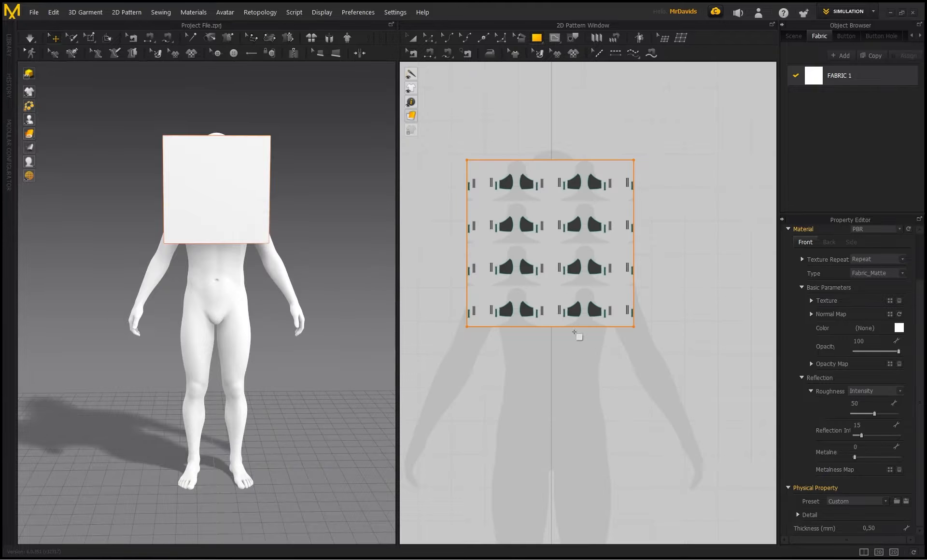
Enlarge and reposition the fabric texture with Edit Texture so one complete mask pattern lies centred in the upper part of the rectangle
middle_drag(529, 234, 541, 237)
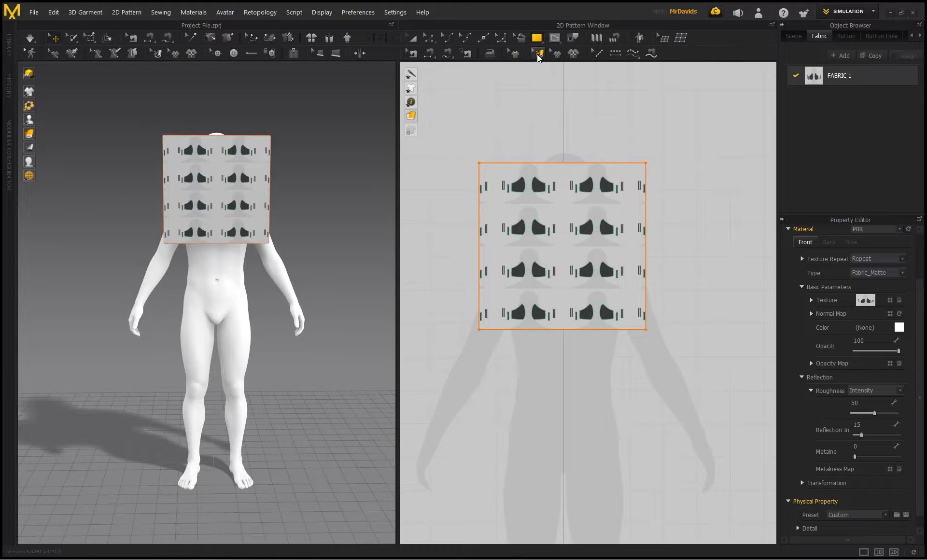
click(537, 54)
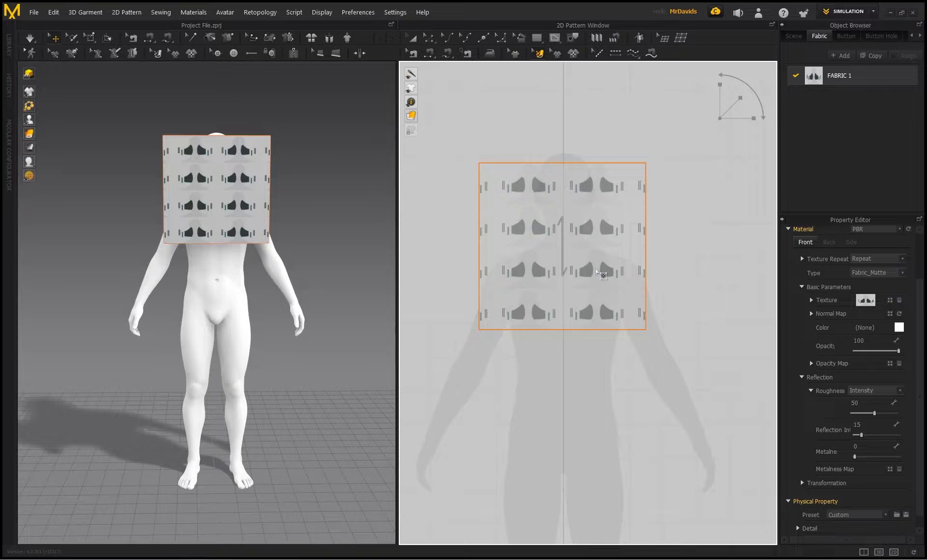
click(576, 235)
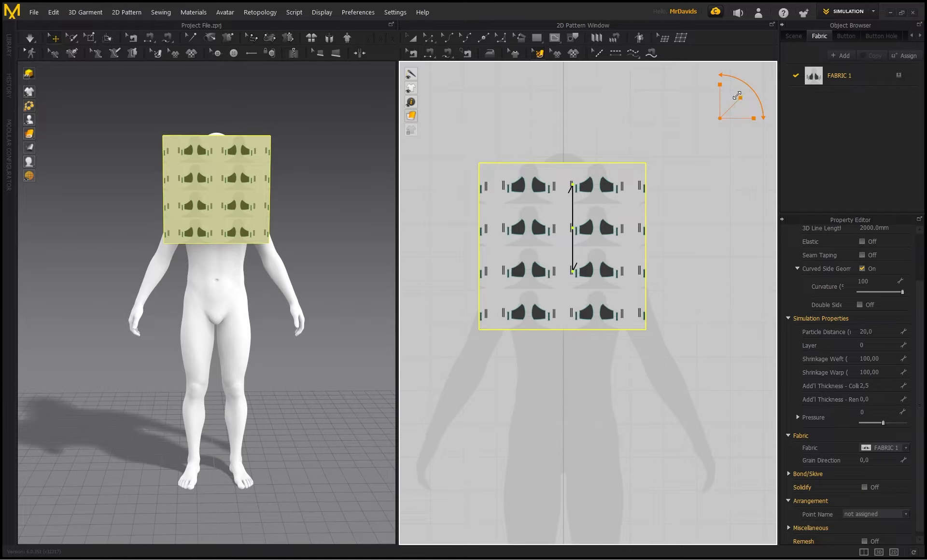
drag(739, 98, 772, 66)
drag(540, 223, 630, 251)
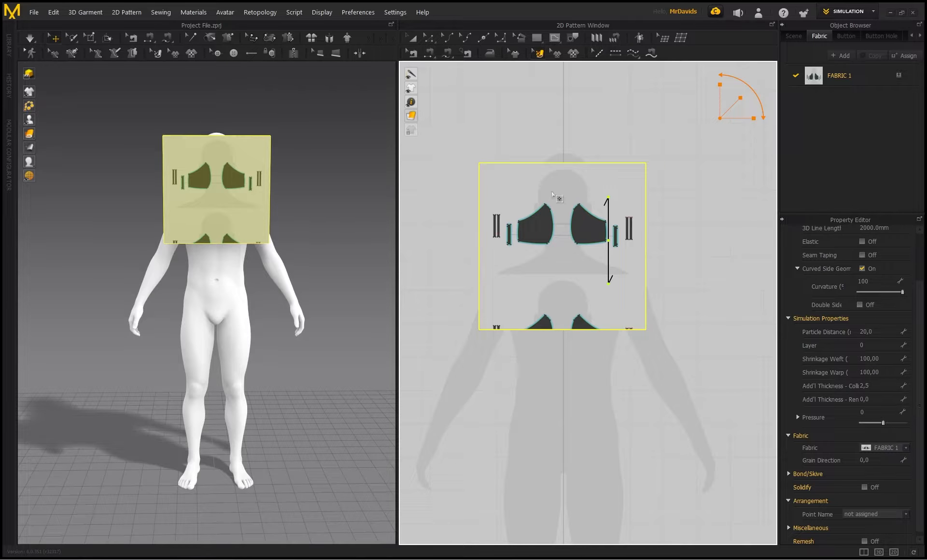
drag(566, 209, 565, 209)
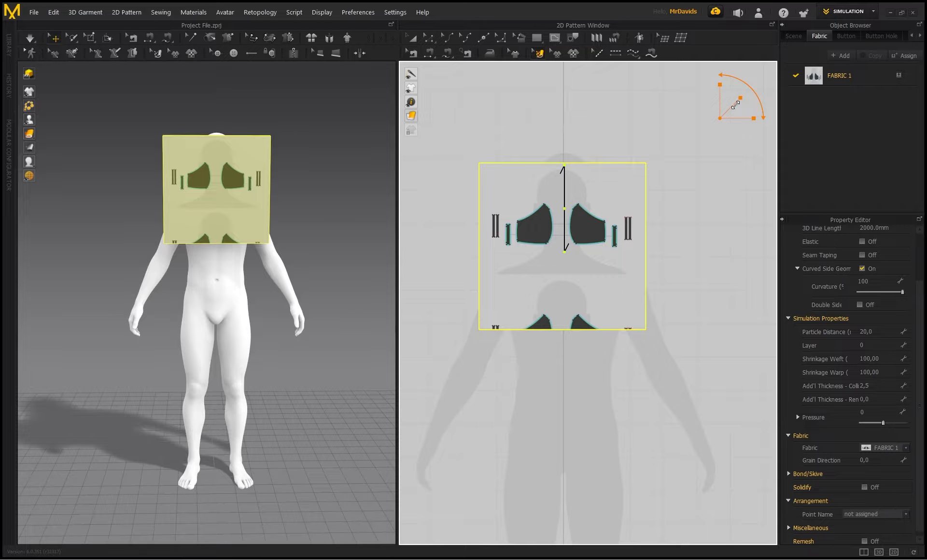
drag(739, 100, 741, 98)
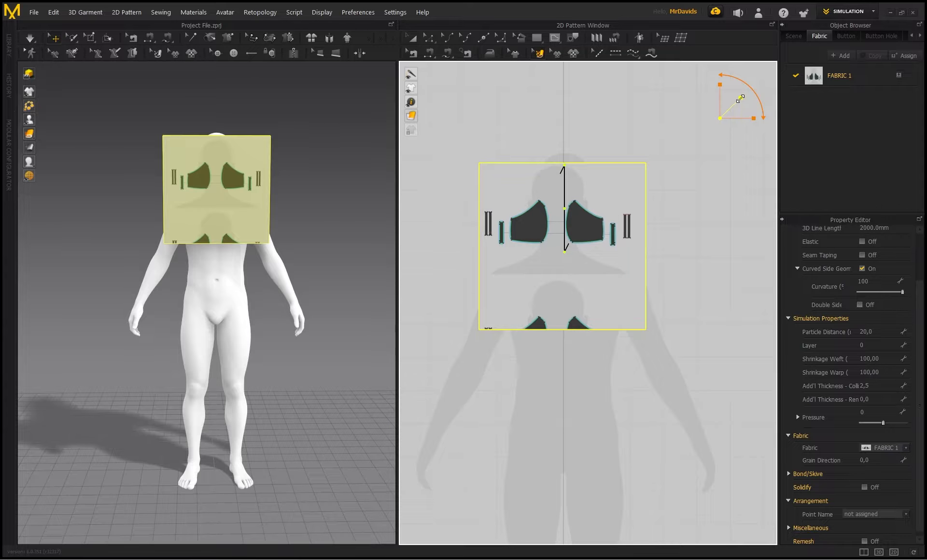
click(586, 246)
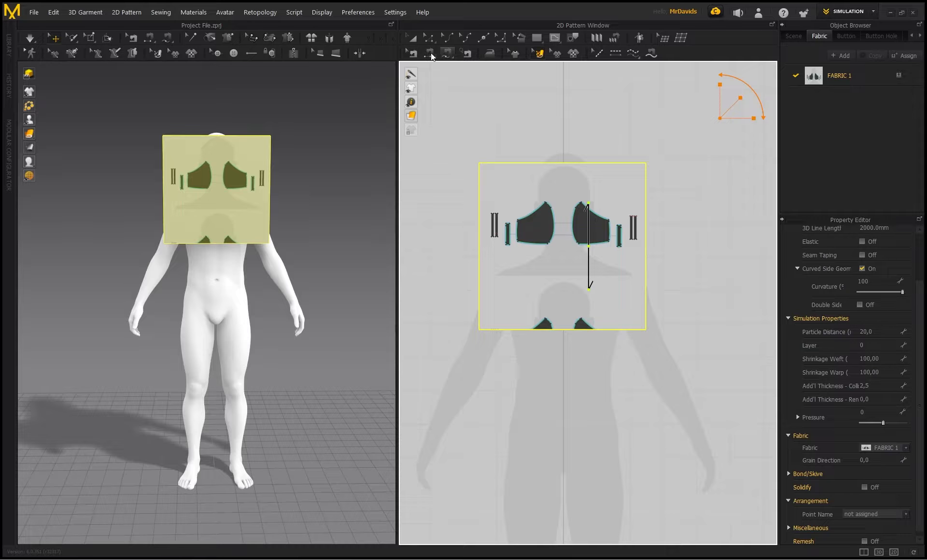
Move the textured rectangle sideways so it sits beside the avatar silhouette's head in the 2D pattern view
click(411, 38)
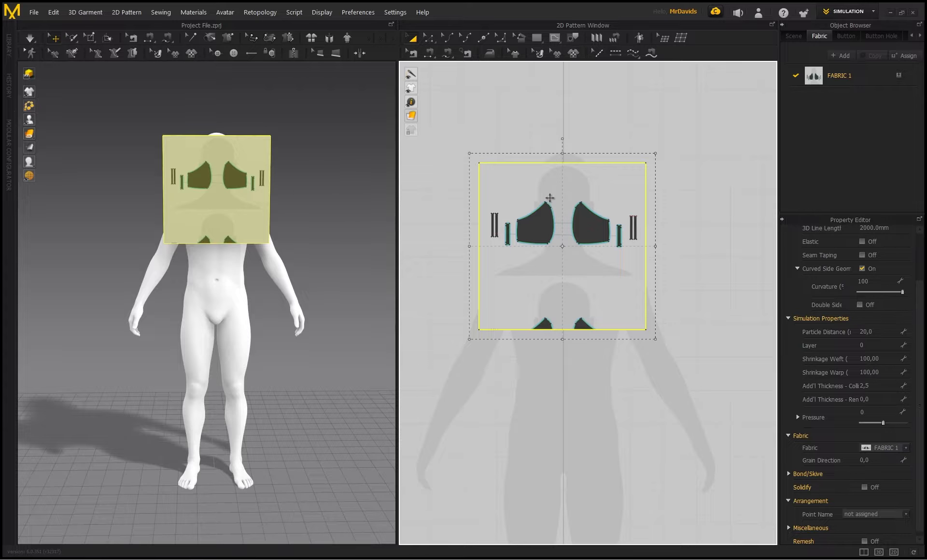
drag(550, 197, 675, 196)
scroll(627, 173, up, 3)
middle_drag(627, 173, 548, 189)
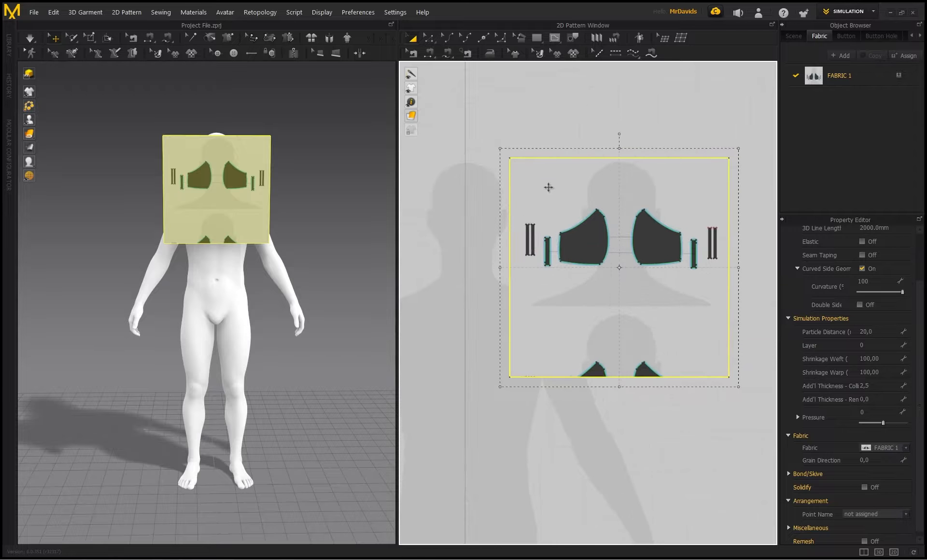
Fine-tune the texture's scale and position on the rectangle so the reference head matches the avatar silhouette's size and height
middle_drag(473, 143, 488, 144)
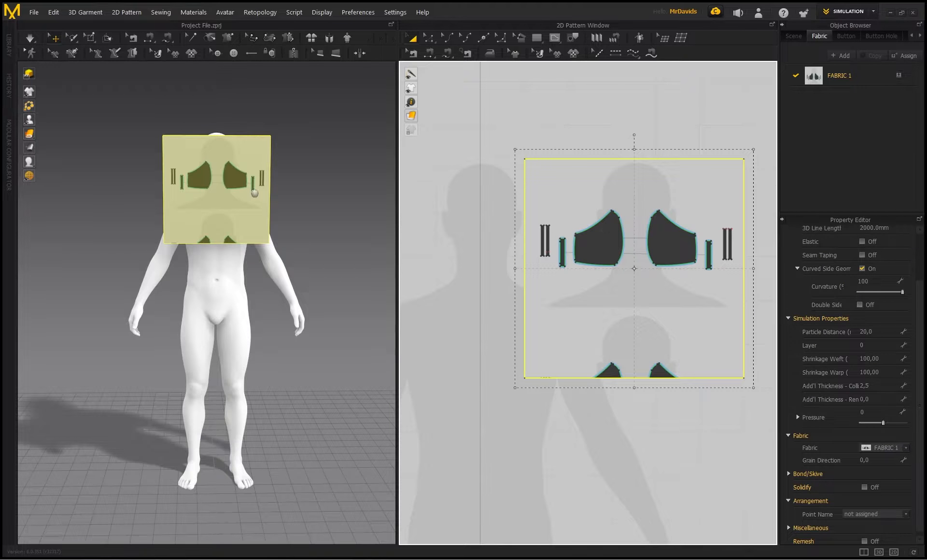
scroll(212, 213, up, 5)
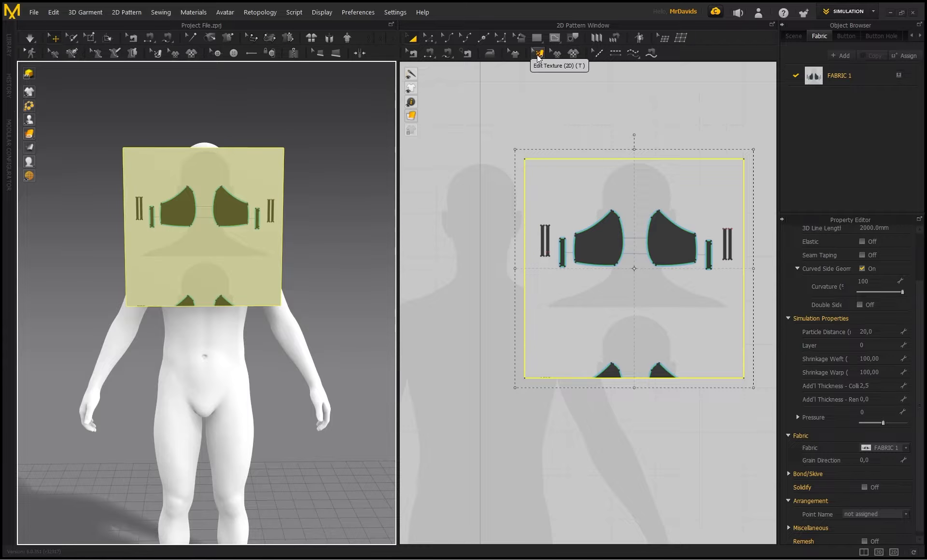
click(538, 54)
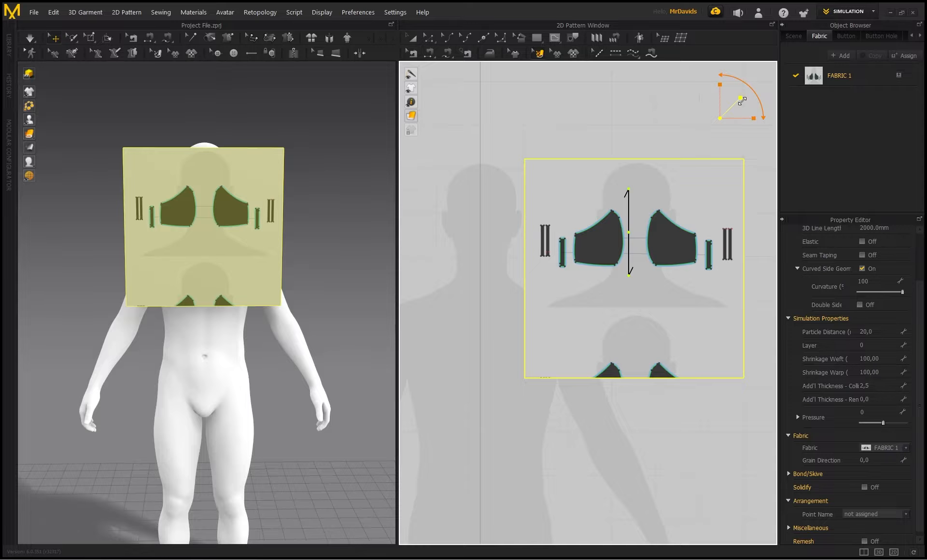
drag(742, 101, 743, 100)
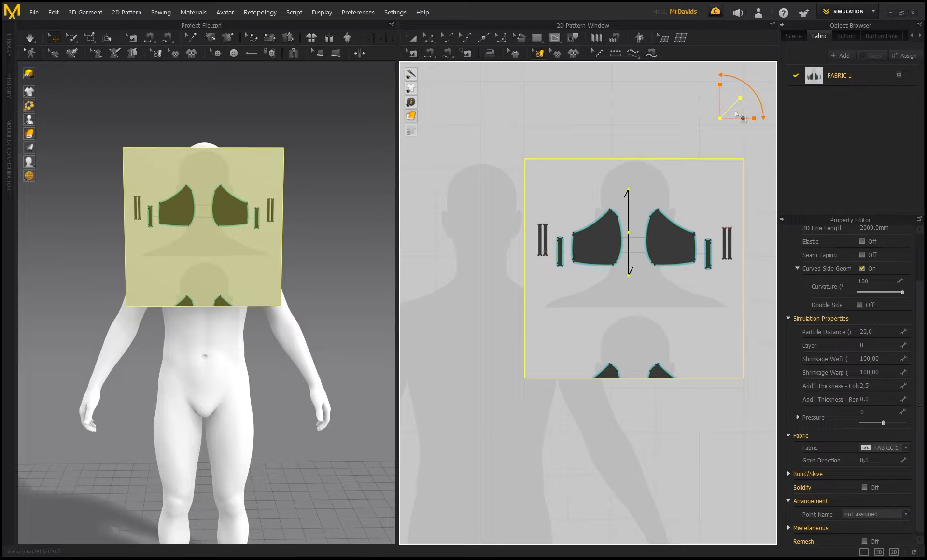
drag(634, 233, 633, 236)
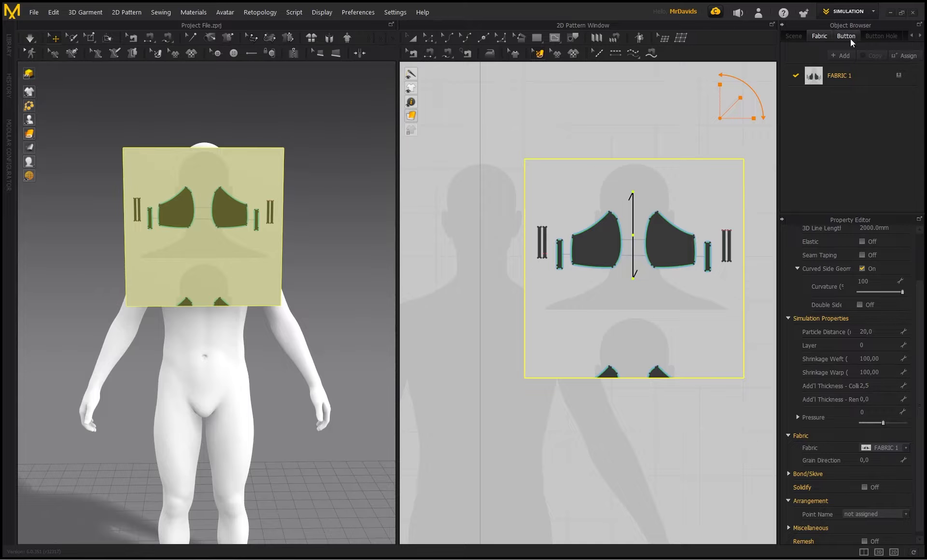
Add a new fabric and name it FACE MASK FABRIC
click(841, 56)
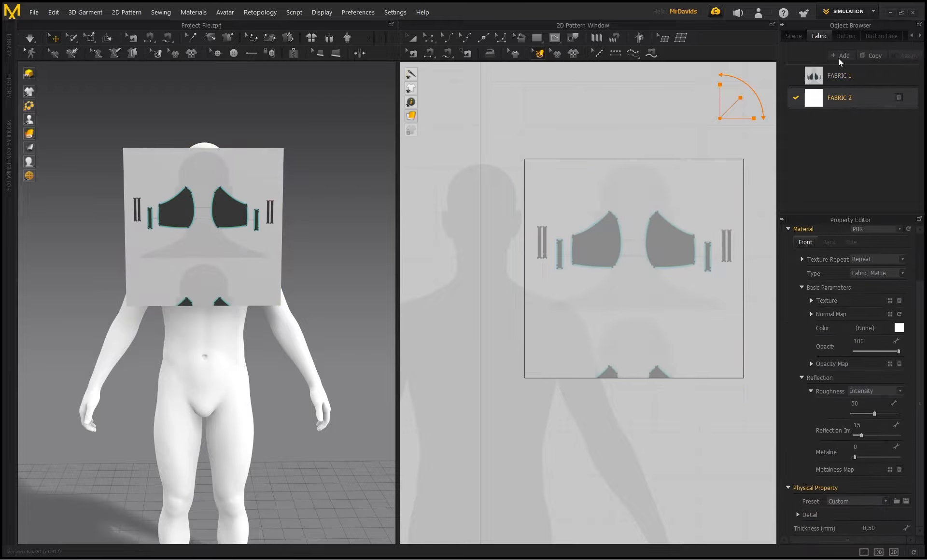
double_click(841, 101)
text(FA)
text(CE MASK FABRI)
text(C)
key(Return)
Set the colour of FACE MASK FABRIC to dark grey, hex 545454
click(899, 328)
drag(264, 155, 251, 175)
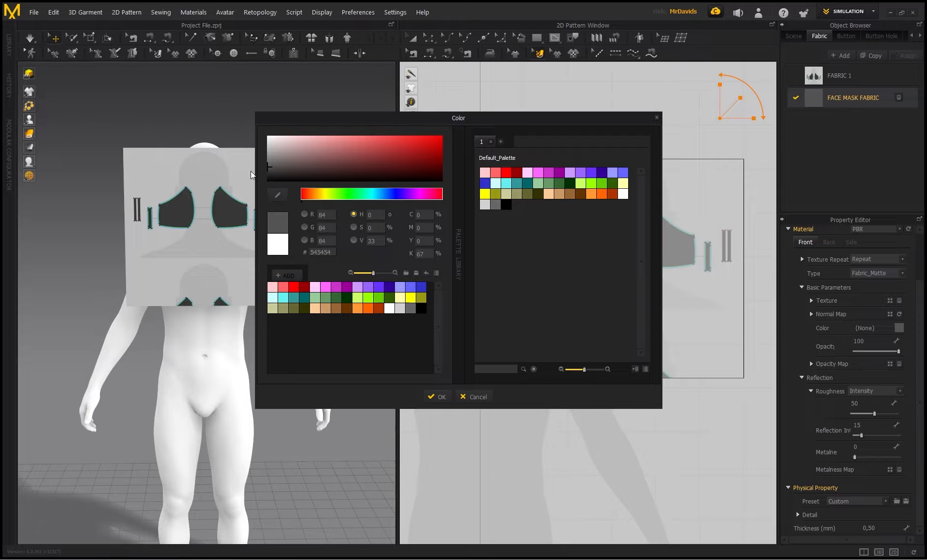
click(432, 398)
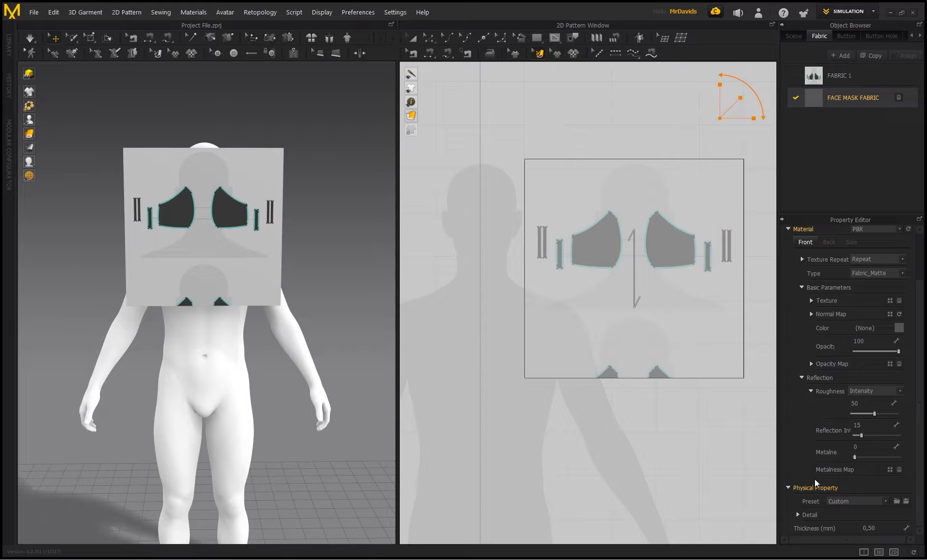
scroll(798, 413, up, 2)
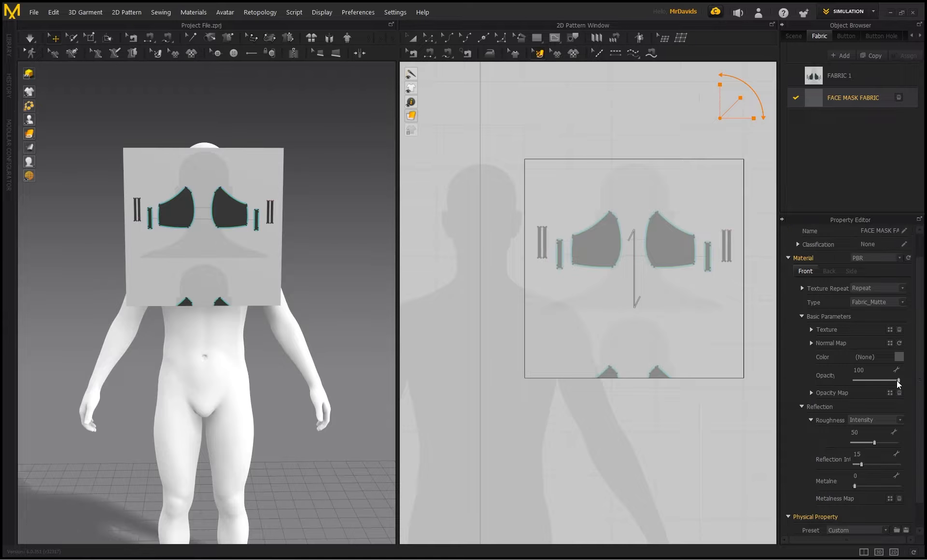
Try lowering the opacity of FACE MASK FABRIC to 60 to see through to the reference image, and start the Polygon tool
drag(898, 381, 891, 381)
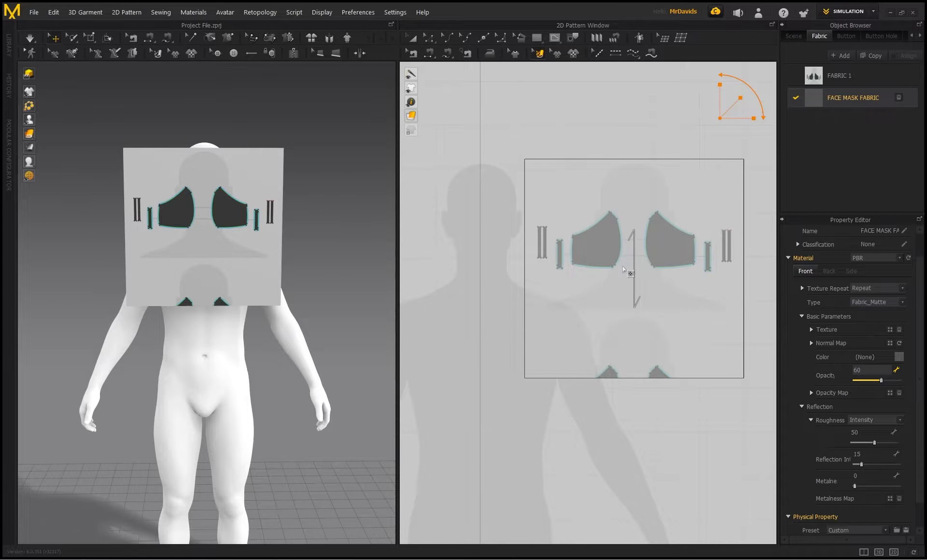
scroll(651, 238, up, 1)
scroll(627, 195, up, 1)
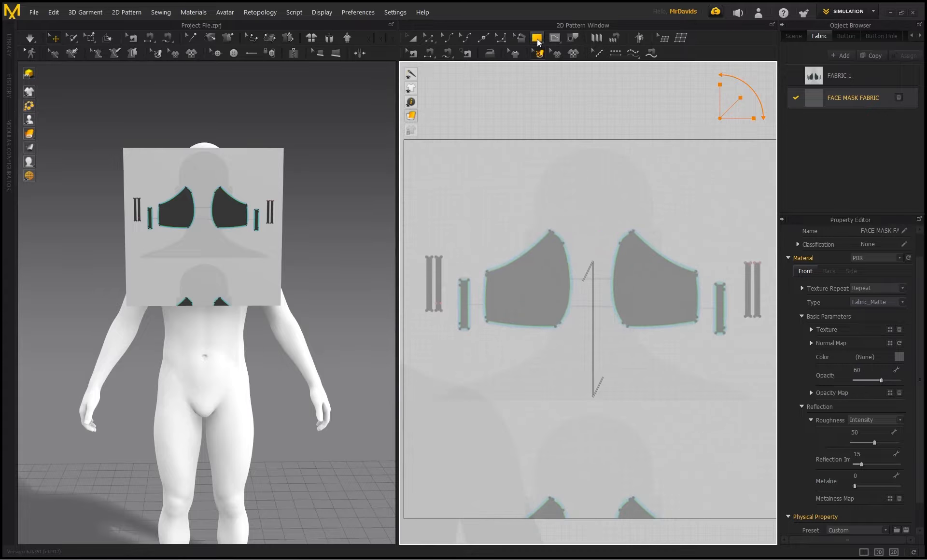
click(536, 38)
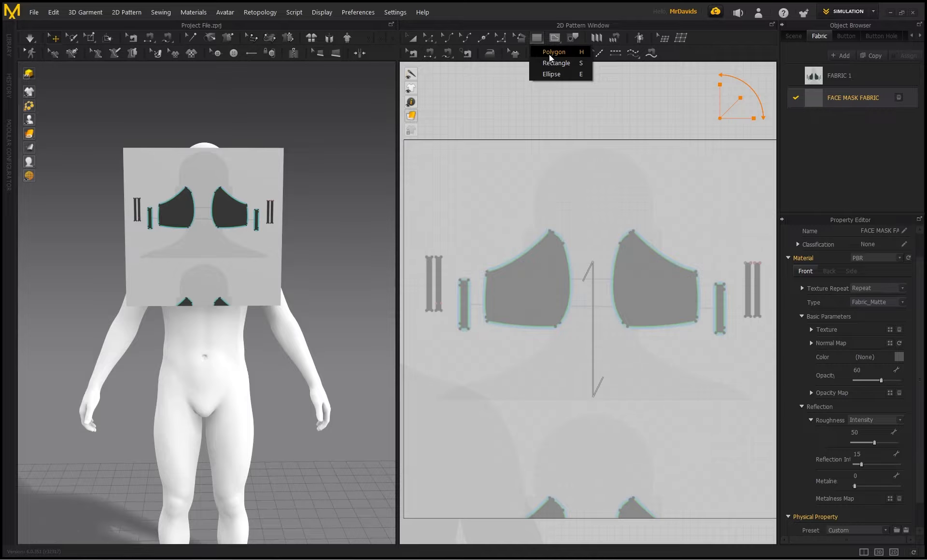
click(549, 52)
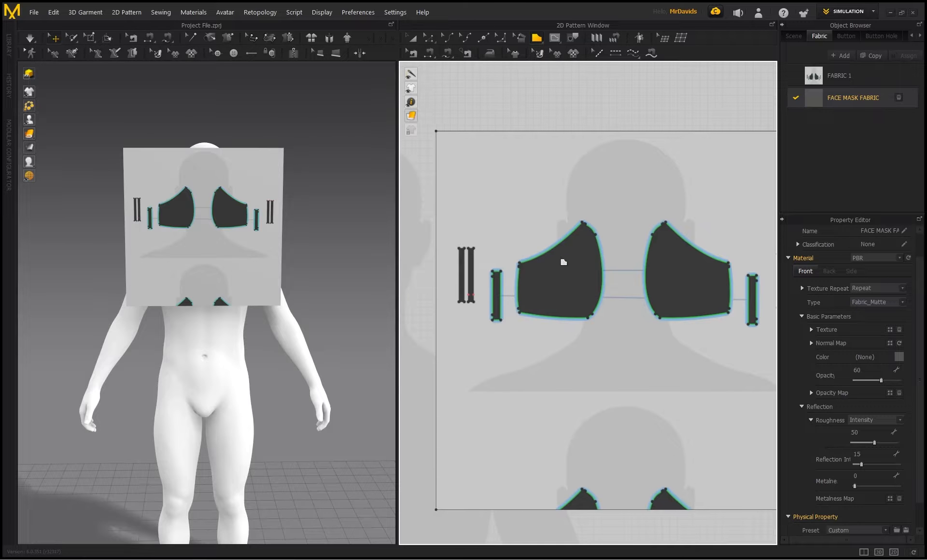
middle_drag(560, 259, 541, 256)
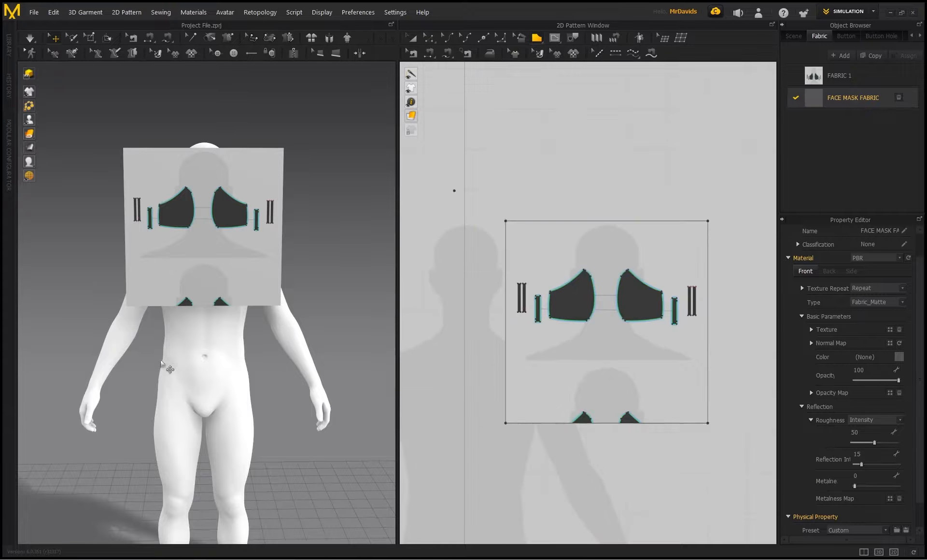
Set the opacity of FABRIC 1, the reference image fabric, to 66
click(836, 74)
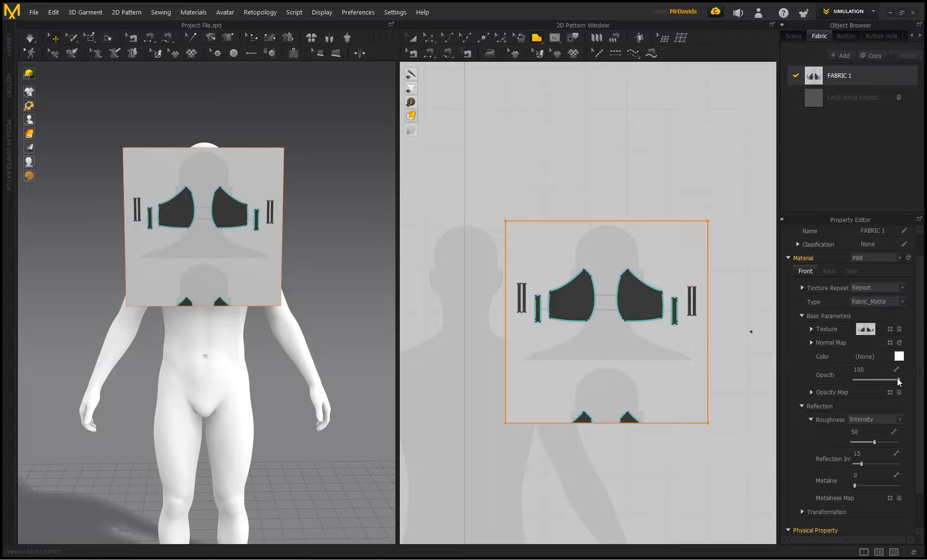
drag(898, 380, 879, 381)
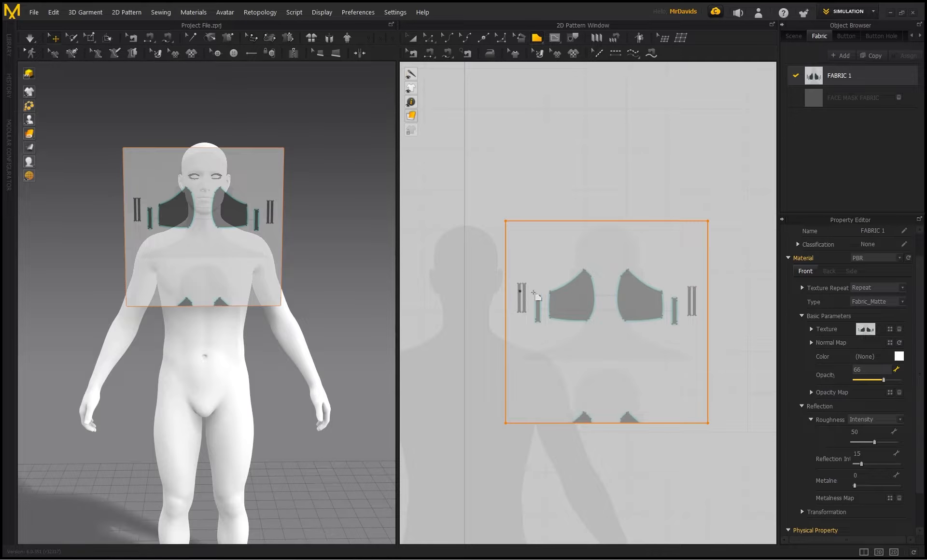
scroll(534, 292, up, 3)
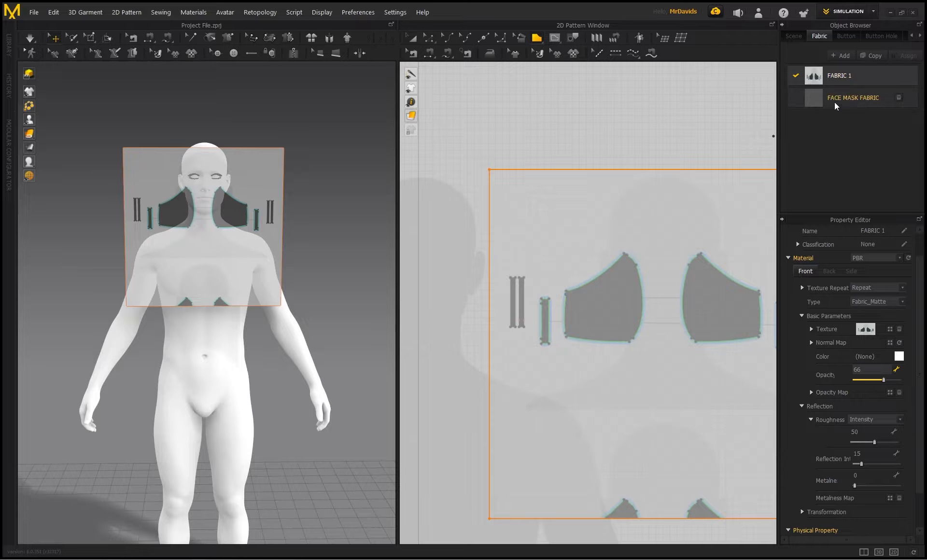
Draw a four-cornered Polygon in FACE MASK FABRIC over the left mask cup of the reference, with corners on its four main corner markers
click(848, 98)
scroll(615, 124, down, 3)
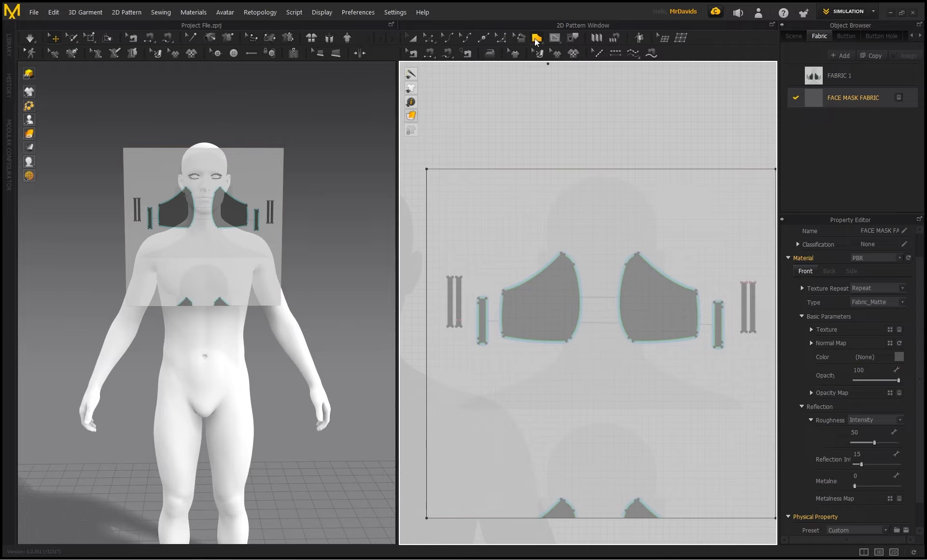
click(536, 39)
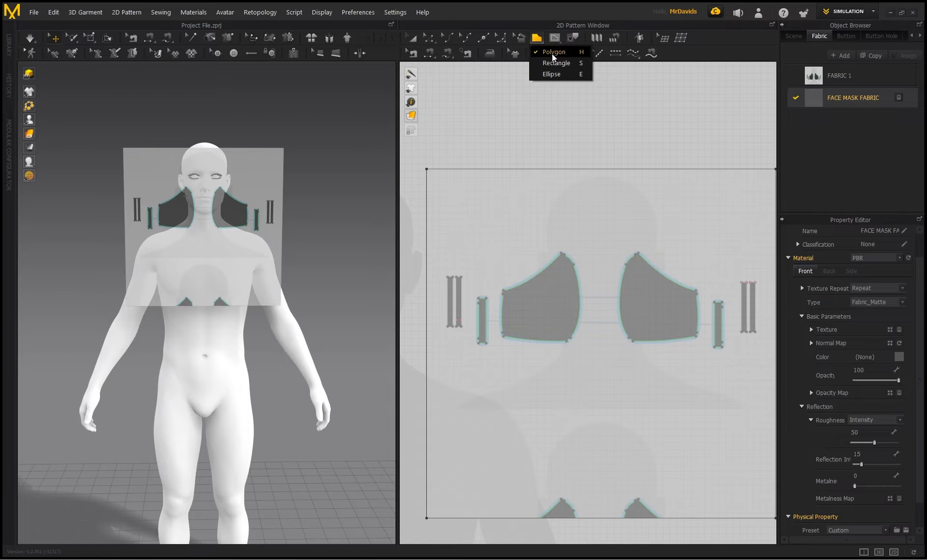
click(551, 52)
scroll(559, 261, up, 4)
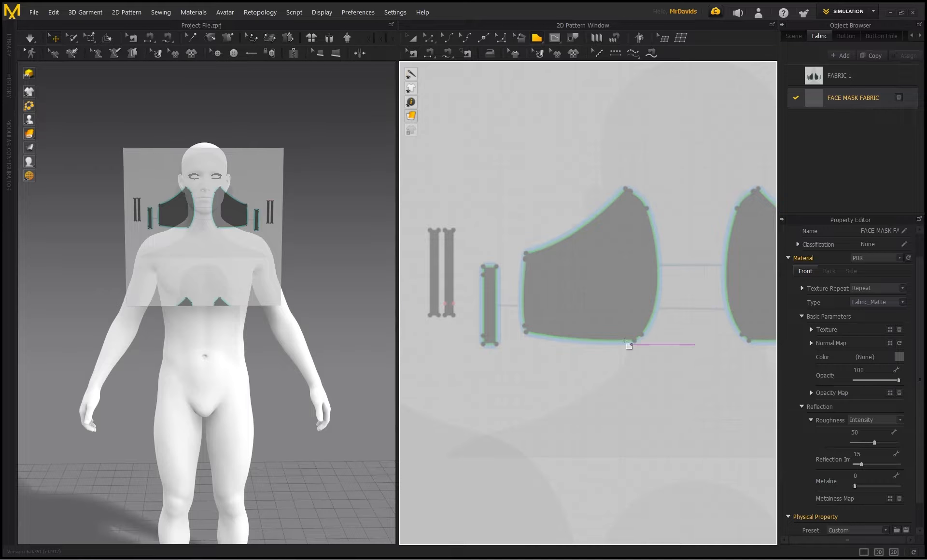
scroll(562, 256, up, 2)
middle_drag(563, 256, 540, 255)
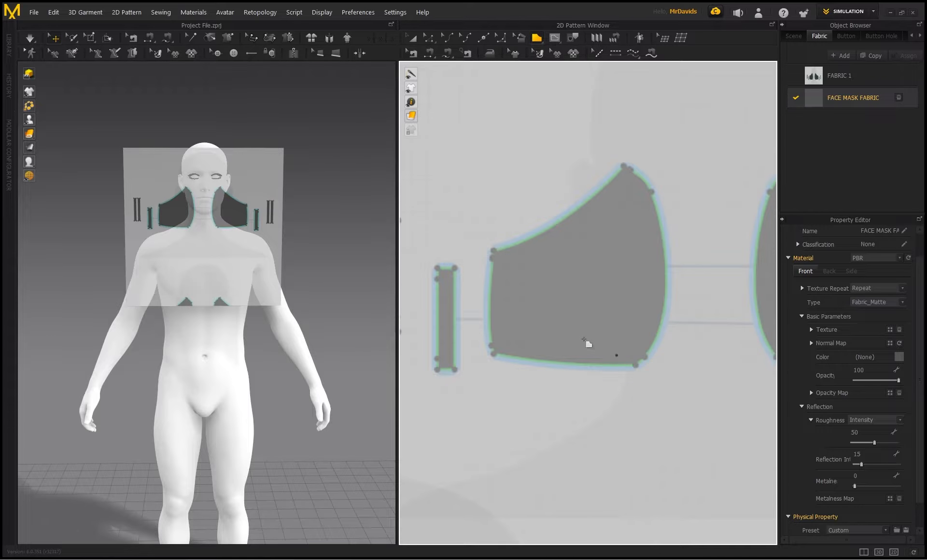
scroll(522, 261, up, 2)
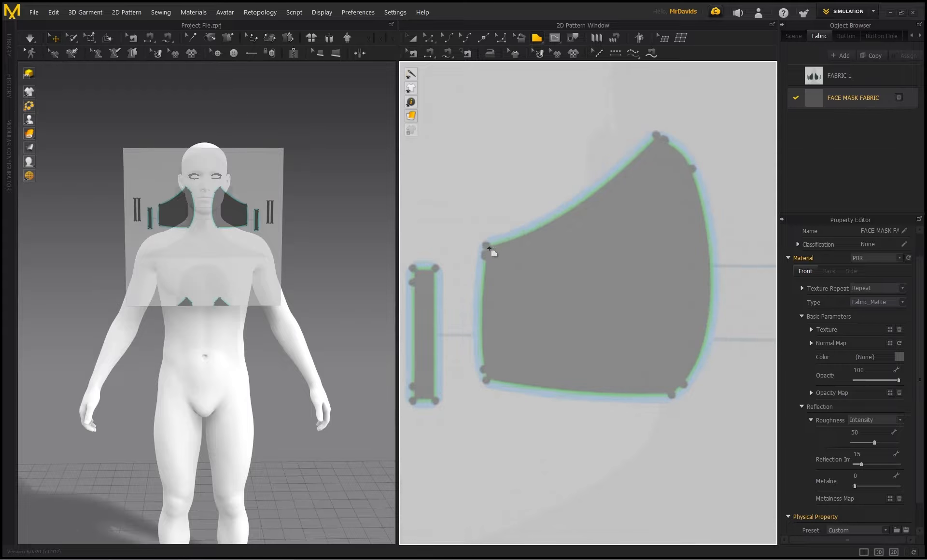
middle_drag(670, 280, 619, 287)
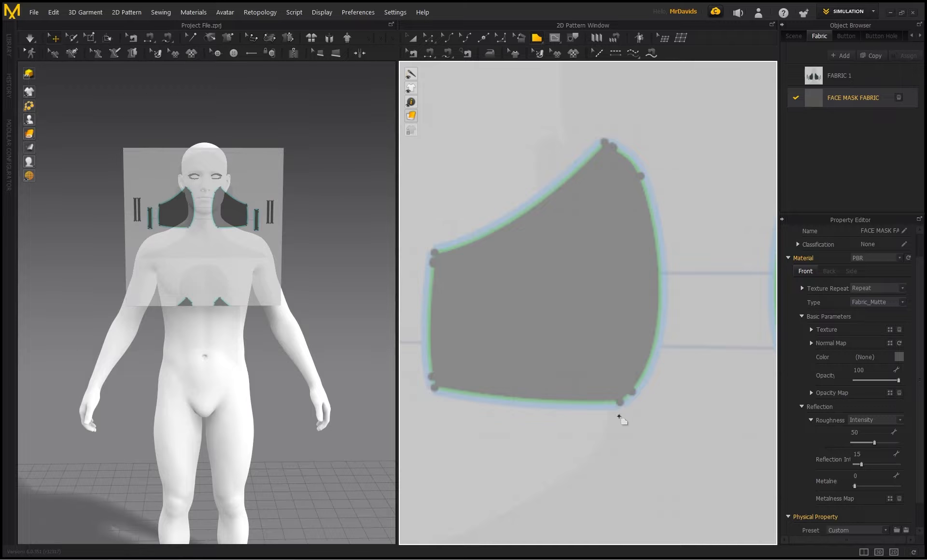
click(435, 254)
click(605, 142)
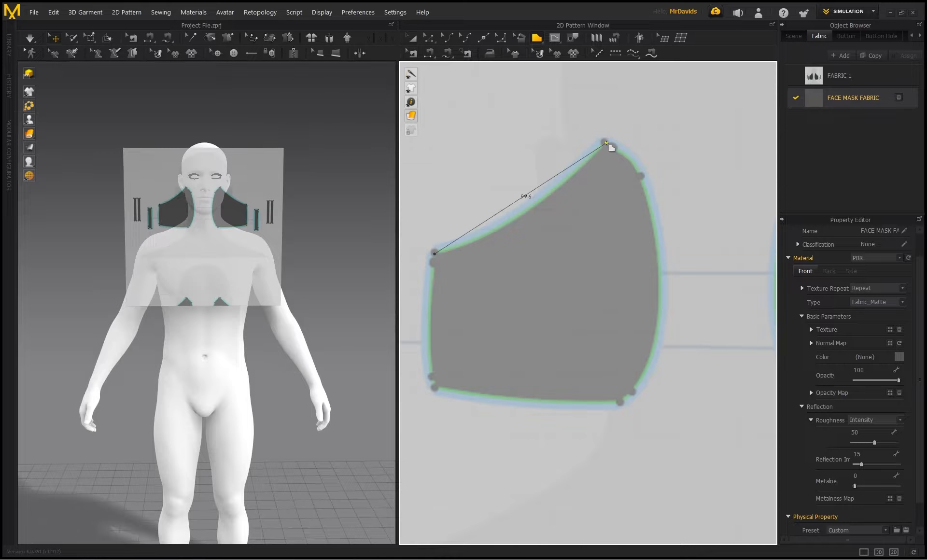
click(618, 401)
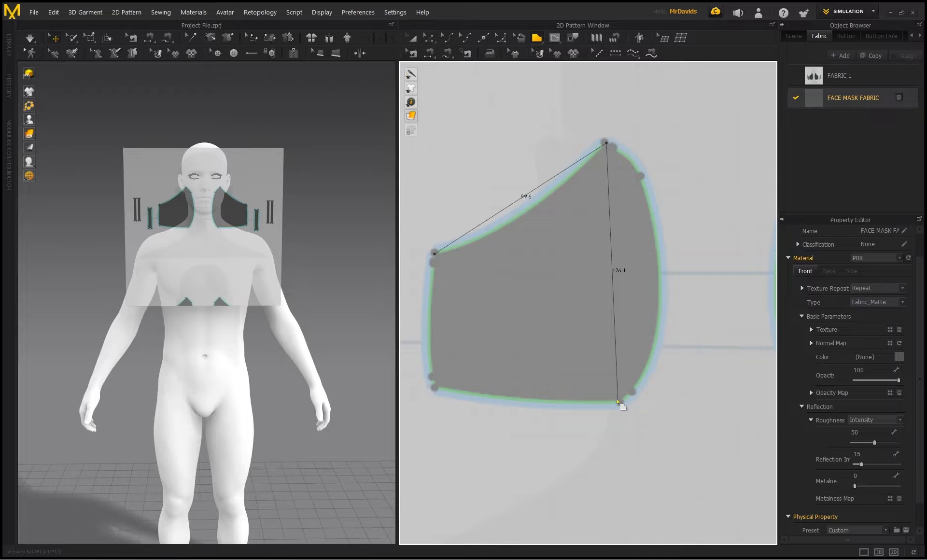
click(434, 388)
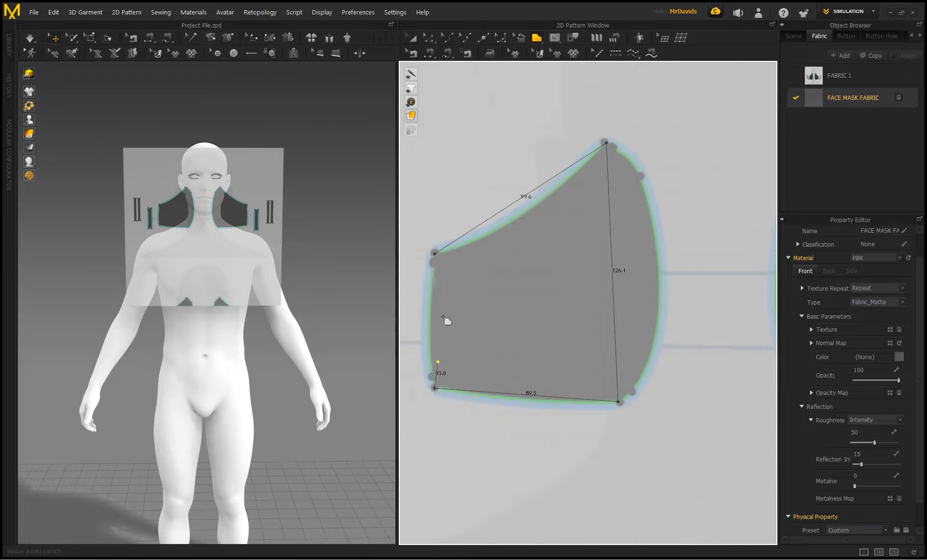
click(435, 254)
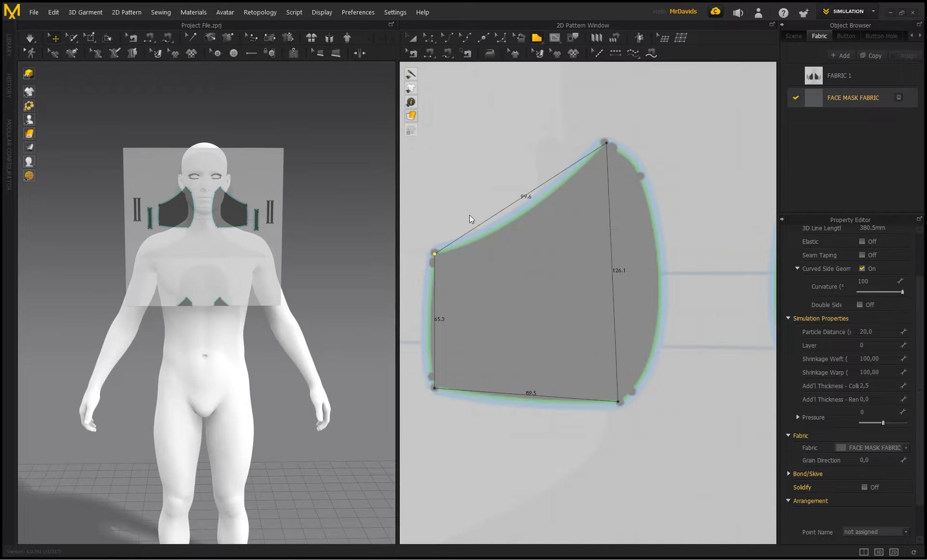
click(543, 268)
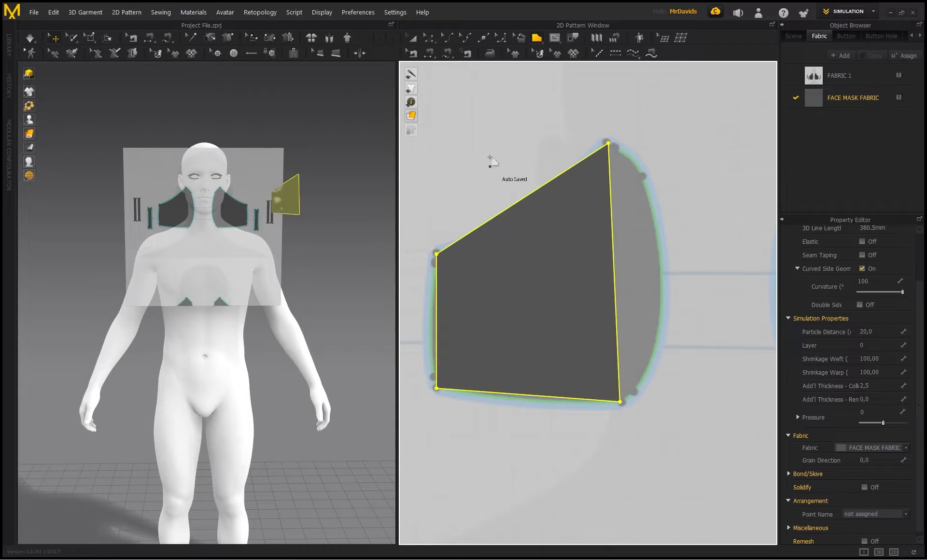
Lower the opacity of FACE MASK FABRIC so the reference outline can be seen through the new polygon
middle_drag(491, 159, 515, 161)
double_click(835, 97)
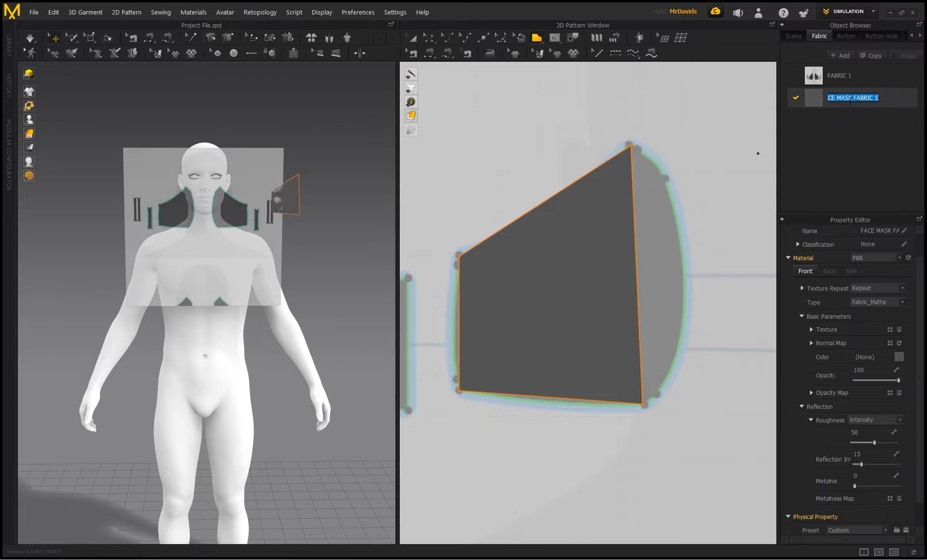
drag(898, 380, 874, 381)
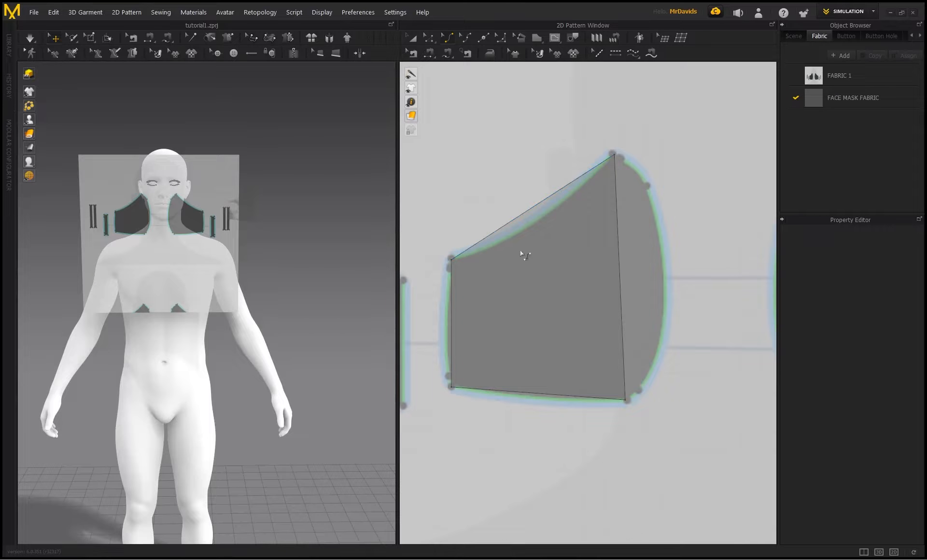
Curve the polygon's upper, left and lower edges along the reference outline, making them about 101, 66 and 90 mm long
click(509, 223)
drag(509, 224, 512, 236)
scroll(451, 313, up, 3)
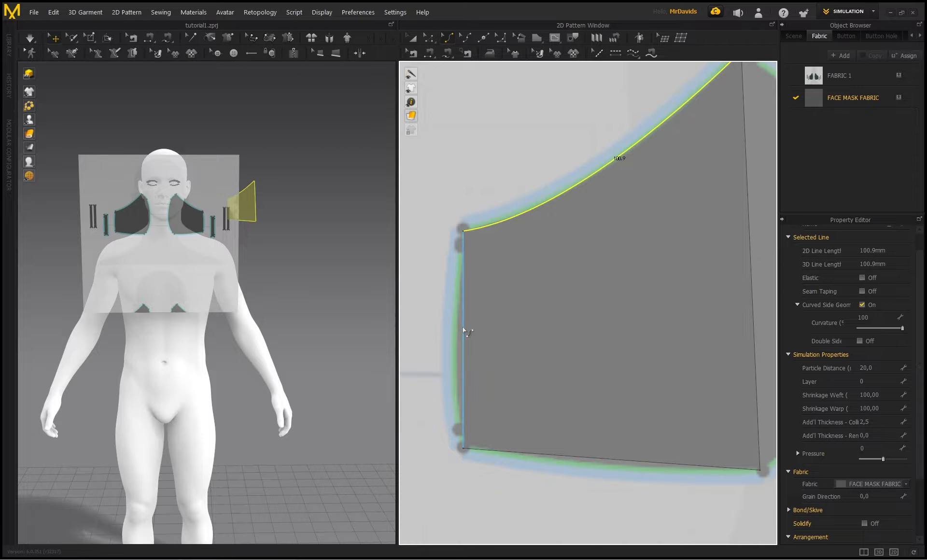
drag(463, 327, 454, 338)
middle_drag(545, 405, 464, 377)
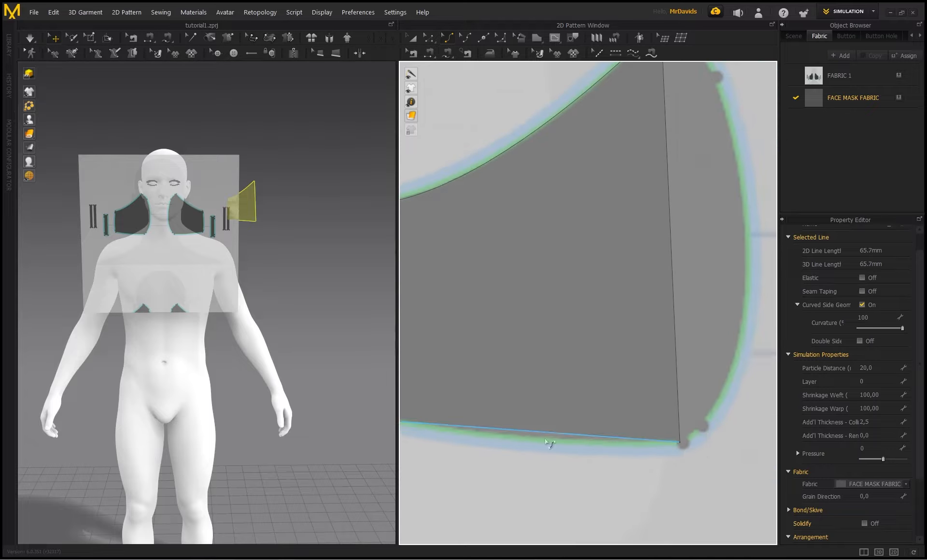
click(511, 431)
middle_drag(593, 346, 540, 415)
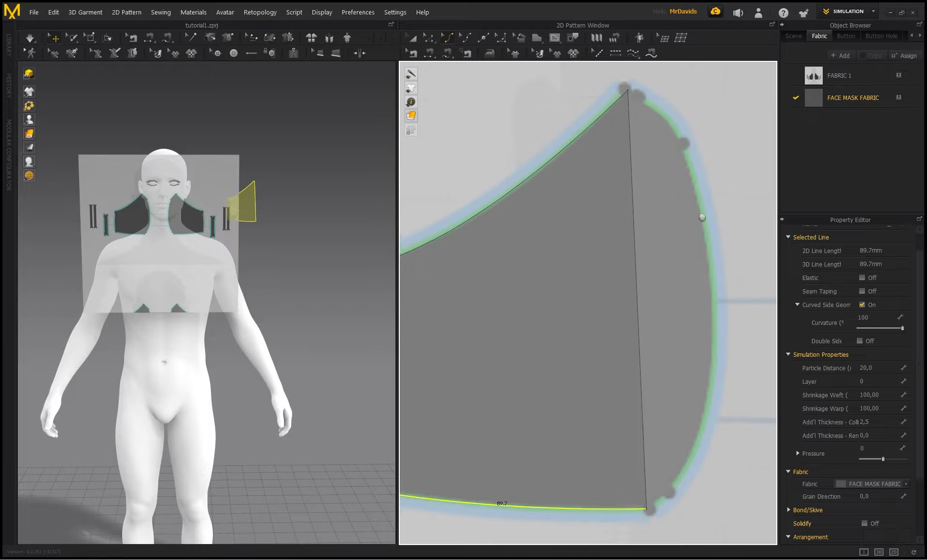
Bend the polygon's straight right edge outward towards the reference outline, making it about 137 mm long
middle_drag(660, 223, 648, 221)
click(651, 245)
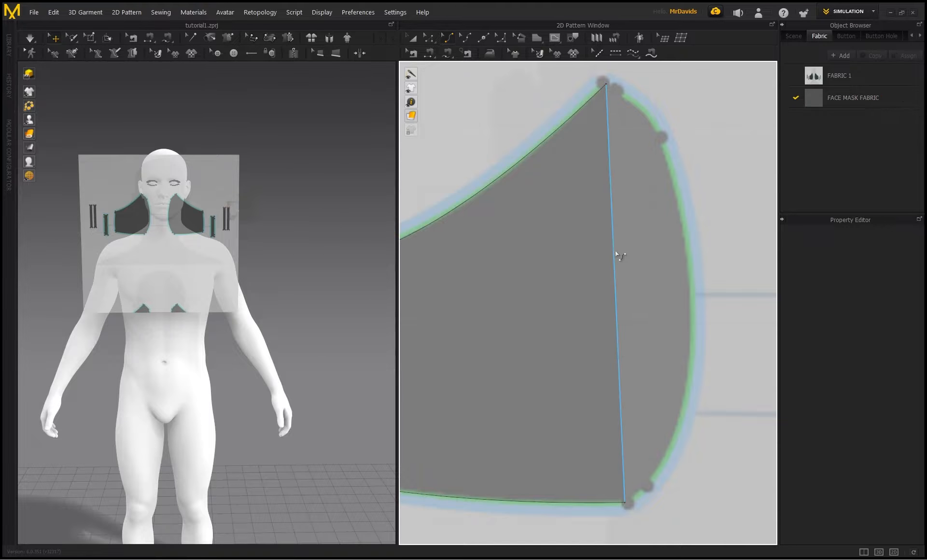
drag(617, 256, 680, 260)
scroll(664, 239, down, 4)
middle_drag(615, 197, 609, 196)
scroll(636, 226, up, 5)
scroll(636, 226, down, 3)
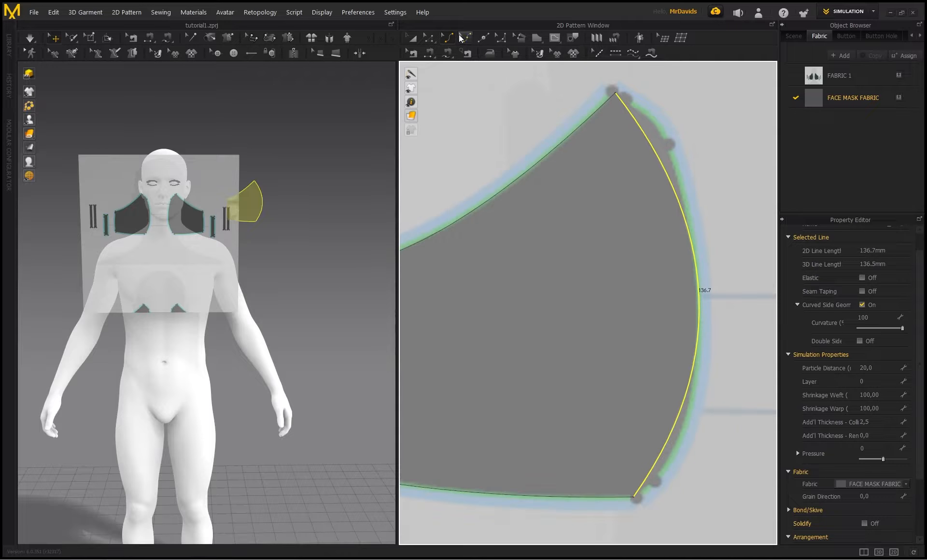
Reshape both ends of the right edge with its curve handles to fit the reference outline, making it about 139 mm long
click(429, 37)
middle_drag(724, 286, 705, 289)
middle_drag(697, 339, 679, 342)
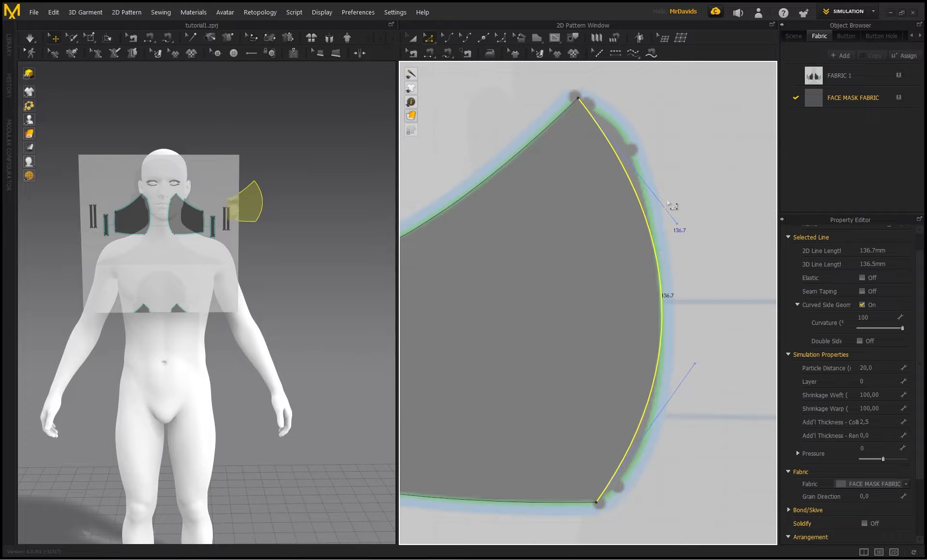
drag(678, 225, 679, 162)
drag(695, 366, 693, 433)
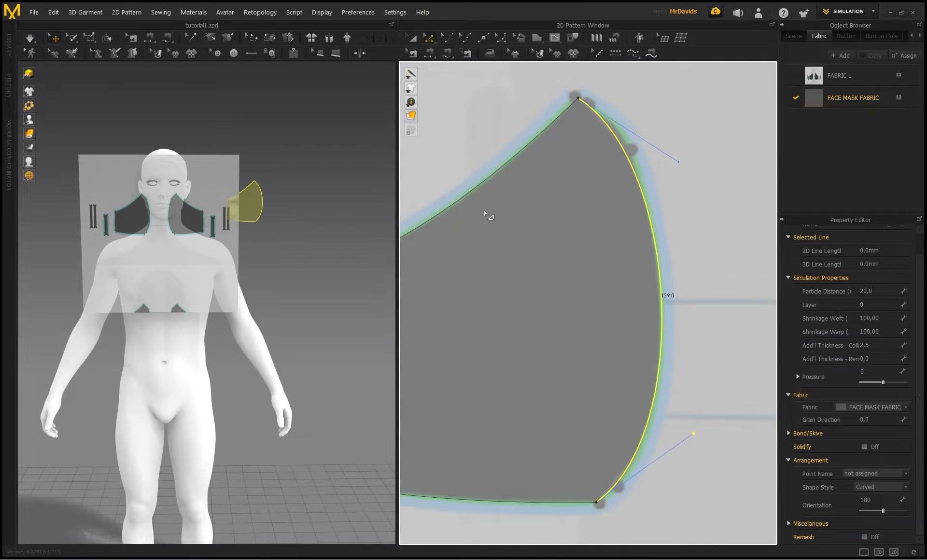
Fine-tune the upper and lower curve handles of the right edge to follow the reference outline more closely
middle_drag(485, 211, 576, 218)
scroll(716, 170, down, 2)
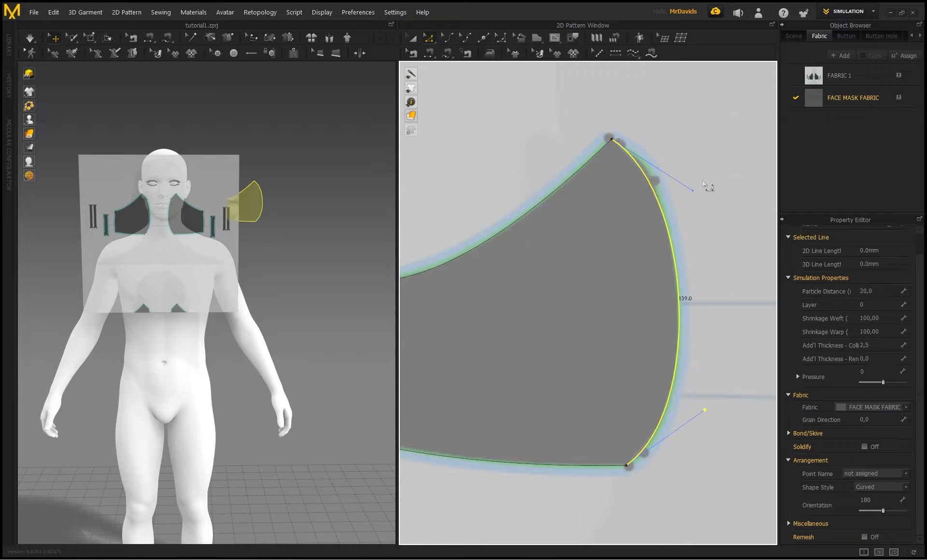
scroll(693, 193, up, 2)
mouse_move(696, 193)
mouse_down()
mouse_move(665, 181)
mouse_move(702, 209)
mouse_move(700, 197)
mouse_up()
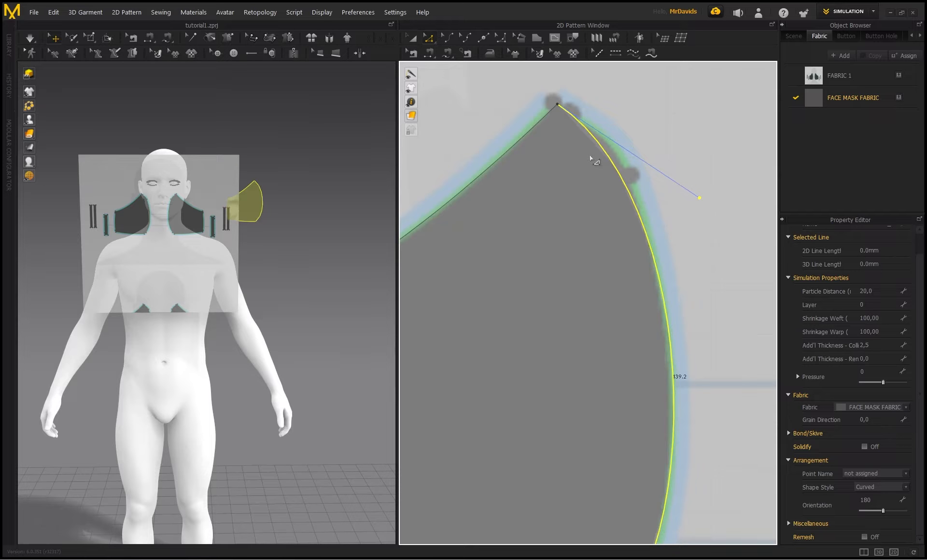
scroll(639, 181, down, 2)
mouse_move(694, 414)
mouse_down()
mouse_move(699, 421)
mouse_move(690, 414)
mouse_up()
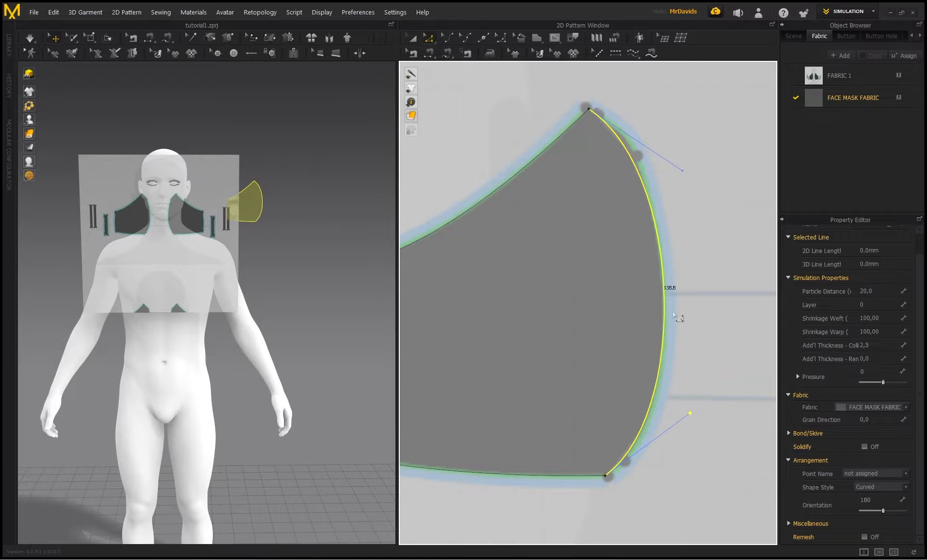
Add a point on the right edge beside the reference marker just below the top corner
scroll(644, 196, up, 3)
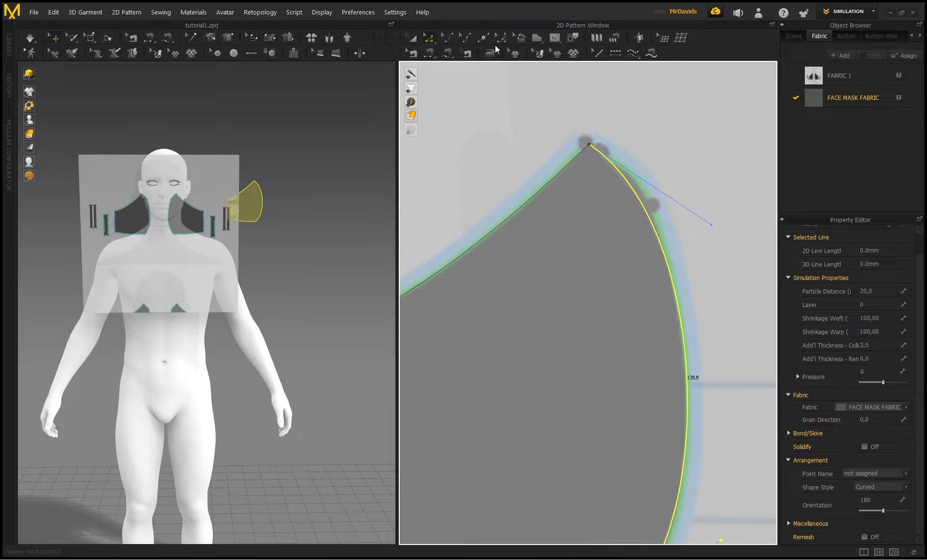
click(484, 38)
click(646, 211)
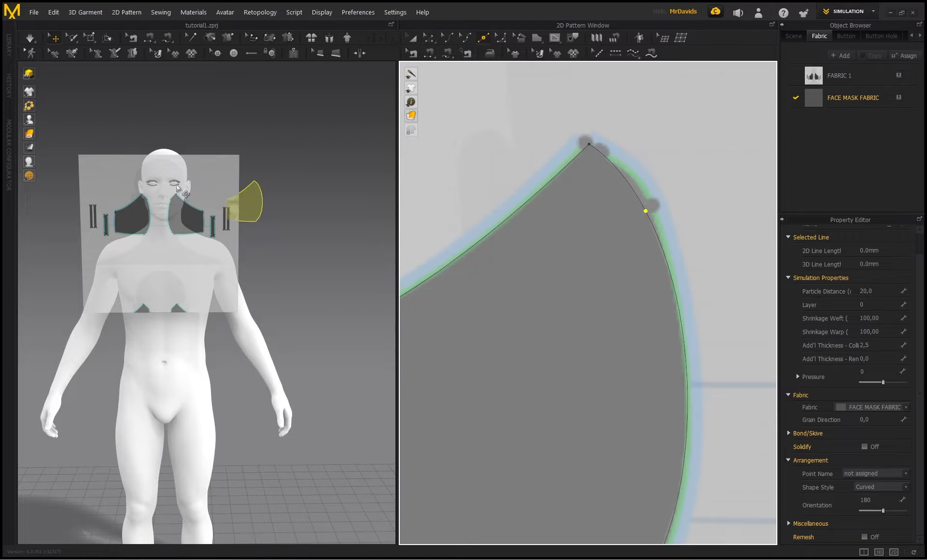
Try to reshape the short edge between the top corner and the added point with curve handles, then undo it
scroll(646, 159, up, 2)
click(429, 38)
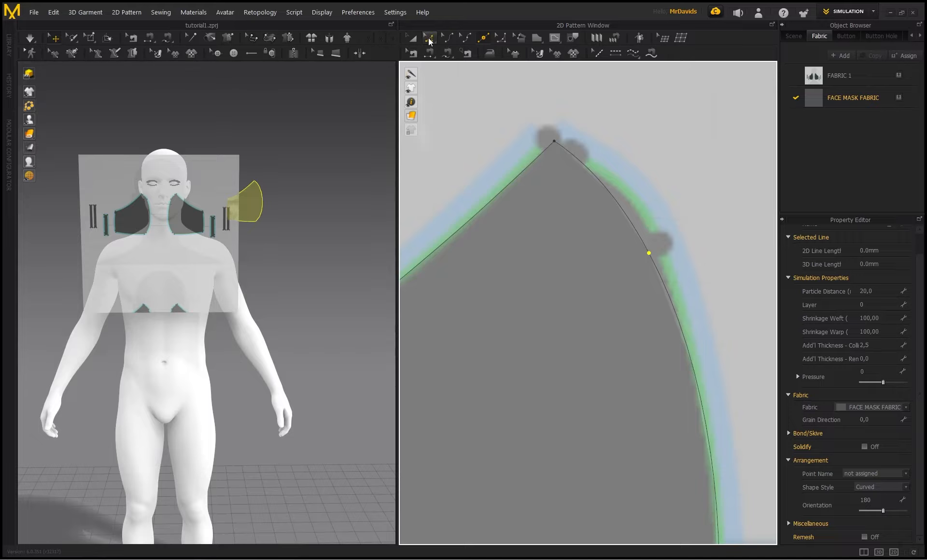
click(584, 164)
drag(595, 169, 702, 126)
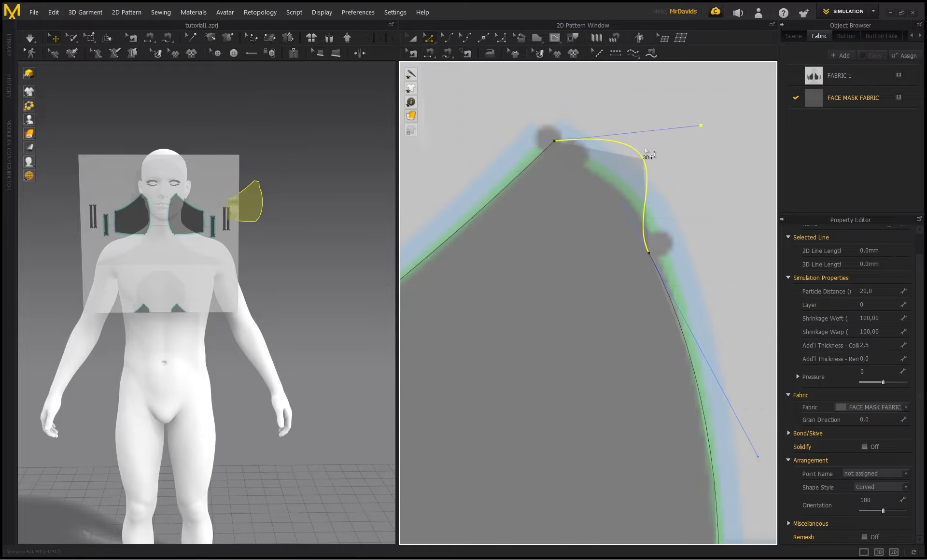
drag(647, 151, 607, 180)
key(ctrl+z)
key(ctrl+z)
key(ctrl+z)
click(650, 184)
Create a linked symmetric copy with sewing of the traced mask cup and place it over the opposite cup in the reference
scroll(616, 199, down, 4)
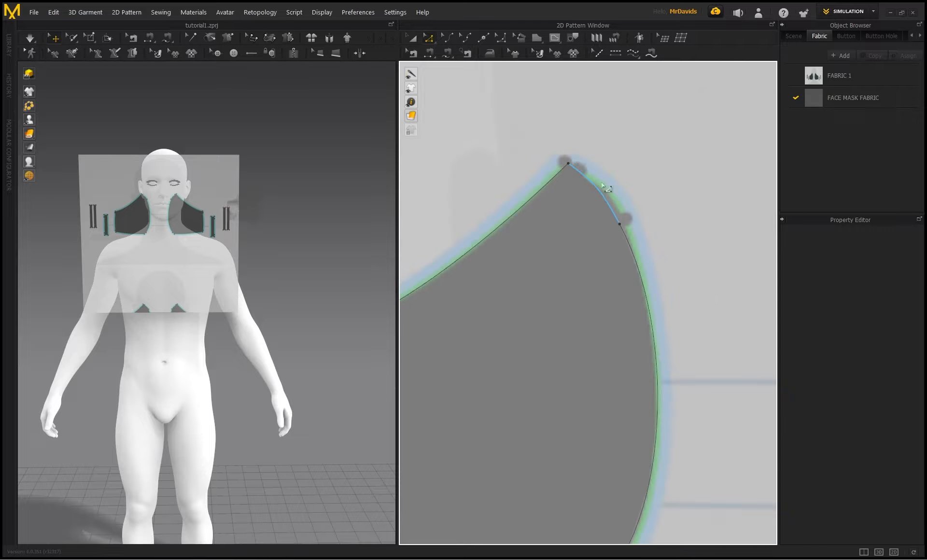
click(610, 198)
scroll(618, 248, down, 5)
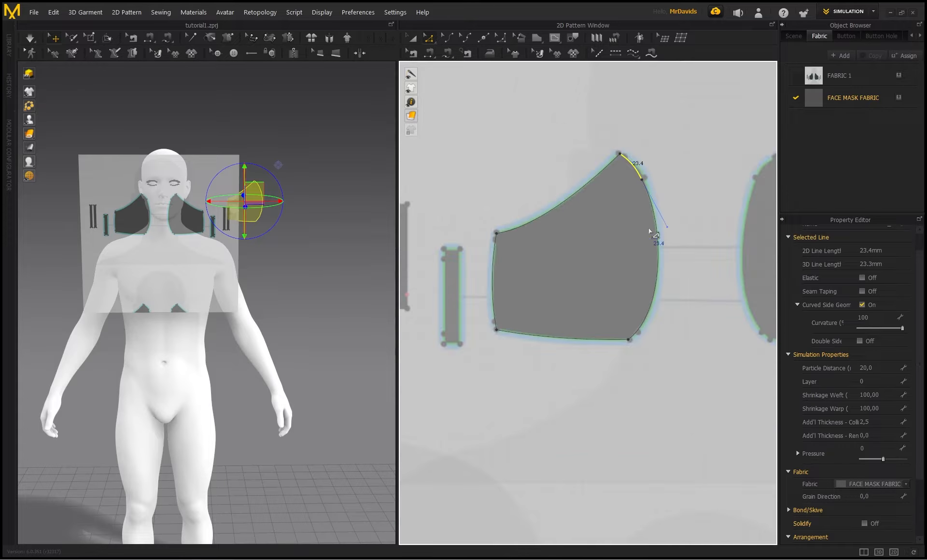
scroll(592, 241, down, 3)
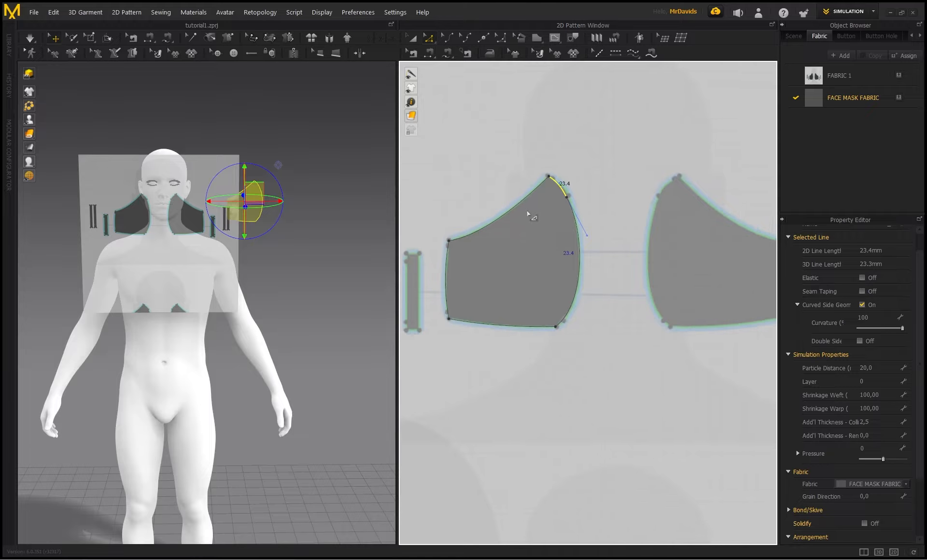
click(414, 42)
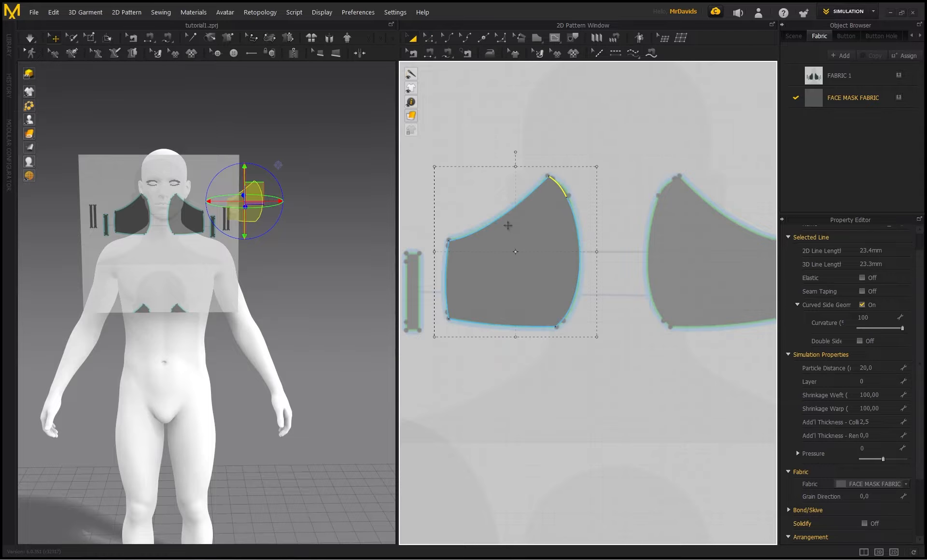
click(548, 271)
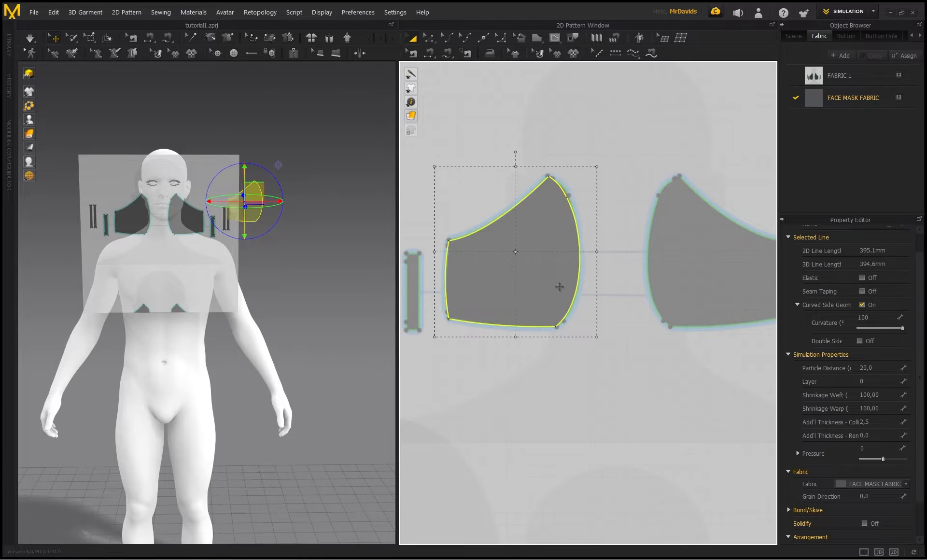
scroll(559, 287, down, 1)
right_click(542, 277)
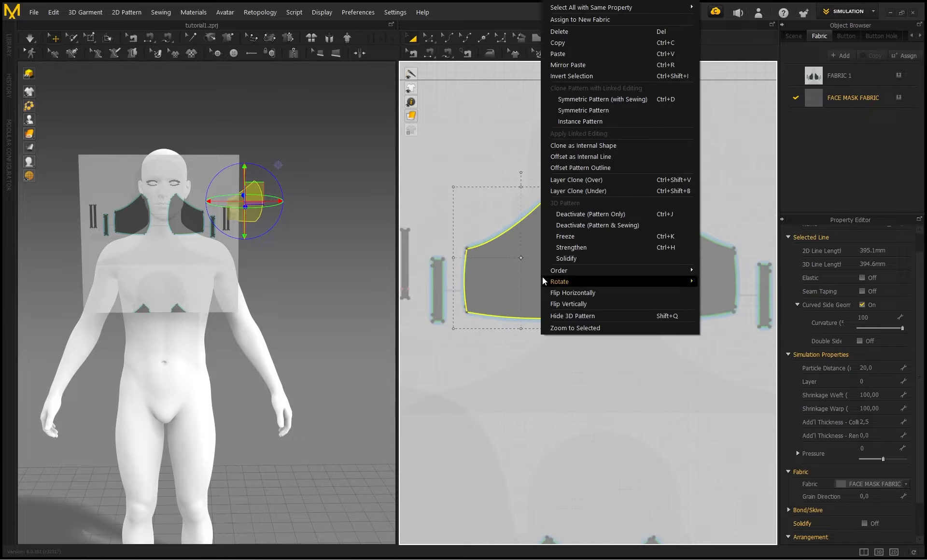
click(574, 100)
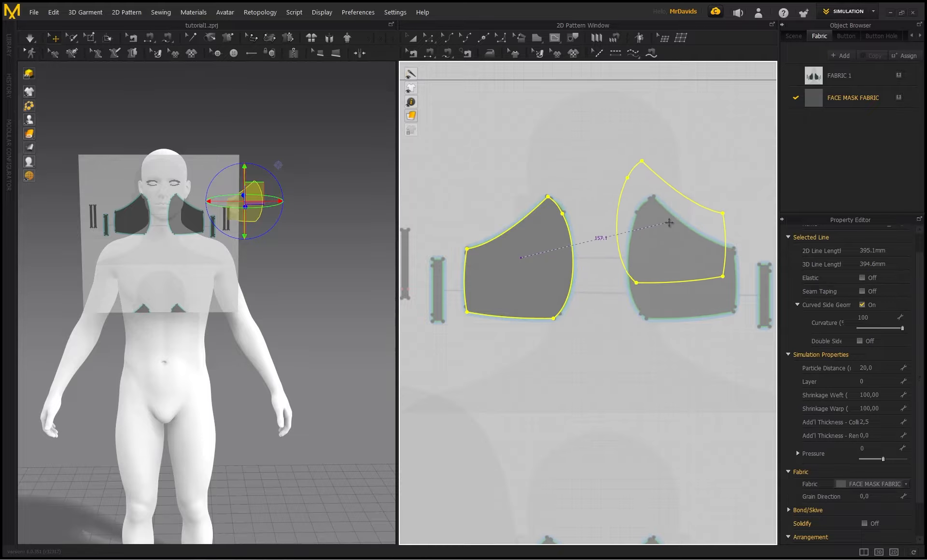
click(678, 257)
Try raising the left cup's top corner by about 26.5 mm to test the symmetric linked editing, then undo the move
scroll(563, 199, up, 5)
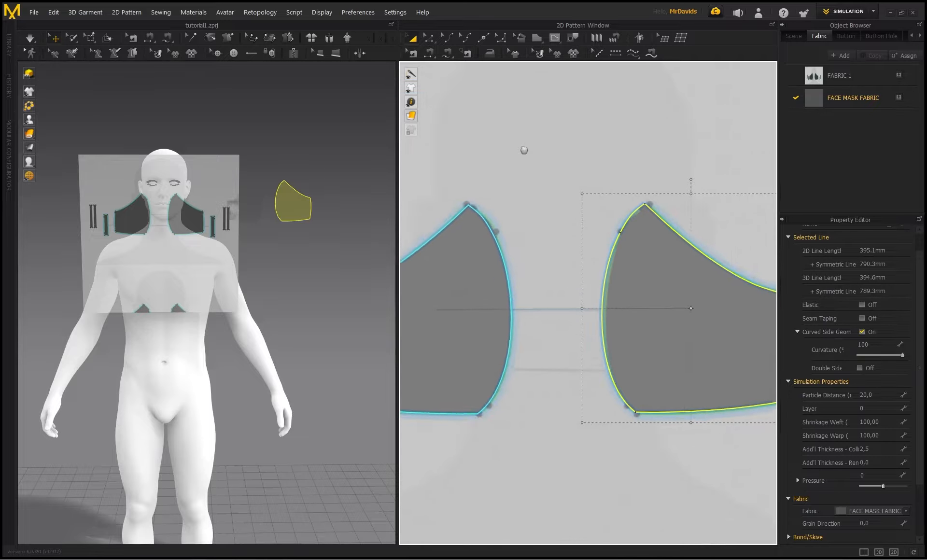
middle_drag(524, 150, 573, 153)
click(429, 38)
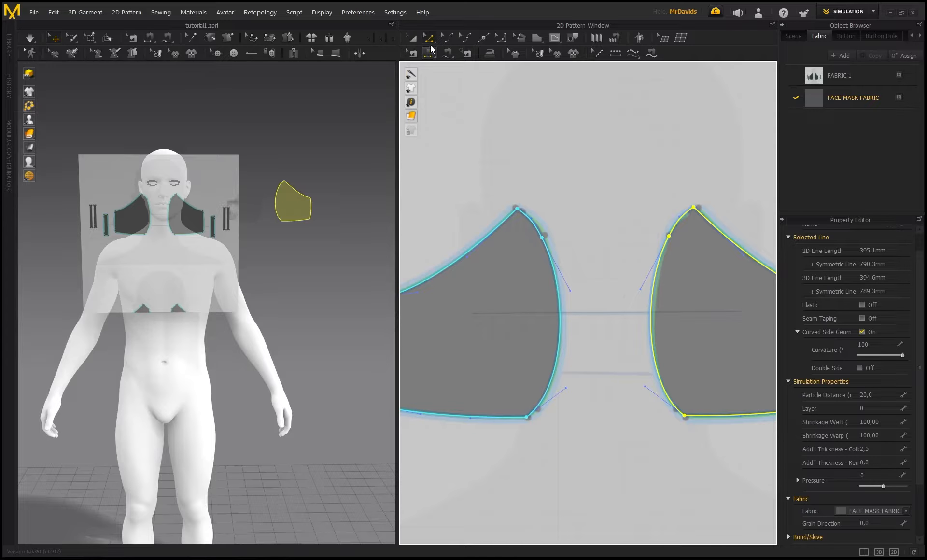
click(517, 209)
drag(515, 210, 518, 170)
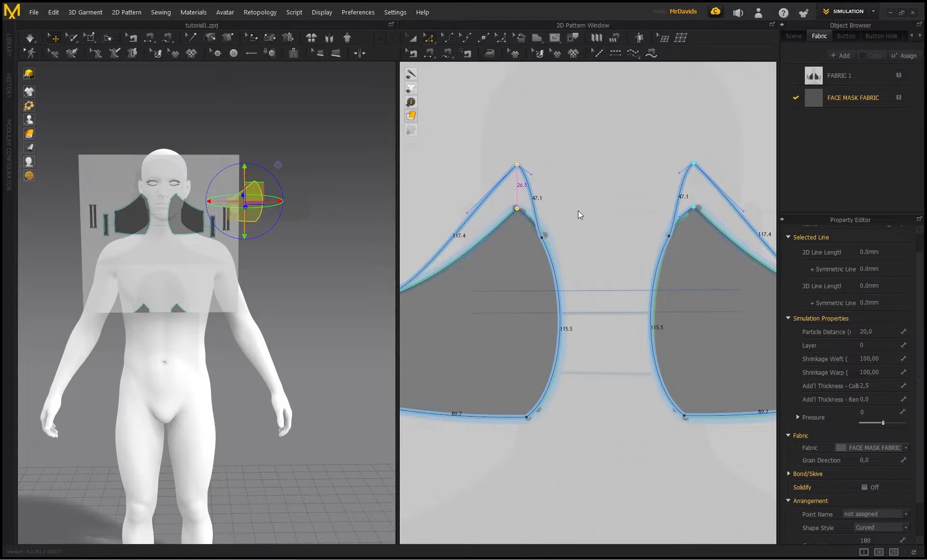
scroll(527, 192, down, 1)
middle_drag(527, 192, 557, 204)
key(ctrl+z)
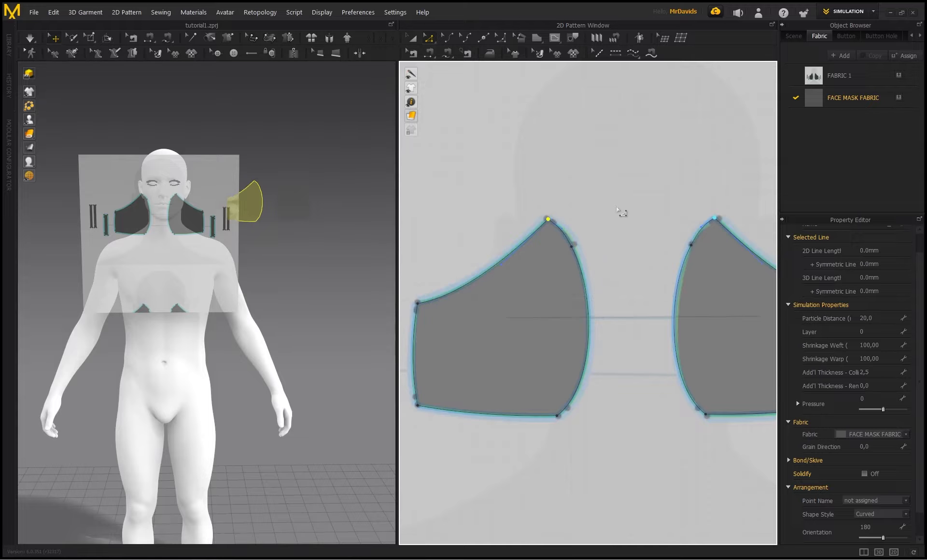
scroll(599, 207, down, 1)
click(565, 211)
scroll(532, 217, down, 2)
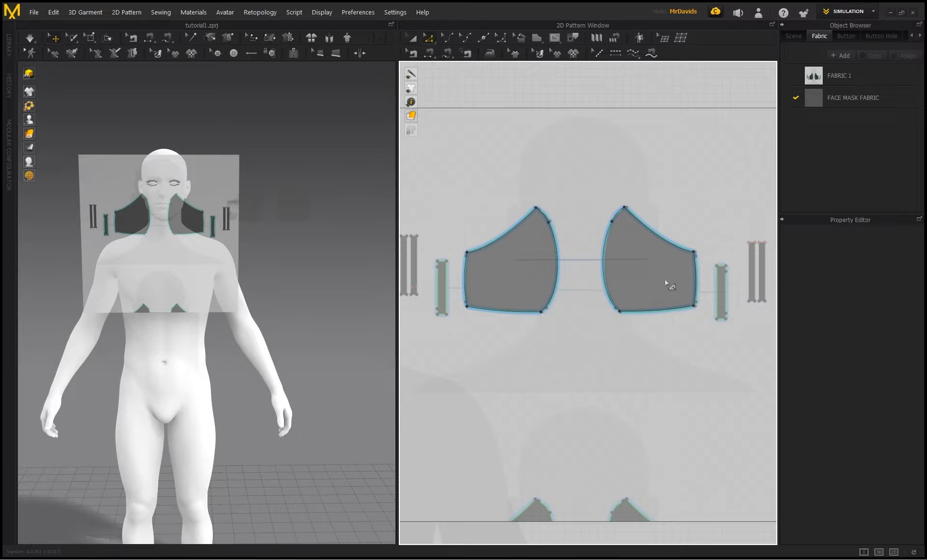
Draw a rectangle pattern over the short reference strip beside the left cup, with a total outline of about 149 mm
middle_drag(543, 250, 568, 240)
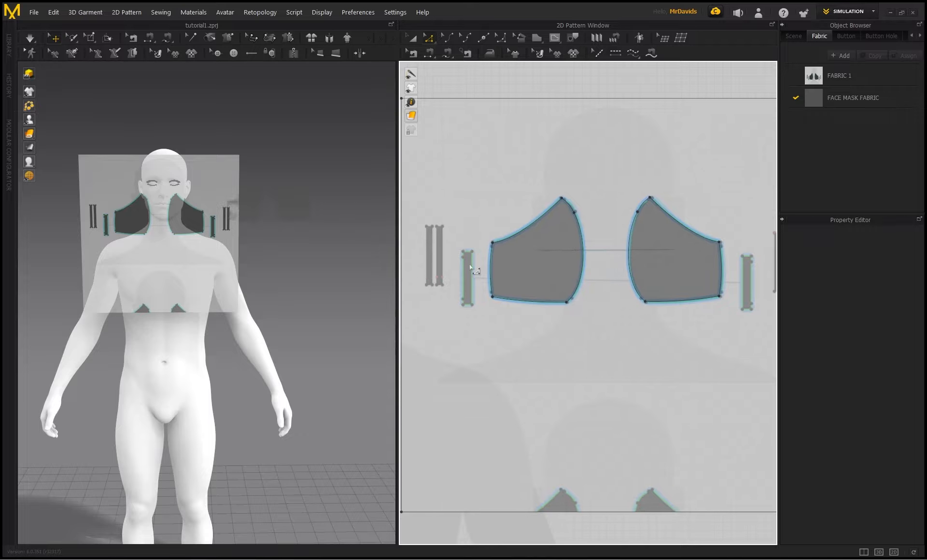
middle_drag(470, 265, 477, 249)
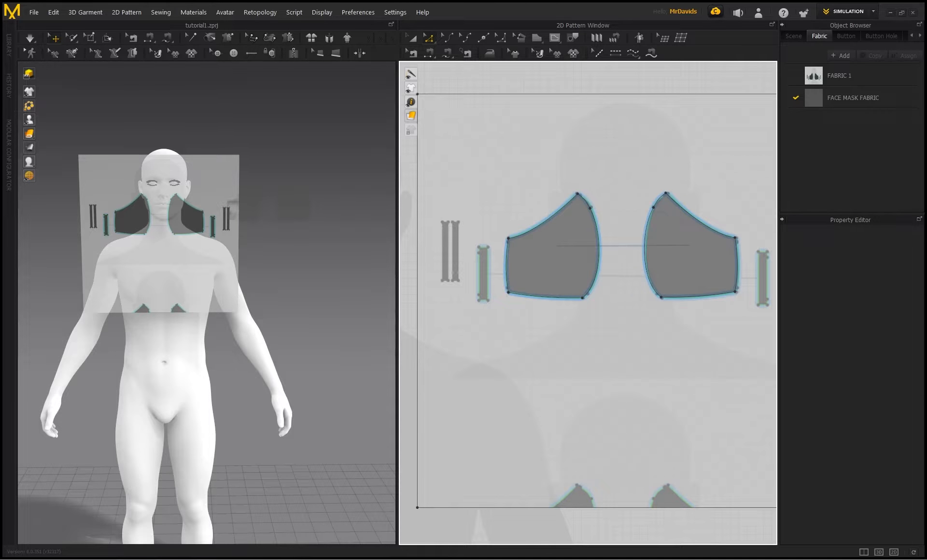
middle_drag(555, 183, 546, 211)
scroll(545, 211, up, 1)
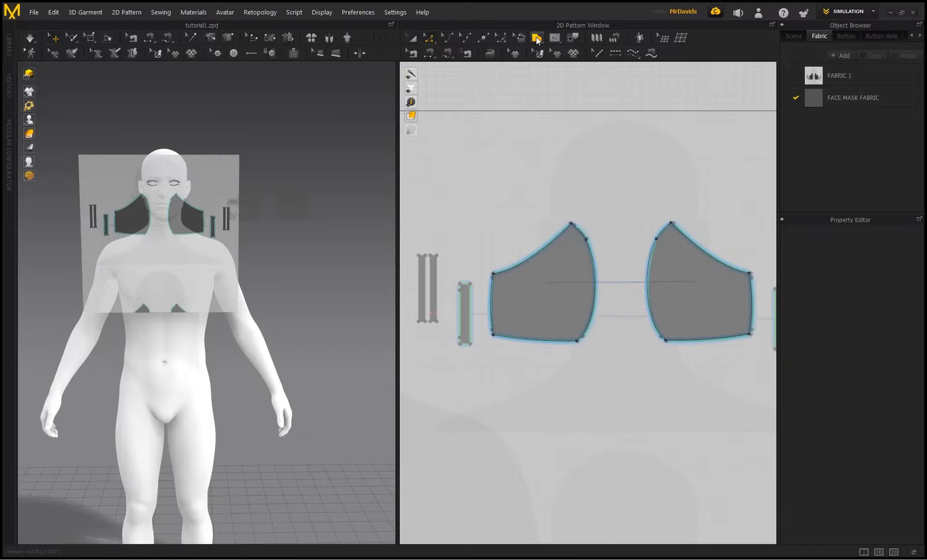
click(536, 38)
click(546, 60)
scroll(451, 218, up, 3)
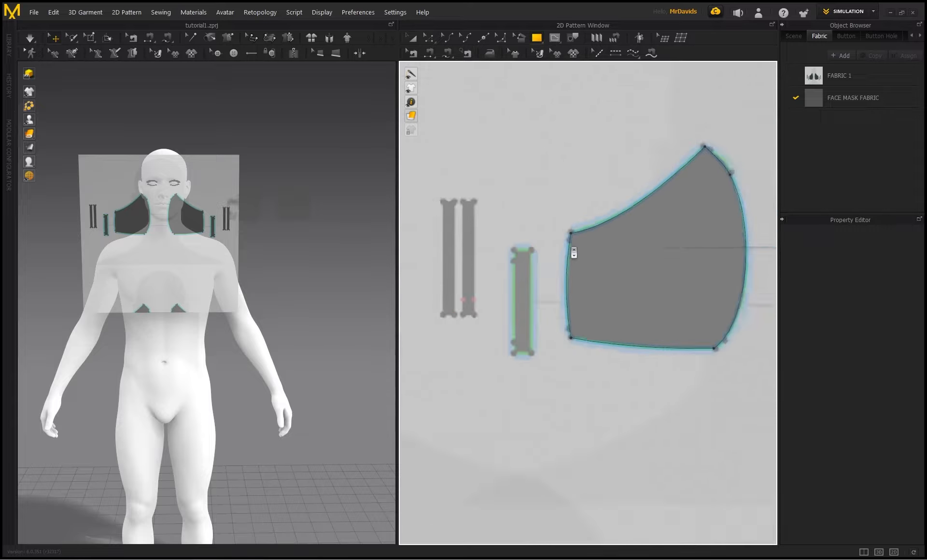
scroll(573, 252, up, 2)
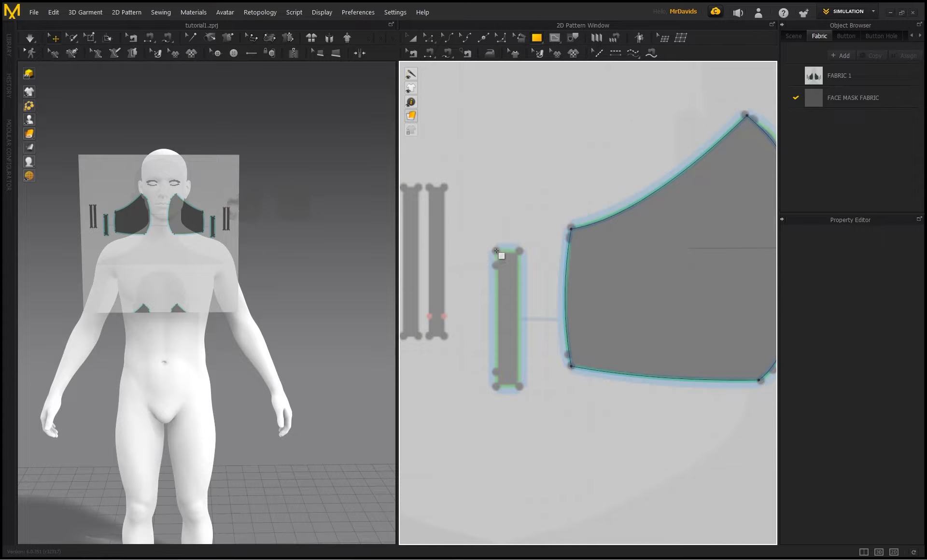
click(521, 384)
scroll(482, 196, down, 3)
middle_drag(481, 196, 519, 194)
Copy the short strip onto the inner long reference strip and resize it to match, giving an outline of about 156 mm
click(411, 38)
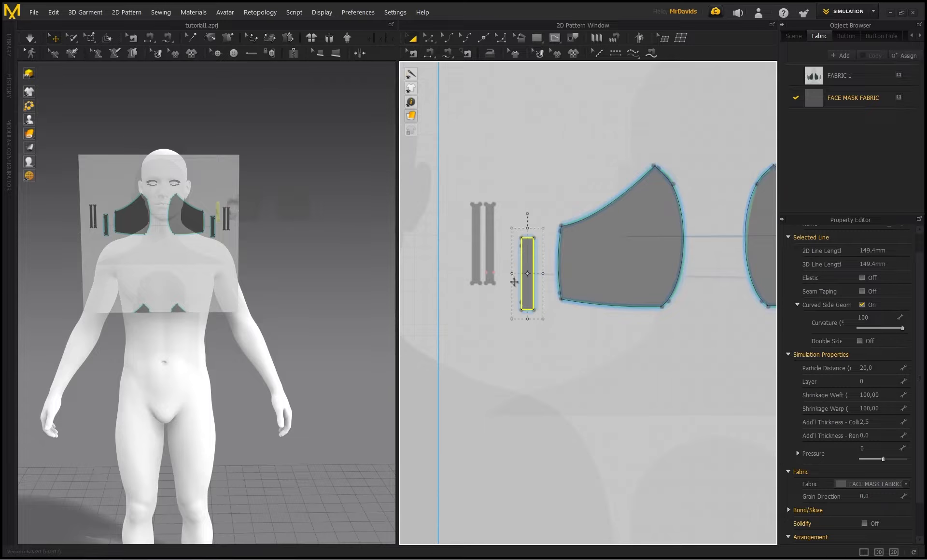
scroll(515, 276, up, 2)
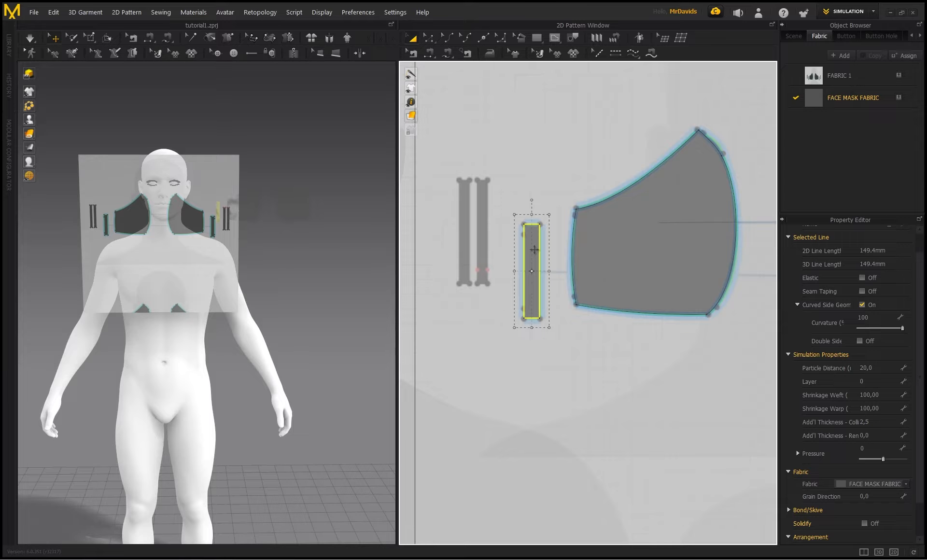
drag(535, 249, 498, 232)
scroll(483, 213, up, 2)
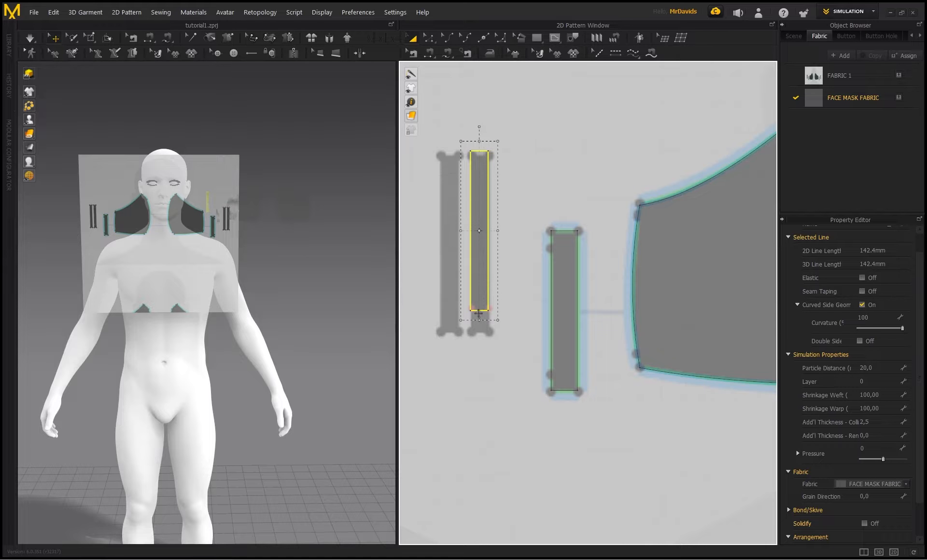
drag(479, 326, 479, 347)
drag(482, 144, 482, 148)
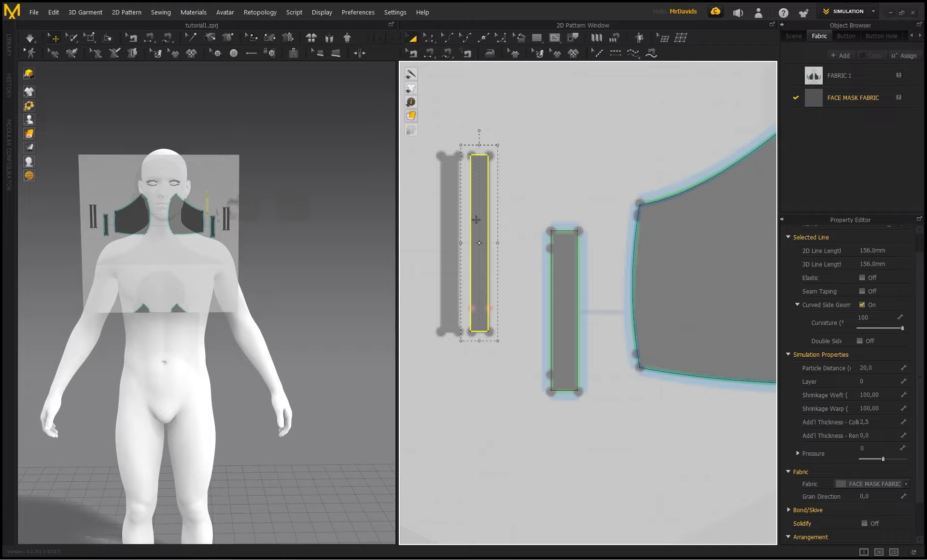
Duplicate the resized long strip onto the outermost reference strip on the left side
shift+click(450, 241)
click(450, 246)
scroll(517, 176, down, 2)
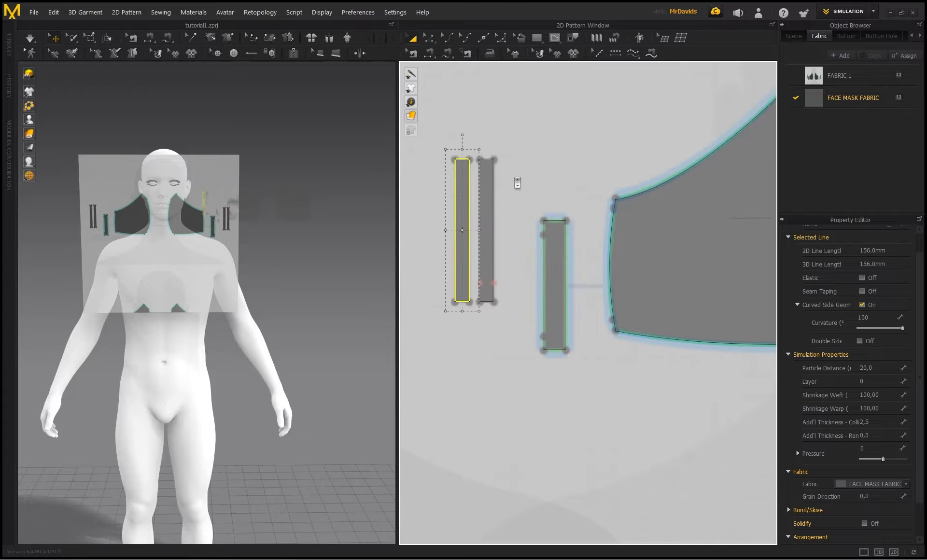
Create a symmetric copy with sewing of the short strip and place it over the matching reference strip beside the right cup
click(516, 180)
click(486, 202)
click(560, 235)
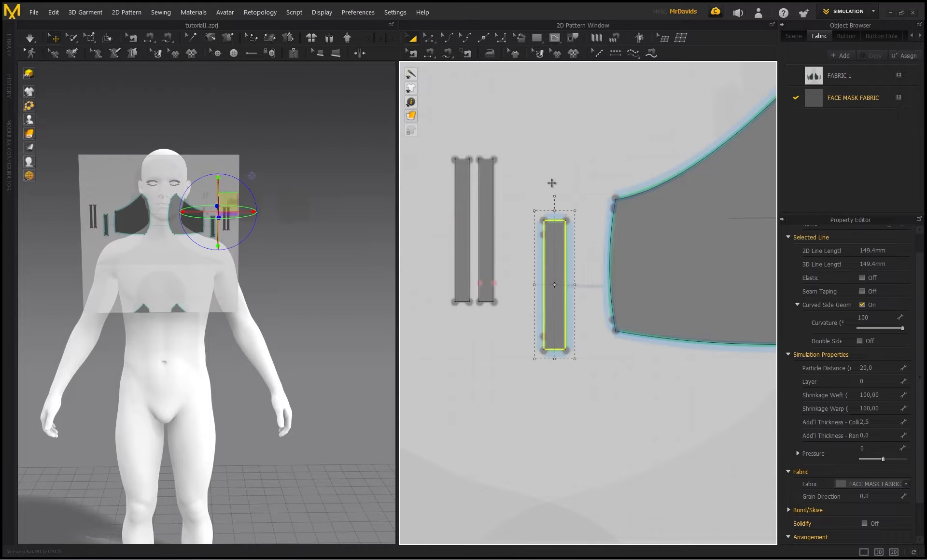
scroll(552, 183, down, 5)
right_click(428, 210)
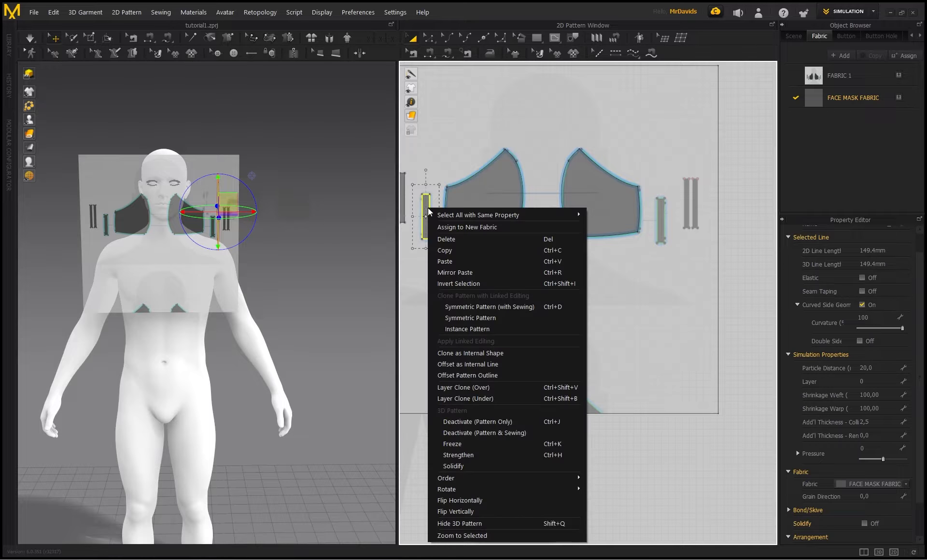
click(459, 307)
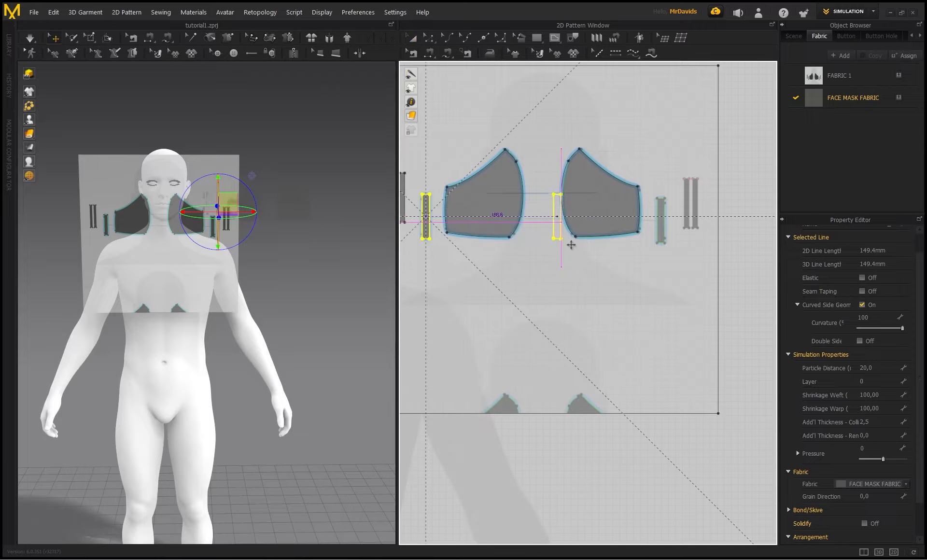
click(662, 245)
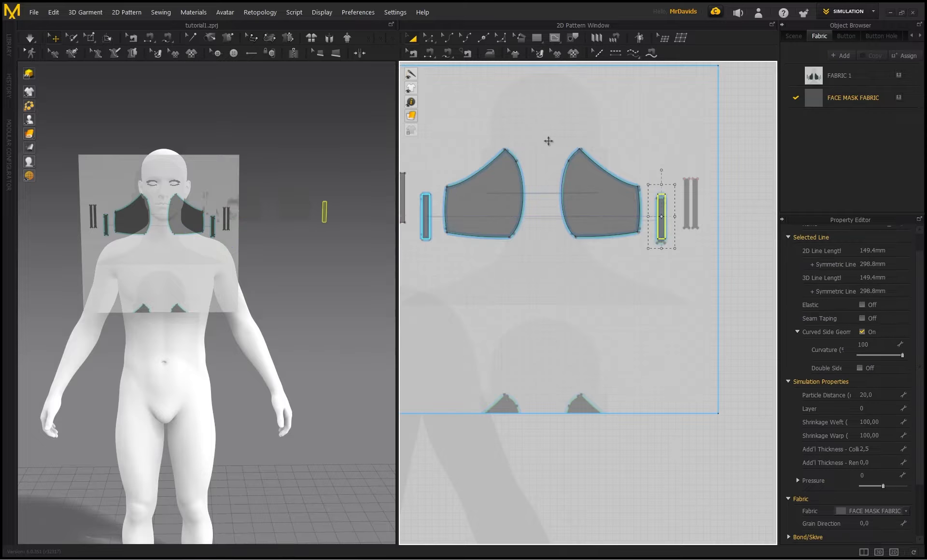
Deactivate the two long strips to the left of the mask cups
middle_drag(549, 141, 591, 141)
click(446, 193)
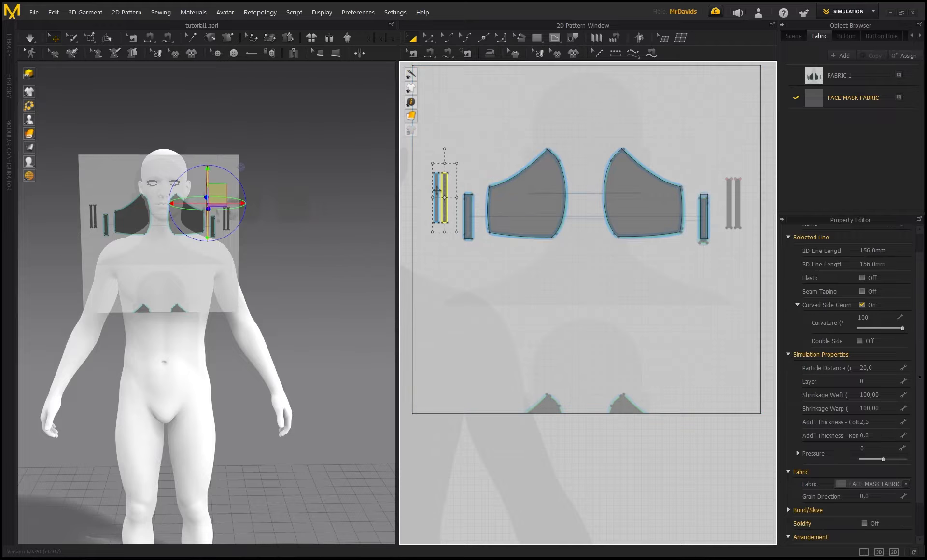
shift+click(437, 190)
right_click(437, 190)
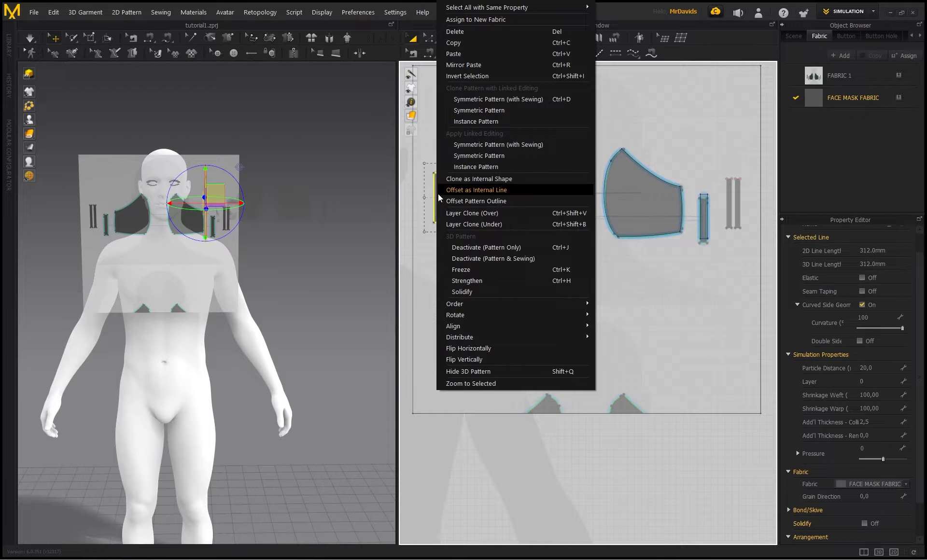
click(477, 152)
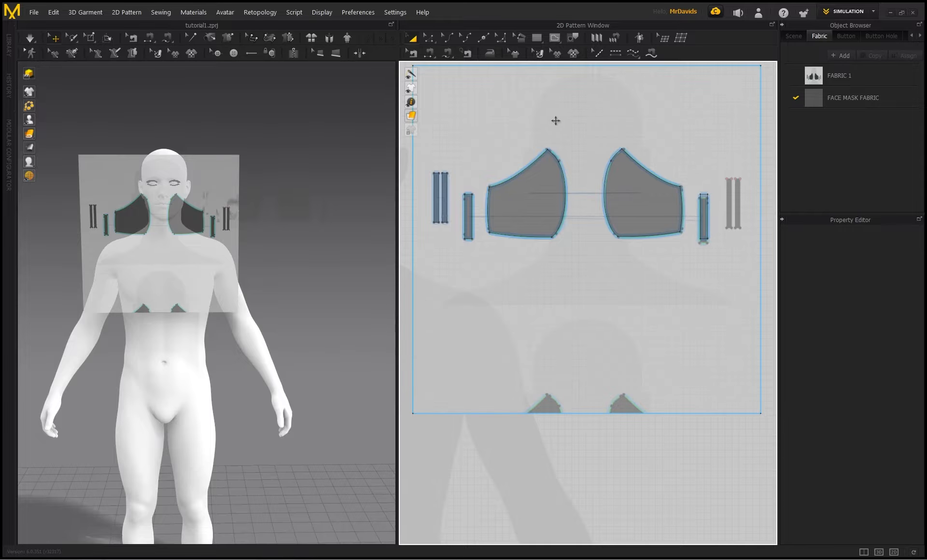
scroll(474, 170, down, 3)
Create symmetric copies with sewing of both long strips and place them over the long reference strips on the right side
click(447, 196)
scroll(452, 195, up, 5)
right_click(457, 184)
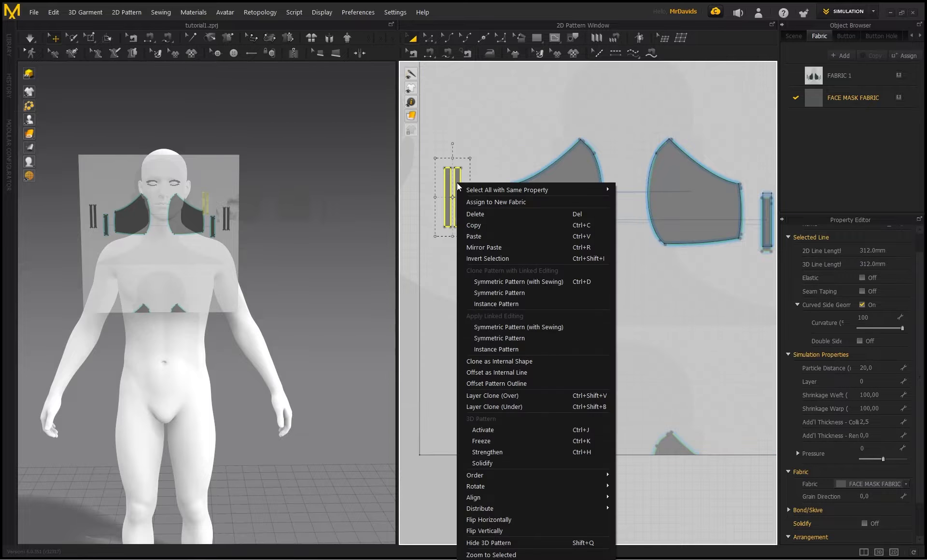
click(488, 282)
middle_drag(610, 203, 480, 164)
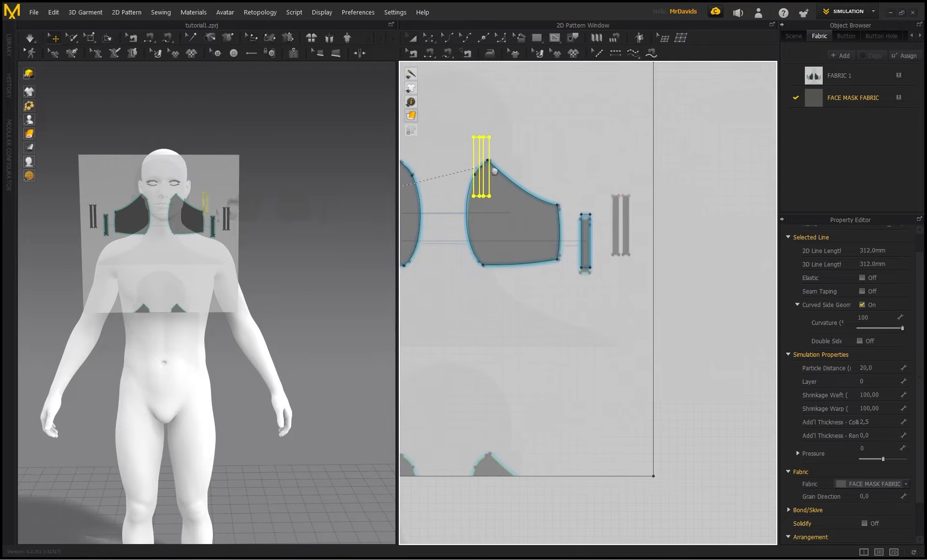
click(621, 225)
click(592, 157)
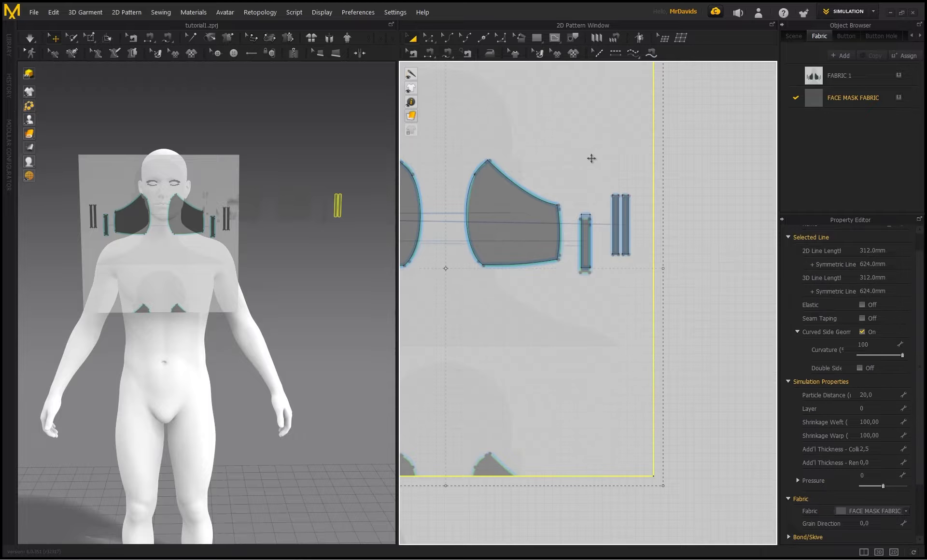
scroll(490, 213, up, 2)
scroll(580, 203, down, 8)
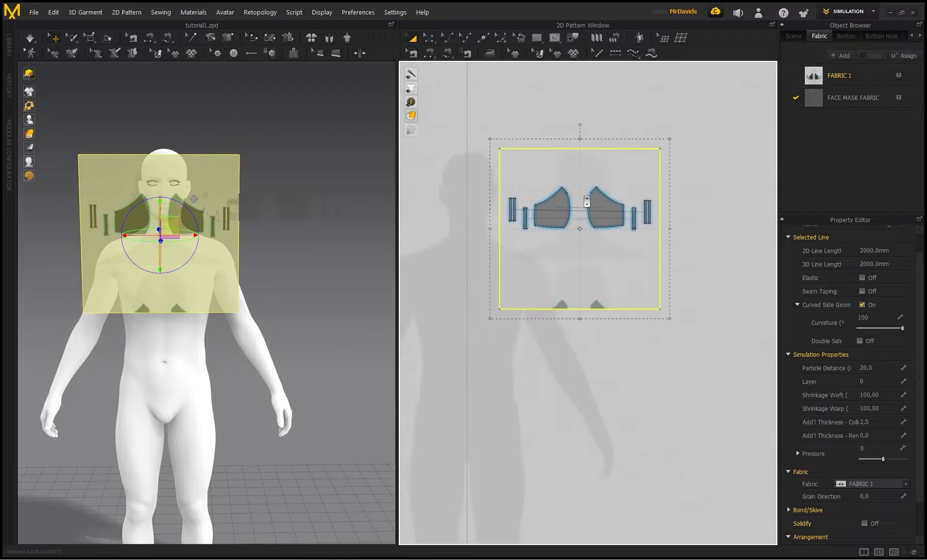
Move the square reference pattern forward in 3D so it stands well clear of the avatar
middle_drag(521, 181, 520, 181)
click(845, 76)
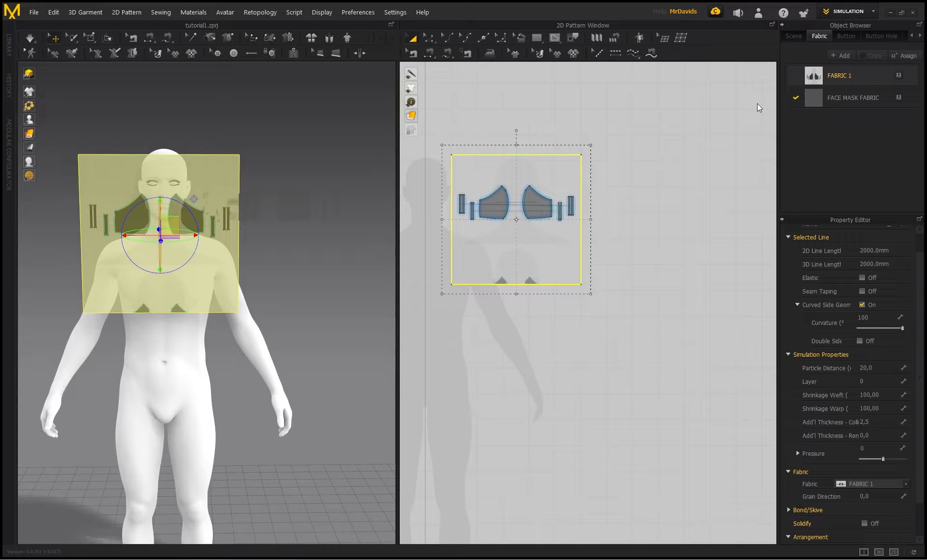
click(518, 166)
right_drag(148, 126, 221, 149)
middle_drag(148, 170, 199, 180)
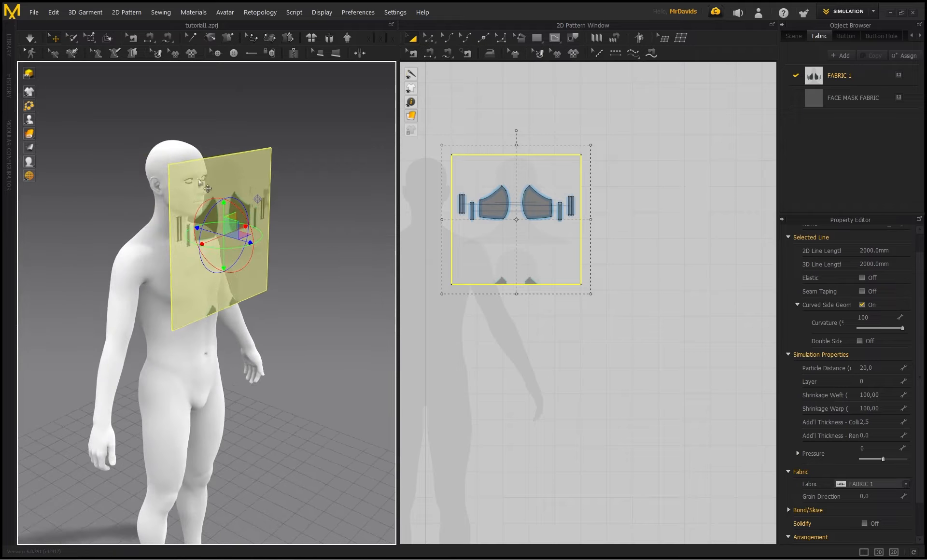
drag(249, 242, 248, 242)
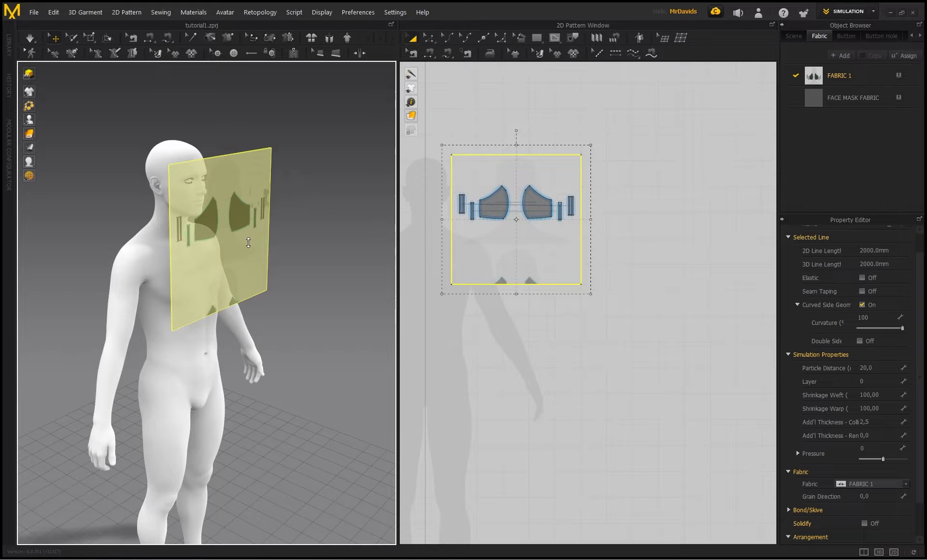
click(296, 240)
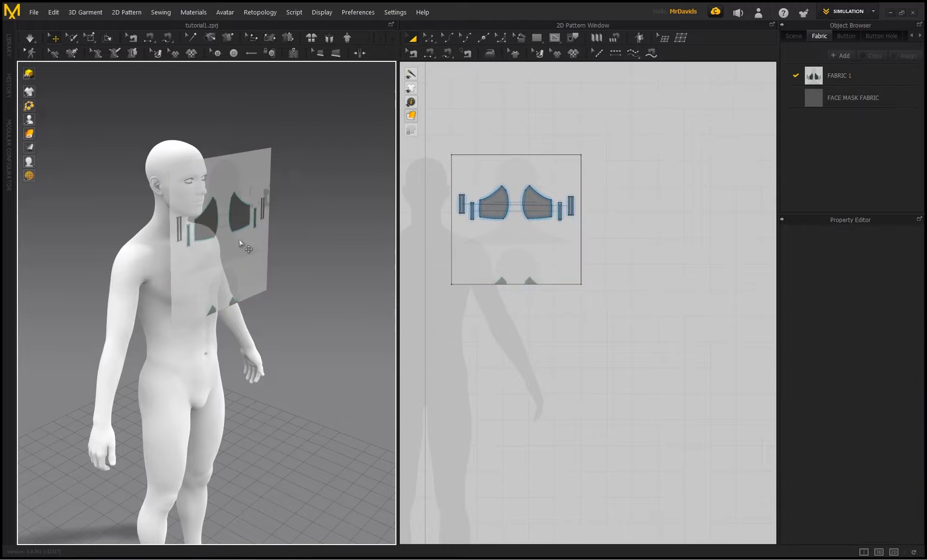
click(249, 243)
right_drag(254, 243, 267, 245)
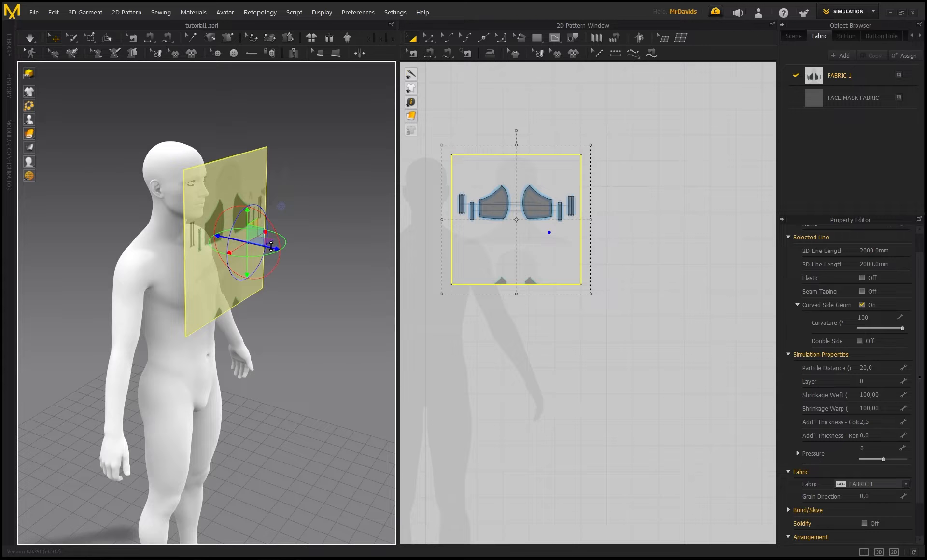
click(276, 218)
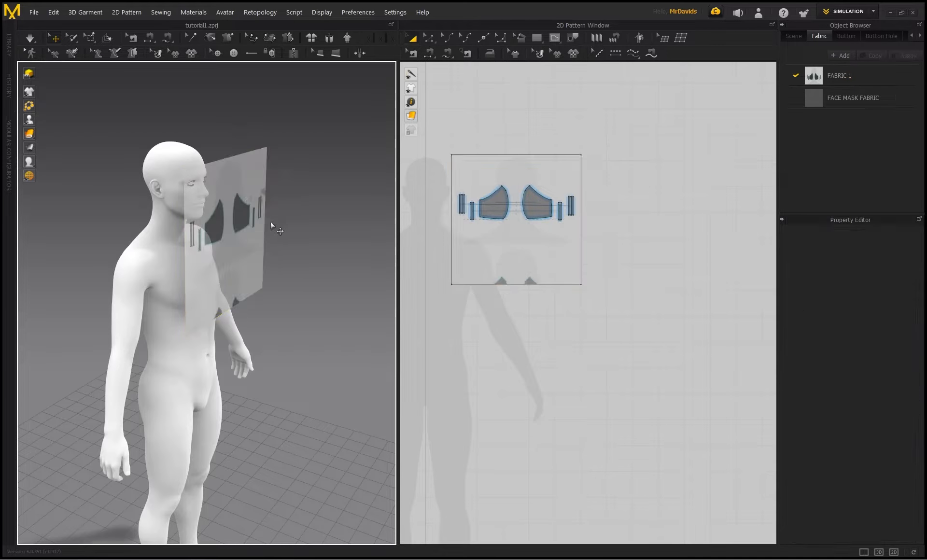
click(247, 198)
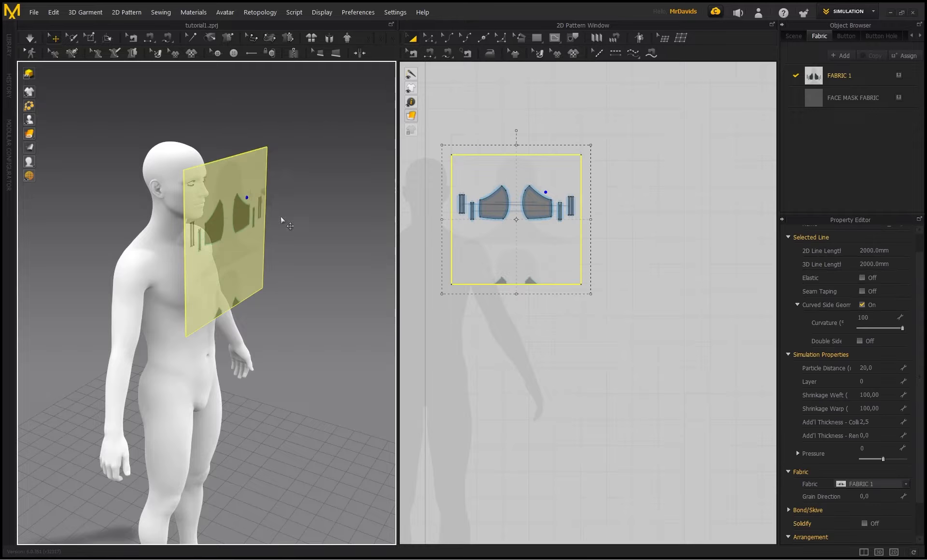
click(248, 185)
drag(271, 191, 374, 233)
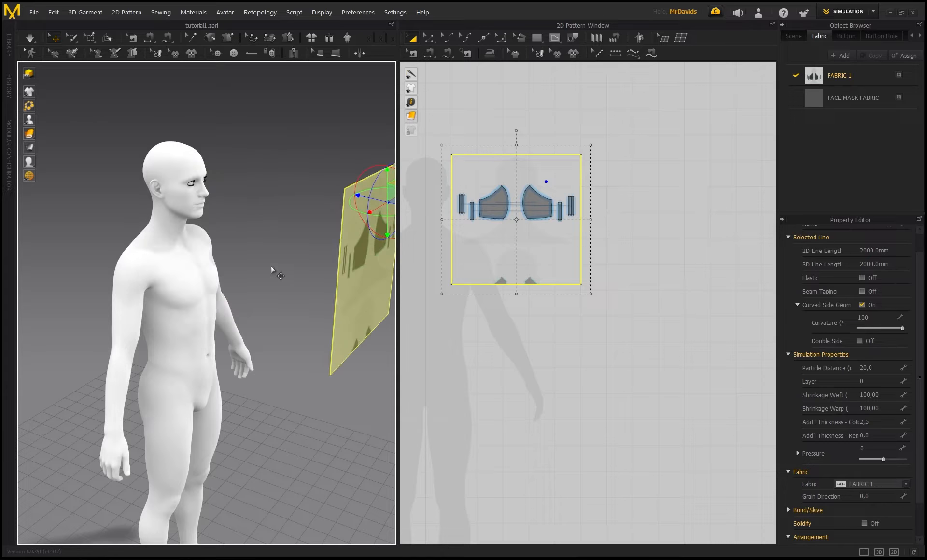
Deactivate the reference pattern and hide it in the 3D view
middle_drag(273, 268, 163, 232)
right_drag(183, 260, 208, 255)
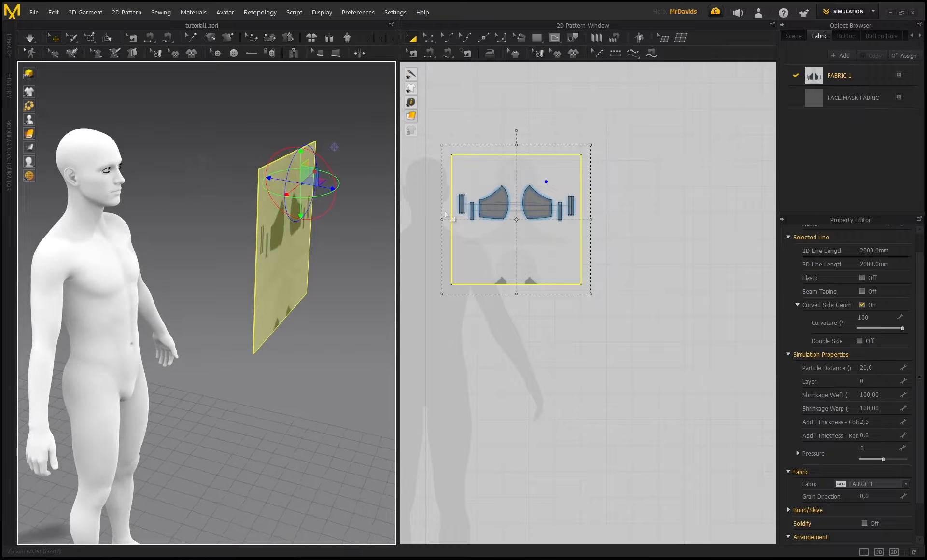
right_click(502, 172)
click(538, 421)
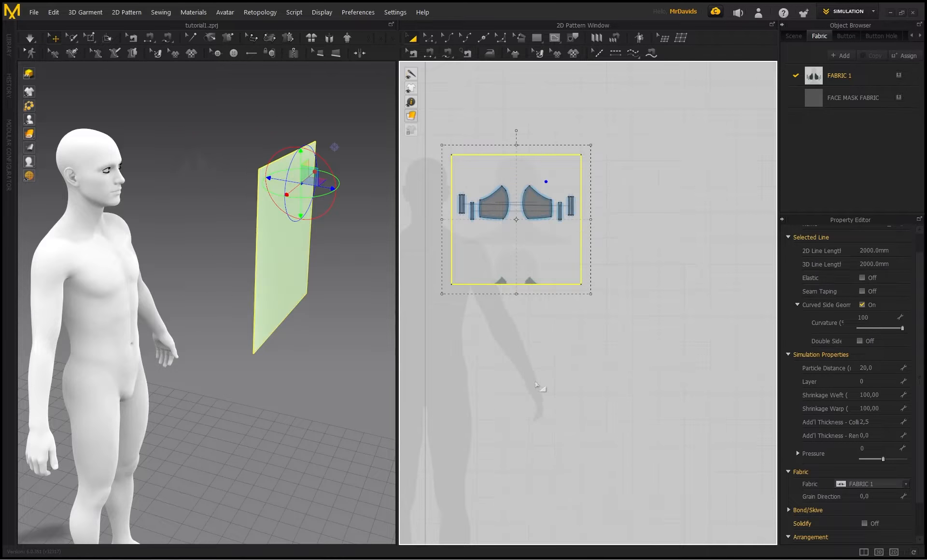
right_click(494, 222)
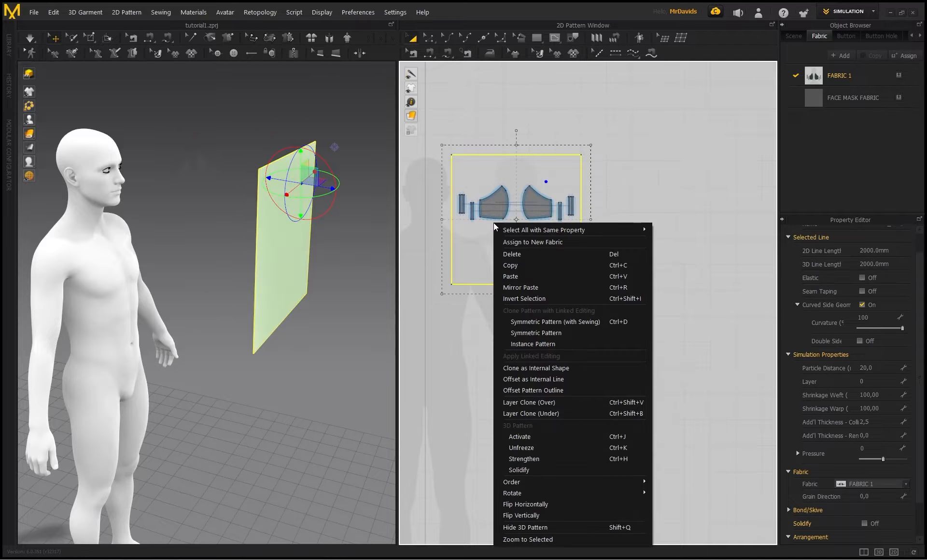
click(520, 527)
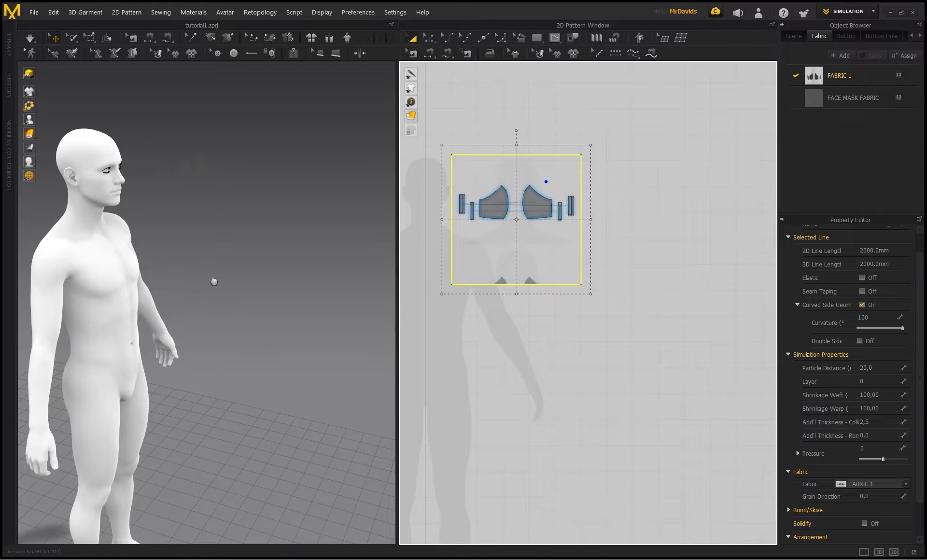
Move the reference pattern out from under the traced mask pieces to the empty 2D area on their right
right_drag(214, 281, 317, 240)
drag(484, 235, 701, 236)
right_drag(567, 218, 602, 224)
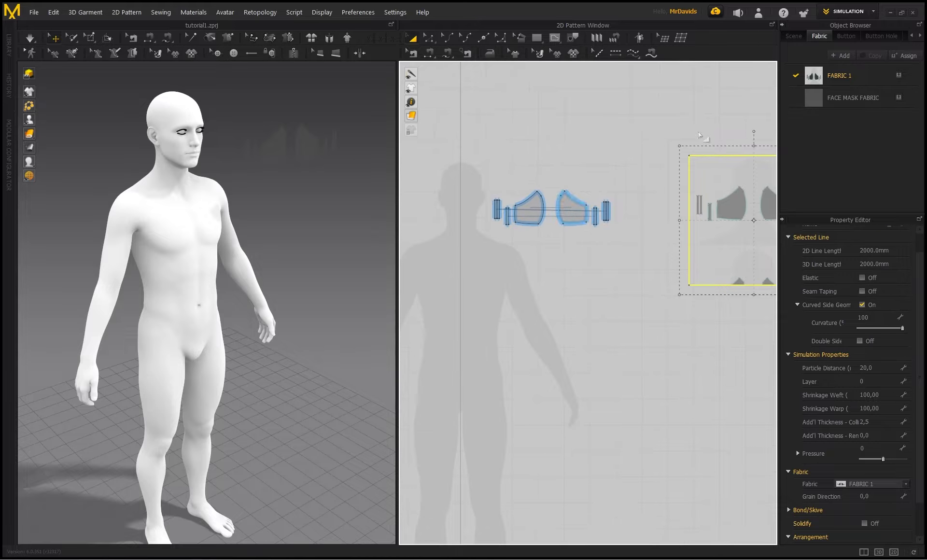
scroll(529, 200, up, 4)
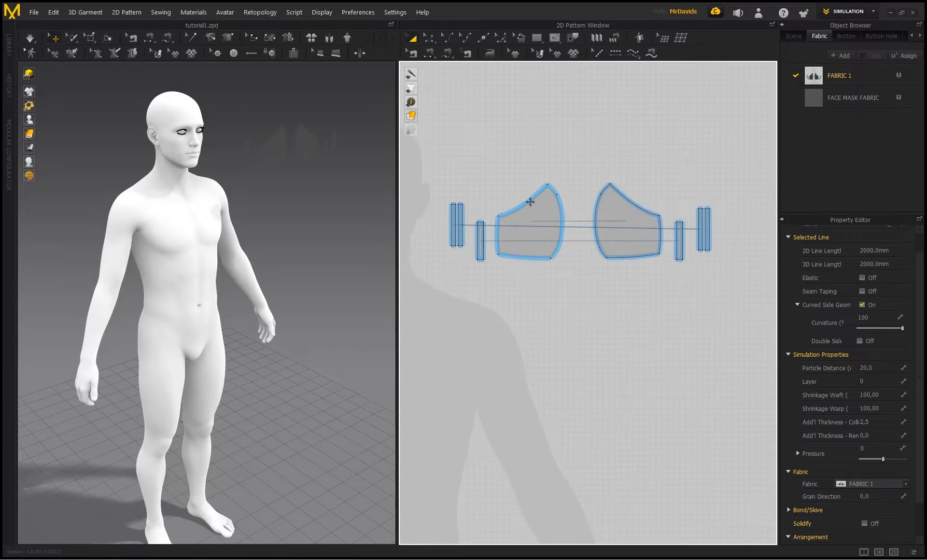
Set the opacity of FACE MASK FABRIC to 100
click(840, 96)
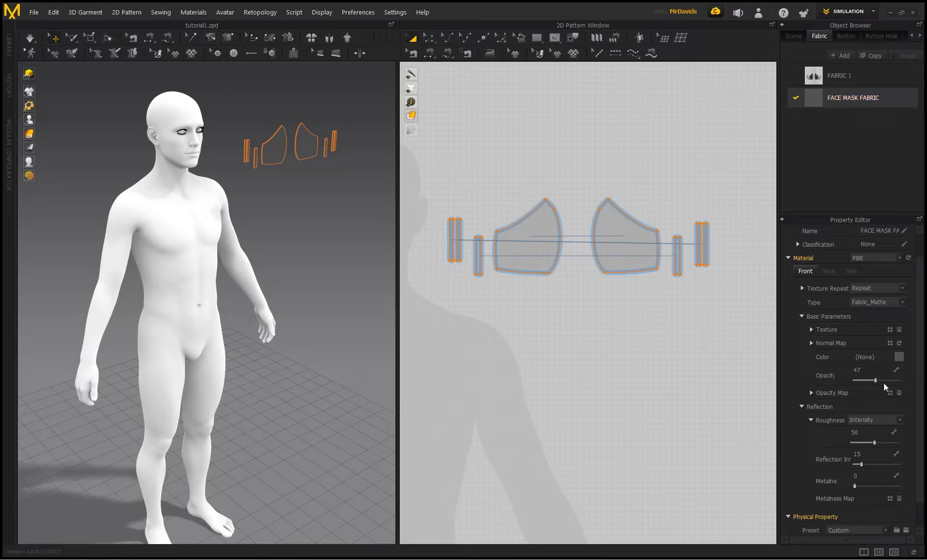
drag(876, 380, 926, 388)
right_drag(297, 198, 290, 200)
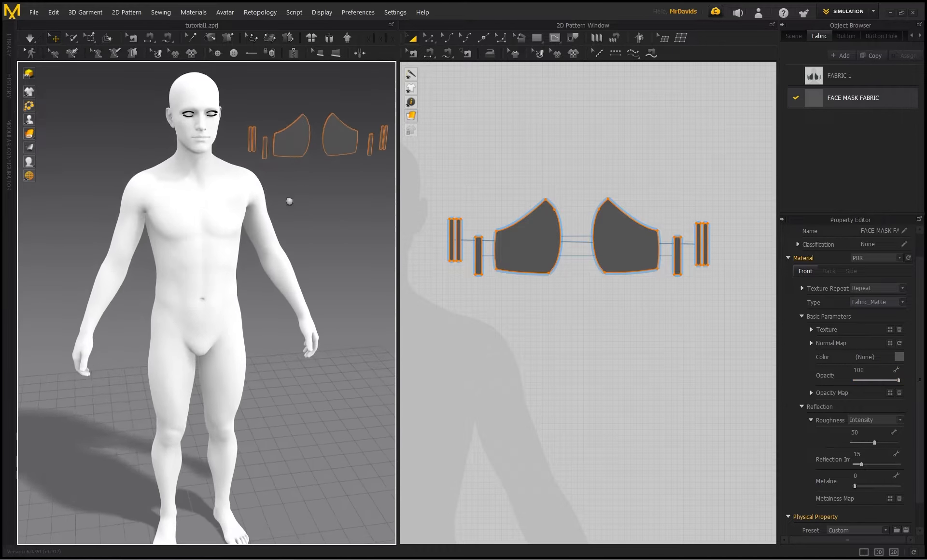
middle_drag(290, 200, 295, 223)
middle_drag(185, 211, 180, 222)
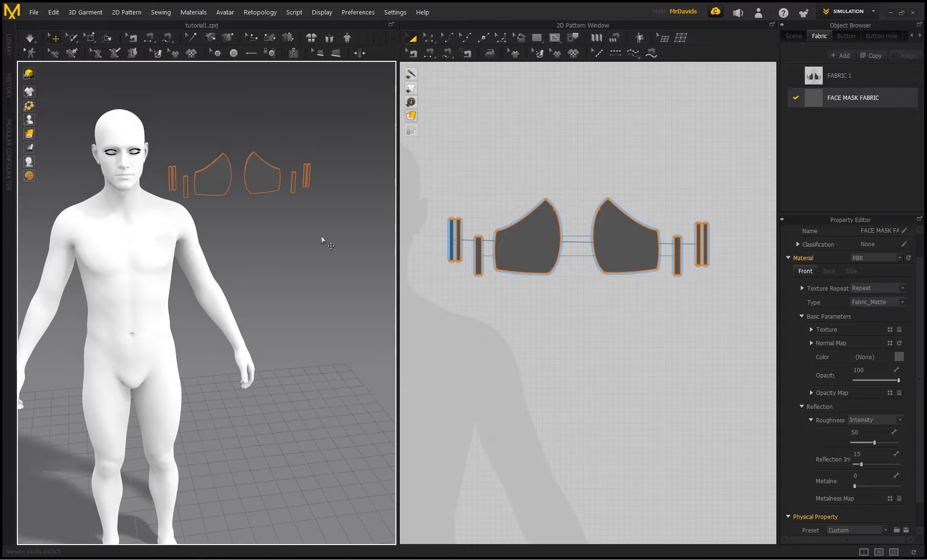
right_drag(295, 216, 268, 181)
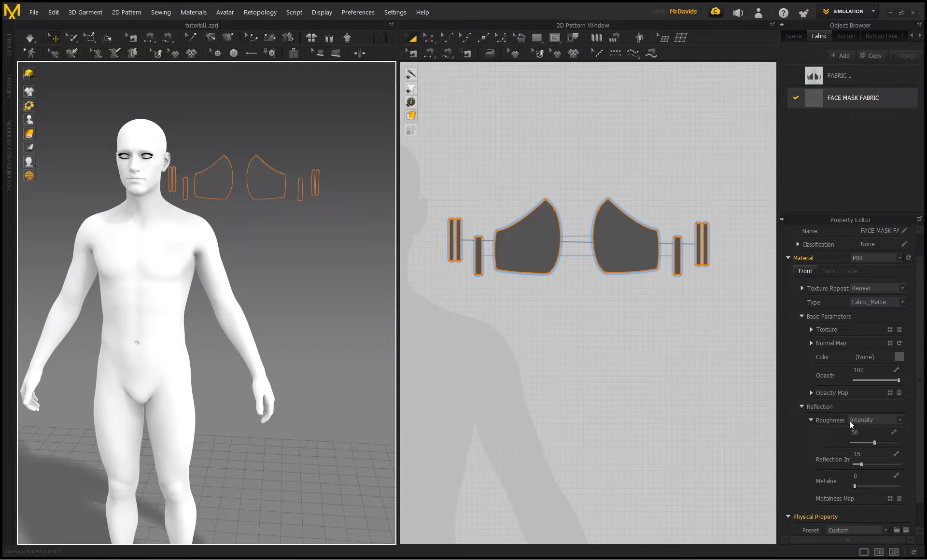
Set the particle distance of all mask cup and strap pieces to 10
click(738, 312)
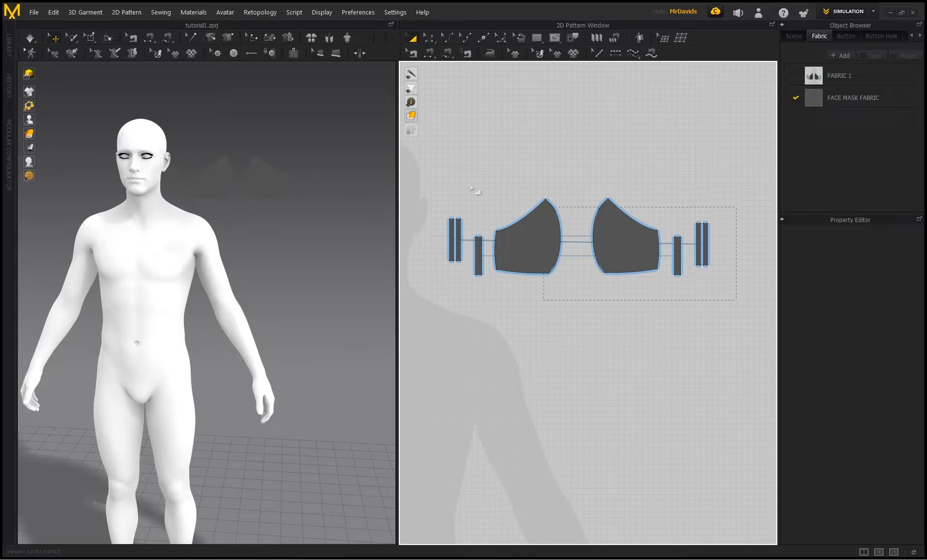
drag(434, 180, 433, 181)
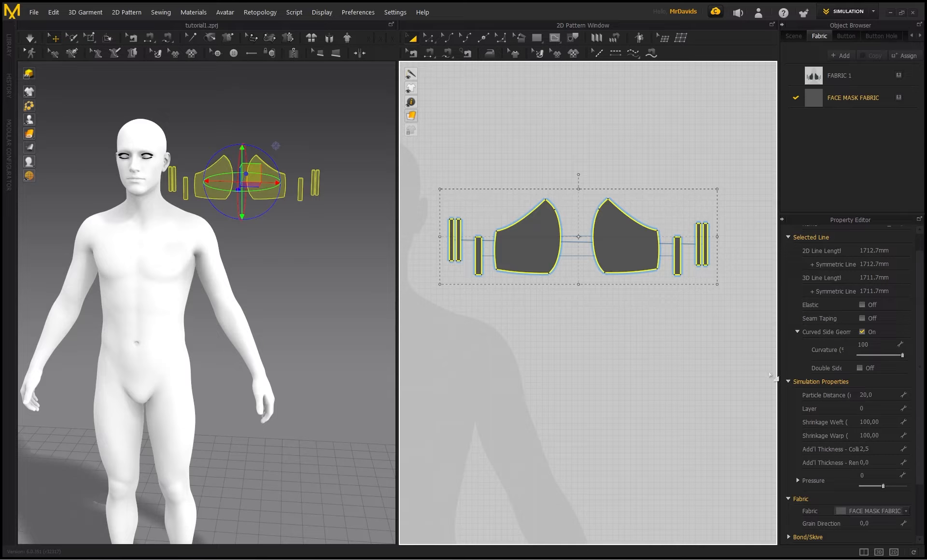
click(872, 396)
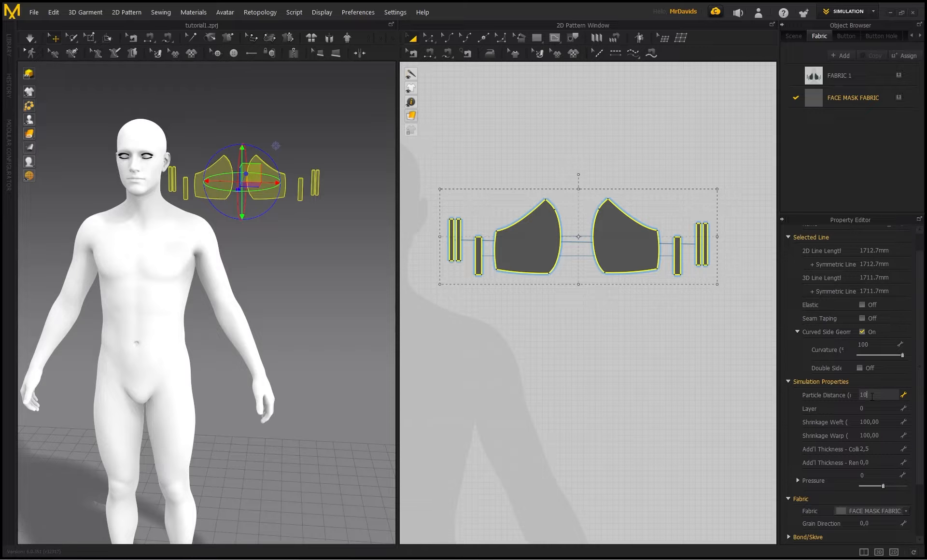
key(Return)
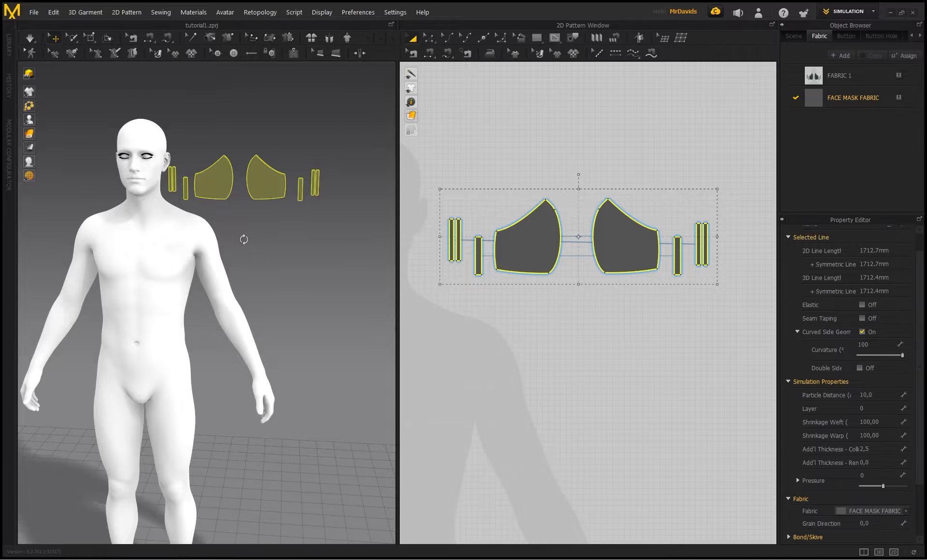
Move all mask pieces together in 3D so the two cups sit centred in front of the avatar's face
right_drag(244, 240, 322, 241)
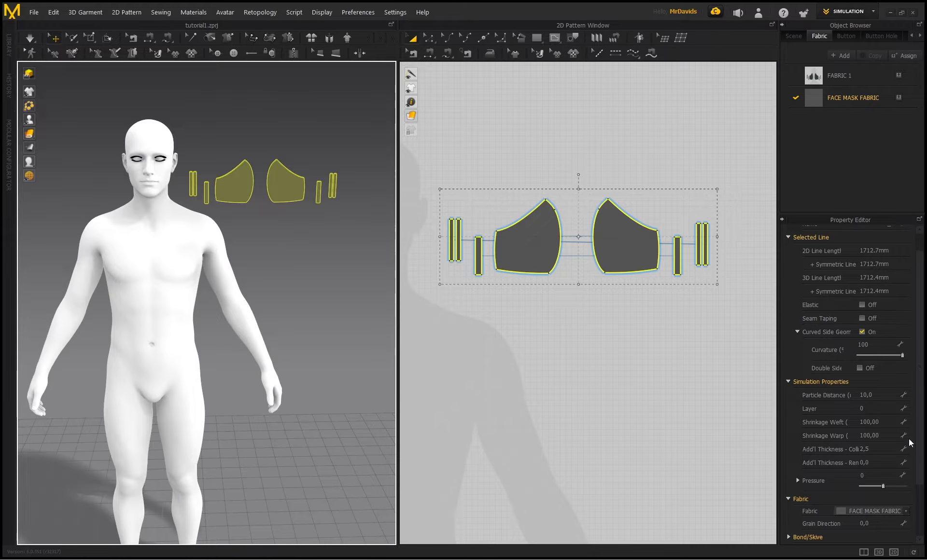
click(288, 182)
drag(289, 183, 183, 185)
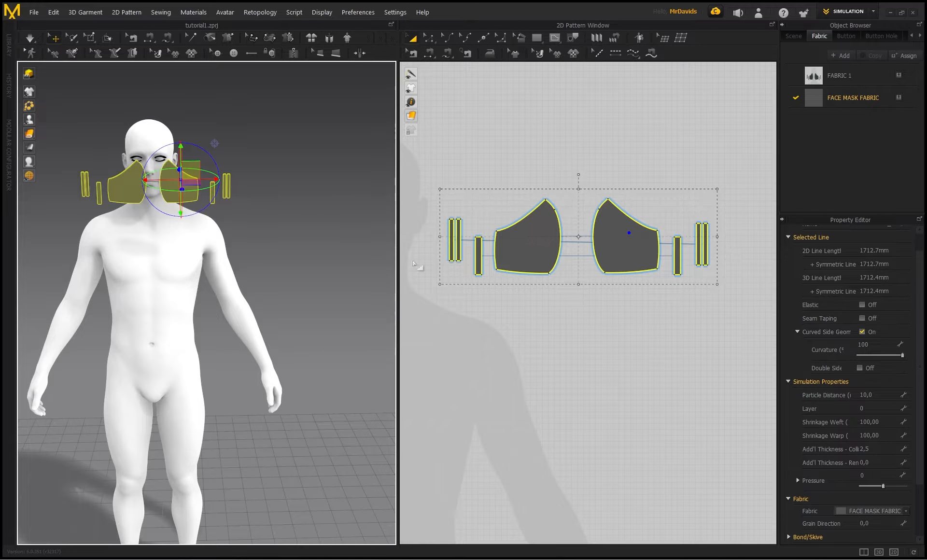
right_drag(254, 279, 333, 237)
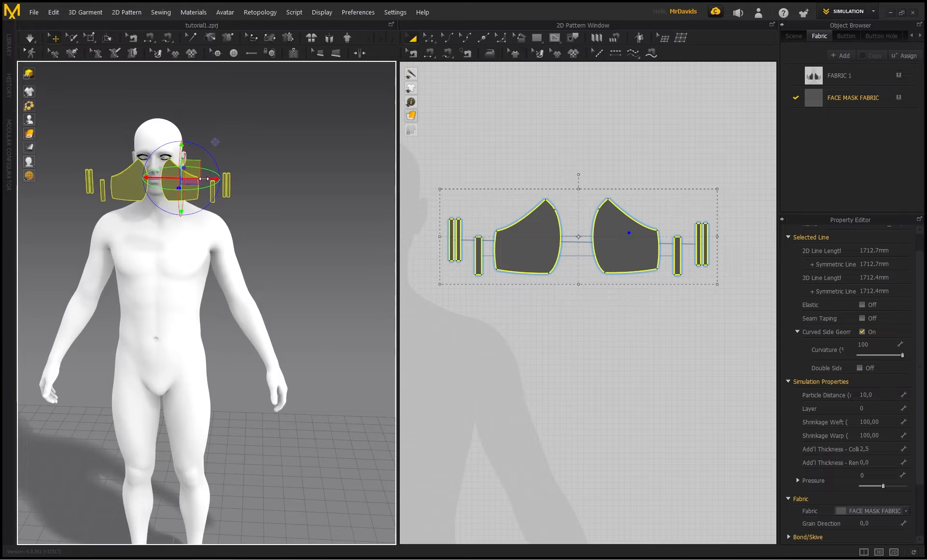
mouse_move(208, 180)
mouse_down()
mouse_move(337, 191)
mouse_move(205, 190)
mouse_up()
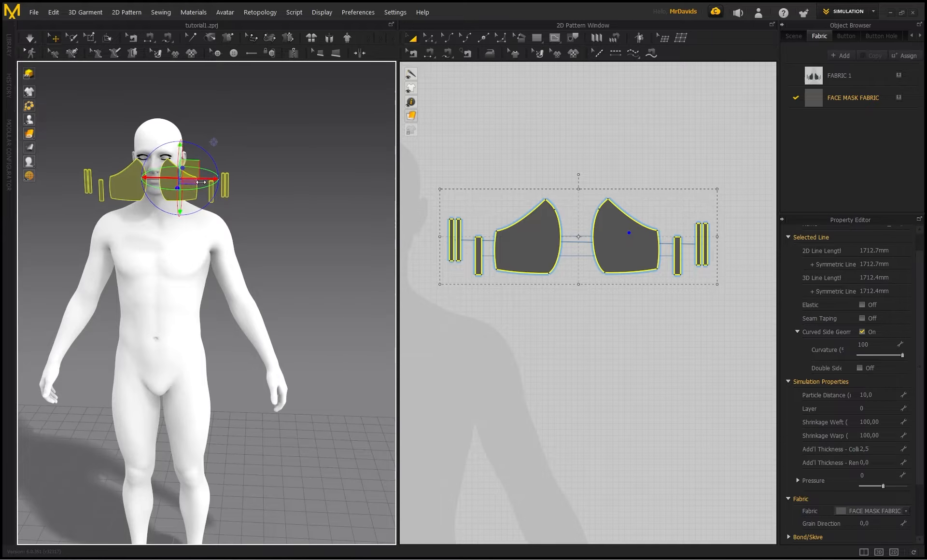
right_drag(226, 121, 278, 145)
drag(210, 191, 189, 186)
right_drag(185, 262, 140, 264)
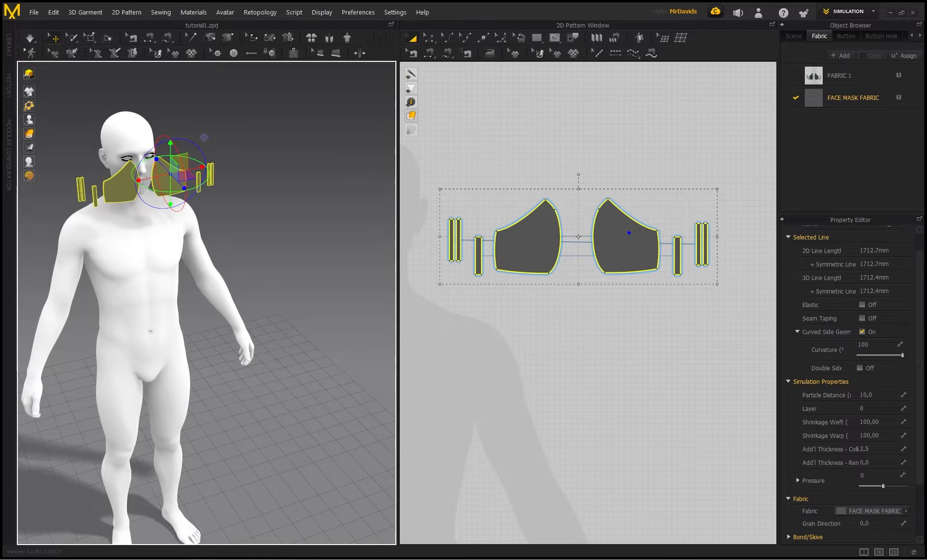
middle_drag(162, 197, 222, 224)
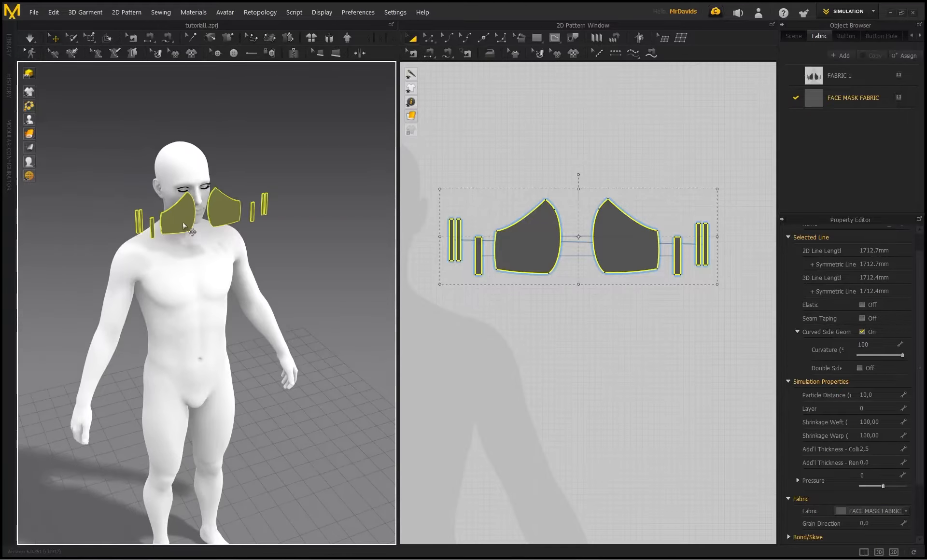
mouse_move(175, 184)
right_down()
mouse_move(187, 181)
mouse_move(179, 179)
right_up()
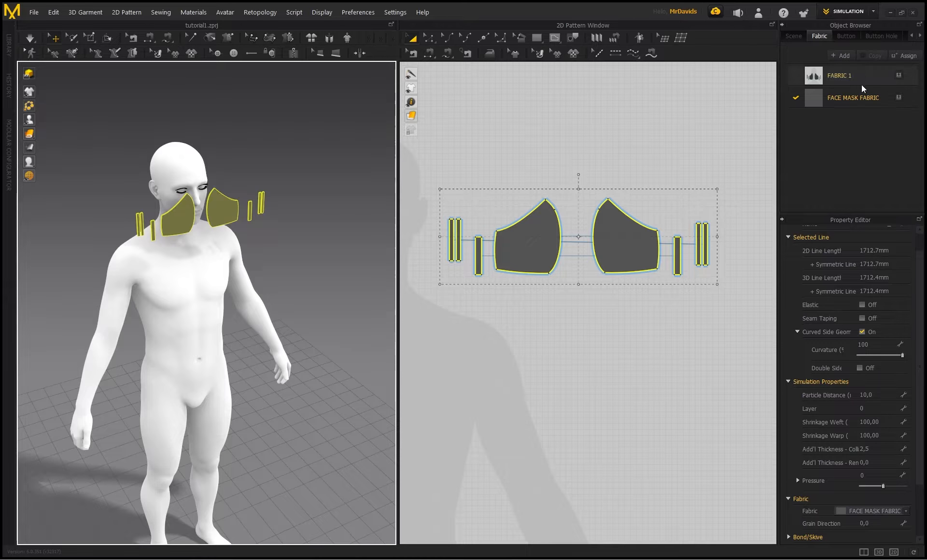
Select FACE MASK FABRIC and bring up its physical property settings
click(845, 89)
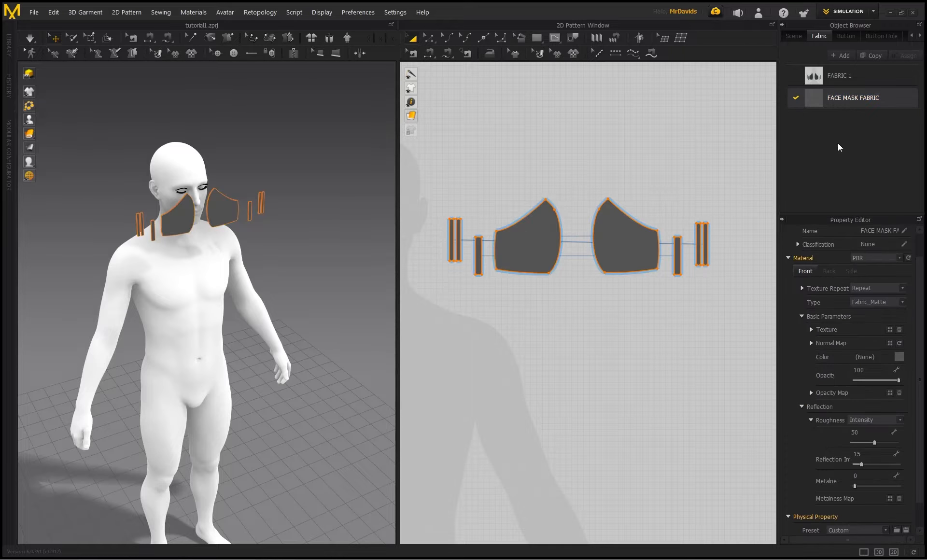
scroll(797, 415, down, 1)
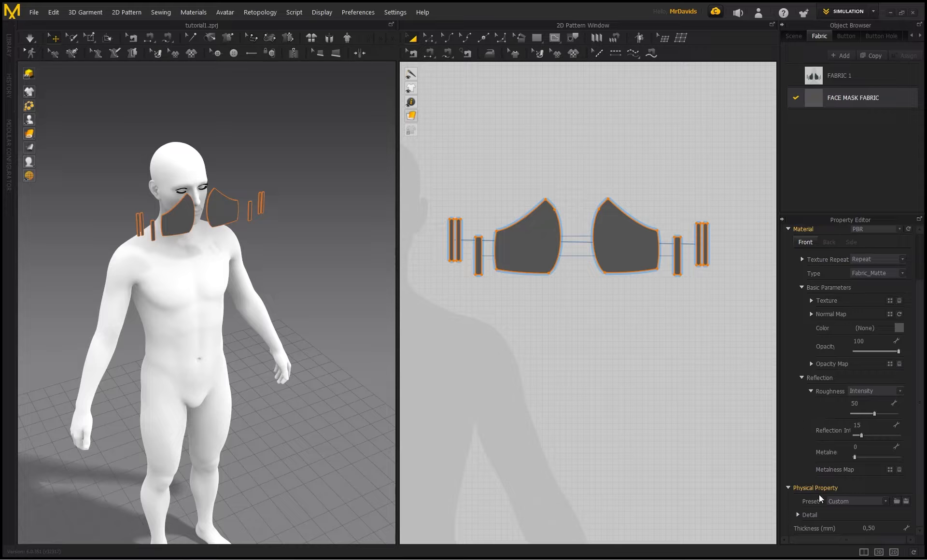
click(897, 503)
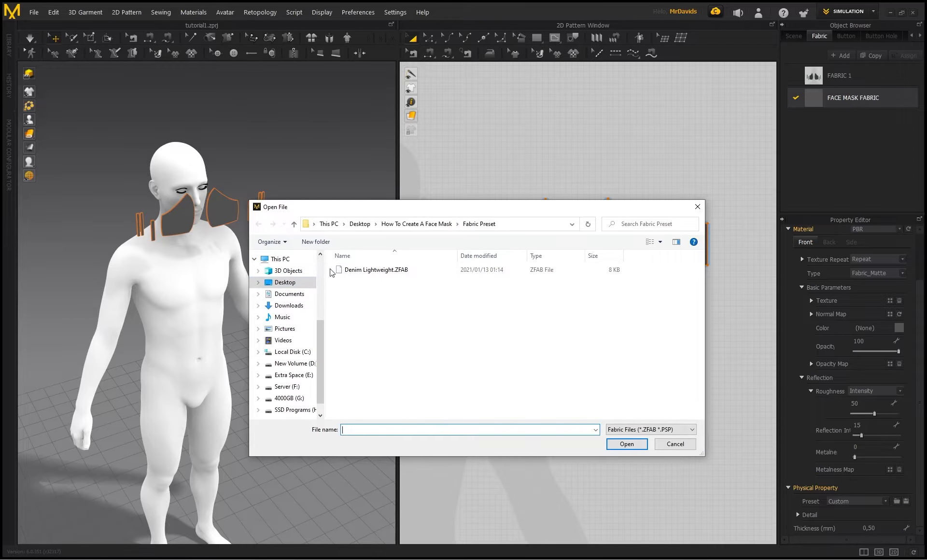
click(285, 282)
double_click(404, 283)
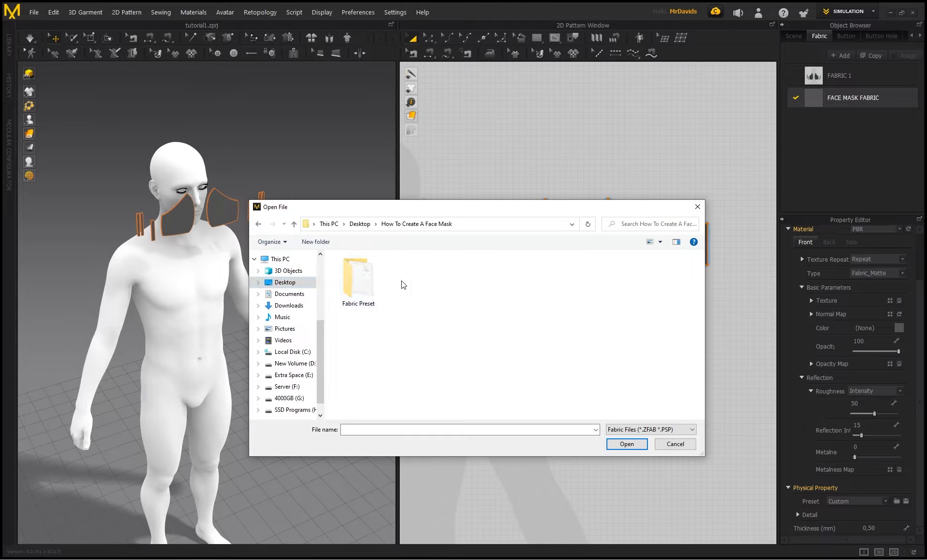
double_click(360, 283)
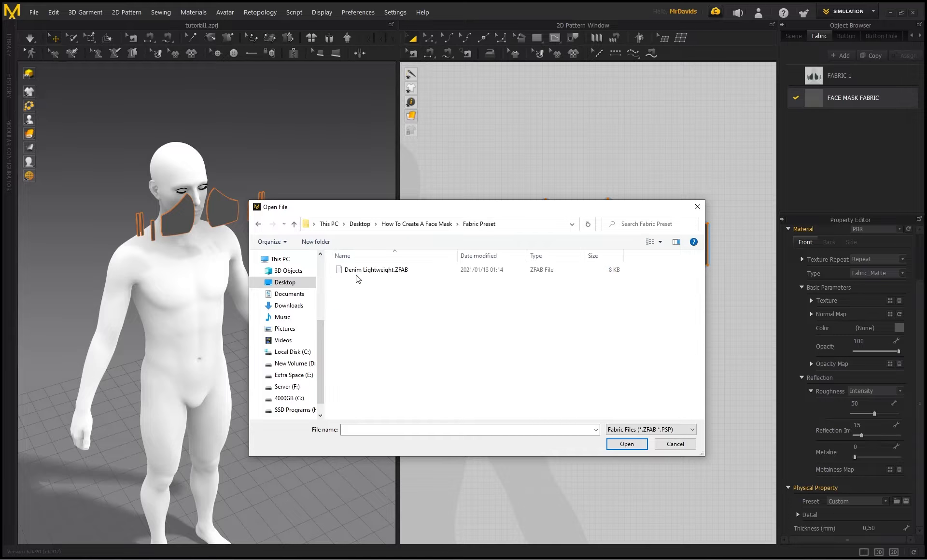
click(392, 275)
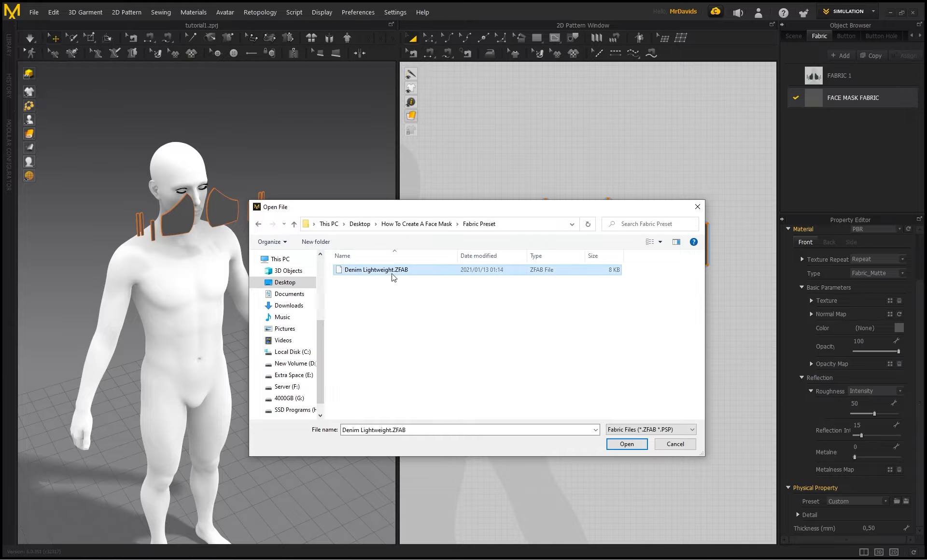
click(674, 445)
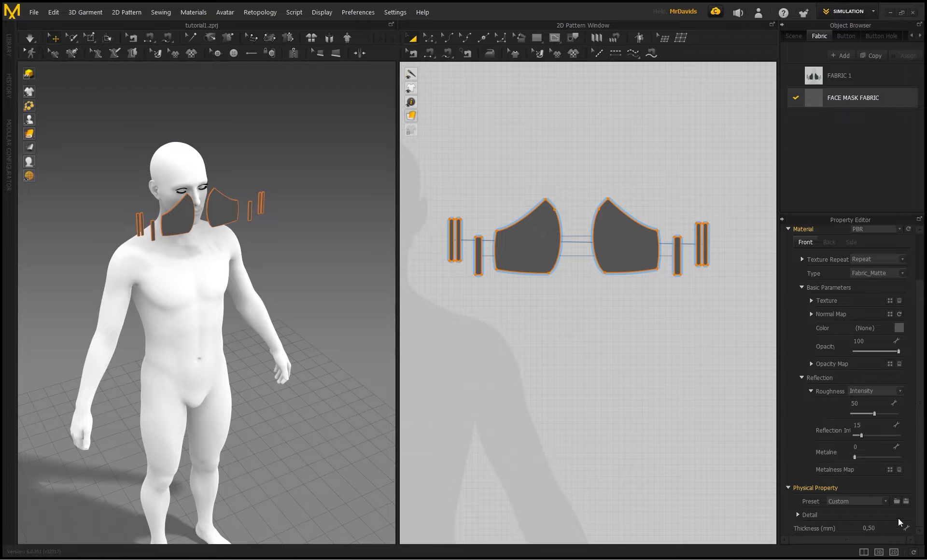
click(884, 502)
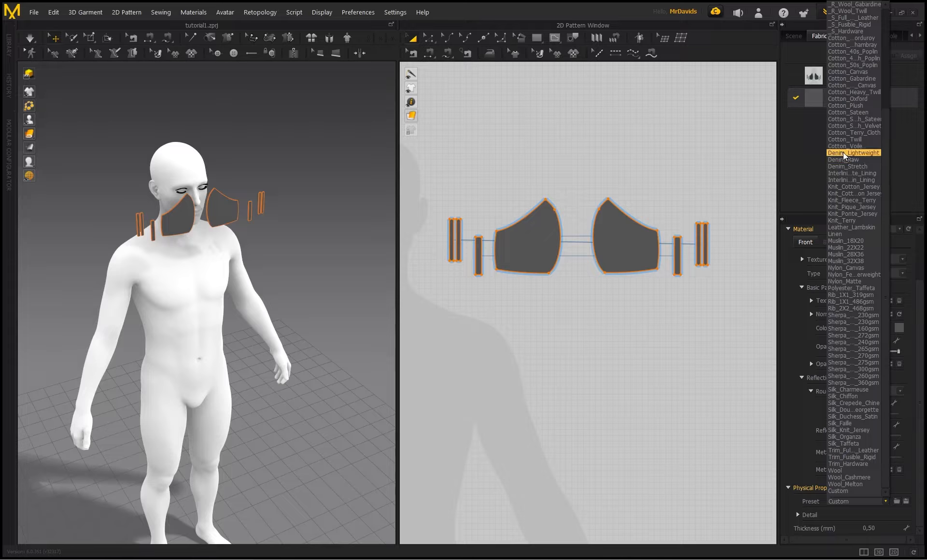
click(897, 502)
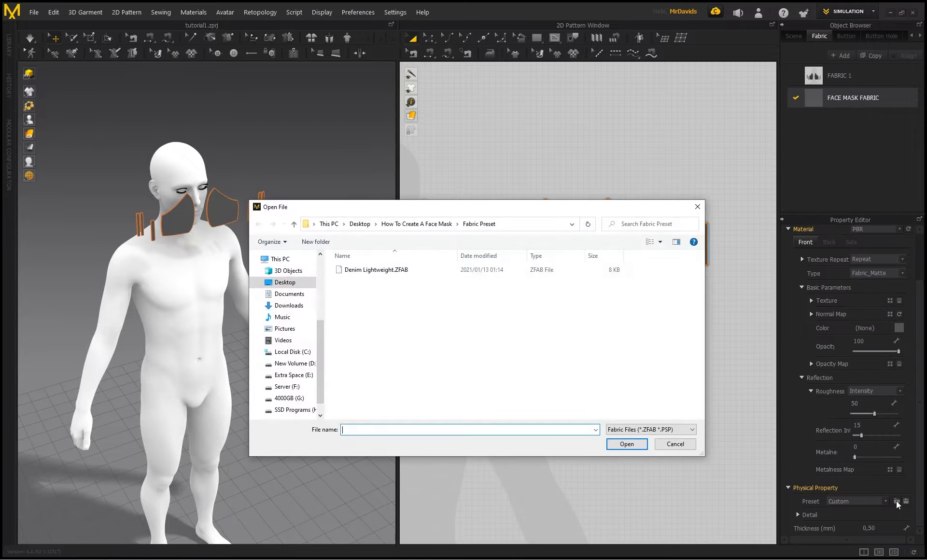
click(394, 271)
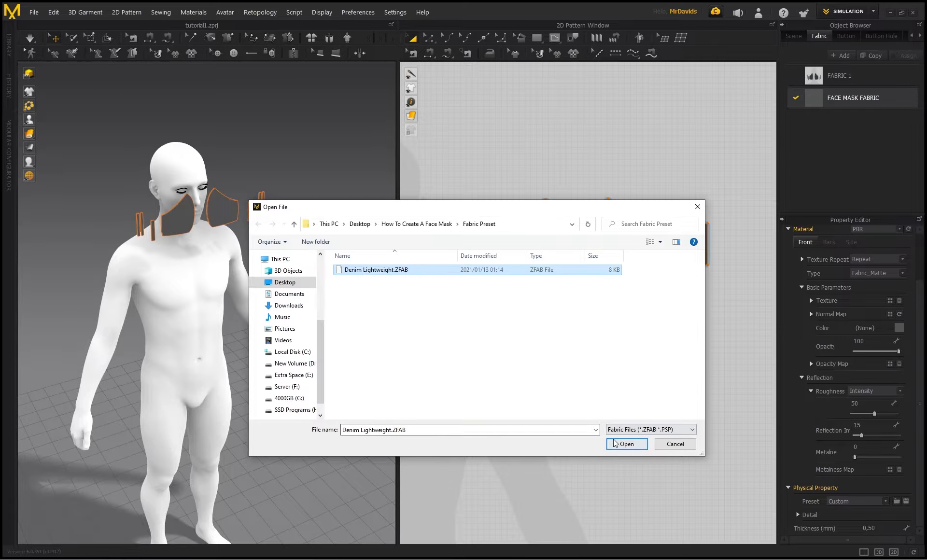
click(682, 448)
Set the physical property preset of FACE MASK FABRIC to Denim_Lightweight
click(887, 500)
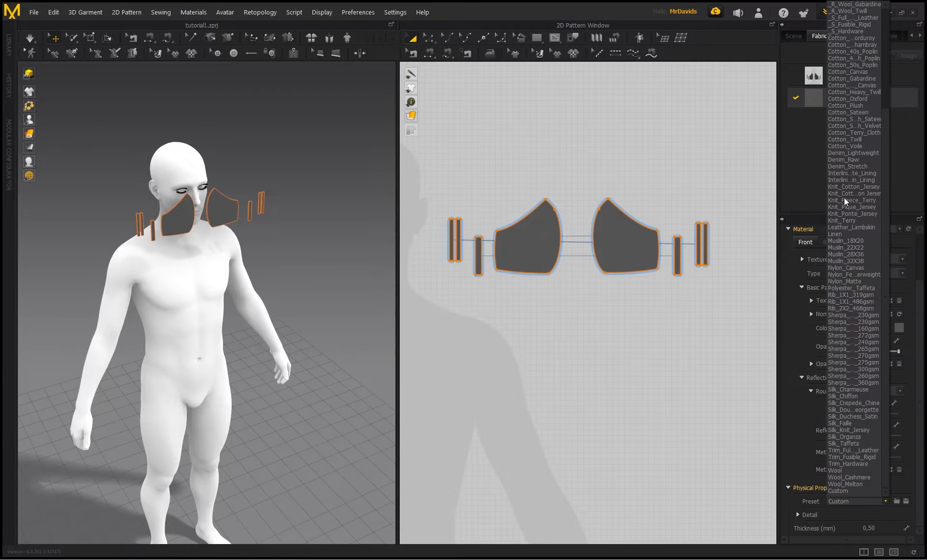
click(846, 153)
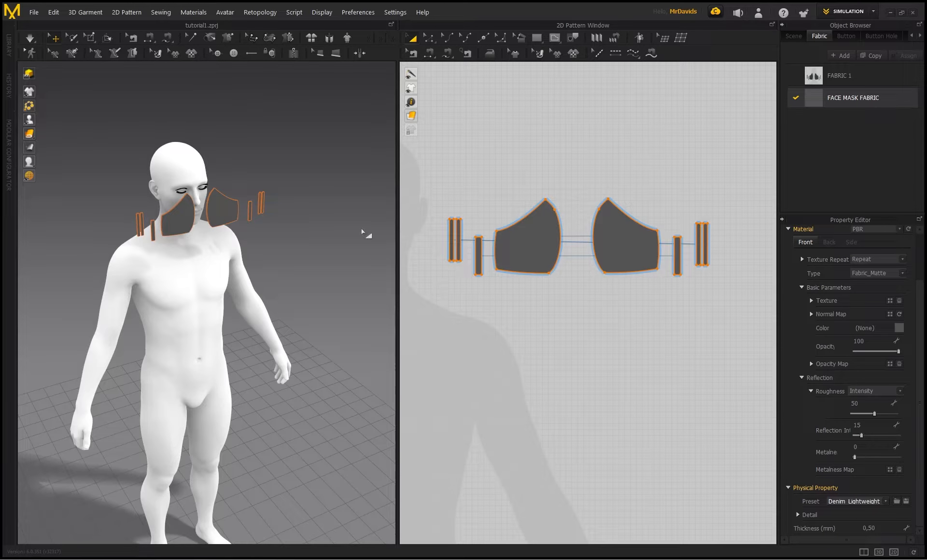
Rotate the mask cup on the avatar's right about its vertical axis and place it alongside the right cheek
middle_drag(211, 263, 207, 316)
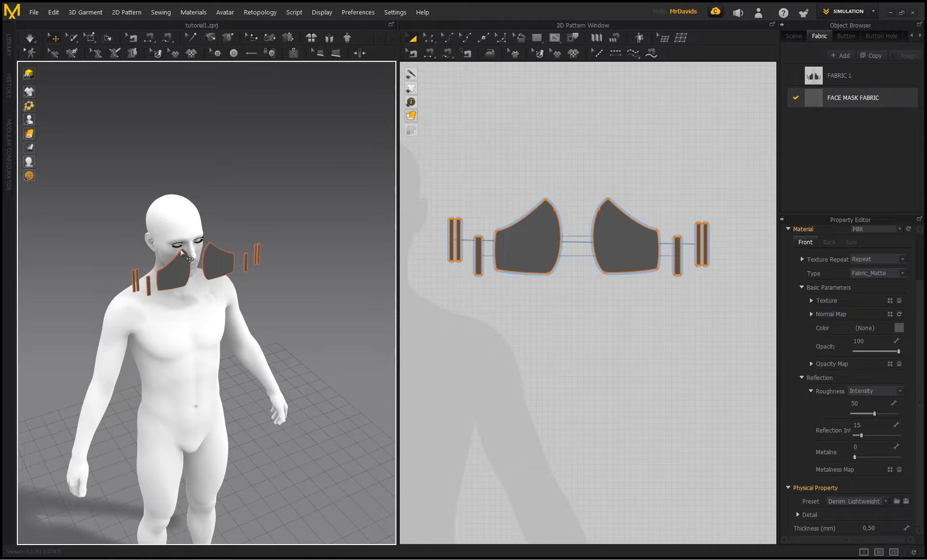
scroll(190, 258, up, 5)
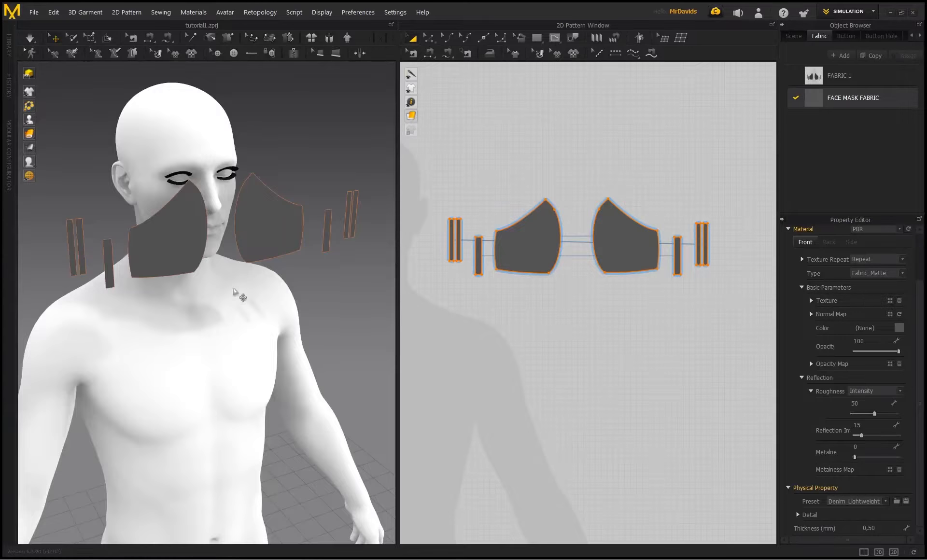
right_drag(234, 292, 205, 304)
mouse_move(215, 220)
right_down()
mouse_move(187, 232)
mouse_move(181, 247)
right_up()
mouse_move(135, 193)
right_down()
mouse_move(200, 214)
mouse_move(214, 278)
right_up()
click(213, 283)
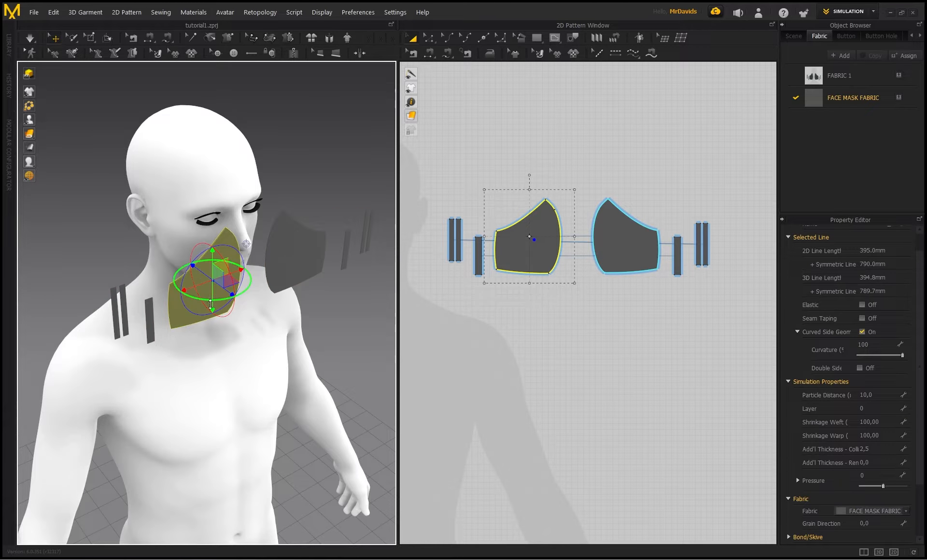
drag(216, 300, 186, 277)
right_drag(206, 292, 271, 324)
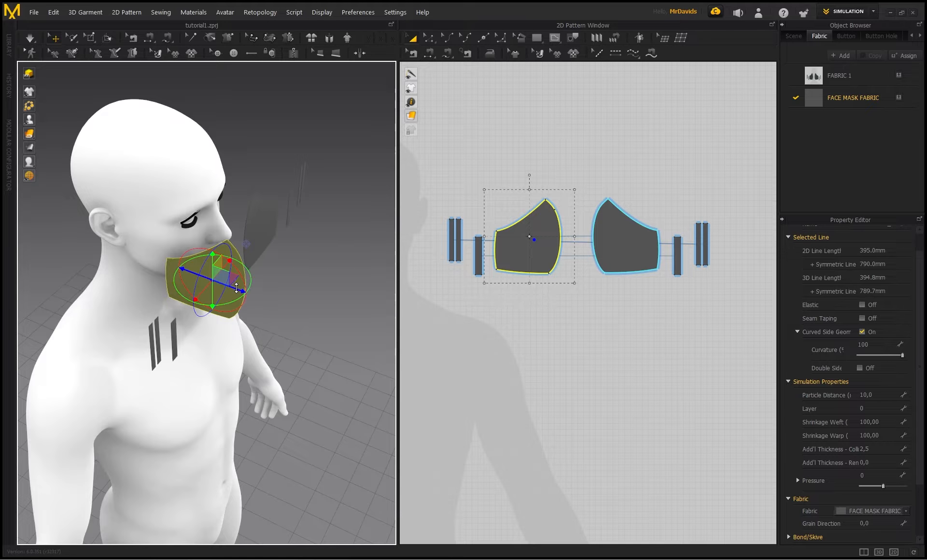
drag(236, 284, 206, 273)
Rotate the mask cup on the avatar's left about its vertical axis and place it alongside the left cheek
right_drag(206, 273, 289, 307)
click(251, 303)
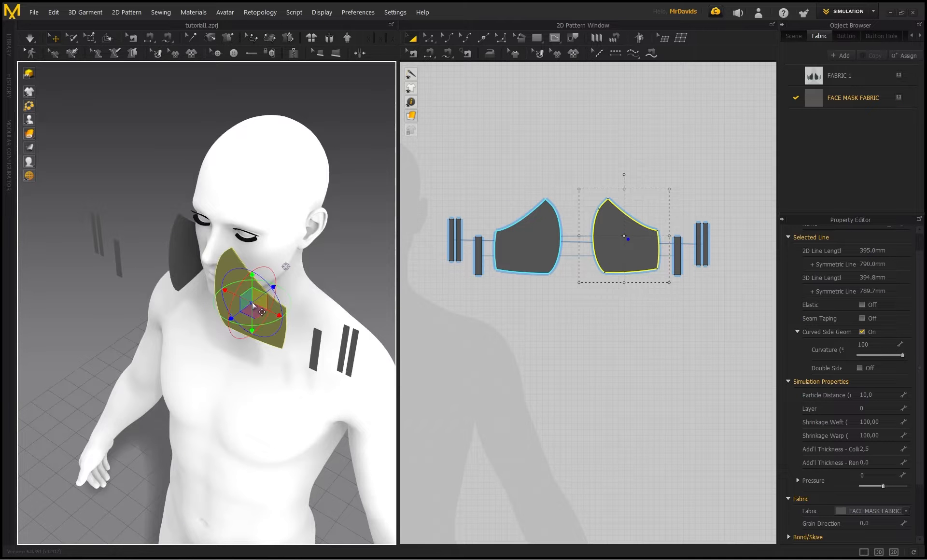
drag(289, 307, 257, 234)
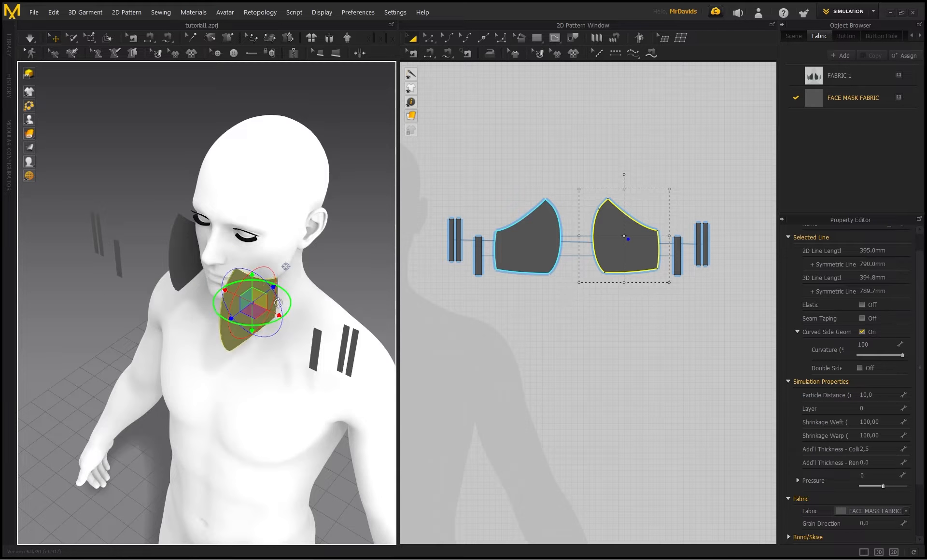
right_drag(255, 309, 286, 316)
drag(278, 298, 320, 287)
right_drag(281, 229, 311, 240)
drag(291, 281, 283, 278)
right_drag(302, 239, 228, 233)
Move the short strap on the avatar's left from above the shoulder to in front of the chin
click(265, 369)
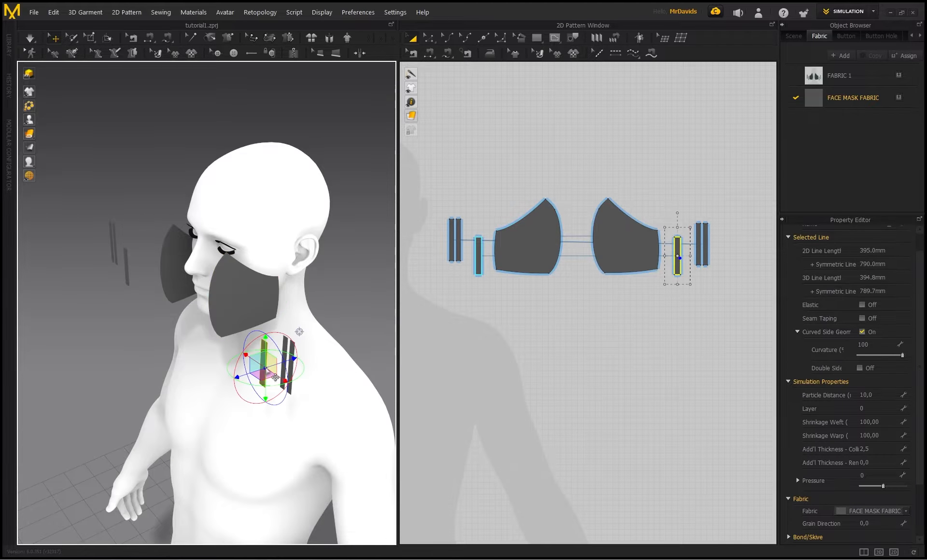
right_drag(265, 366, 290, 376)
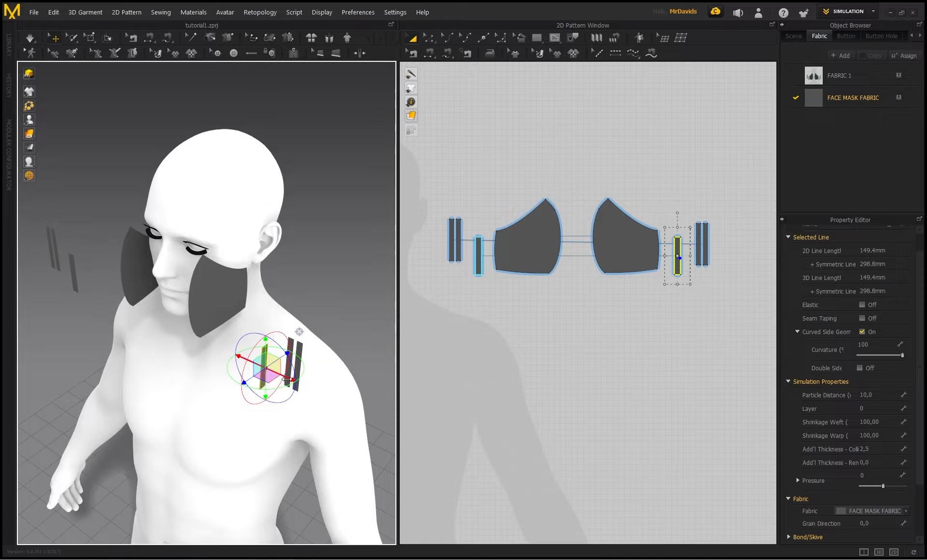
drag(292, 379, 205, 337)
right_drag(188, 271, 61, 173)
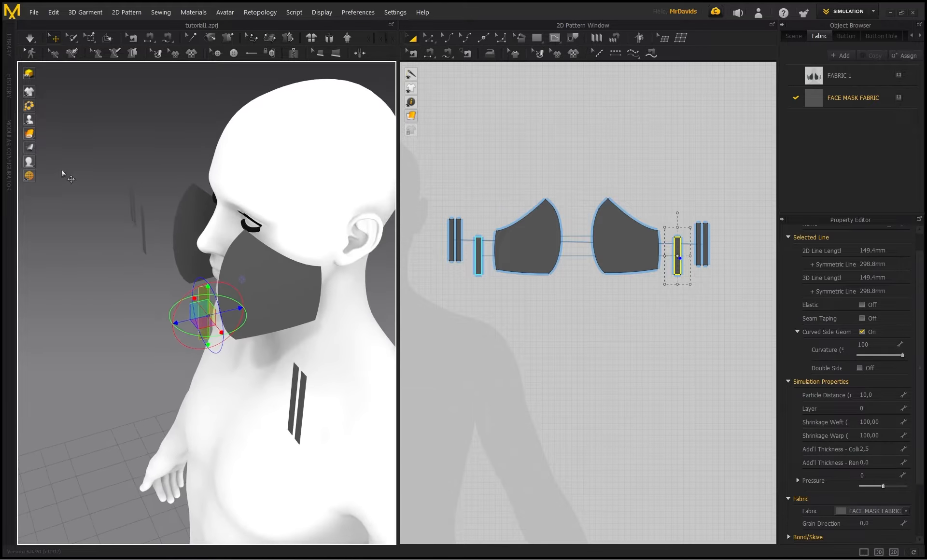
Switch the 3D garment display to the style with black inner faces and turn the left short strap to face sideways
click(55, 138)
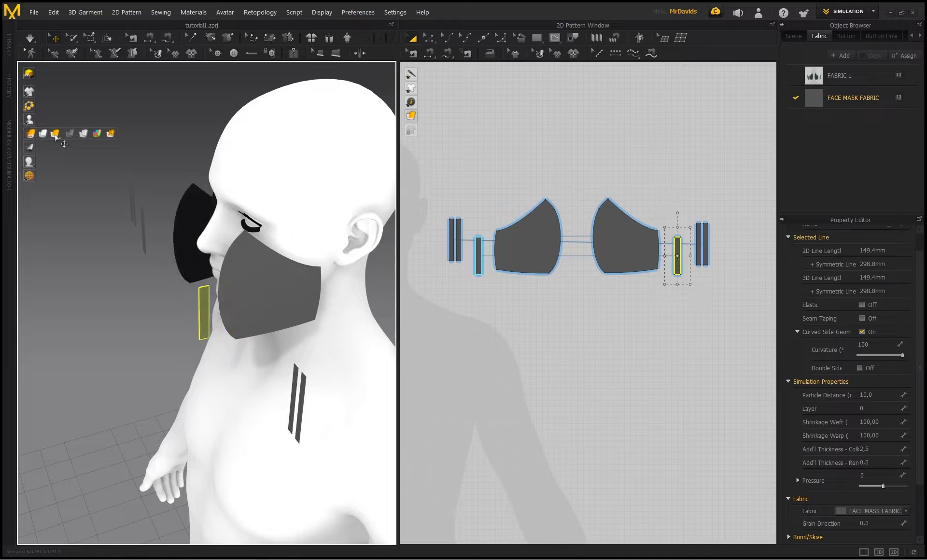
right_drag(211, 316, 246, 291)
click(244, 295)
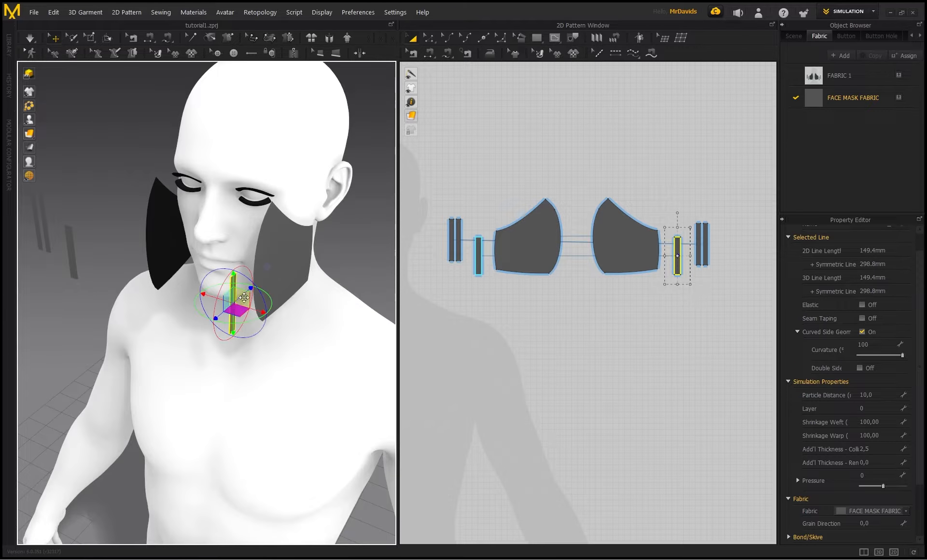
mouse_move(190, 234)
right_down()
mouse_move(242, 232)
mouse_move(200, 239)
right_up()
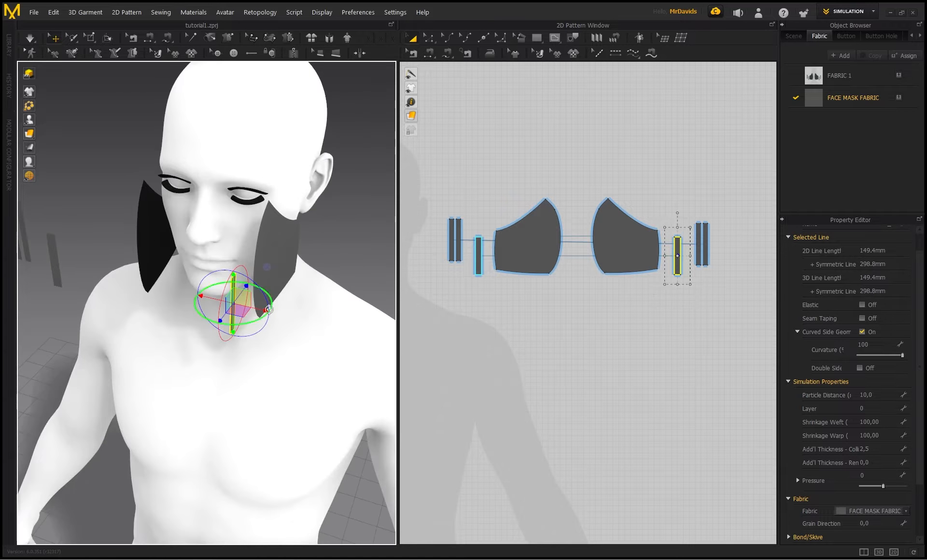
drag(266, 313, 304, 322)
right_drag(303, 321, 264, 280)
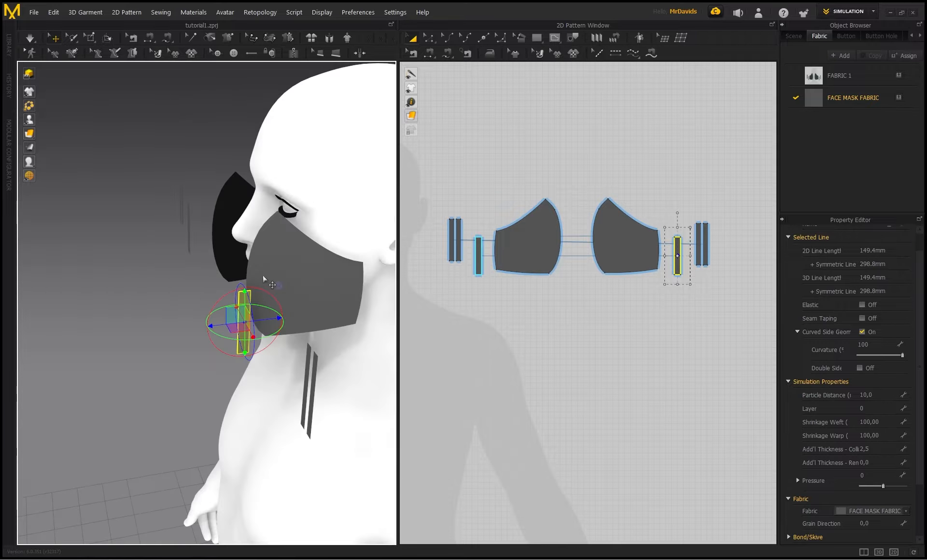
Move the left short strap to the rear edge of the left cup, just below the avatar's ear
right_click(242, 299)
click(279, 155)
middle_drag(243, 220, 194, 216)
drag(197, 324, 304, 271)
scroll(353, 316, up, 5)
right_drag(162, 224, 186, 243)
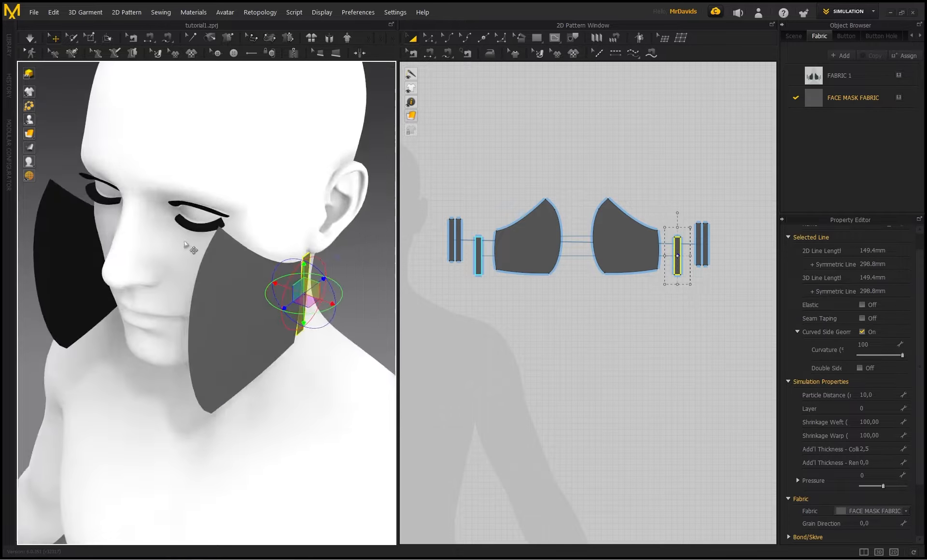
Turn the short strap on the avatar's right sideways and place it at the right cup's rear edge below the ear
scroll(186, 243, down, 3)
right_drag(119, 255, 198, 295)
click(194, 467)
middle_drag(200, 464, 237, 385)
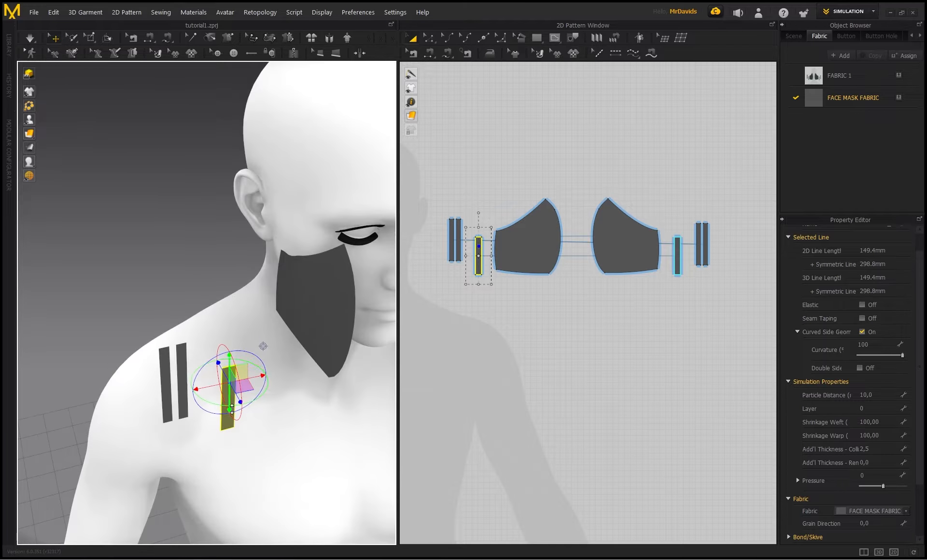
drag(237, 405, 183, 369)
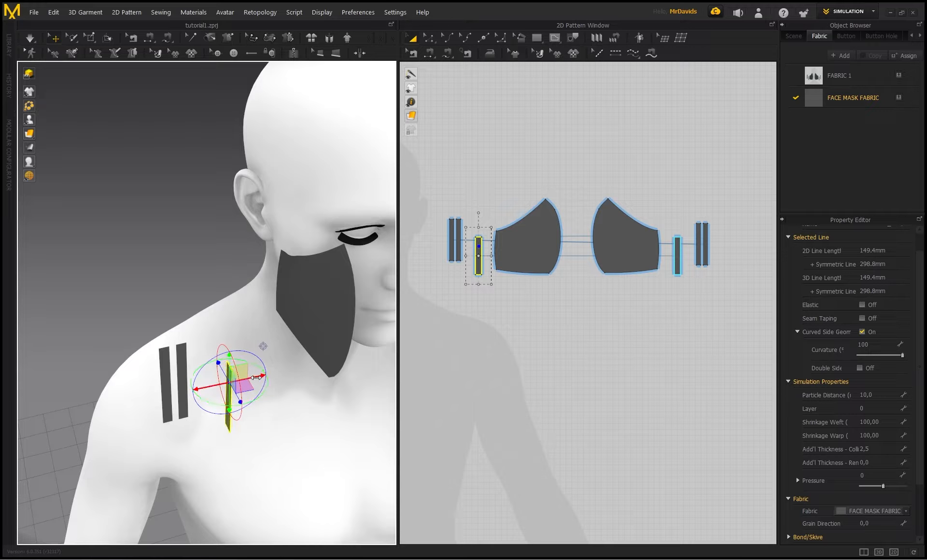
drag(256, 378, 371, 353)
right_drag(287, 300, 337, 320)
drag(310, 322, 183, 265)
right_drag(235, 245, 202, 243)
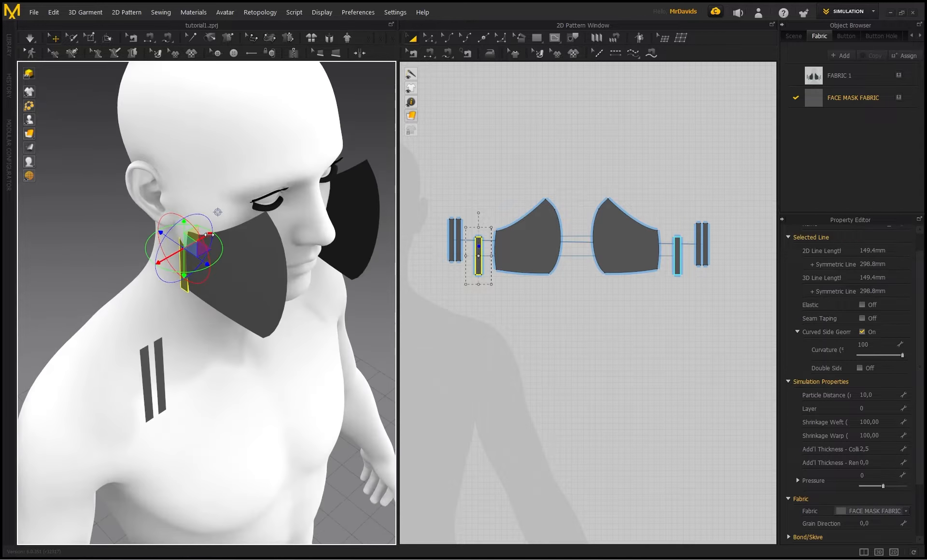
drag(209, 234, 204, 237)
Select both long straps on the avatar's right and rotate them nearly horizontal, parallel to the side of the head
right_drag(163, 363, 183, 375)
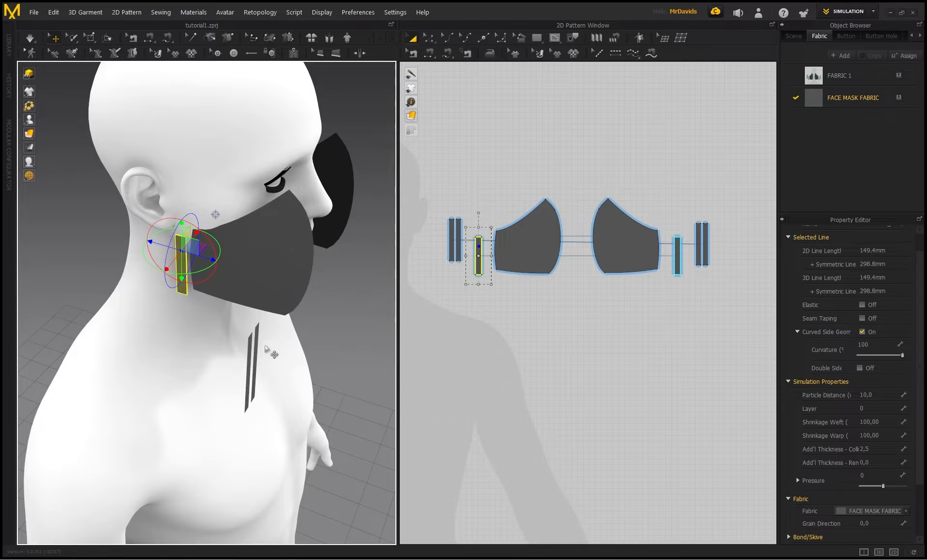
click(247, 358)
right_drag(261, 342, 238, 350)
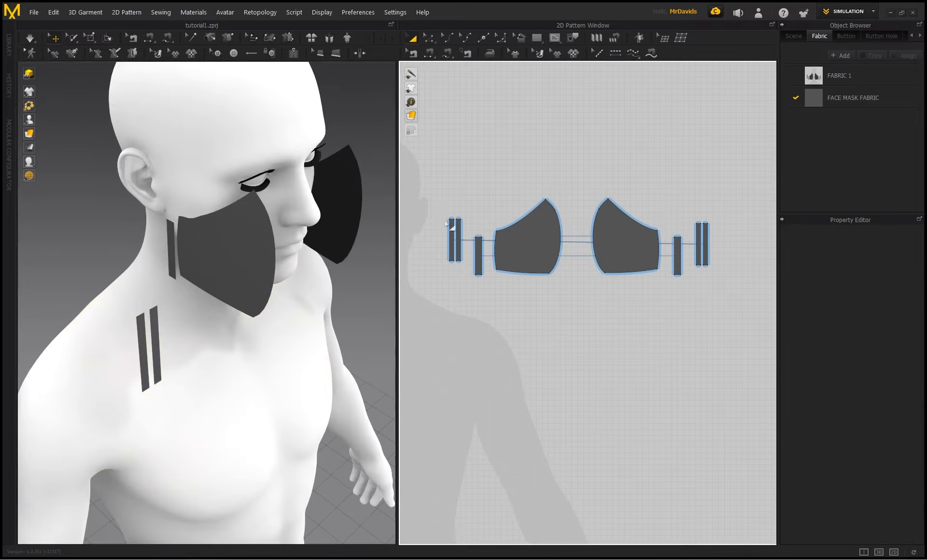
click(455, 240)
drag(137, 329, 112, 349)
right_drag(159, 271, 212, 261)
middle_drag(211, 261, 292, 294)
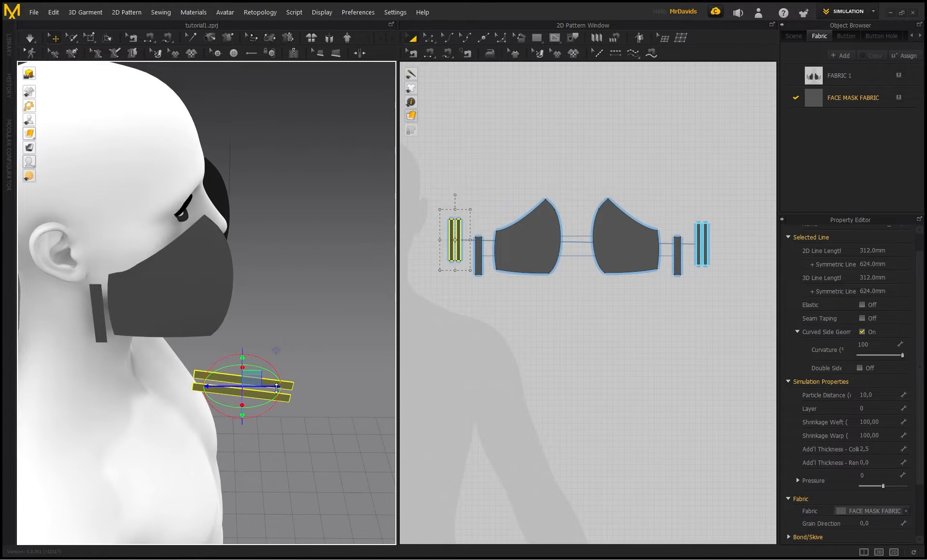
Move the two right long straps back to the neck and up to the level of the avatar's ear
drag(267, 386, 70, 387)
middle_drag(123, 319, 221, 333)
right_drag(156, 373, 163, 358)
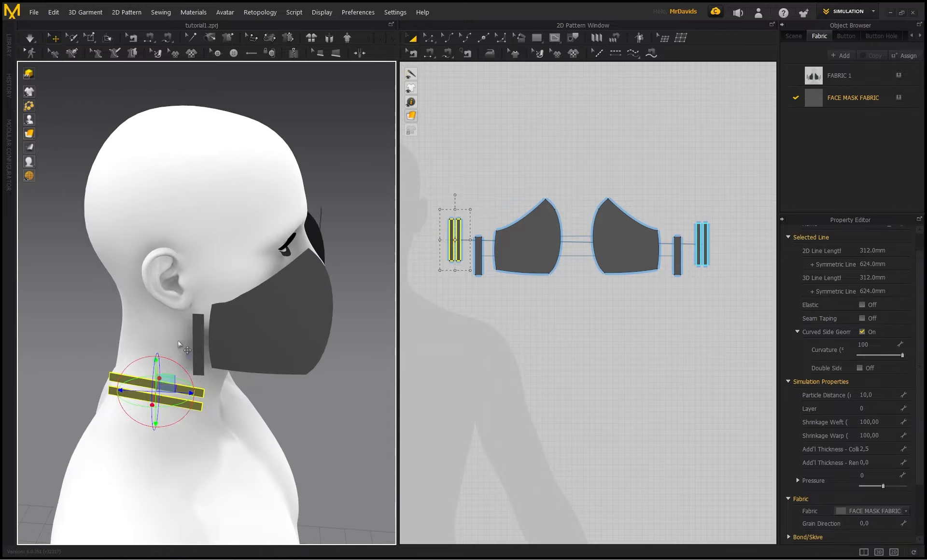
drag(157, 363, 156, 256)
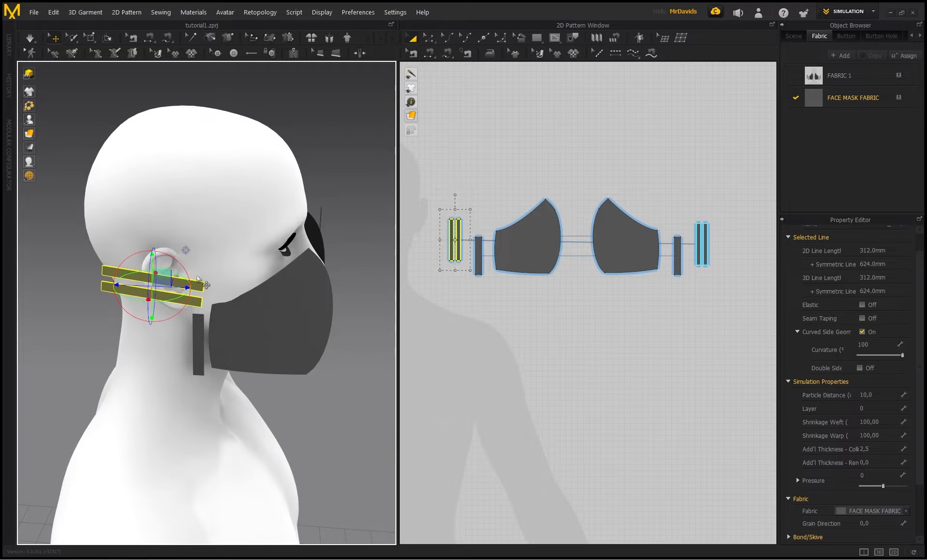
Move the two long straps on the avatar's right inward against the head and up across the top of the ear
click(202, 344)
right_drag(230, 278, 221, 285)
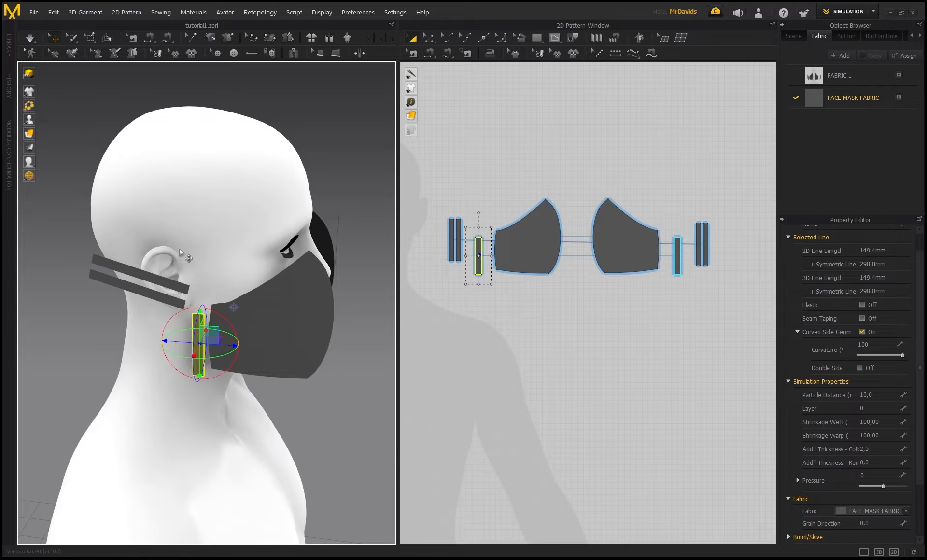
right_drag(180, 249, 159, 264)
click(433, 193)
drag(448, 276, 467, 270)
right_drag(150, 223, 124, 240)
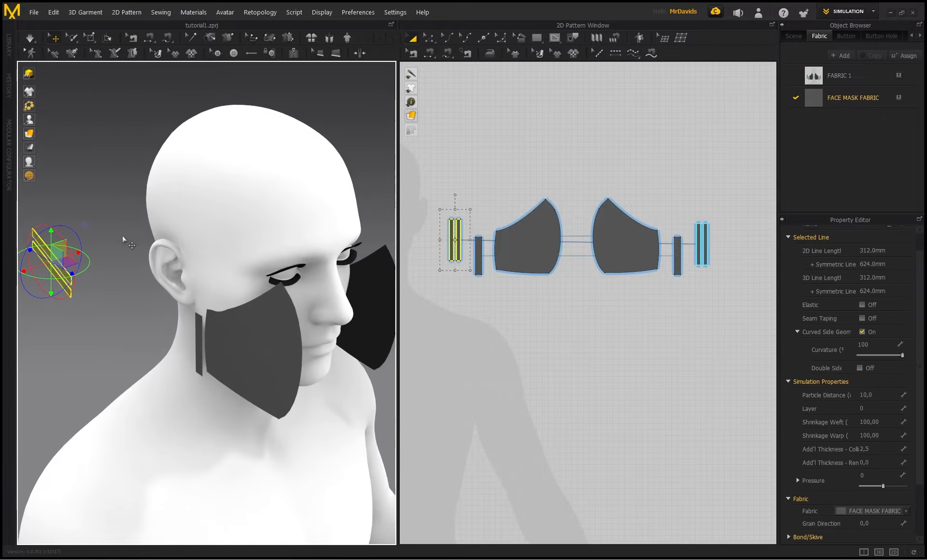
drag(84, 253, 202, 251)
right_drag(201, 250, 107, 201)
drag(101, 200, 90, 219)
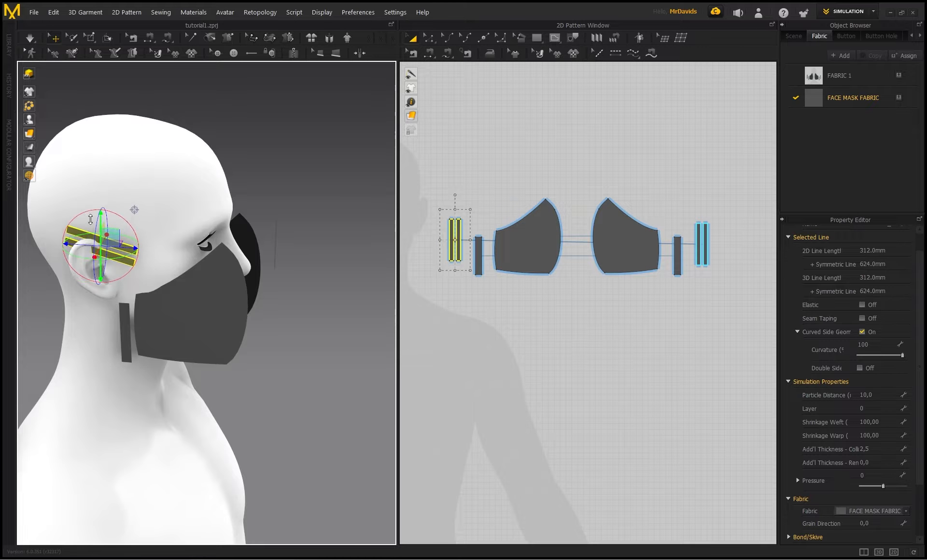
Separate the two right long straps by moving the lower one down to just below the avatar's ear
click(459, 254)
middle_drag(145, 263, 249, 266)
scroll(249, 266, up, 2)
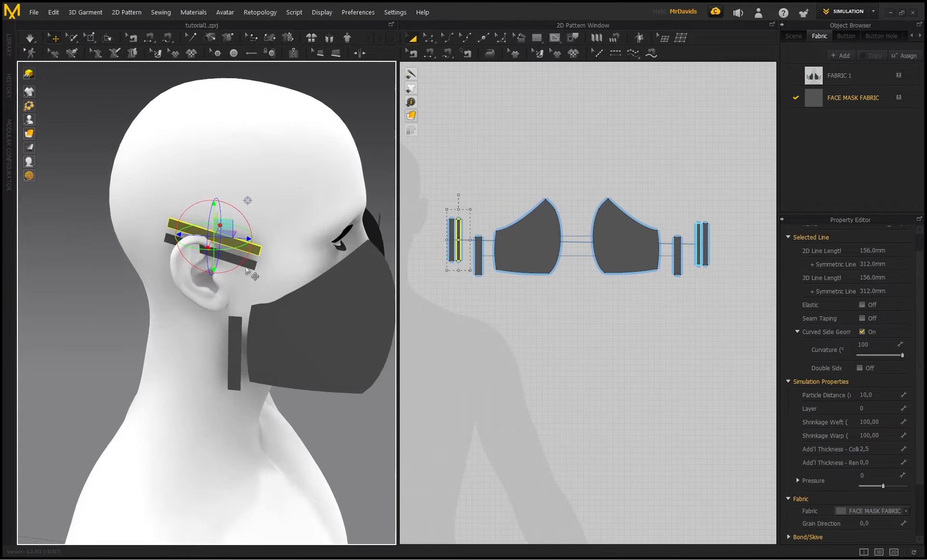
click(252, 269)
drag(244, 271, 219, 344)
scroll(220, 345, up, 2)
middle_drag(224, 351, 184, 378)
Move the right cup forward and slightly up so it sits in front of the avatar's face
click(282, 331)
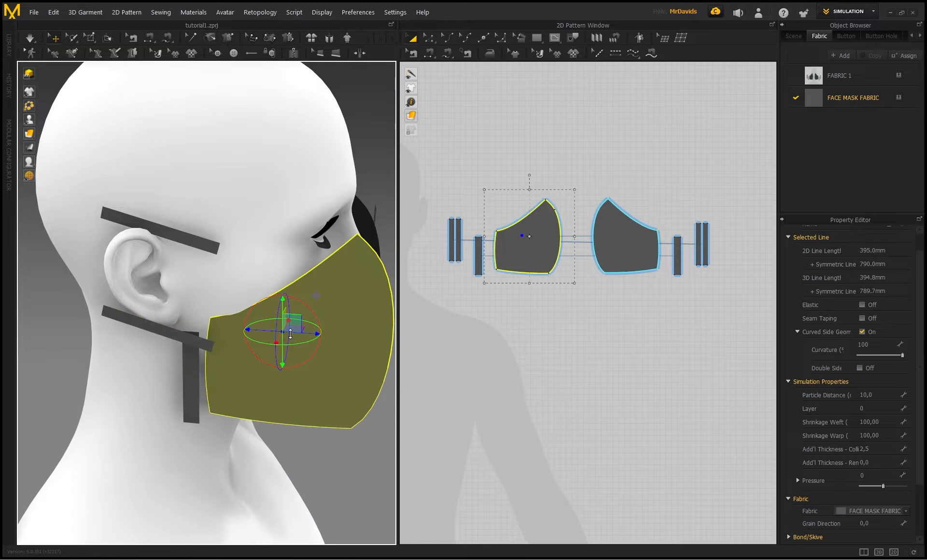
right_drag(276, 242, 294, 217)
drag(313, 332, 362, 332)
right_drag(331, 264, 343, 264)
drag(331, 301, 332, 260)
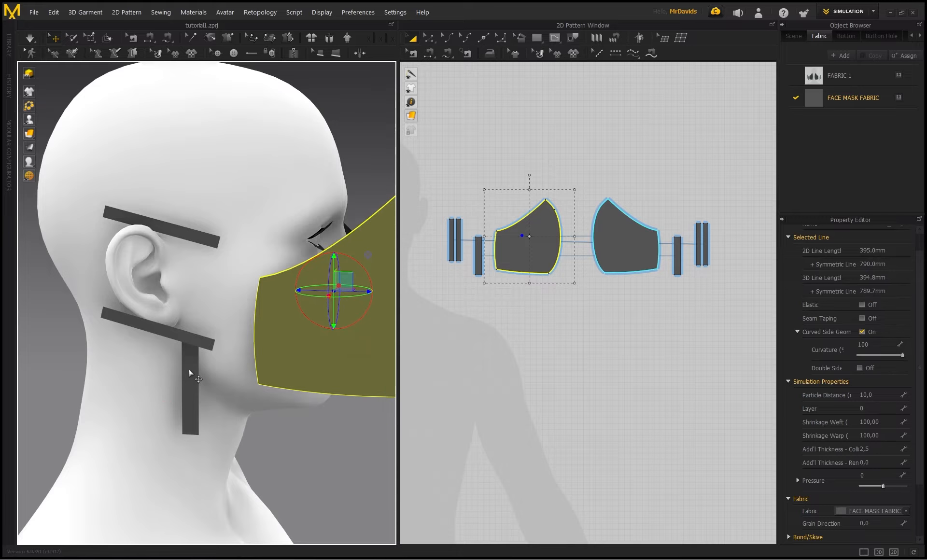
Move the right short strap forward and up along the cheek, between the ear straps and the right cup's rear edge
click(189, 369)
drag(229, 370, 271, 370)
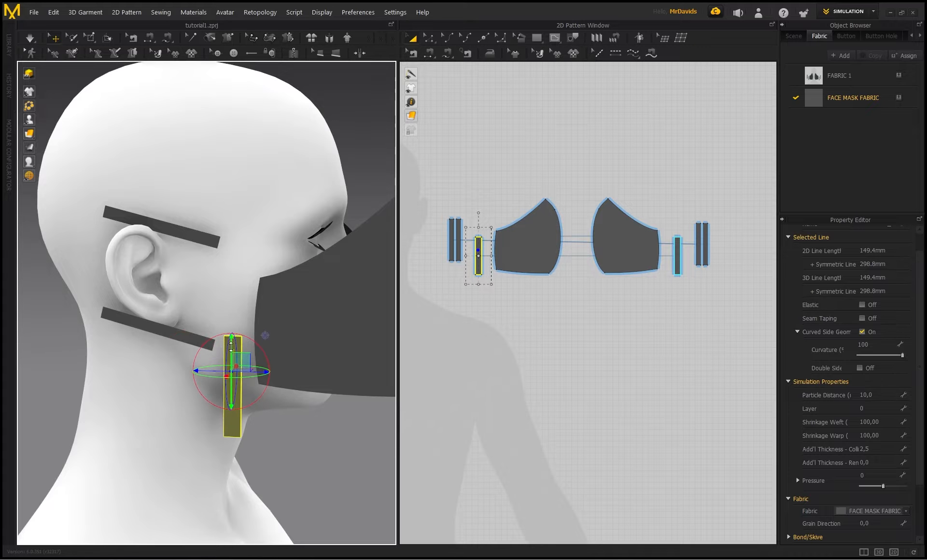
drag(225, 344, 225, 272)
right_drag(242, 255, 215, 276)
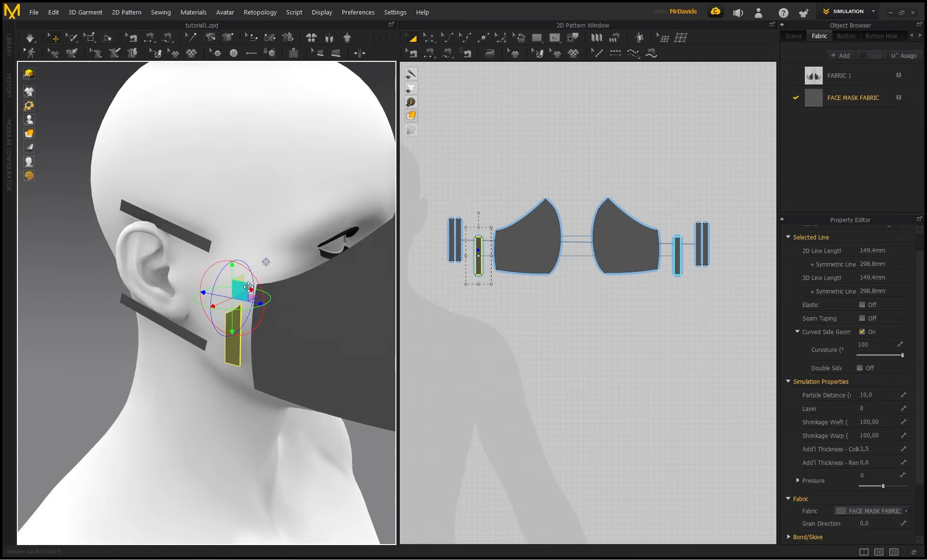
drag(252, 291, 239, 296)
right_drag(240, 229, 268, 228)
middle_drag(268, 227, 222, 238)
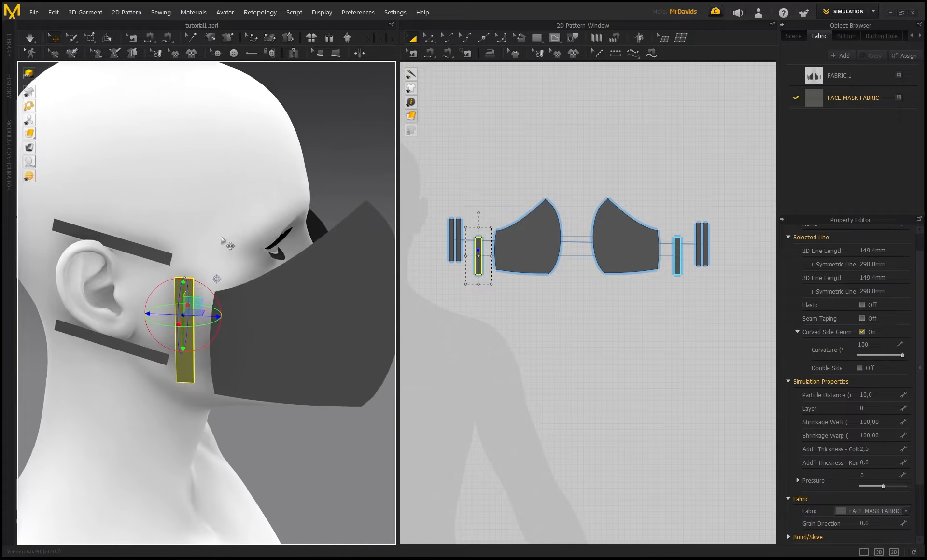
Move the left cup forward and up beside the lower half of the avatar's face
right_drag(191, 257, 217, 241)
middle_drag(217, 241, 242, 289)
scroll(177, 314, down, 1)
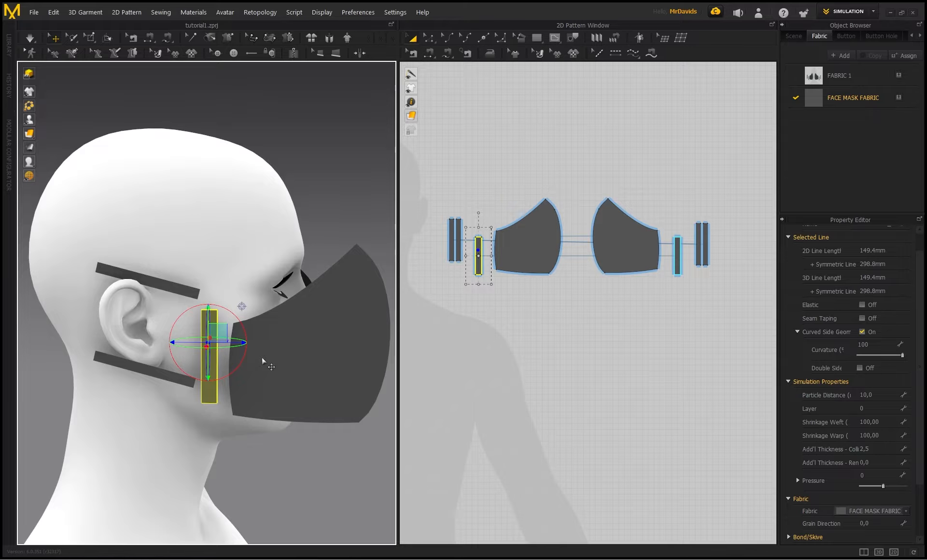
right_drag(255, 315, 127, 330)
middle_drag(232, 318, 146, 241)
right_drag(242, 241, 123, 241)
click(135, 337)
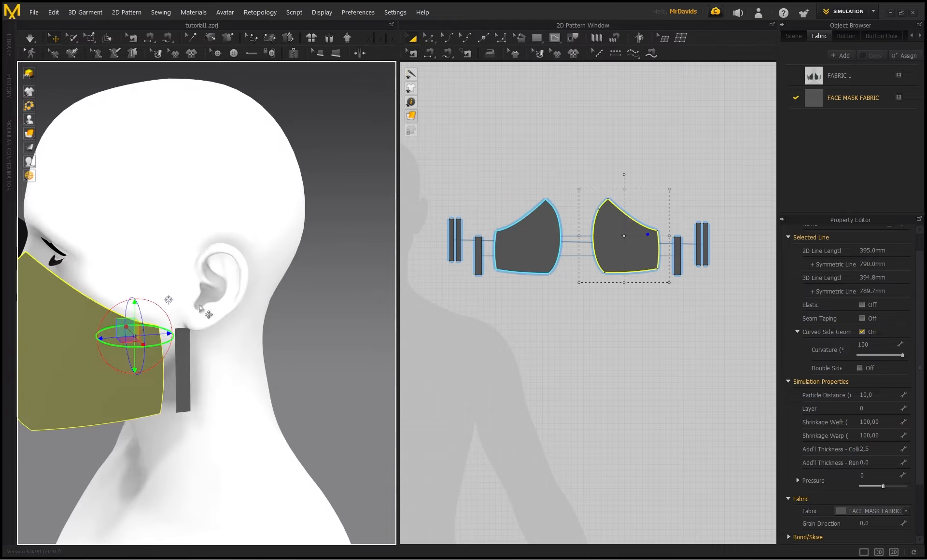
middle_drag(201, 309, 304, 279)
drag(239, 313, 237, 260)
Move the left short strap forward and up, between the ear and the left cup's rear edge
click(287, 340)
right_drag(287, 340, 295, 277)
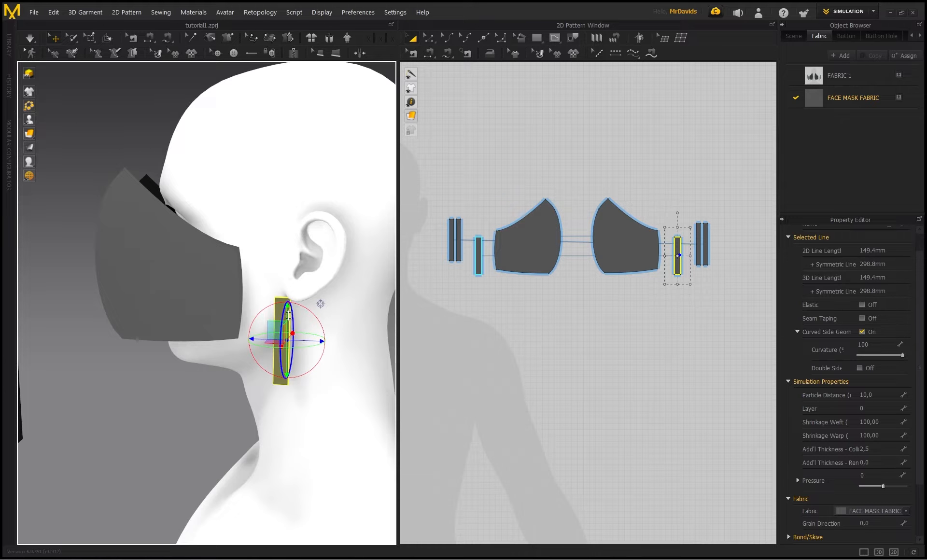
mouse_move(288, 315)
mouse_down()
mouse_move(288, 281)
mouse_move(299, 305)
mouse_up()
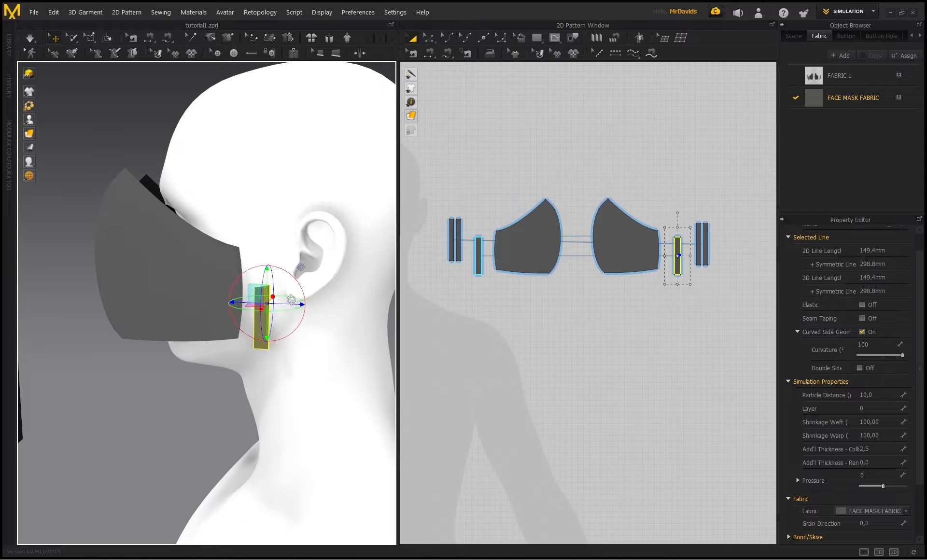
Select both long straps on the avatar's left and rotate them nearly horizontal
scroll(273, 294, down, 3)
right_drag(222, 303, 241, 304)
drag(733, 288, 716, 256)
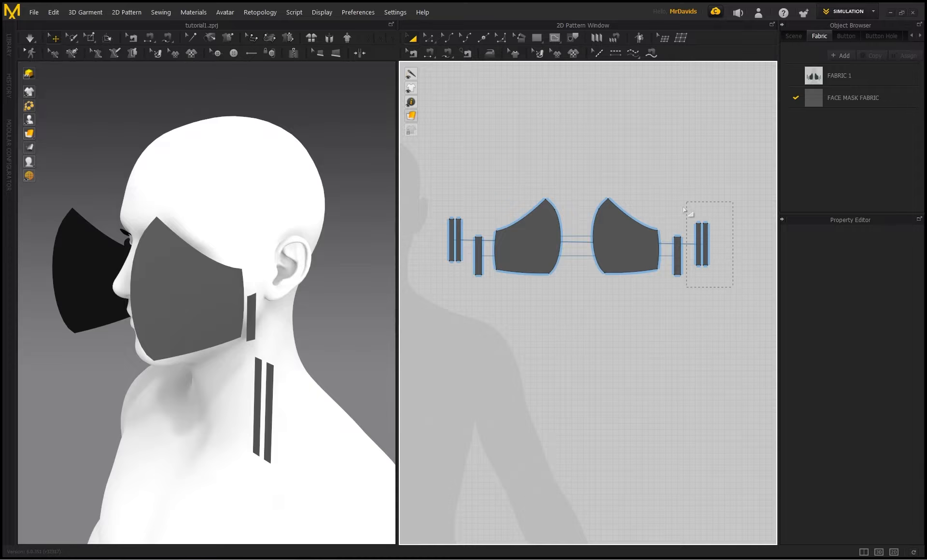
drag(684, 209, 685, 210)
right_drag(256, 307, 272, 307)
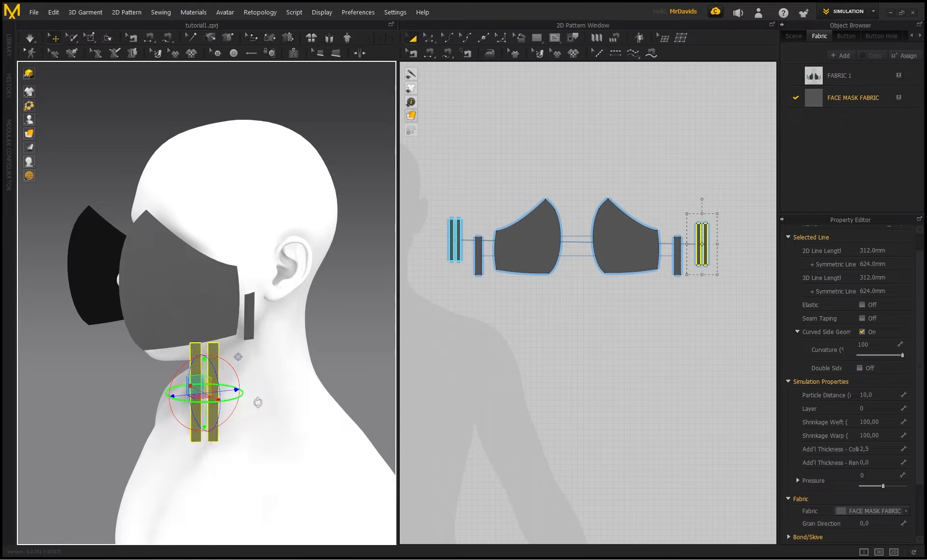
drag(239, 390, 268, 419)
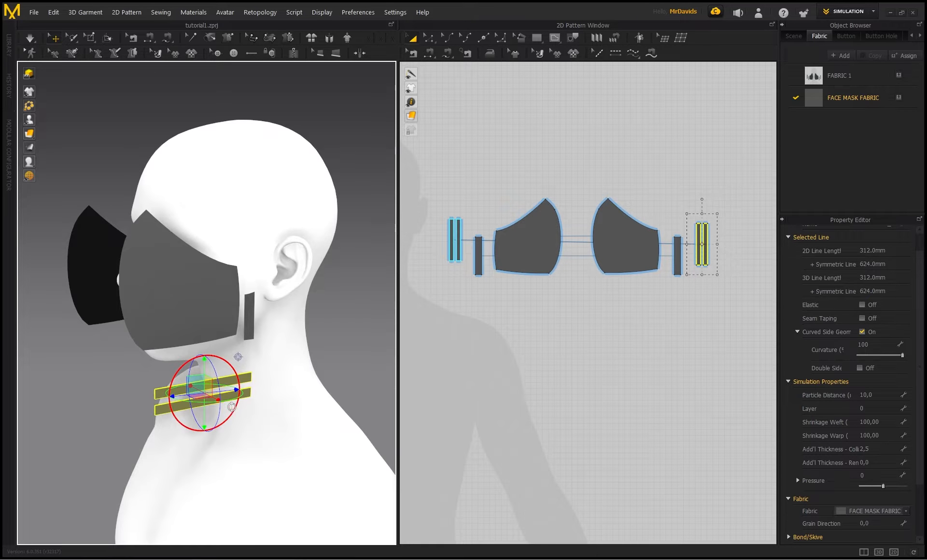
Move the two left long straps back, inward against the neck and up to the level of the avatar's ear
drag(236, 390, 375, 367)
right_drag(282, 305, 355, 330)
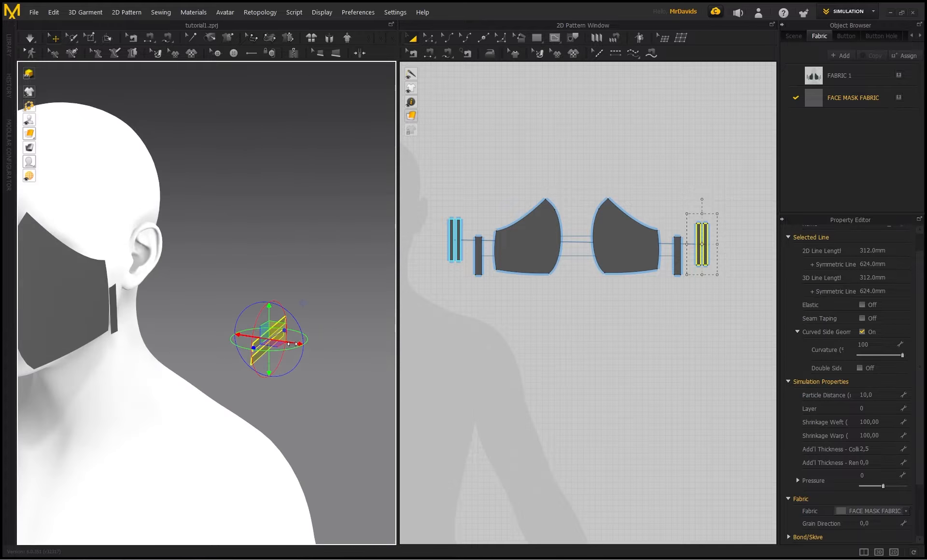
drag(300, 343, 154, 321)
right_drag(230, 265, 103, 258)
scroll(151, 290, up, 4)
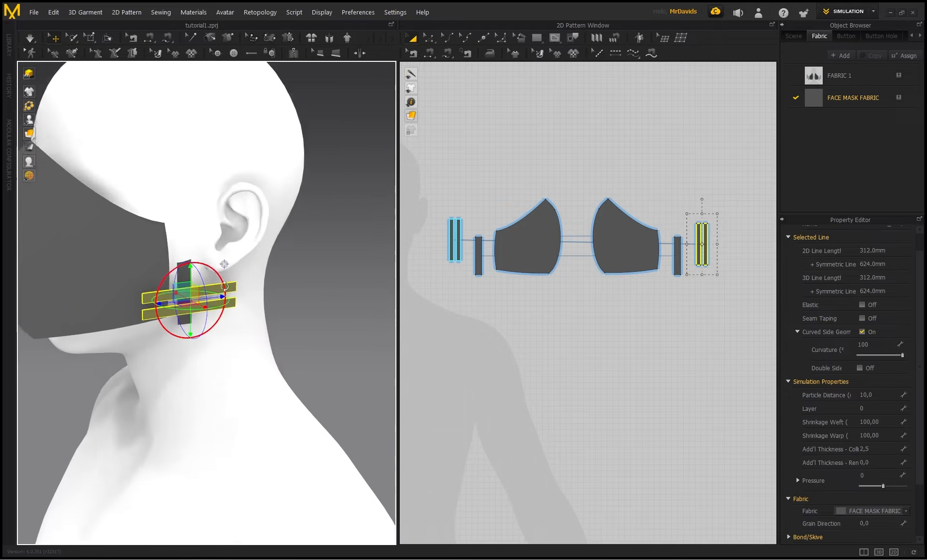
drag(163, 304, 244, 253)
Raise the upper left long strap above the avatar's ear, leaving the other one below it
click(707, 256)
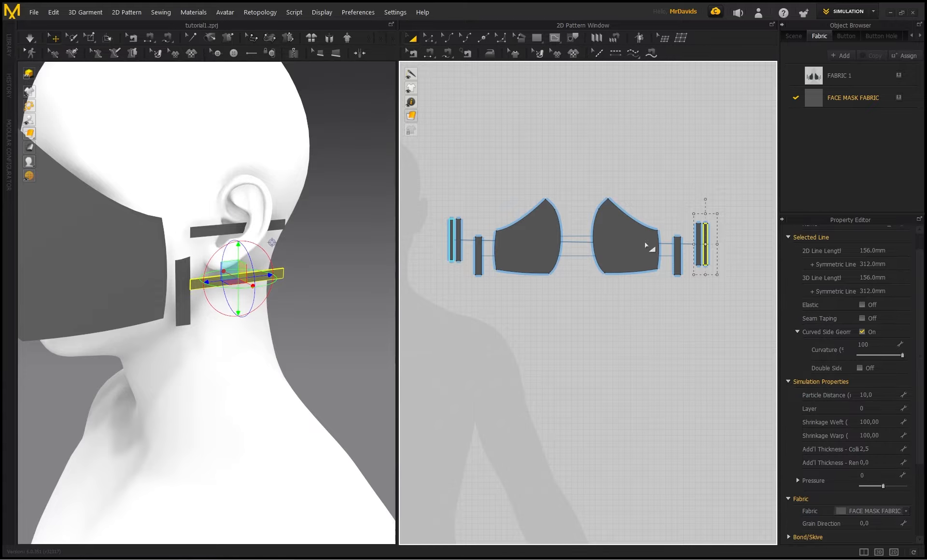
click(700, 238)
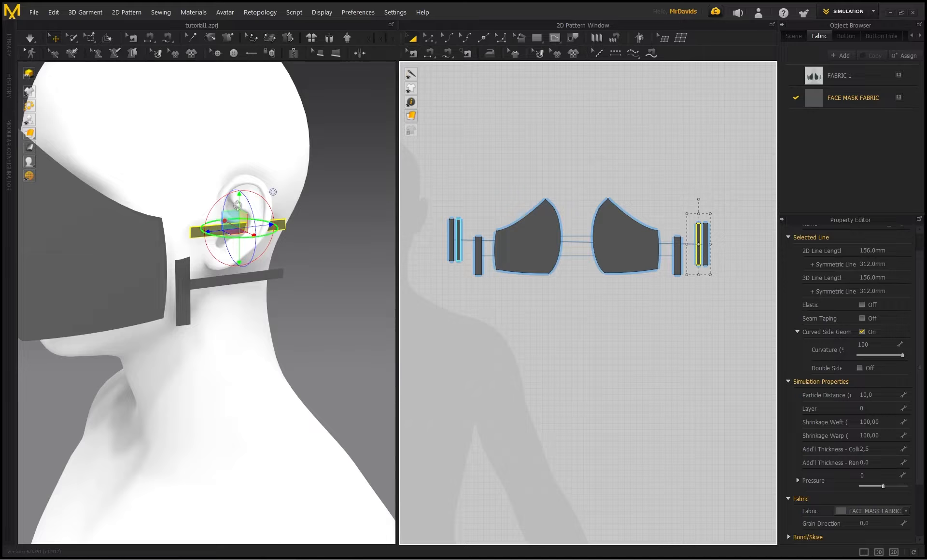
drag(238, 205, 239, 147)
right_drag(164, 176, 189, 256)
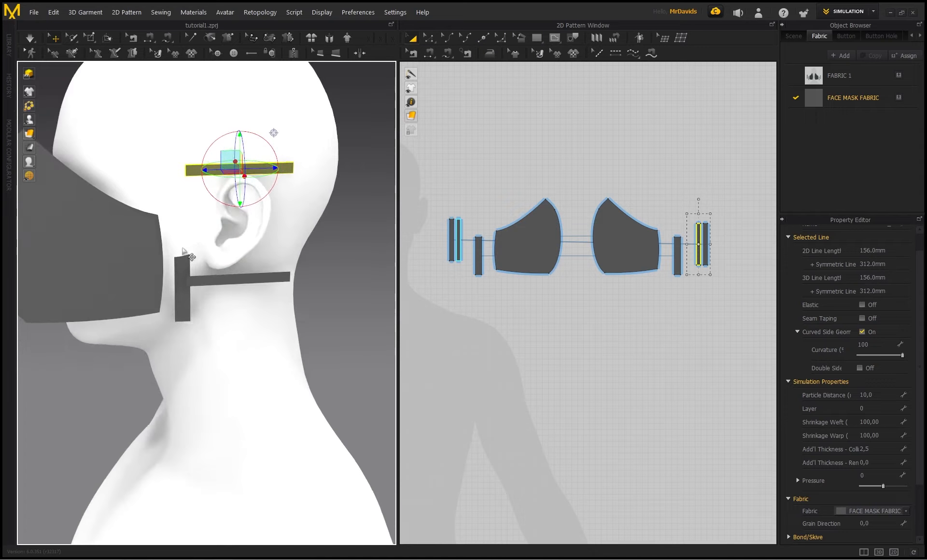
Reposition the left short strap sideways and upward so it stands in front of the ear, between the long straps and the cup
click(174, 265)
click(185, 306)
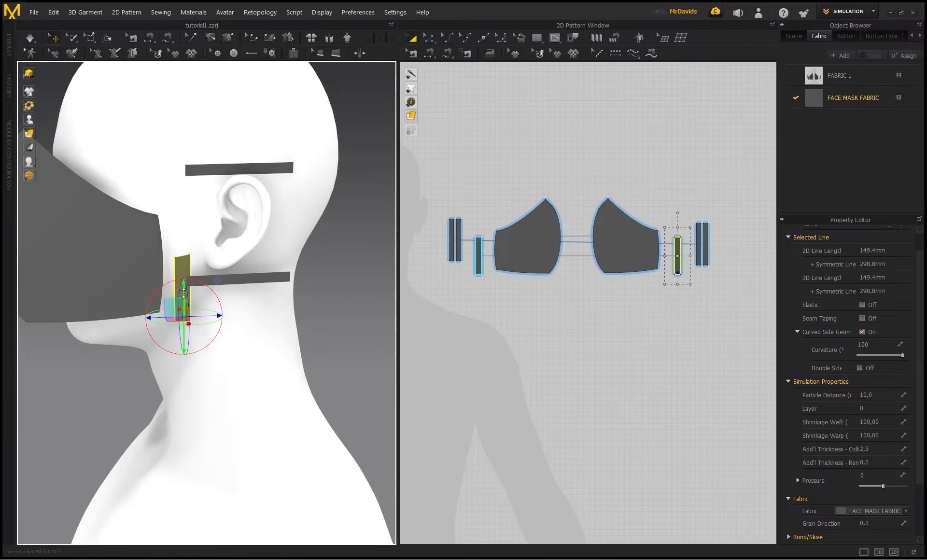
right_drag(184, 293, 198, 279)
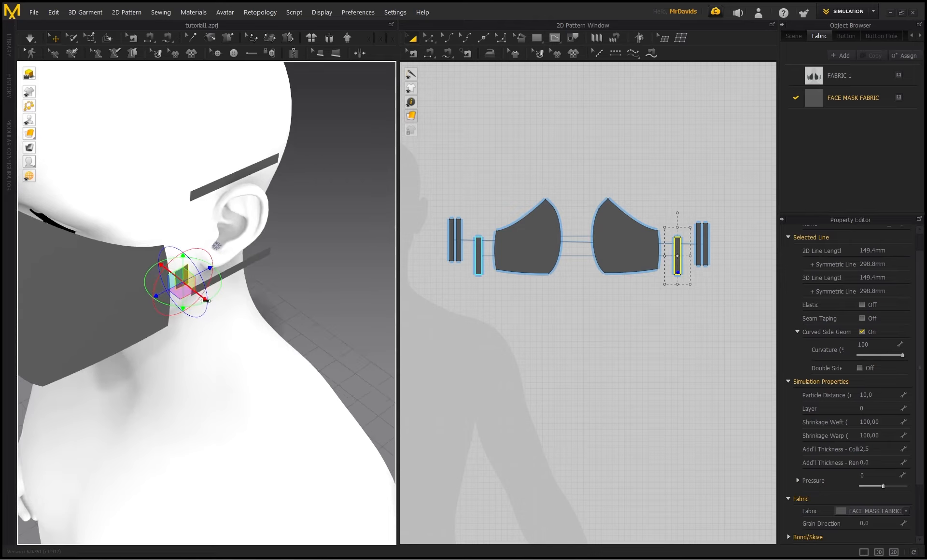
drag(206, 301, 217, 310)
right_drag(162, 205, 133, 180)
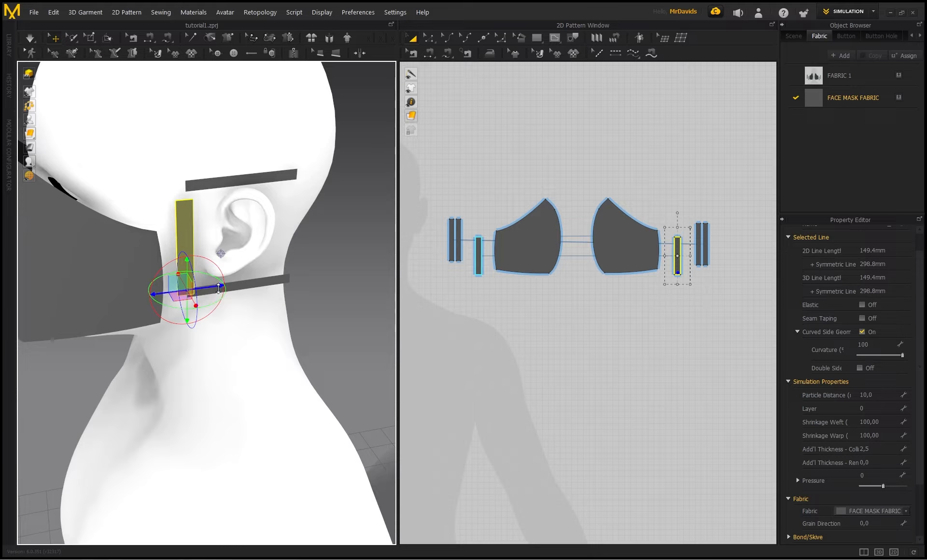
drag(216, 286, 211, 287)
click(319, 243)
right_drag(232, 237, 241, 265)
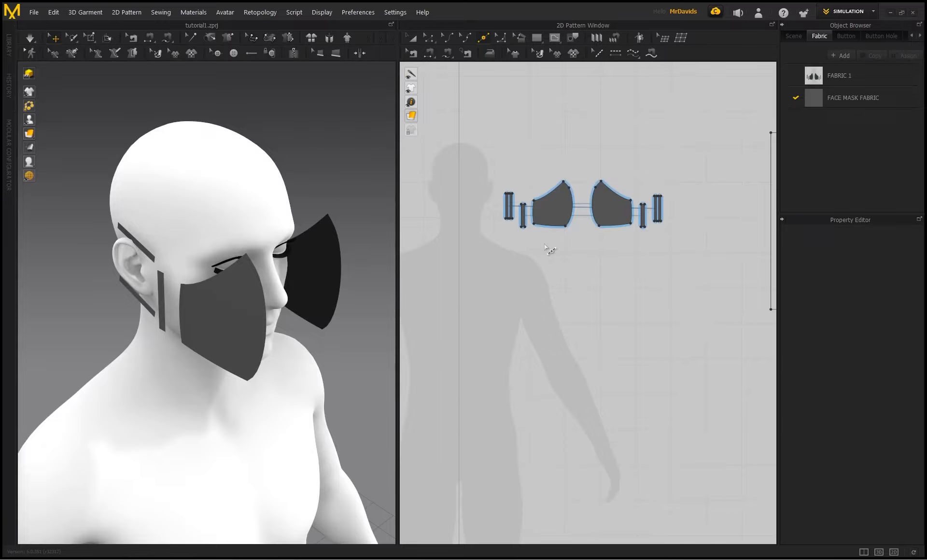
Switch to editing pattern points and display the line lengths on the 2D patterns around the right straps
click(427, 40)
scroll(473, 231, up, 3)
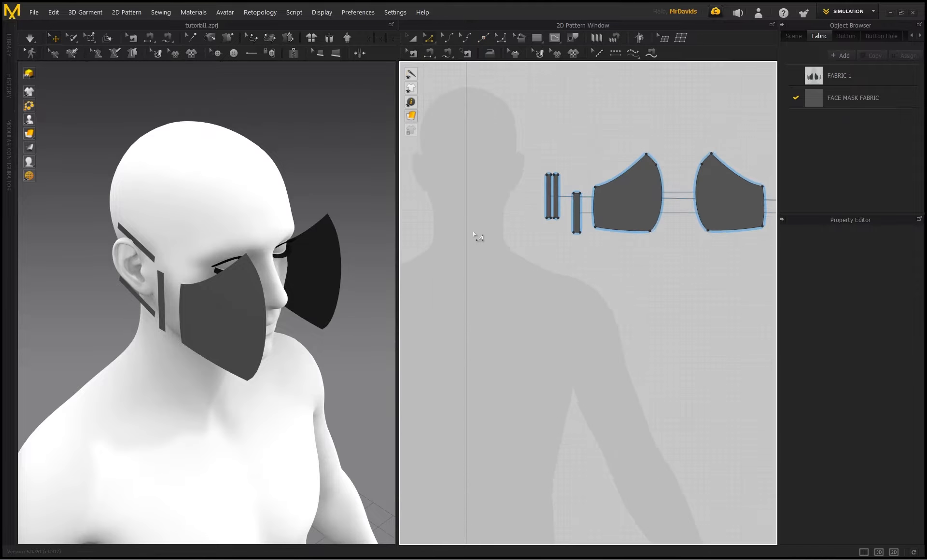
right_click(475, 227)
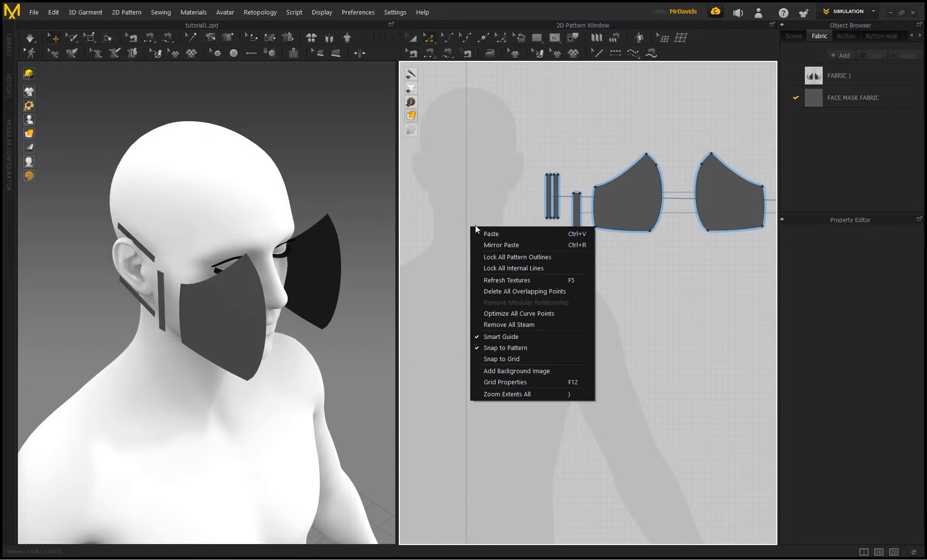
click(474, 126)
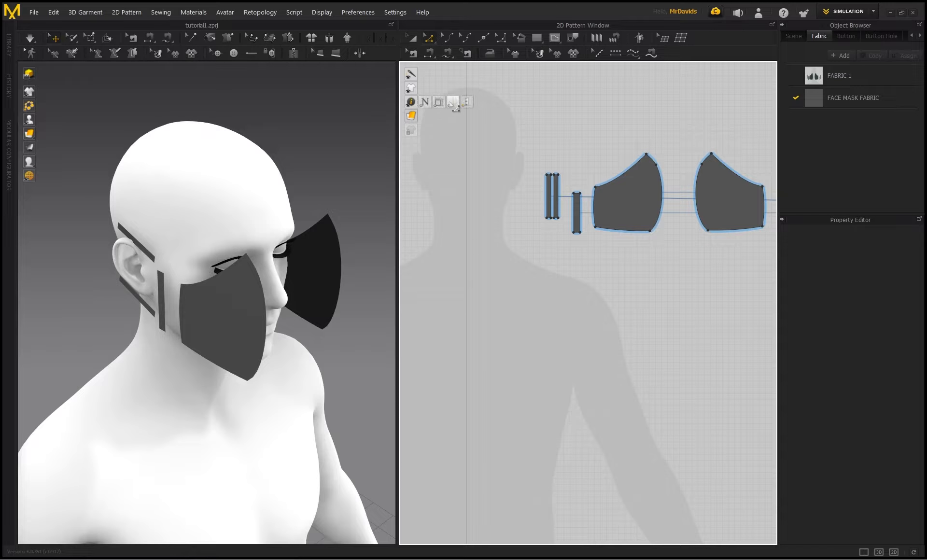
click(439, 102)
scroll(579, 191, up, 3)
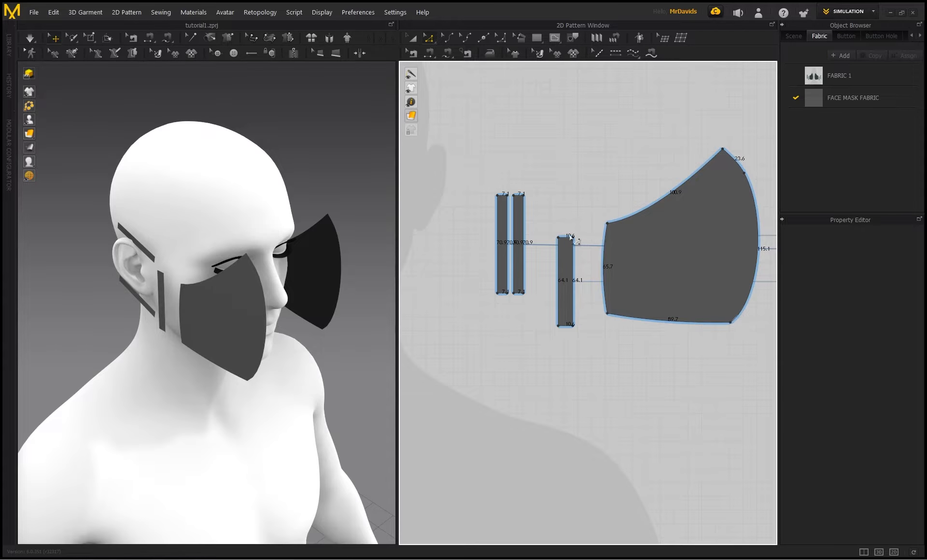
middle_drag(561, 207, 550, 199)
scroll(547, 247, up, 4)
middle_drag(544, 165, 533, 167)
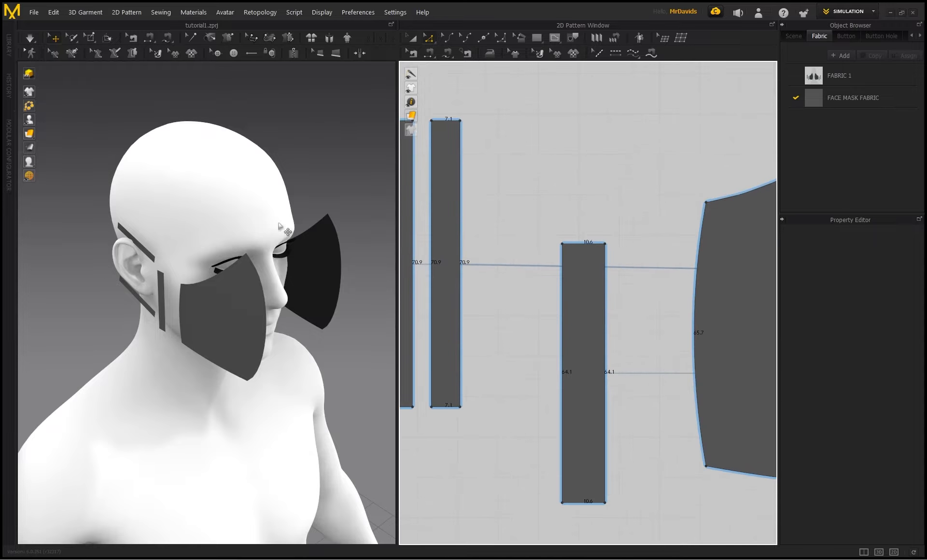
Examine the end widths of the right long straps against the side edge of the short strap they meet
right_drag(269, 230, 226, 234)
middle_drag(226, 234, 318, 218)
middle_drag(501, 138, 568, 153)
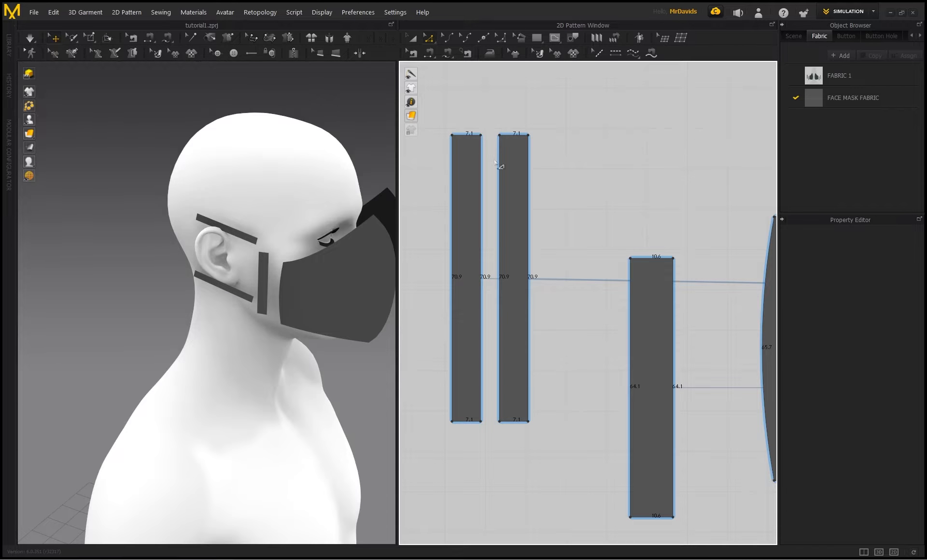
click(509, 135)
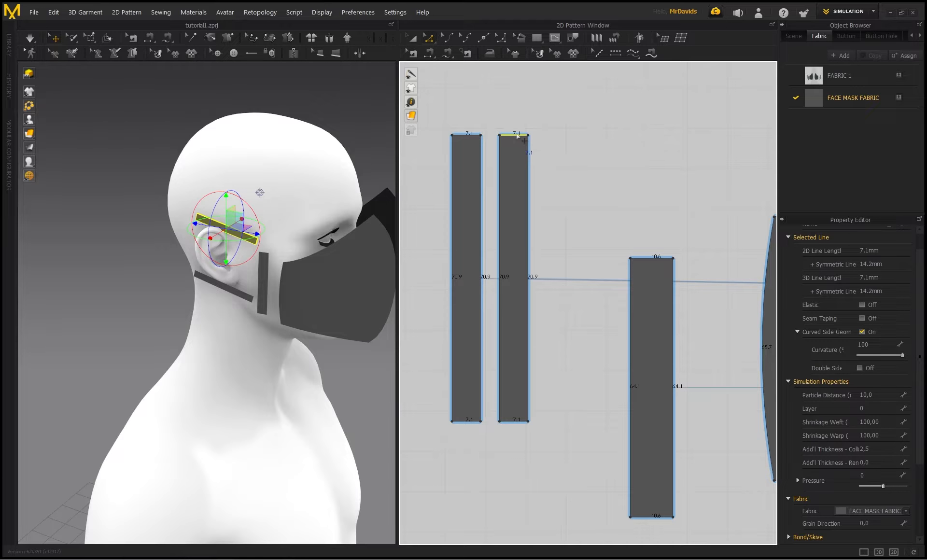
middle_drag(556, 184, 542, 166)
click(619, 274)
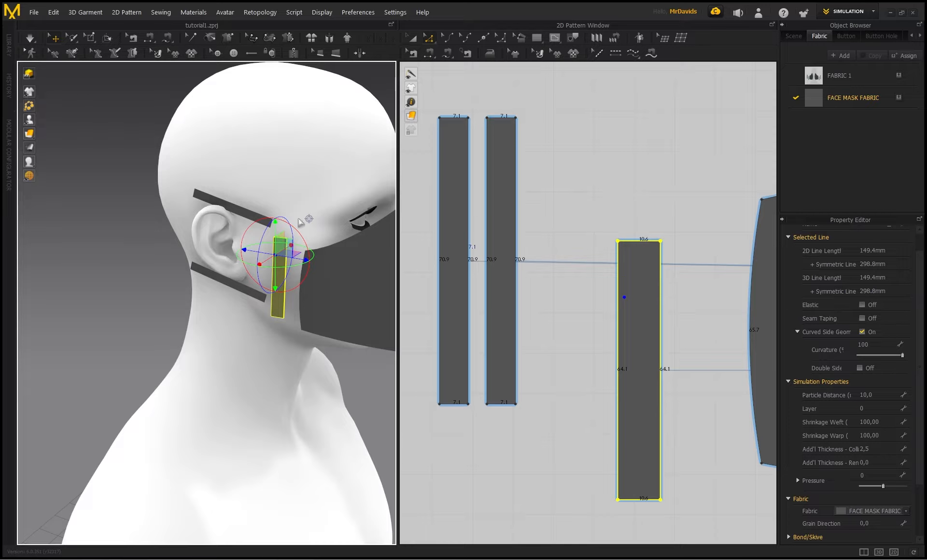
click(579, 232)
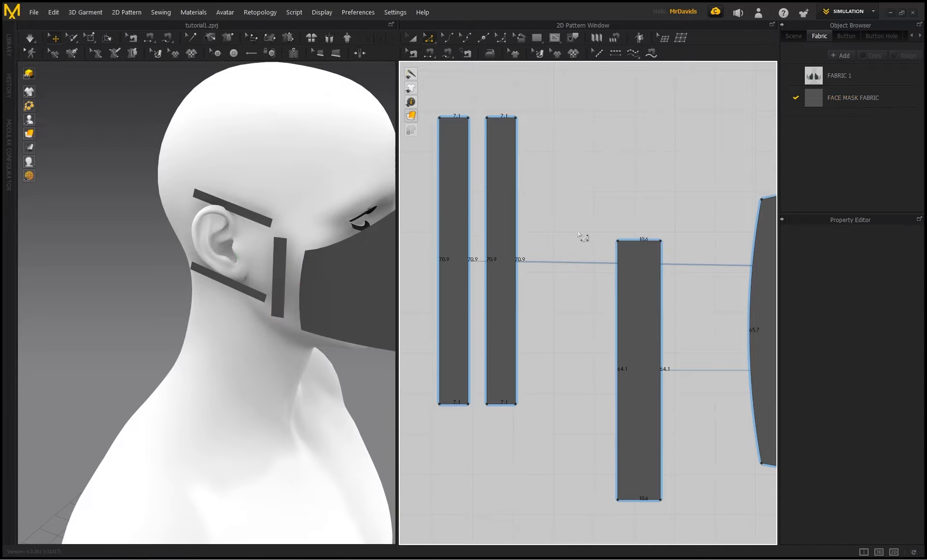
Split the short strap's ear-side edge with points 7.1 mm from its upper and lower ends
click(484, 38)
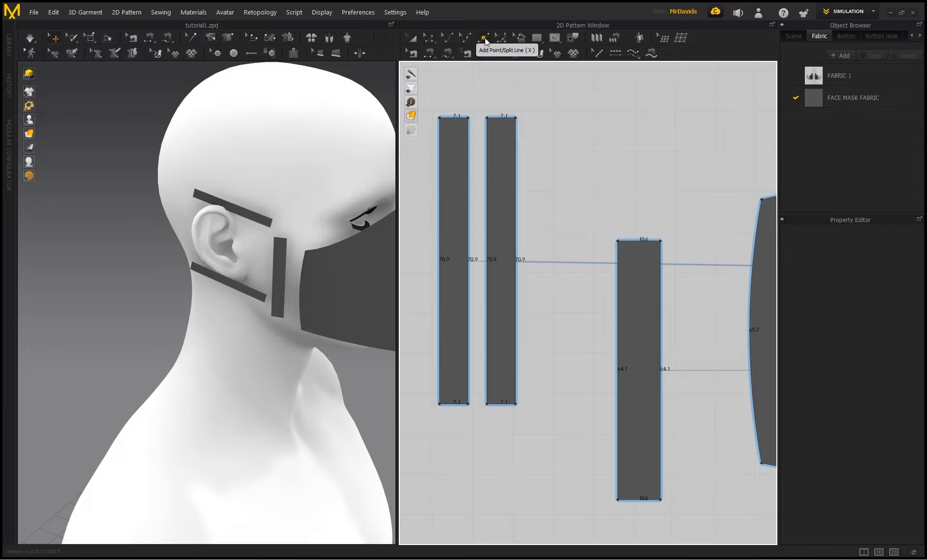
scroll(620, 286, down, 6)
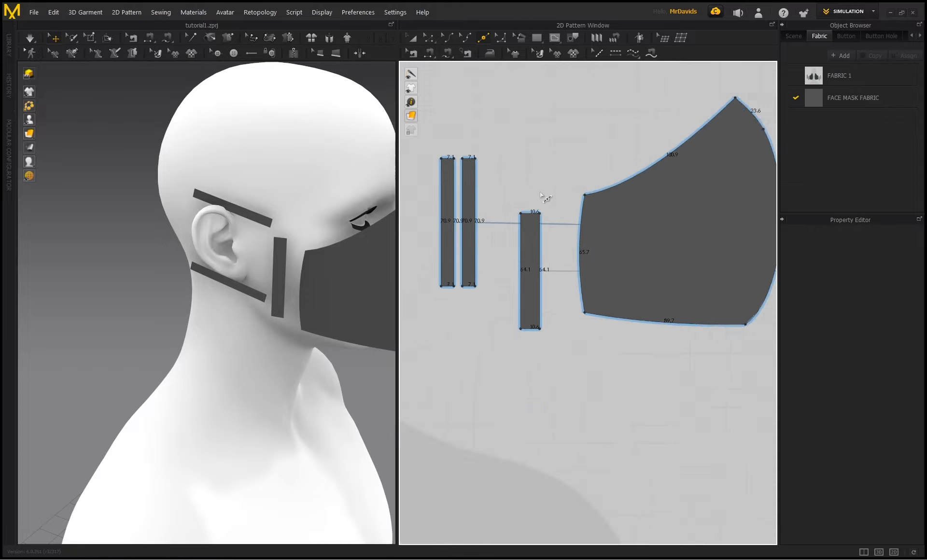
scroll(555, 215, up, 8)
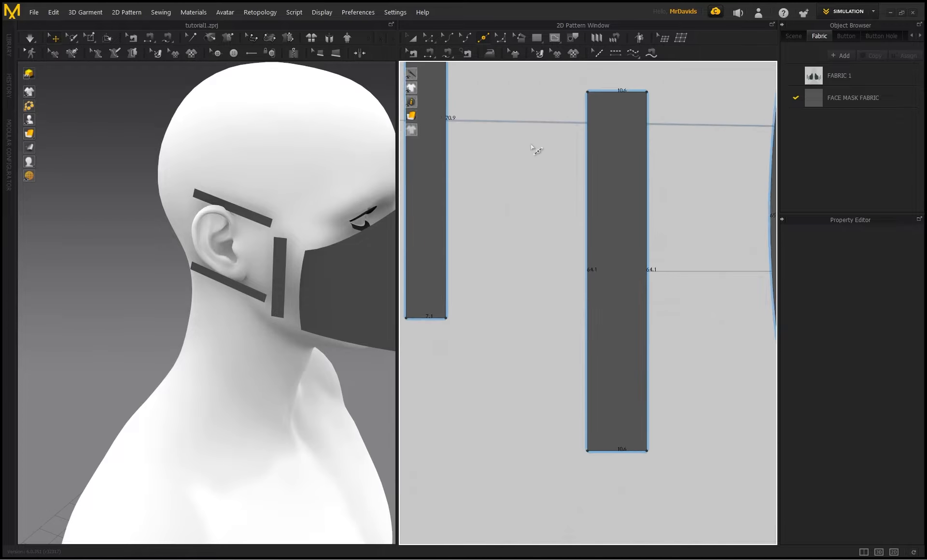
scroll(599, 228, down, 3)
right_click(607, 222)
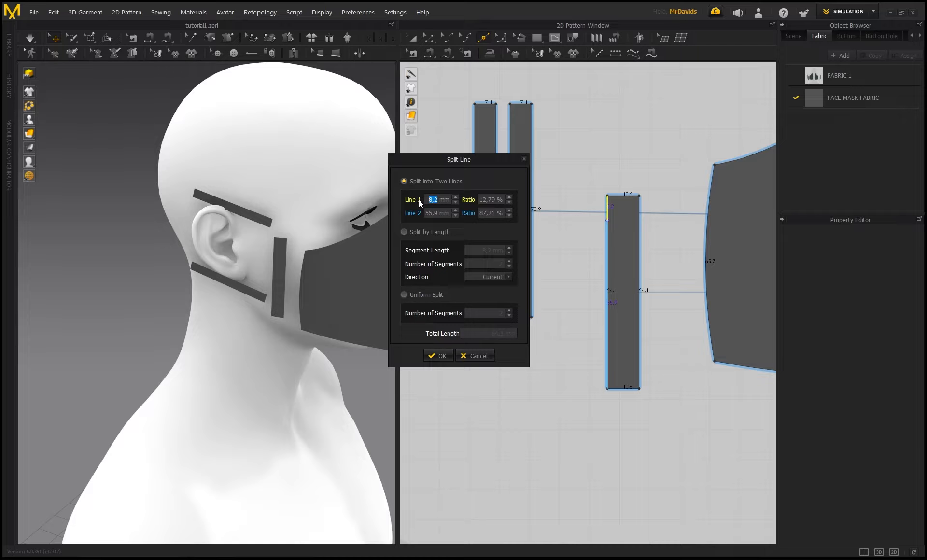
text(7)
click(444, 355)
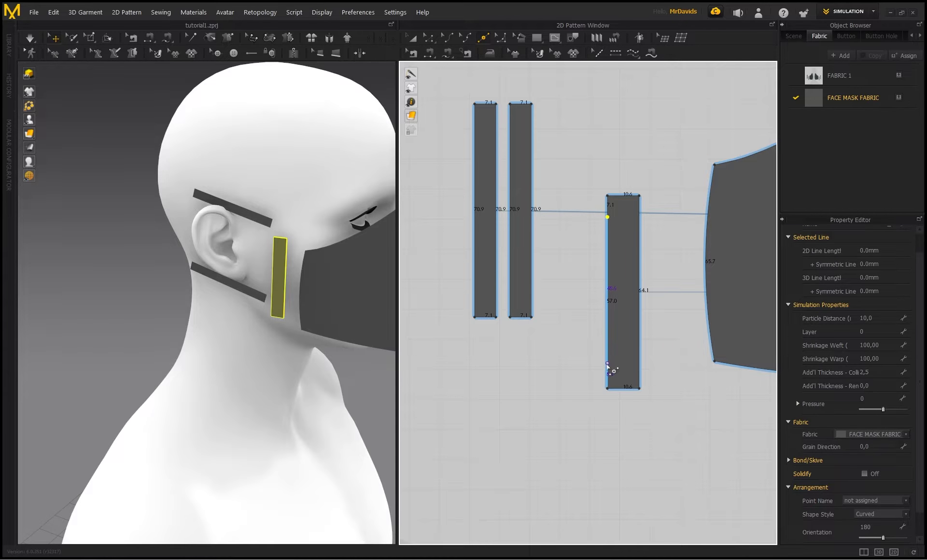
right_click(607, 366)
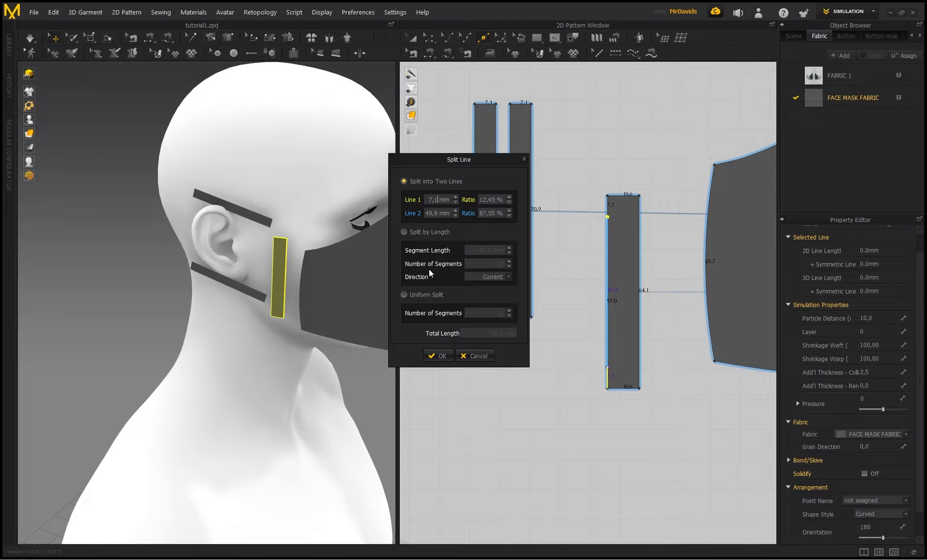
click(437, 356)
scroll(526, 270, down, 5)
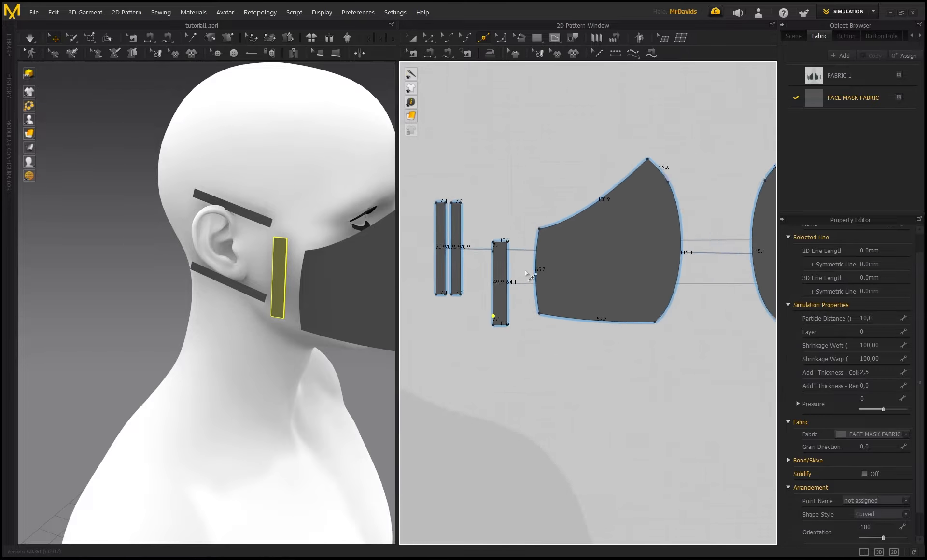
scroll(703, 273, up, 5)
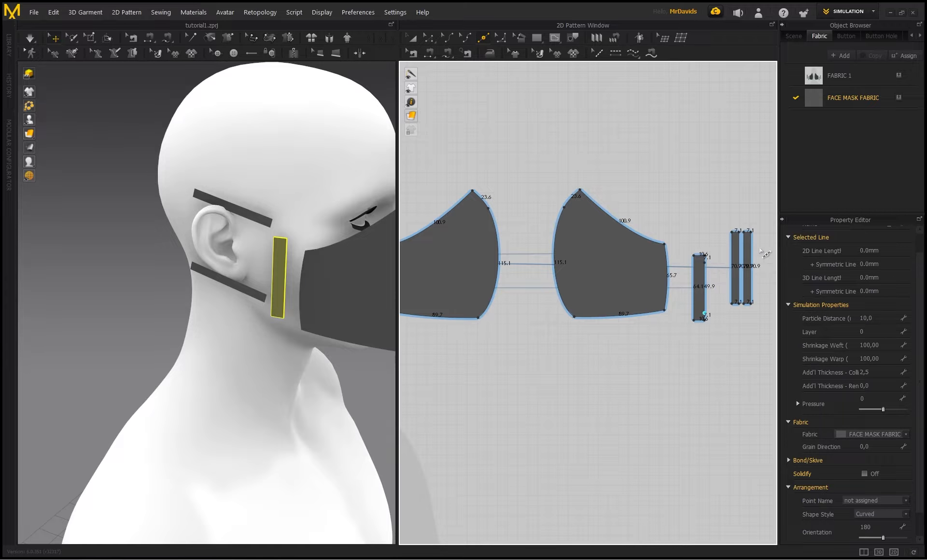
scroll(708, 261, up, 2)
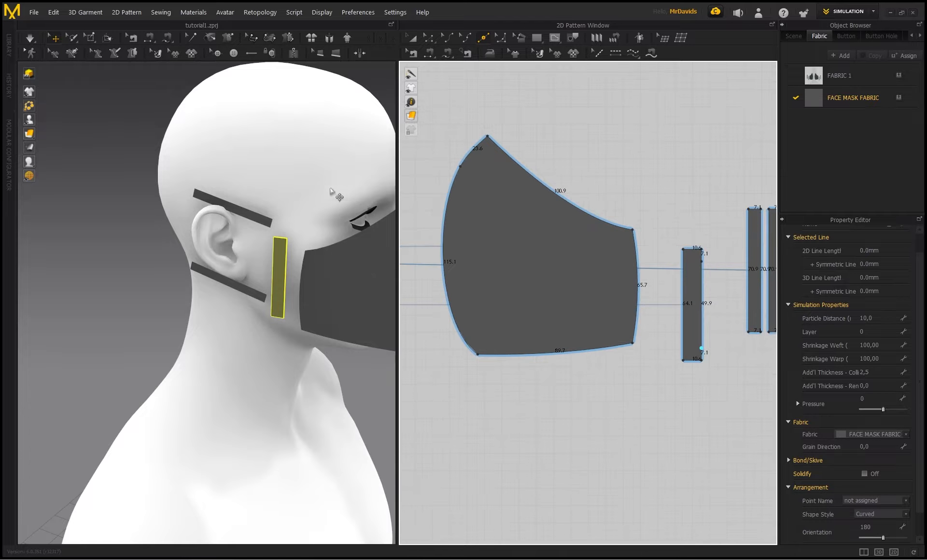
right_drag(330, 192, 299, 189)
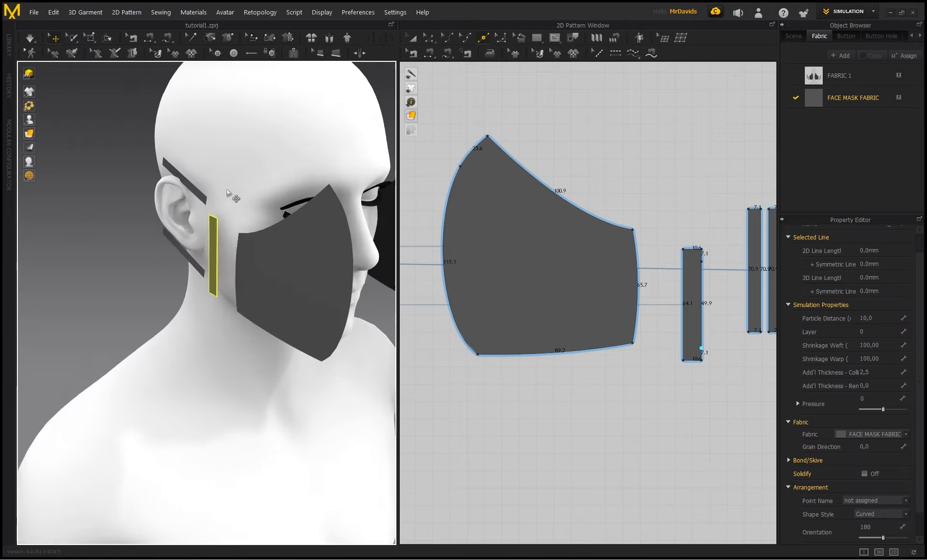
right_drag(227, 192, 220, 187)
scroll(219, 186, up, 3)
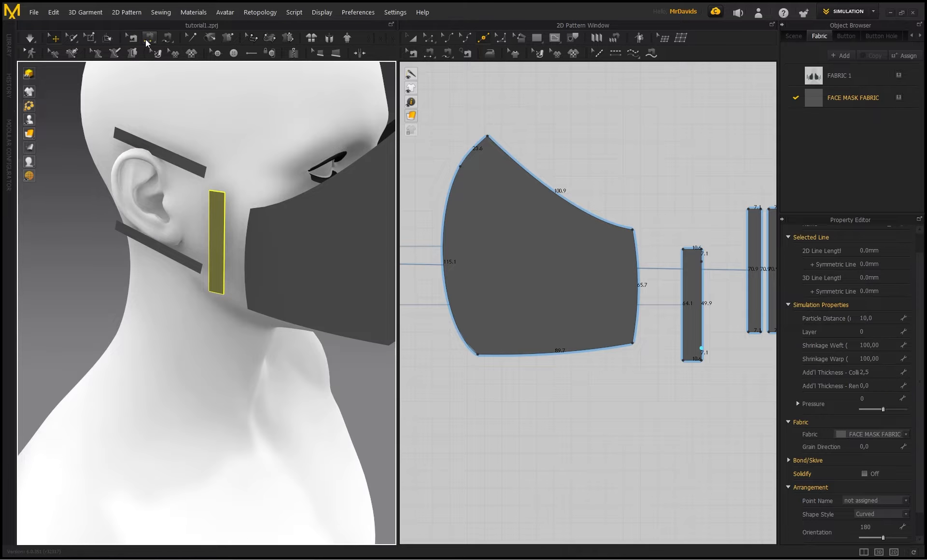
click(145, 40)
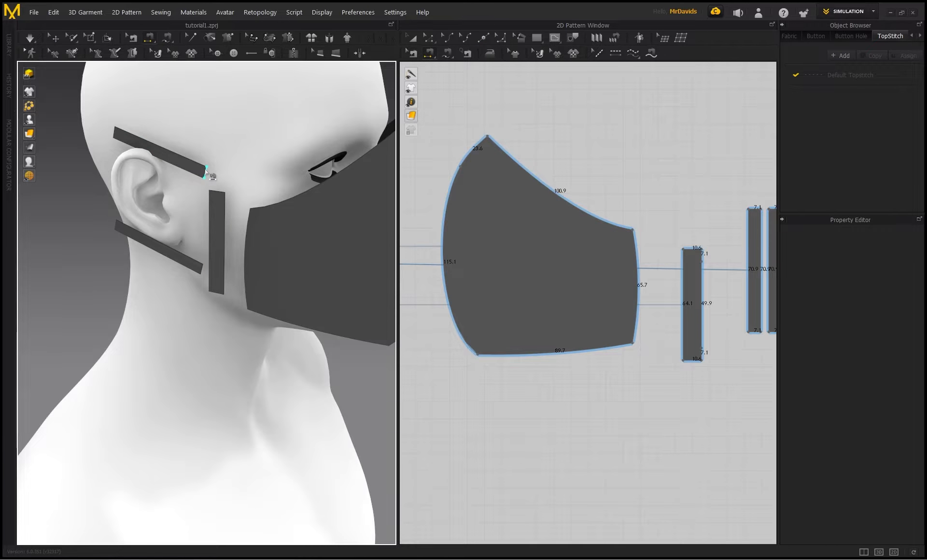
scroll(647, 260, down, 5)
scroll(558, 251, up, 5)
middle_drag(424, 247, 549, 247)
scroll(213, 178, up, 3)
right_drag(244, 121, 239, 129)
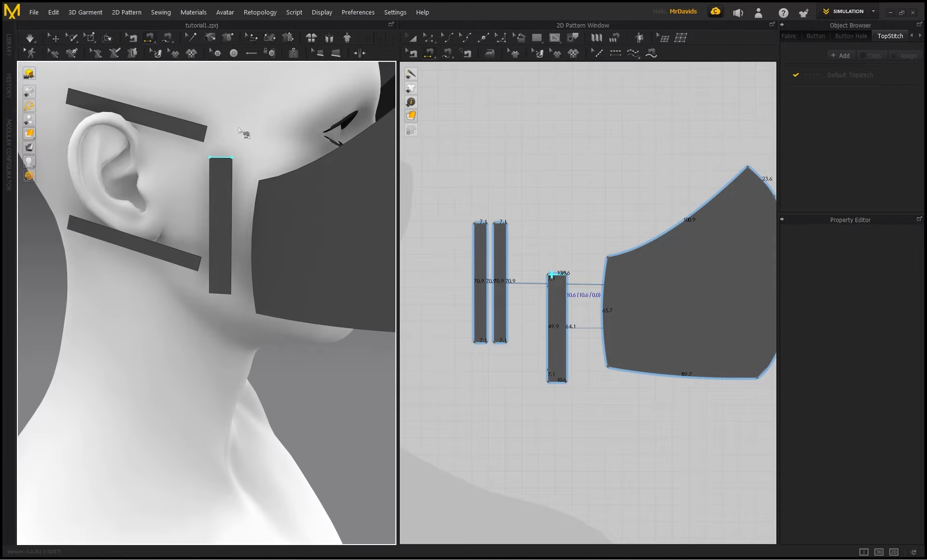
click(205, 134)
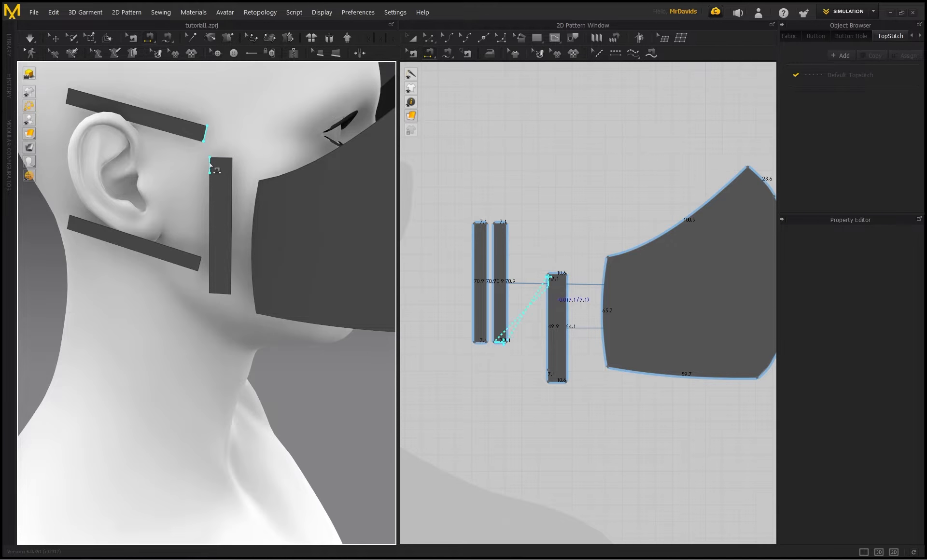
scroll(167, 183, down, 1)
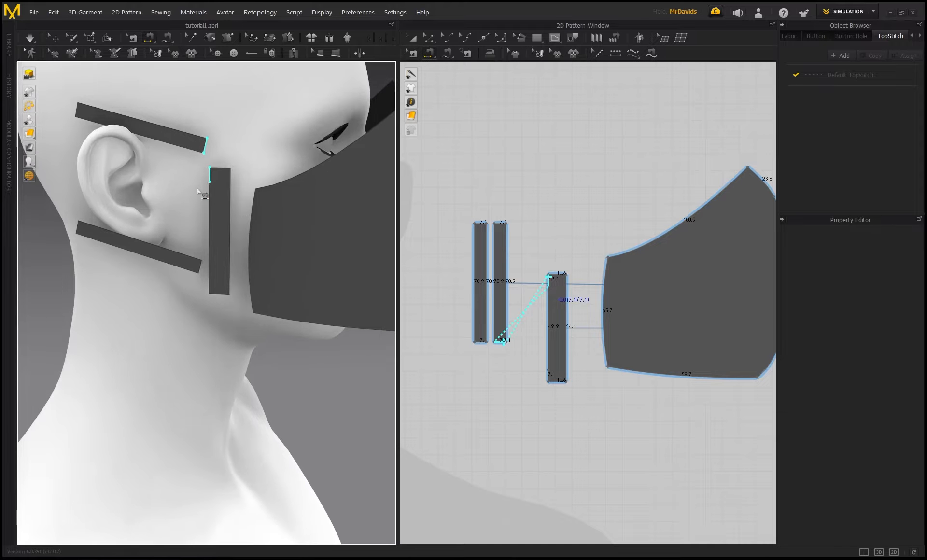
scroll(198, 188, up, 2)
middle_drag(247, 130, 241, 140)
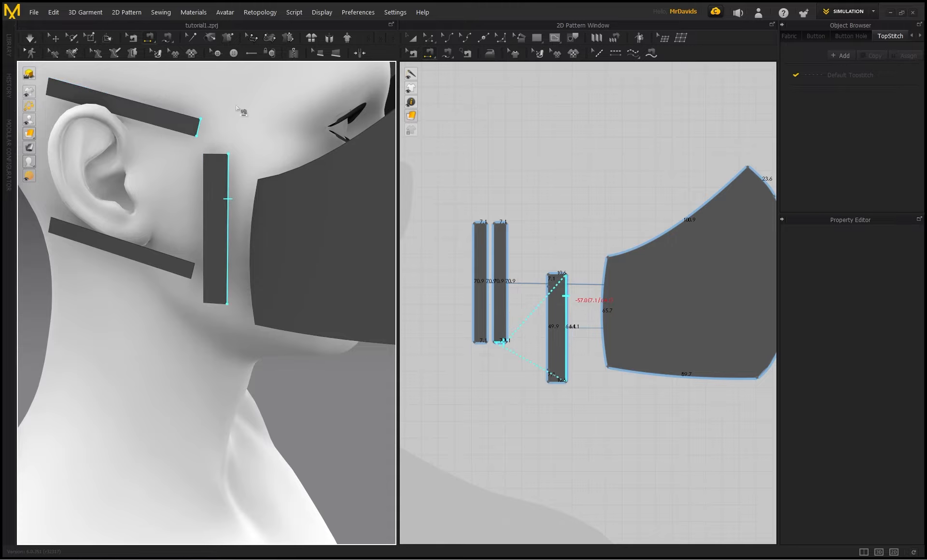
Shift the short strap sideways toward the cup and sew the upper long strap's front end to its upper 7.1 mm segment
click(55, 38)
click(232, 188)
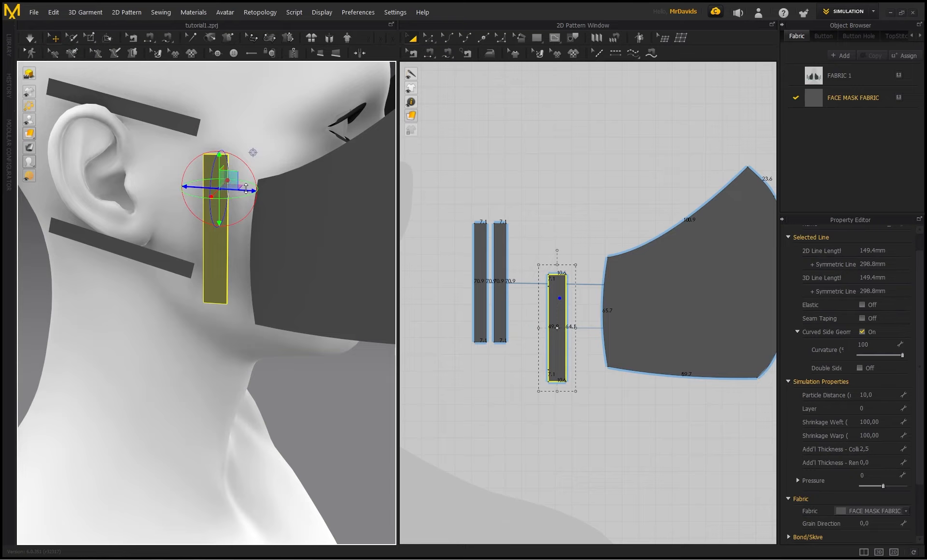
click(150, 37)
click(199, 127)
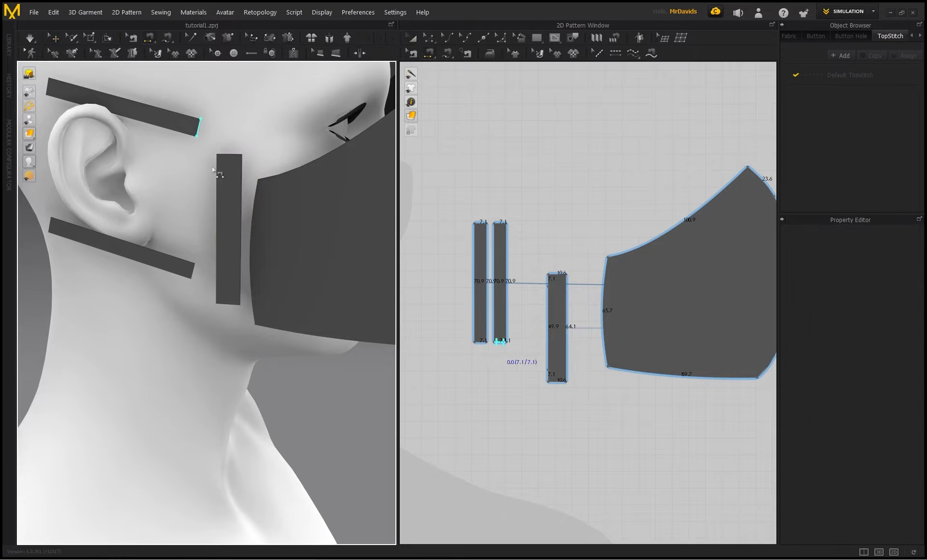
click(217, 164)
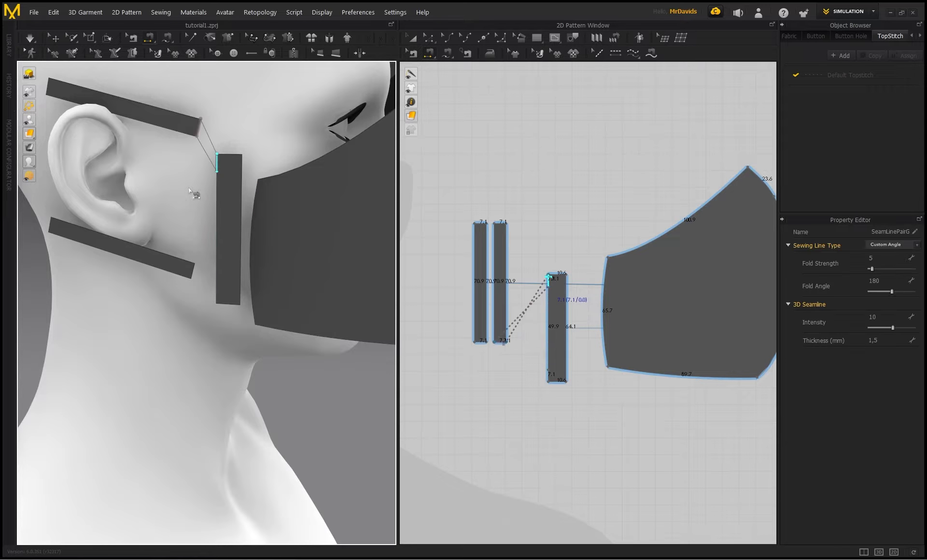
Sew the lower long strap's front end to the short strap's lower 7.1 mm segment and reverse that seam's direction
click(194, 272)
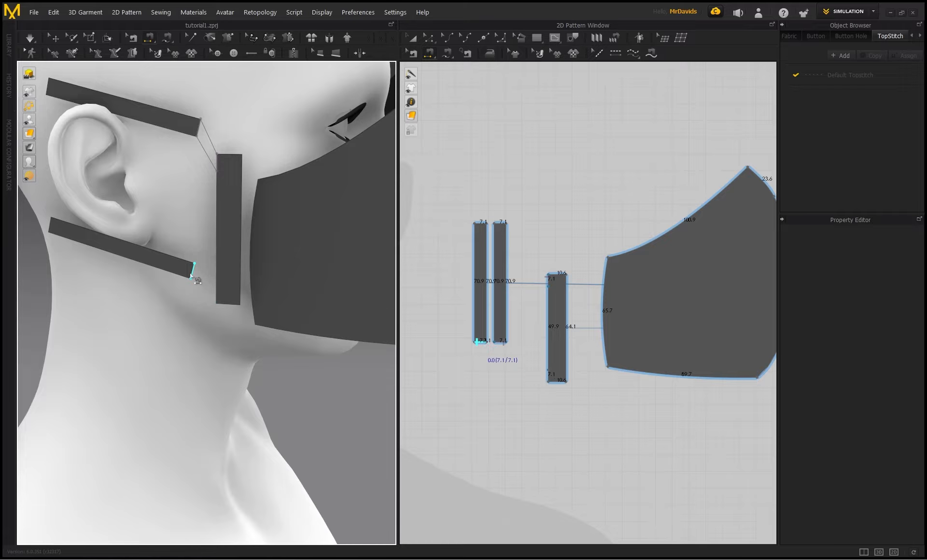
click(217, 296)
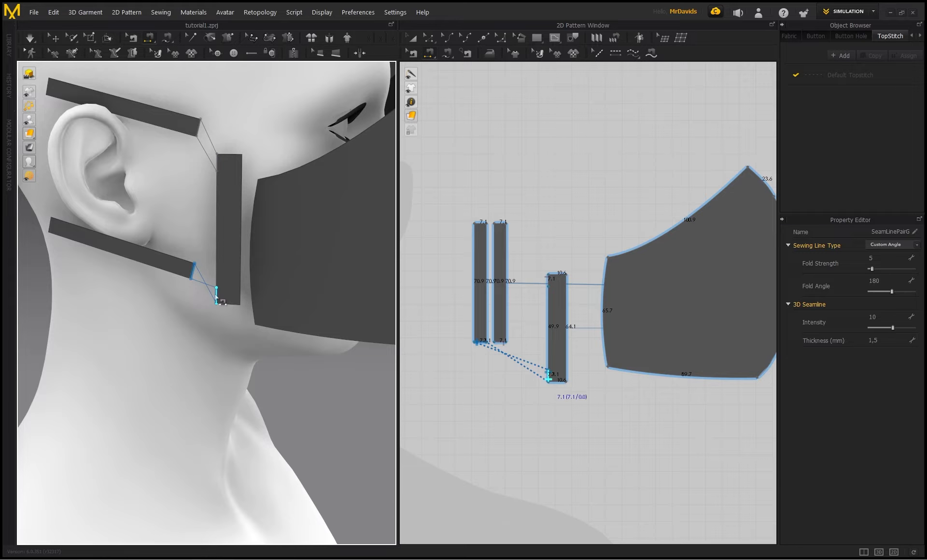
scroll(195, 273, up, 4)
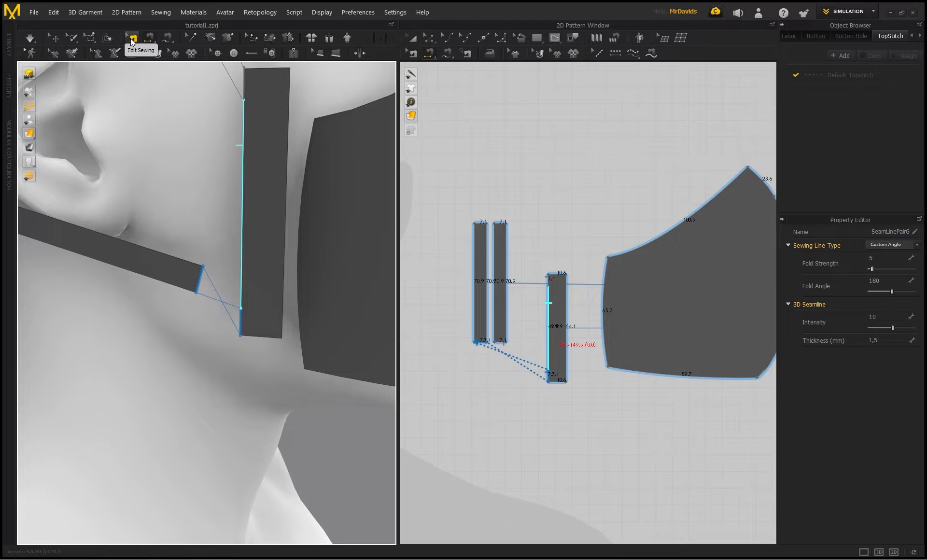
click(132, 39)
right_click(241, 314)
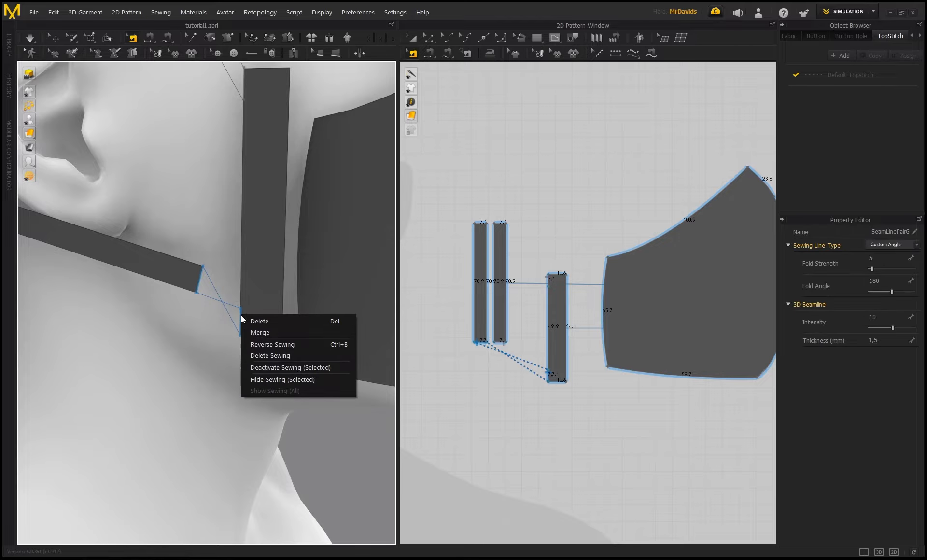
click(279, 344)
scroll(222, 294, down, 5)
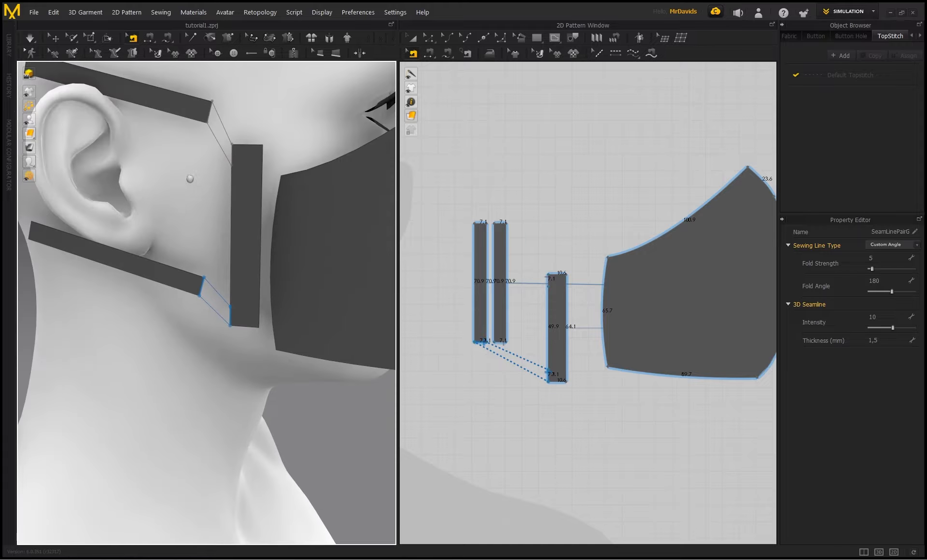
Sew the cup's side edge to the facing long edge of the short strap, and join the two cups along their curved front edges
click(149, 39)
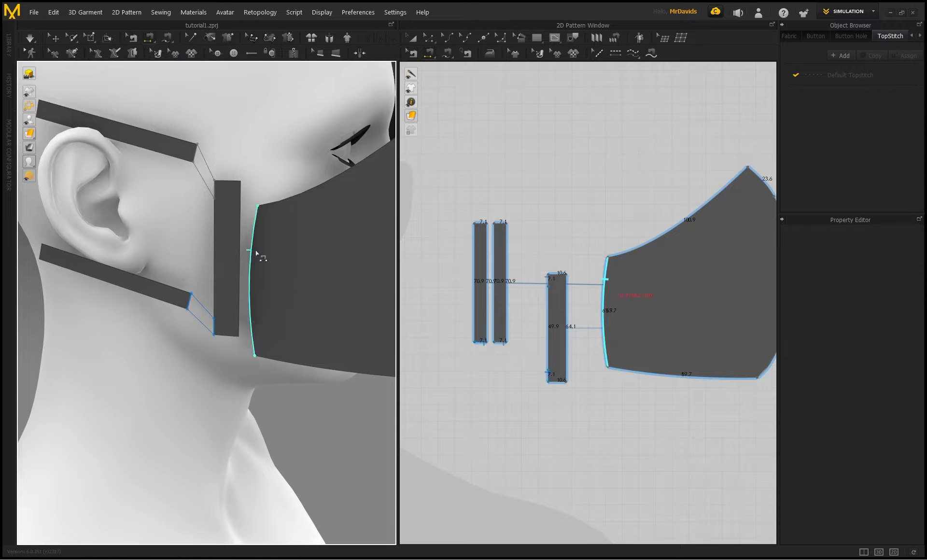
click(240, 234)
right_drag(257, 275, 231, 166)
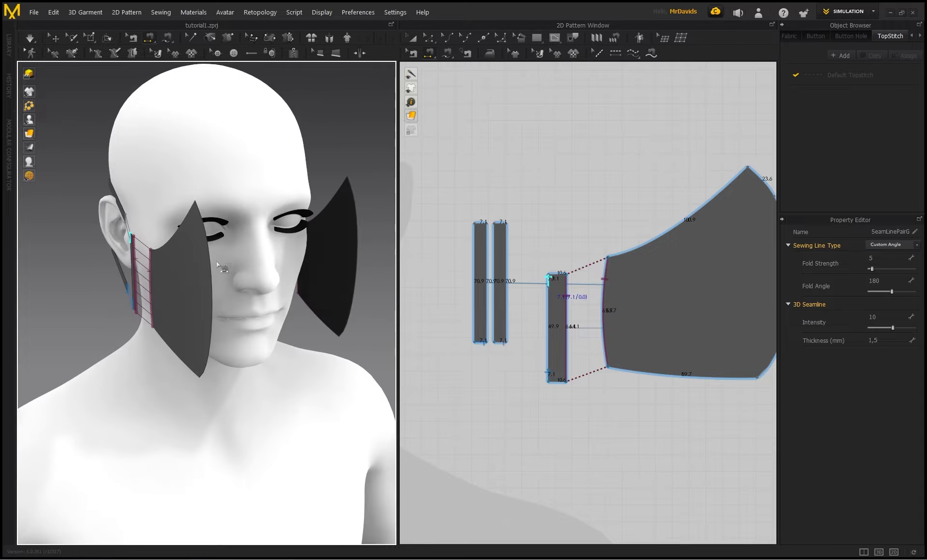
click(211, 252)
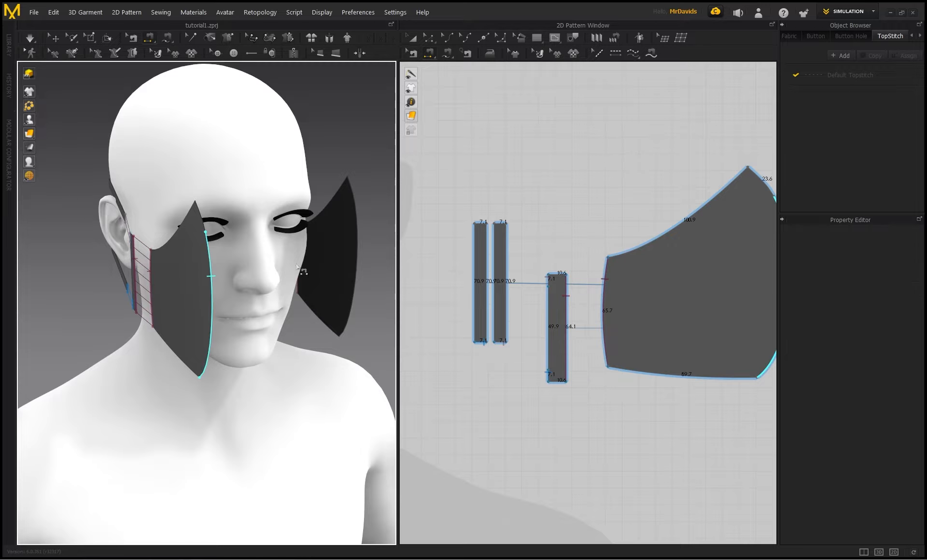
click(360, 249)
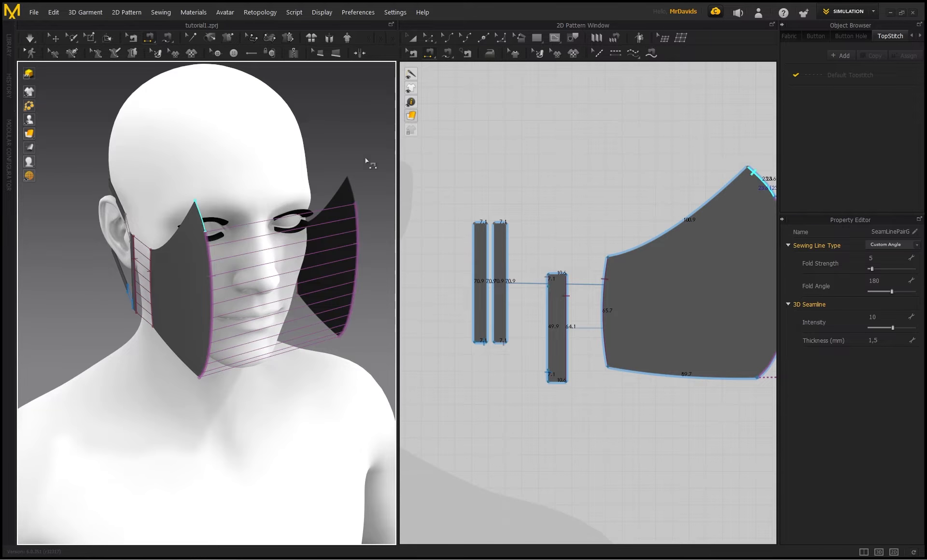
Extend both ends of the cups' front seam over the 23.6 mm segments up to the upper tips
scroll(561, 228, down, 5)
middle_drag(569, 225, 546, 230)
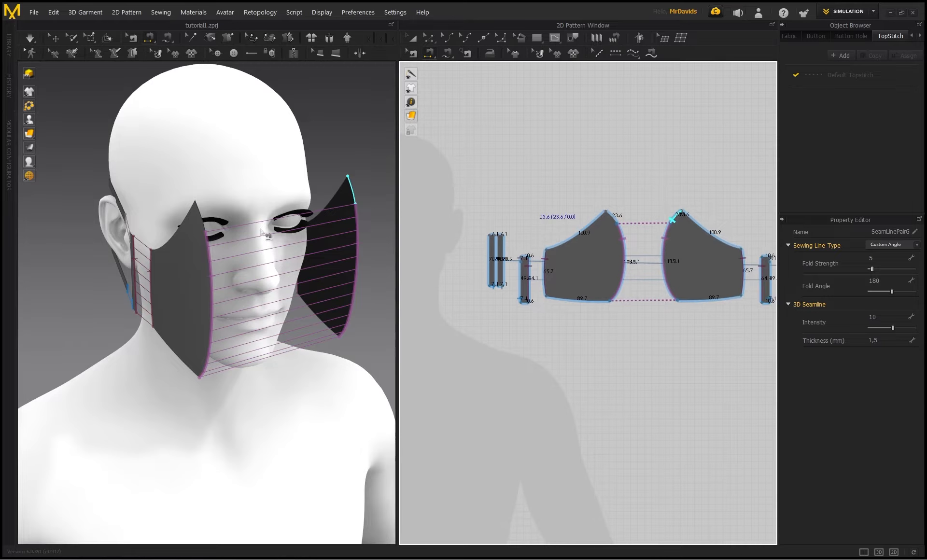
click(350, 189)
scroll(623, 213, up, 4)
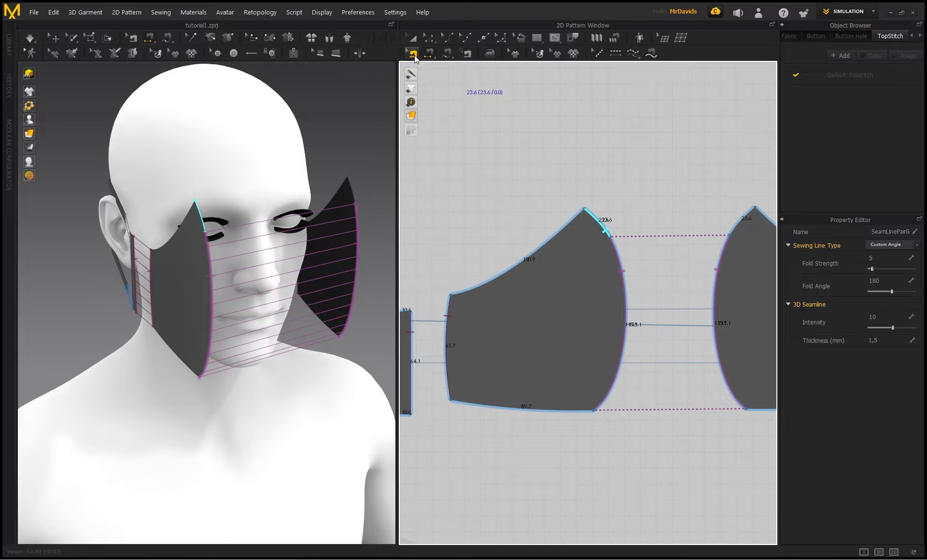
click(414, 54)
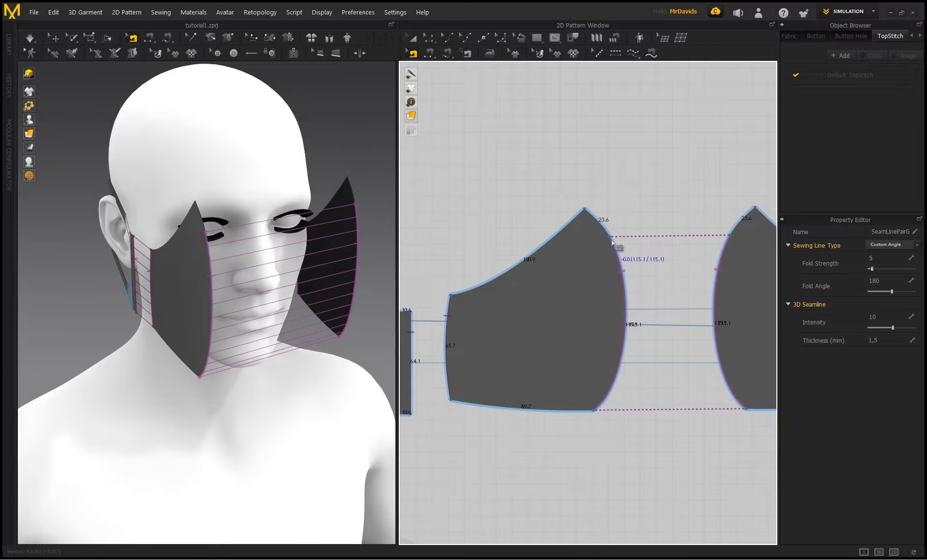
drag(611, 239, 587, 212)
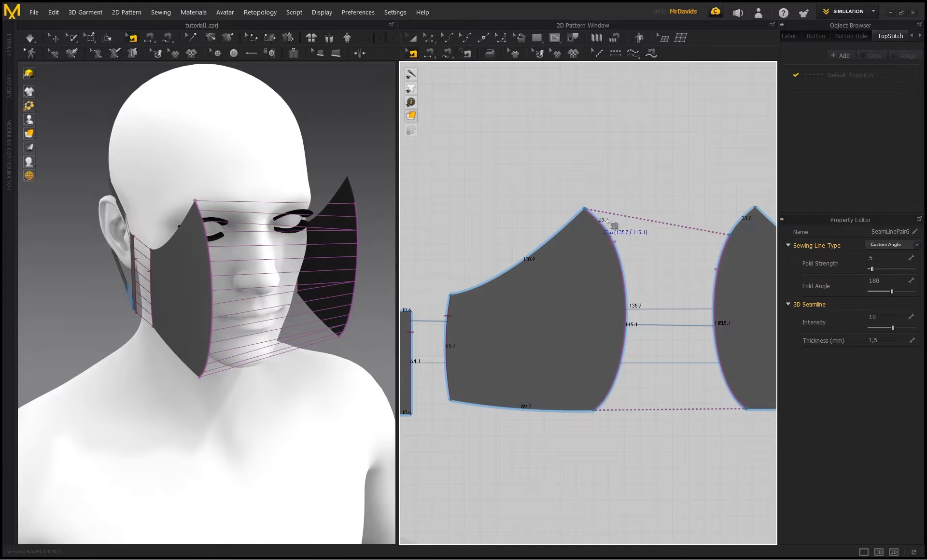
middle_drag(672, 186, 608, 199)
drag(665, 250, 690, 221)
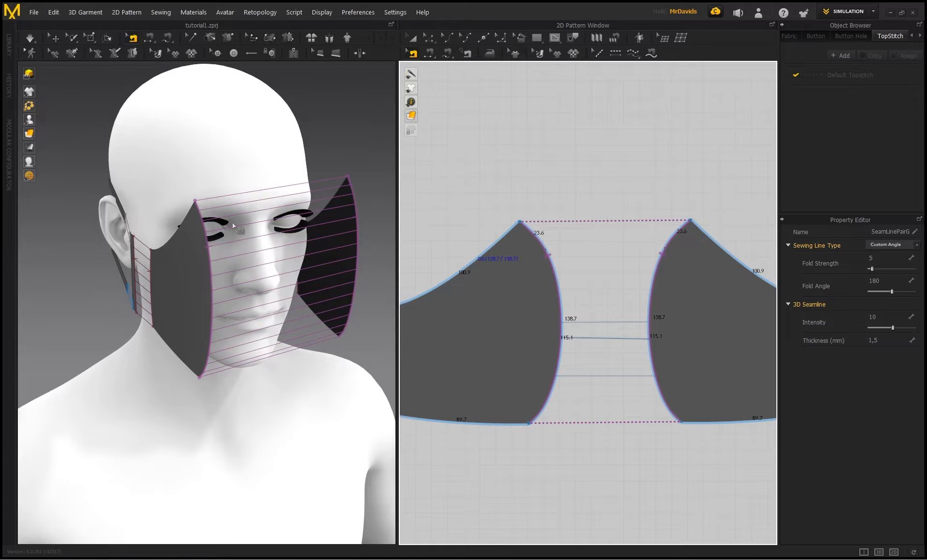
right_drag(232, 226, 181, 186)
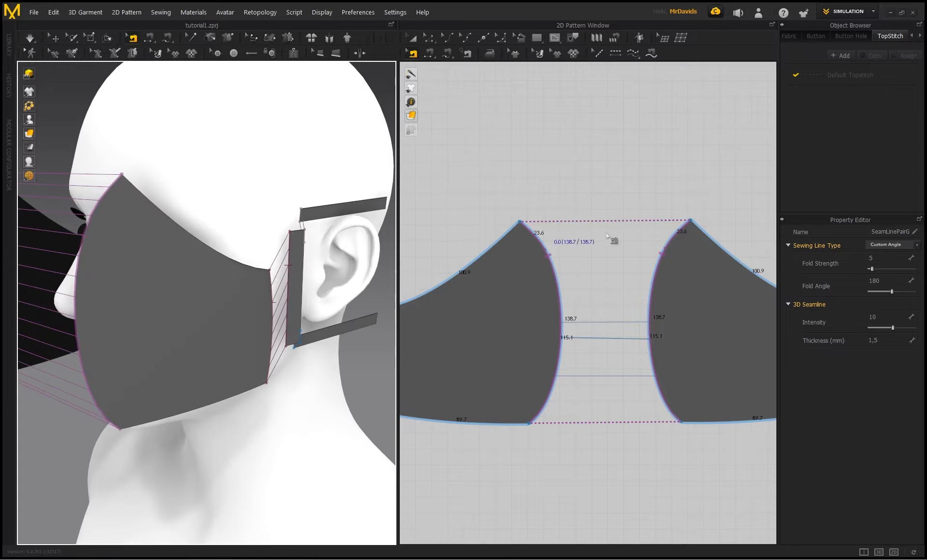
scroll(607, 233, down, 3)
scroll(256, 198, up, 3)
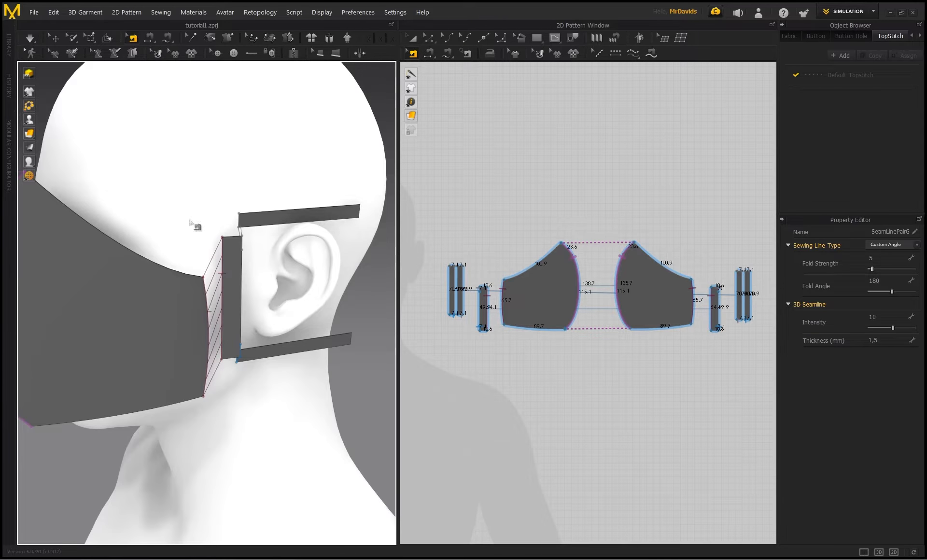
Sew the rear end of the upper long strap to the rear end of the lower long strap behind the ear
right_drag(192, 223, 231, 264)
scroll(232, 263, up, 2)
click(151, 41)
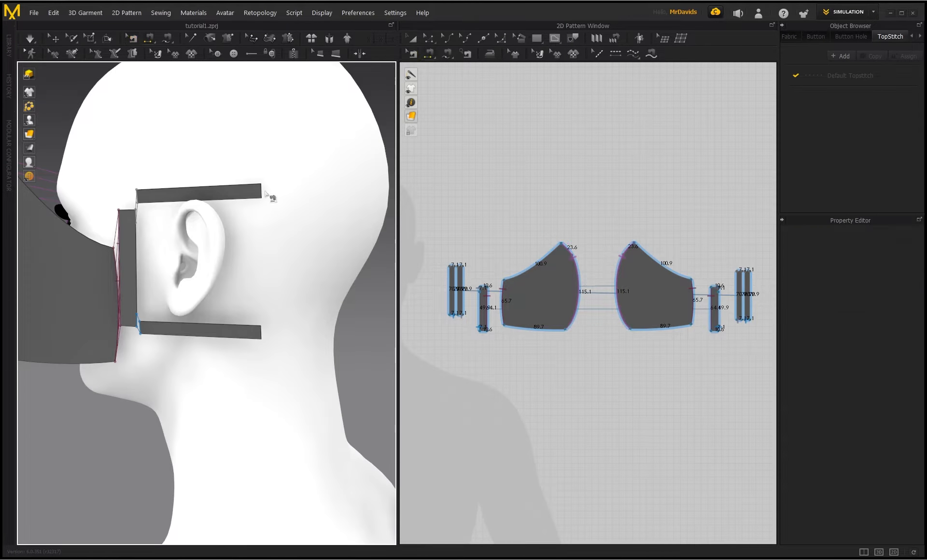
click(262, 191)
click(261, 332)
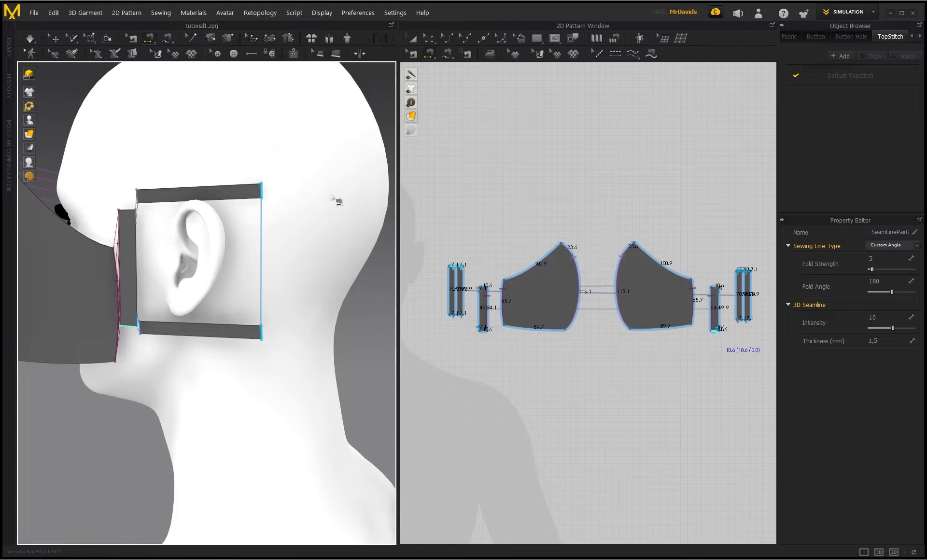
Inspect the seams between cups, short straps and long straps from both sides of the head
right_drag(338, 201, 296, 118)
right_drag(184, 155, 321, 198)
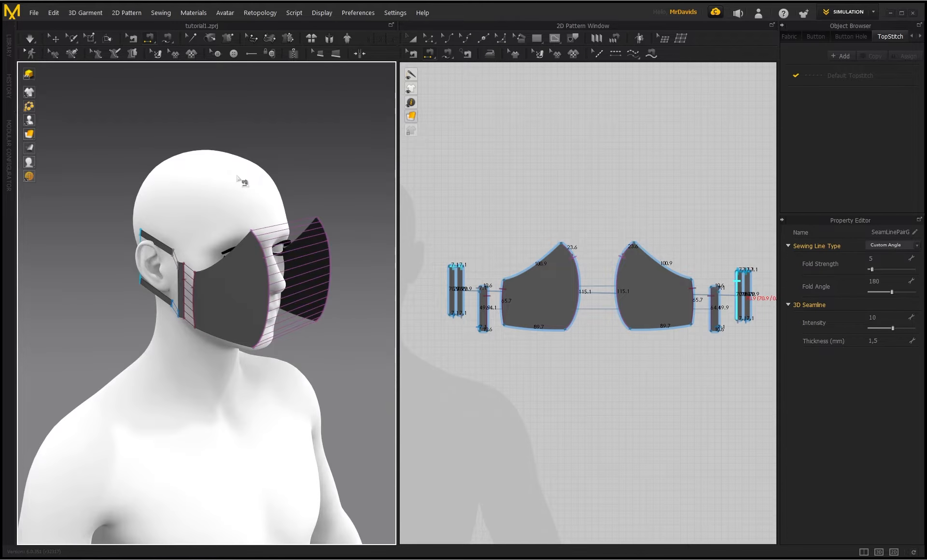
right_drag(238, 180, 251, 157)
scroll(259, 187, up, 2)
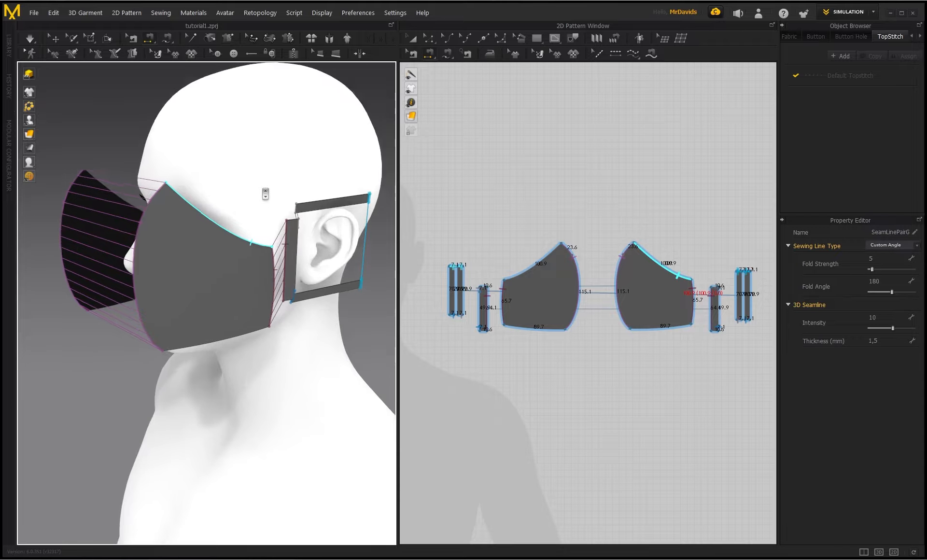
scroll(265, 179, down, 2)
middle_drag(257, 168, 232, 191)
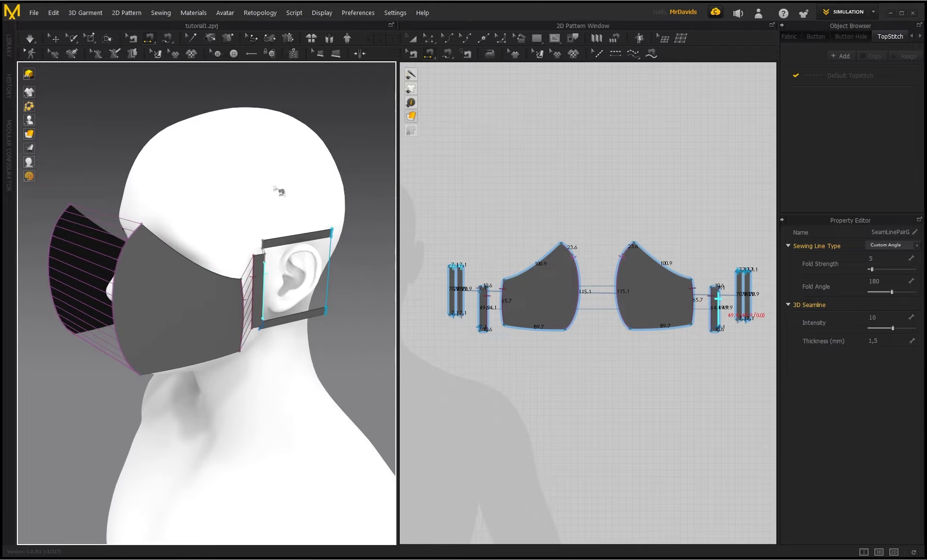
right_drag(277, 201, 174, 238)
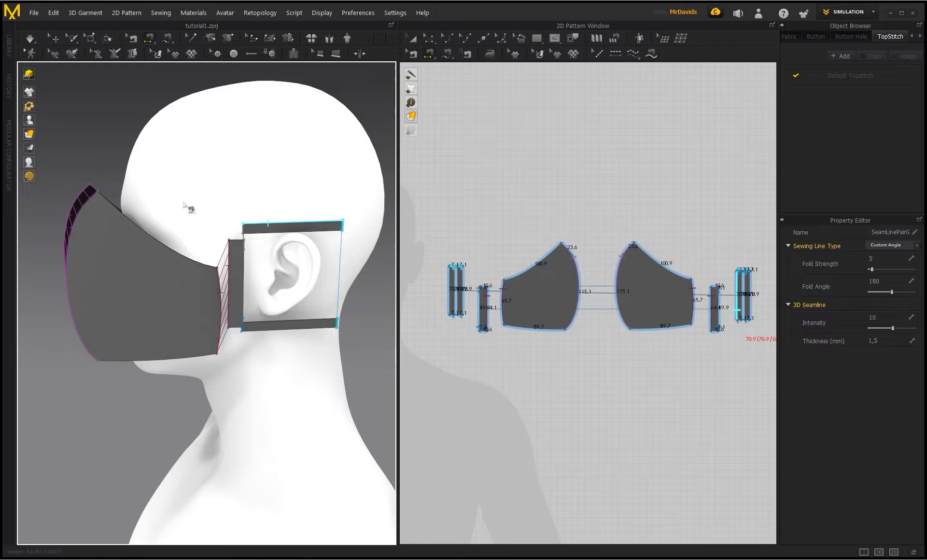
Pin a small group of mesh points midway along the upper long strap above the avatar's left ear
click(90, 40)
right_drag(217, 166, 208, 187)
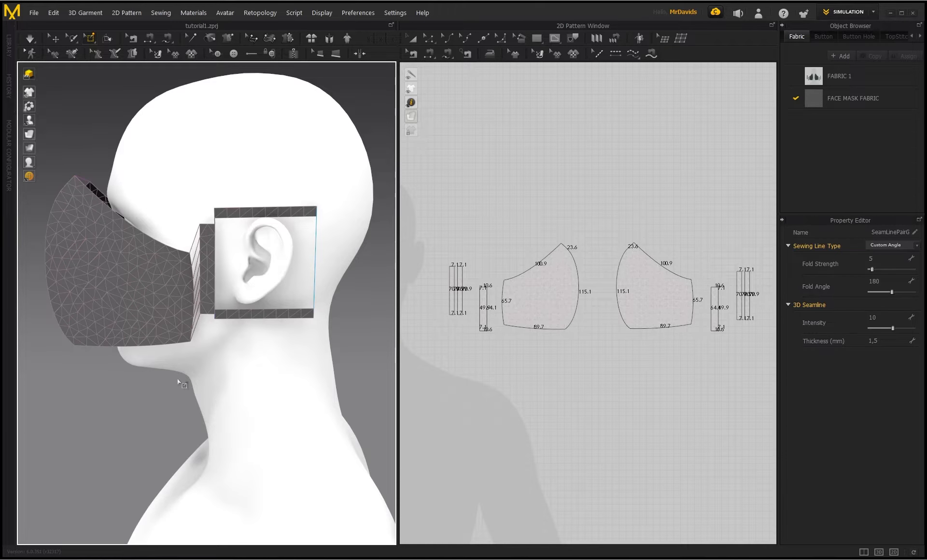
scroll(261, 233, up, 5)
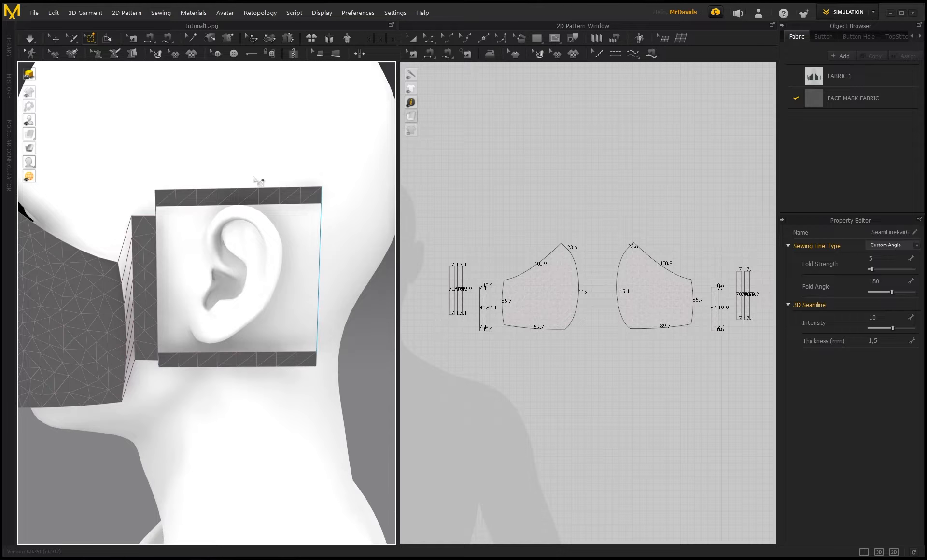
drag(253, 176, 271, 203)
Pin mesh points along the upper long strap above the avatar's right ear
scroll(270, 205, down, 5)
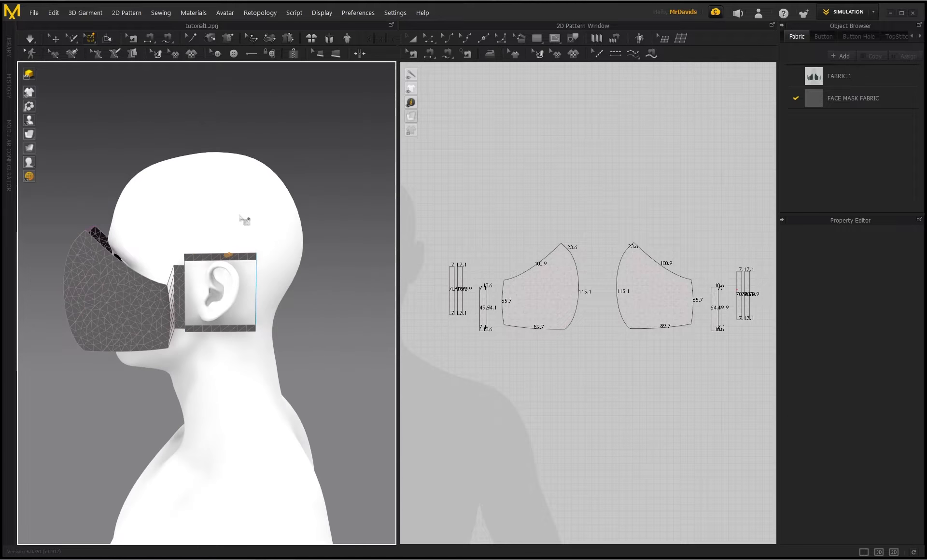
right_drag(248, 213, 362, 218)
scroll(129, 236, up, 3)
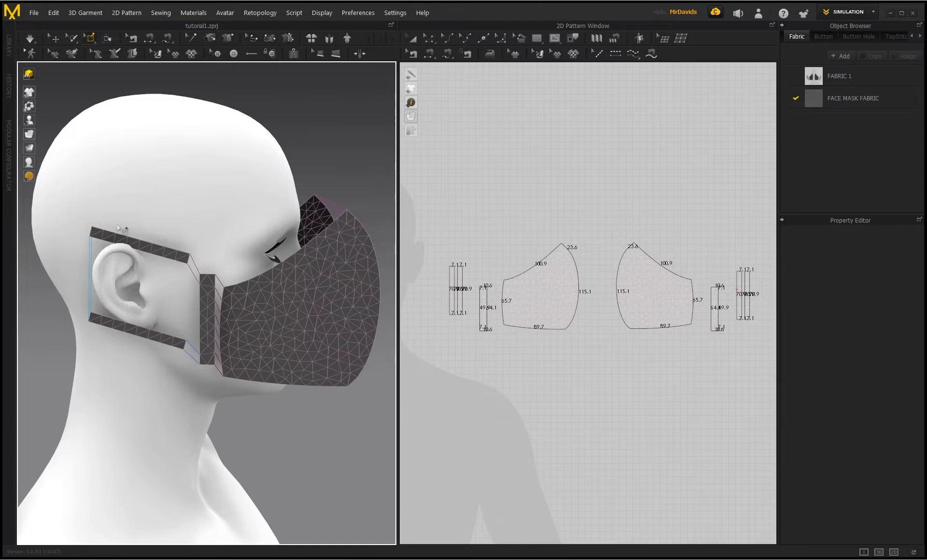
drag(132, 238, 134, 245)
right_drag(168, 230, 240, 218)
right_drag(205, 187, 288, 282)
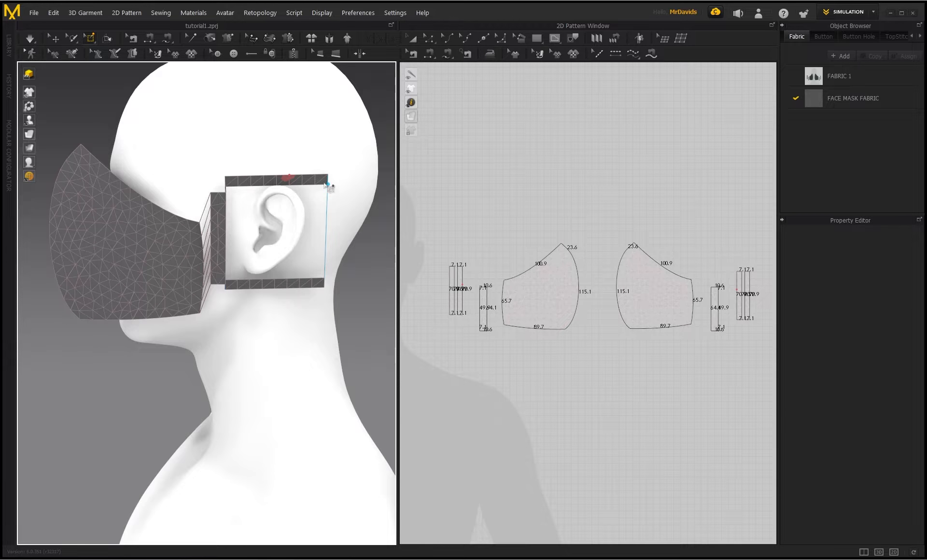
Simulate the garment so the seams close and the mask drapes onto the face
right_drag(162, 127, 240, 195)
right_drag(190, 167, 218, 166)
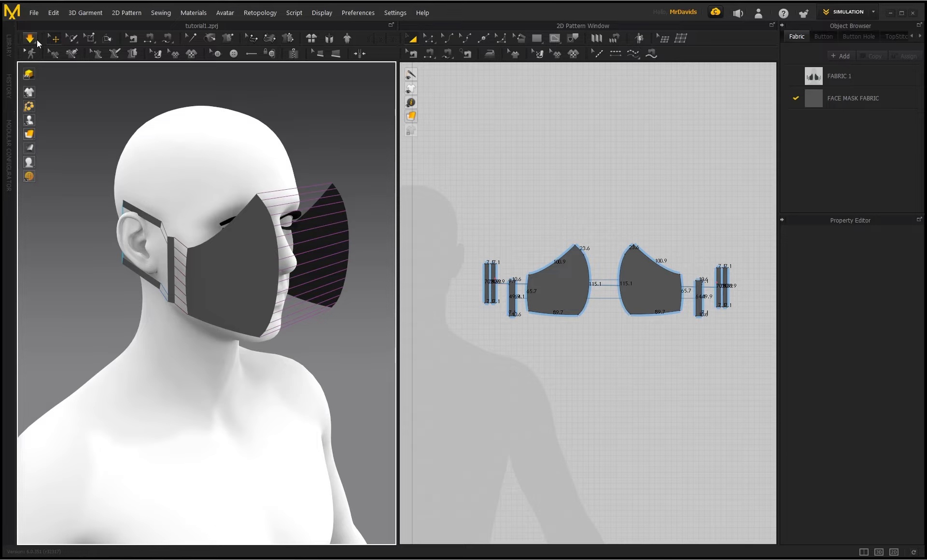
key(space)
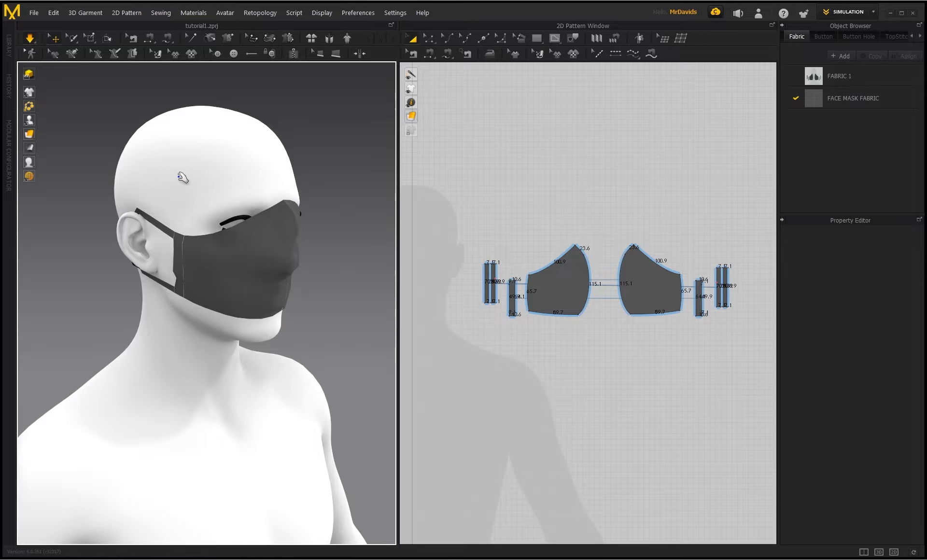
Pull the right cup down below the eyes and over the chin while the simulation runs
right_drag(182, 172, 293, 293)
drag(293, 293, 304, 352)
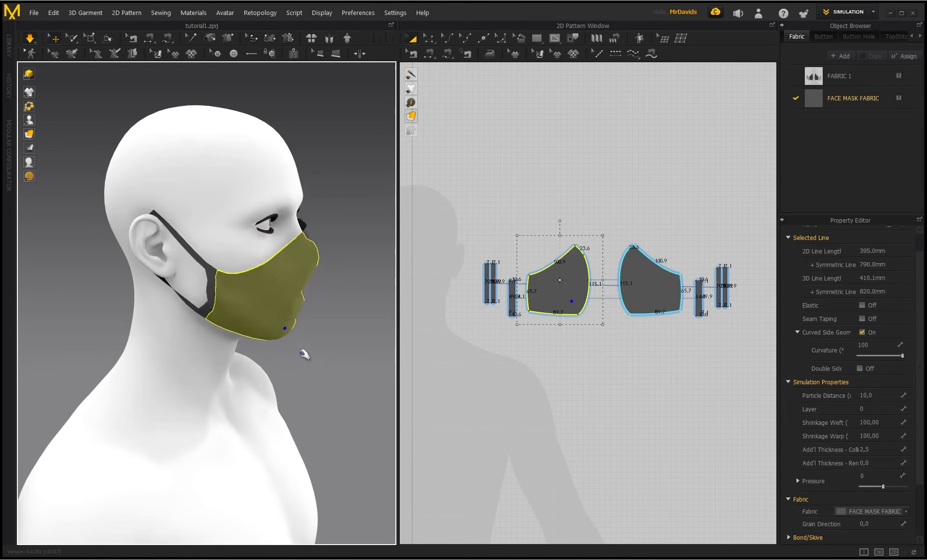
right_drag(159, 211, 201, 203)
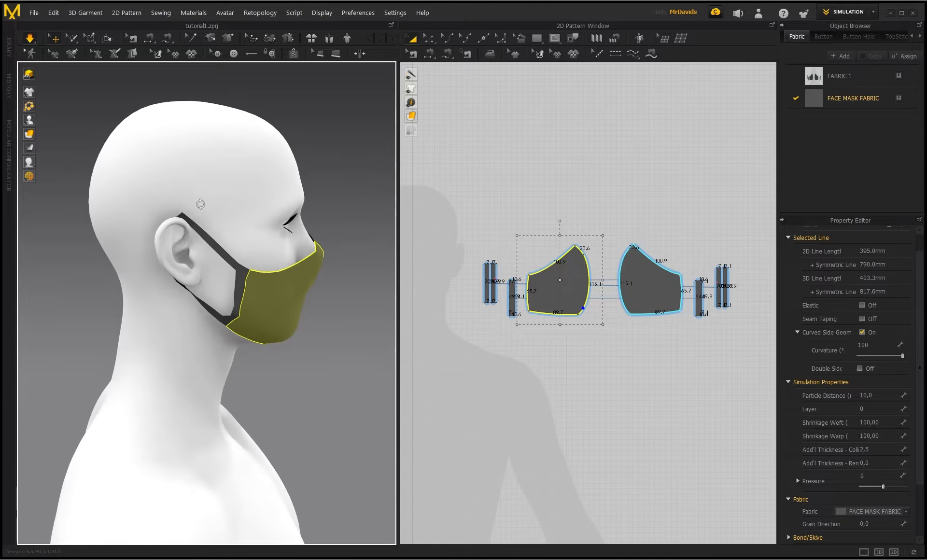
right_drag(256, 210, 182, 222)
mouse_move(313, 330)
mouse_down()
mouse_move(318, 360)
mouse_move(313, 329)
mouse_up()
right_drag(300, 347, 203, 271)
Adjust the right cup's upper edge across the nose and cheek in the running simulation
drag(193, 264, 271, 246)
right_drag(259, 269, 290, 244)
drag(171, 260, 181, 249)
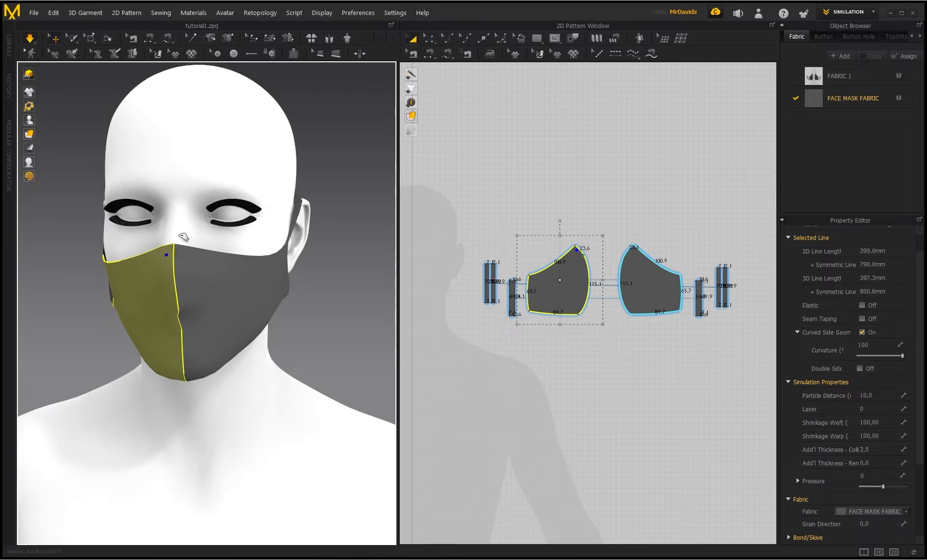
drag(131, 263, 163, 219)
right_drag(208, 212, 247, 232)
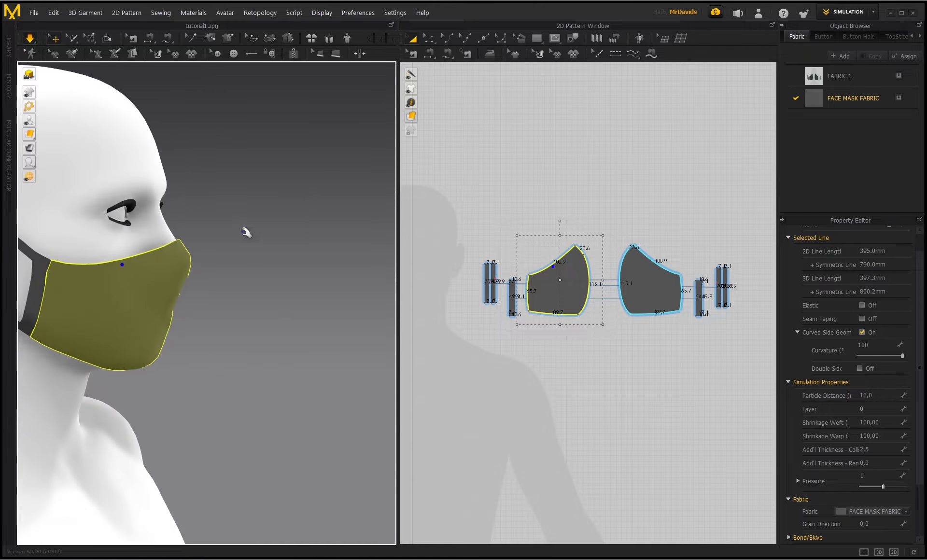
Raise the mask's upper tip over the bridge of the nose and even out its fit on the face
middle_drag(246, 231, 310, 234)
drag(341, 230, 341, 170)
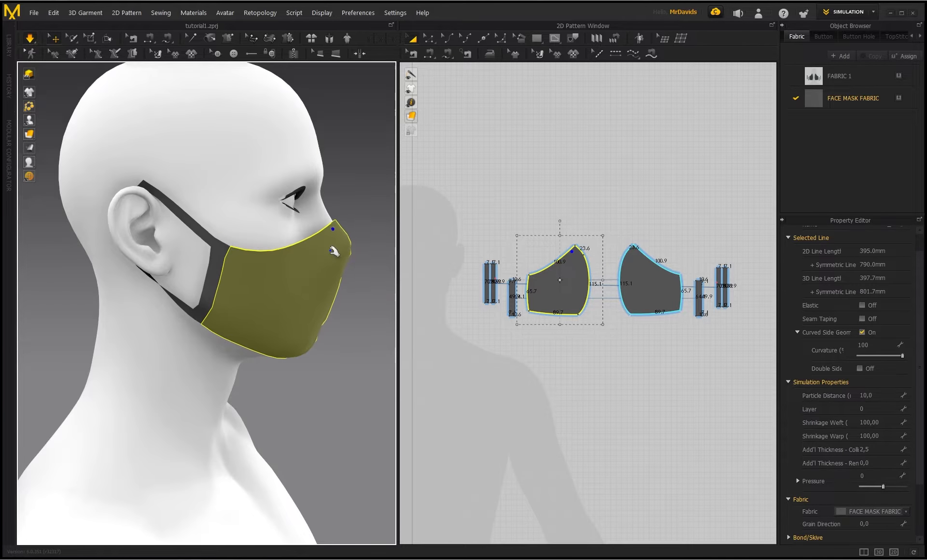
scroll(333, 251, up, 2)
right_drag(317, 208, 240, 235)
drag(300, 228, 282, 189)
right_drag(281, 189, 226, 201)
drag(338, 308, 339, 307)
scroll(341, 308, down, 1)
middle_drag(341, 304, 241, 283)
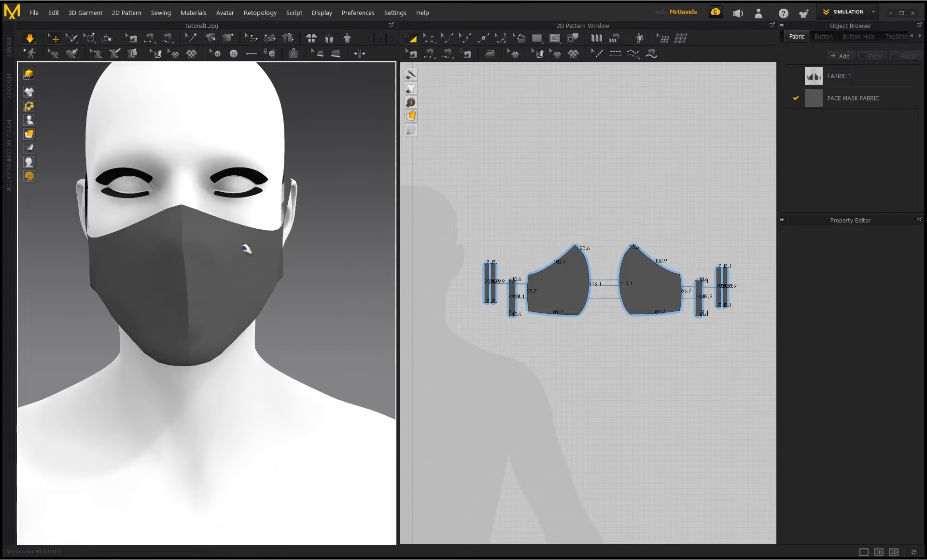
right_drag(255, 242, 222, 263)
click(203, 274)
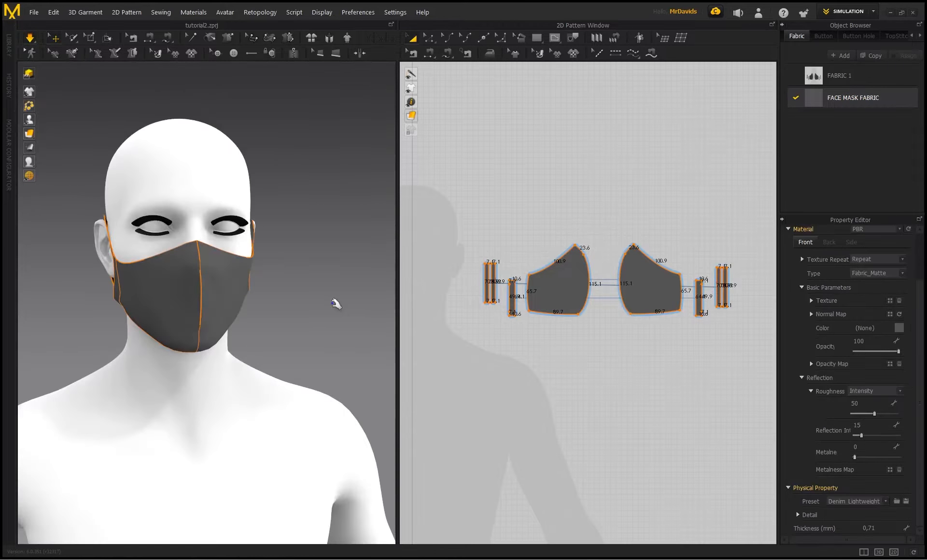
Select all the mask's pattern pieces and set their particle distance to 5 mm
right_drag(289, 286, 327, 290)
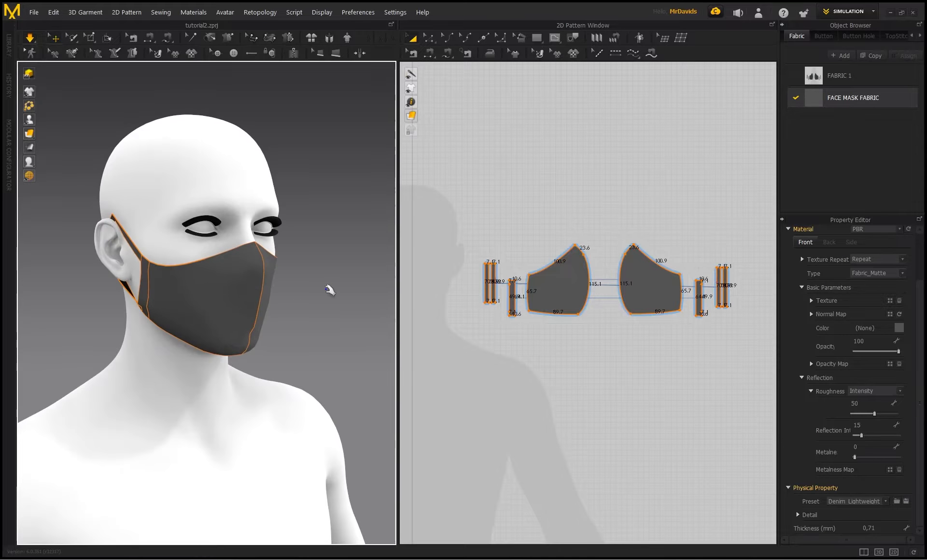
click(475, 227)
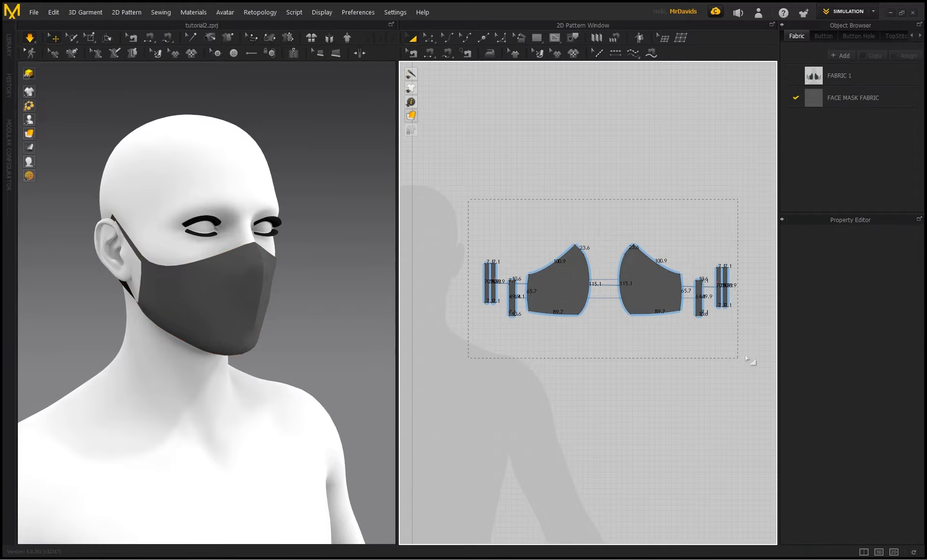
drag(746, 340, 746, 340)
double_click(867, 395)
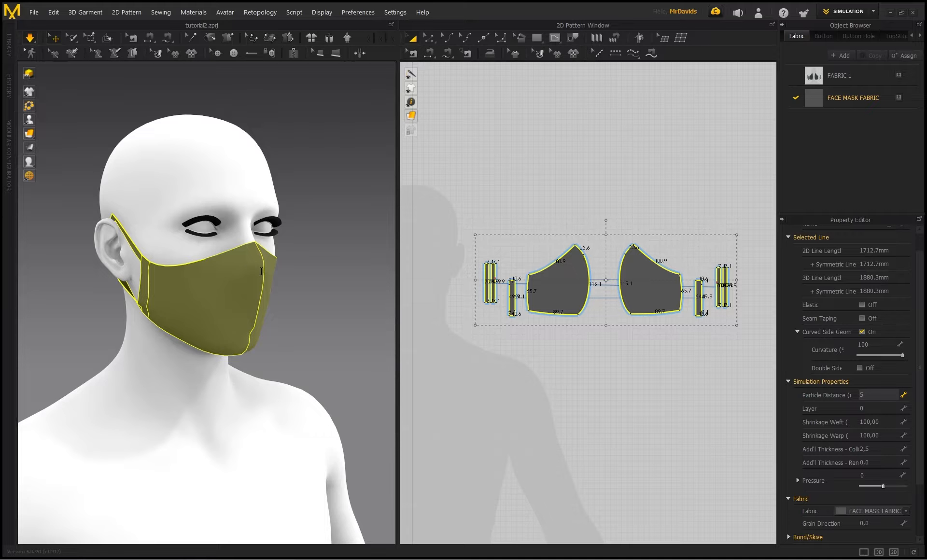
text(5)
key(Return)
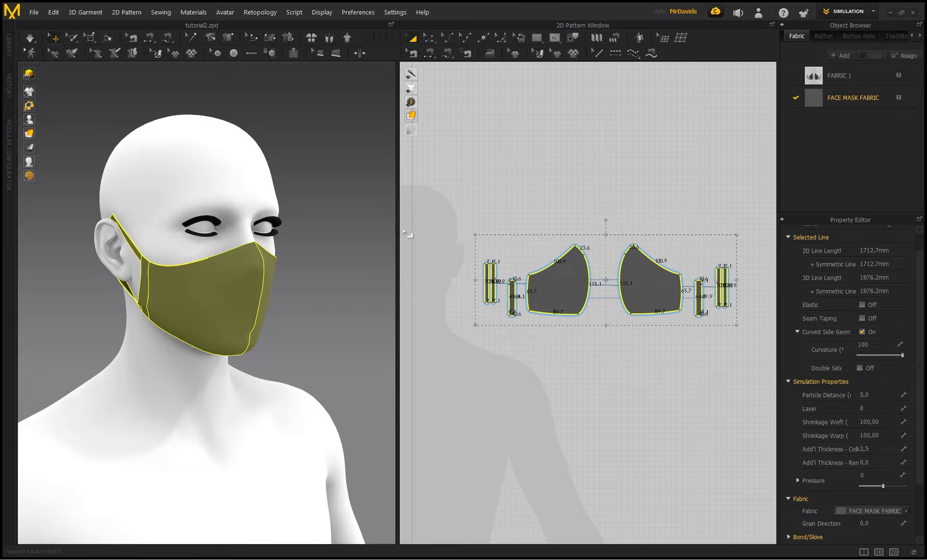
Simulate the mask again with the refined mesh, without any pieces selected
scroll(330, 258, up, 2)
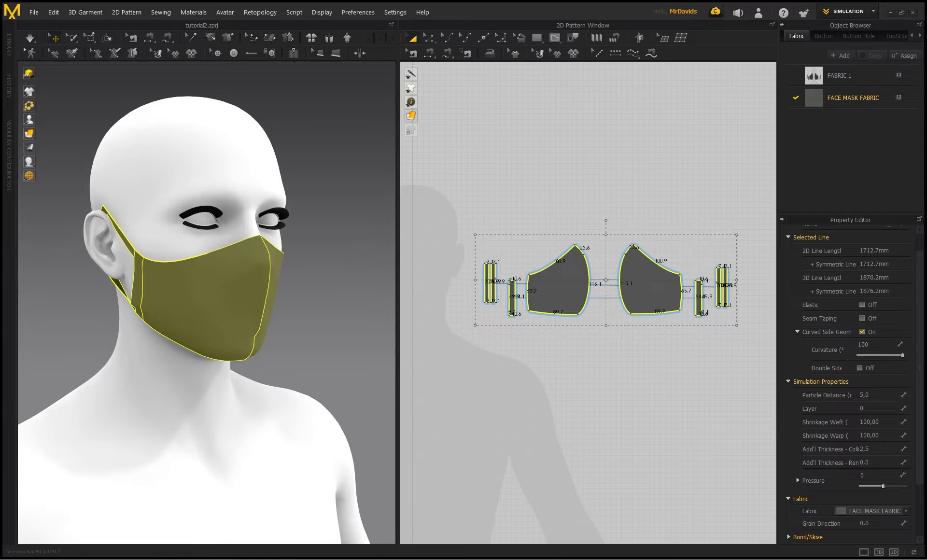
scroll(311, 258, up, 3)
click(341, 274)
right_drag(325, 267, 282, 247)
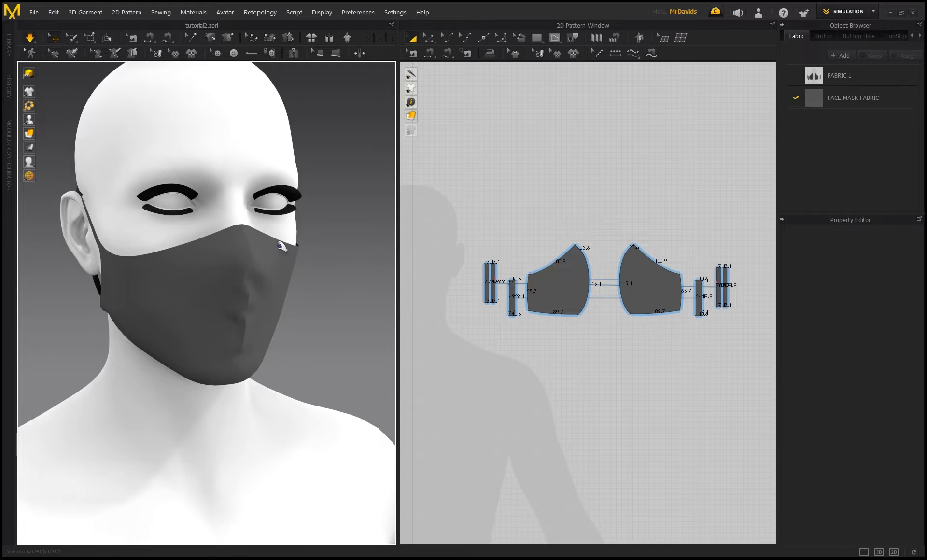
right_drag(305, 289, 269, 289)
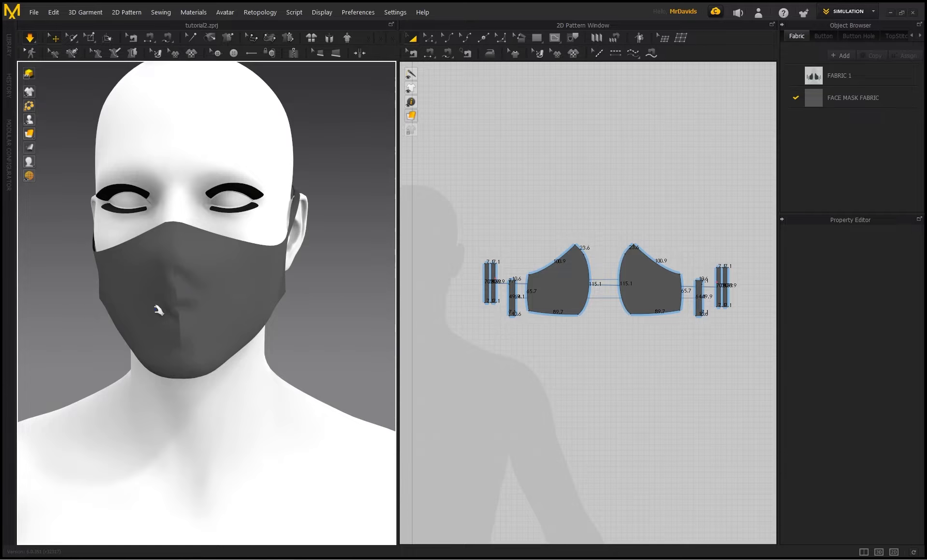
Tug both cups beside the front seam to settle the fabric around the mouth
drag(137, 311, 147, 312)
drag(204, 311, 212, 331)
click(236, 277)
Examine how the short strap joins the cup and the ear straps on the avatar's right side
right_drag(319, 284, 238, 223)
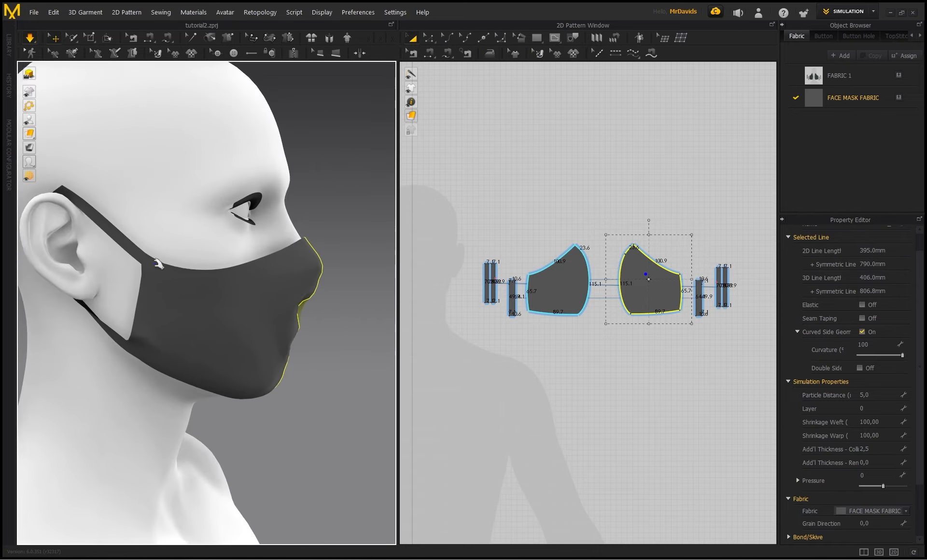
scroll(158, 264, up, 3)
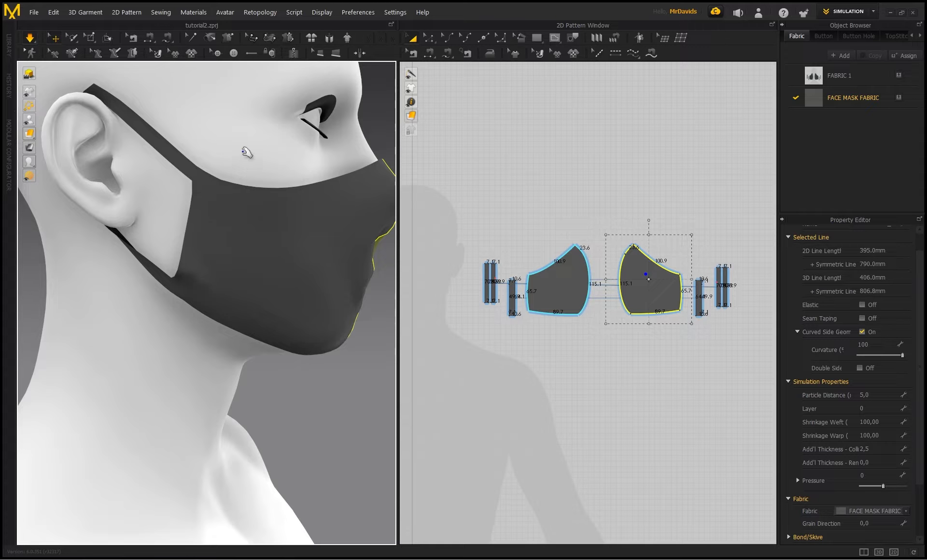
right_drag(246, 153, 169, 170)
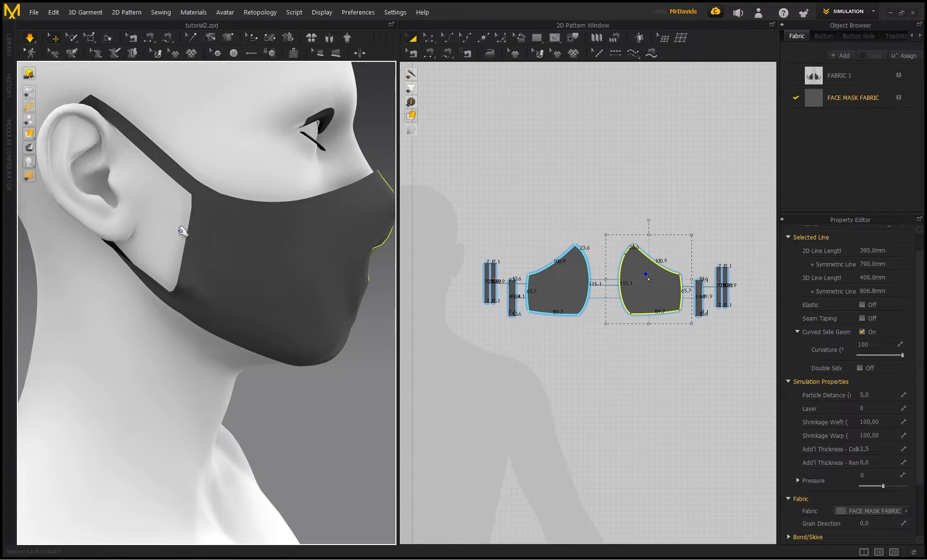
right_drag(202, 209, 244, 203)
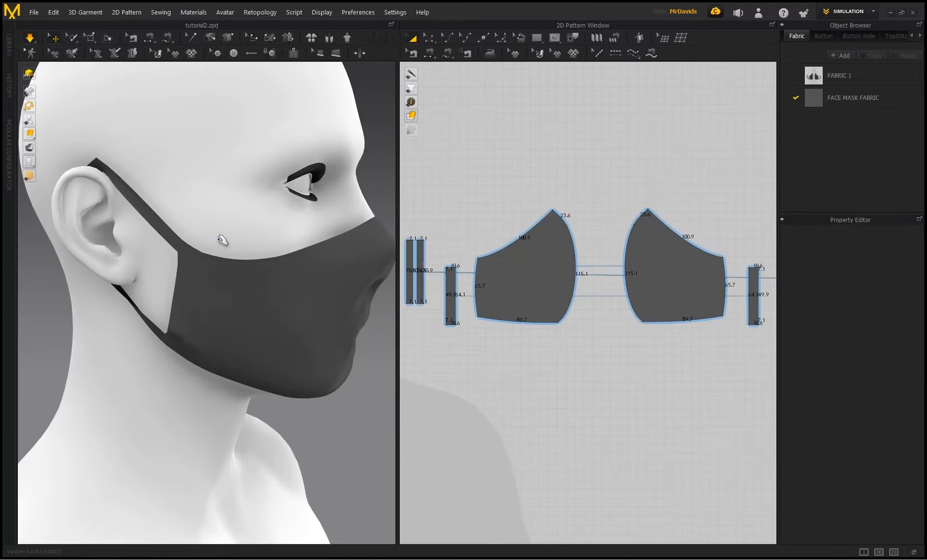
right_drag(224, 240, 193, 279)
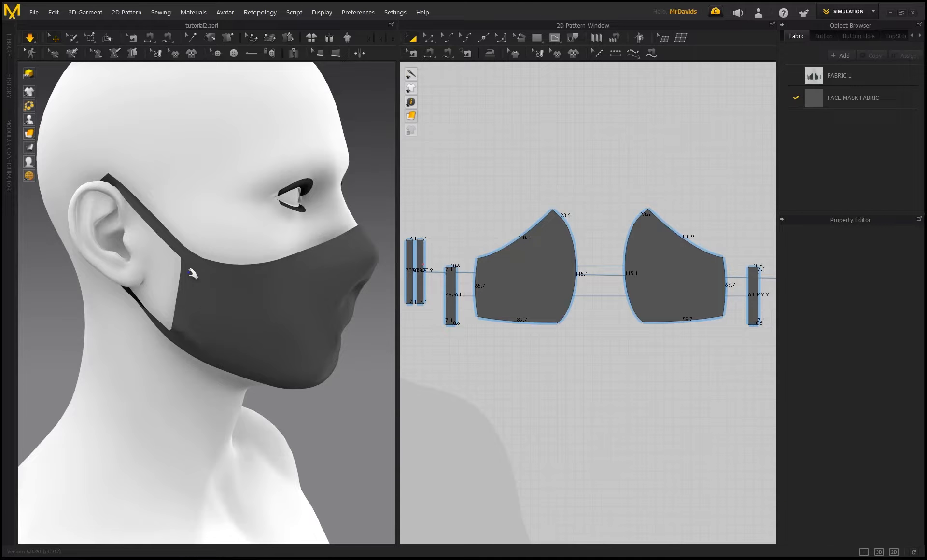
scroll(186, 297, up, 5)
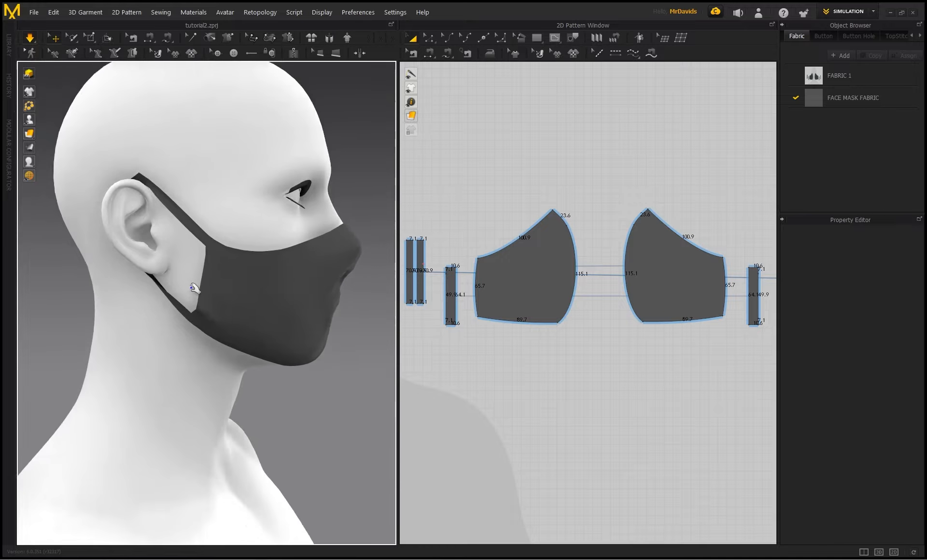
scroll(198, 257, up, 2)
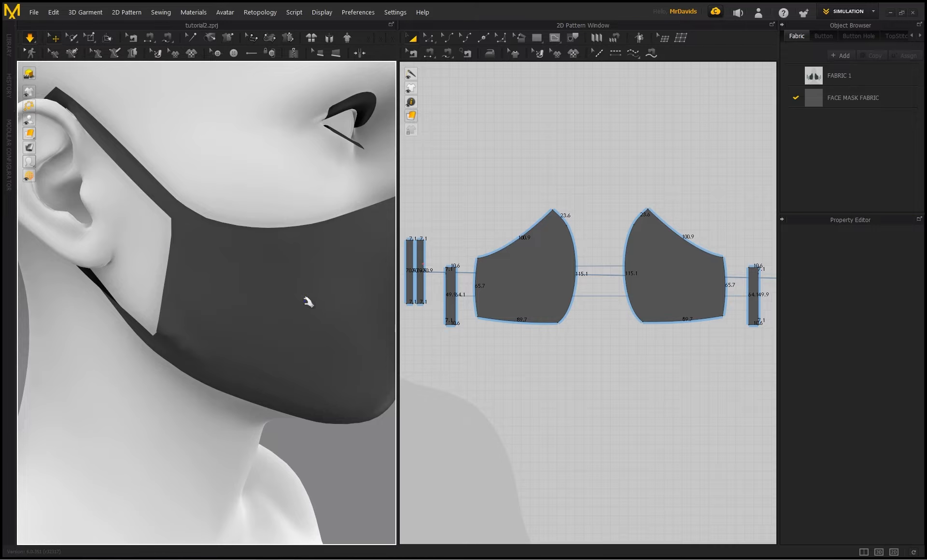
scroll(308, 302, down, 3)
Turn on Elastic for both short connecting straps and adjust their elastic ratio to about 79
click(451, 297)
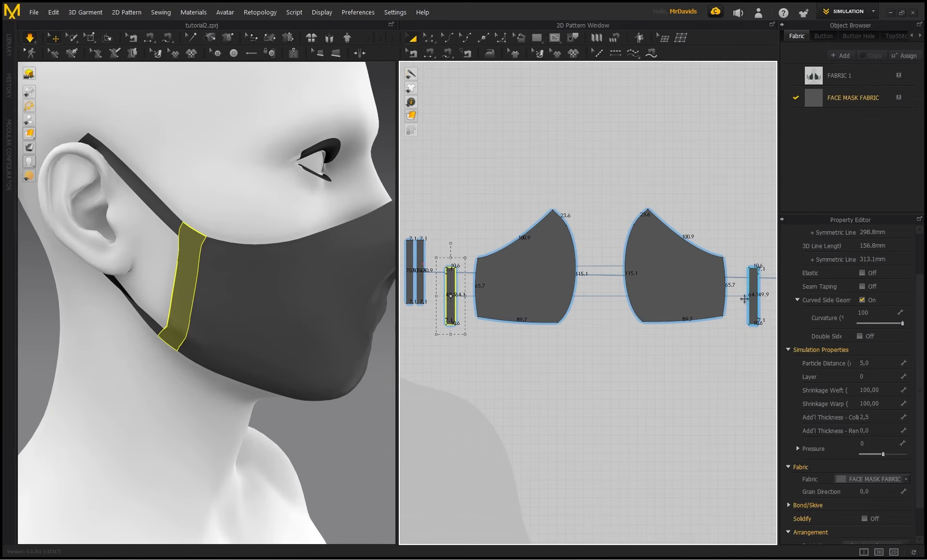
shift+click(755, 286)
click(862, 273)
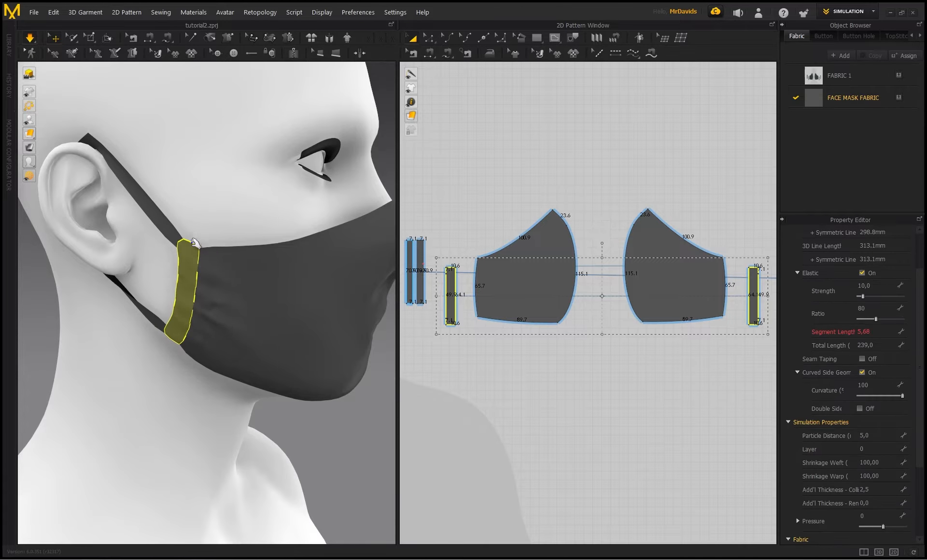
right_drag(212, 241, 220, 246)
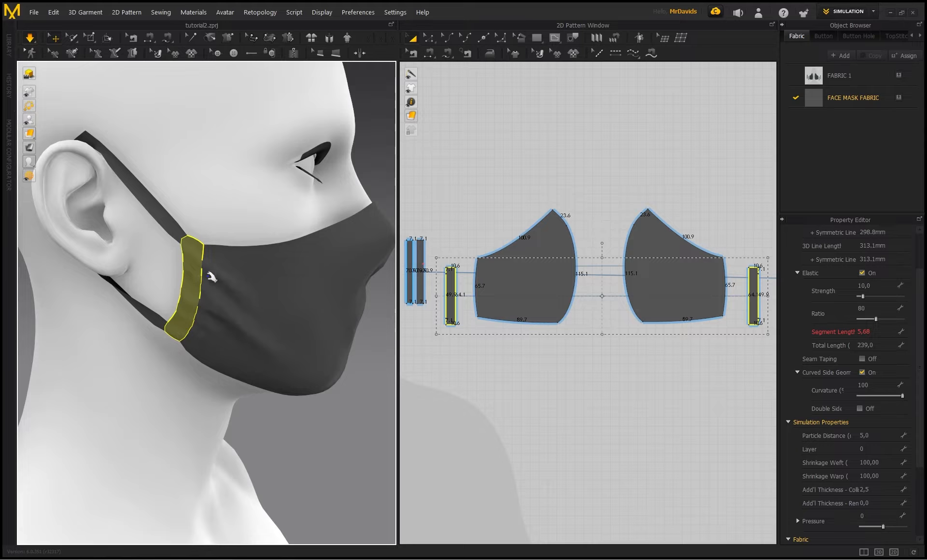
right_drag(232, 310, 215, 277)
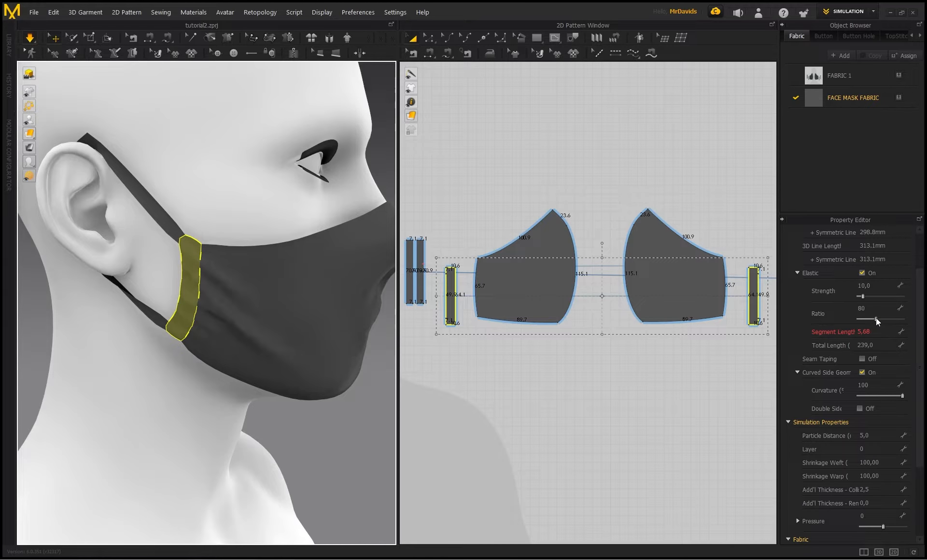
drag(876, 318, 875, 317)
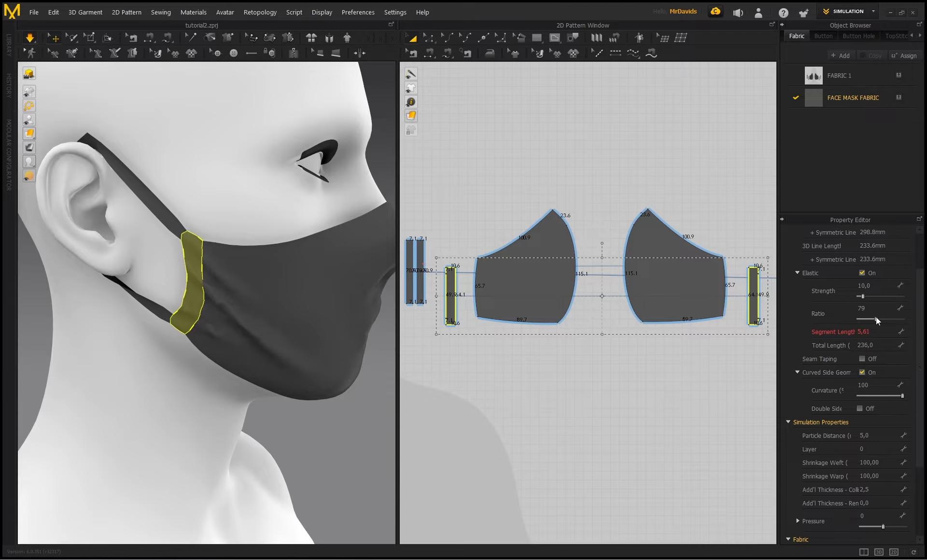
drag(875, 316, 876, 317)
Select both mask cups and turn on Elastic for them
click(541, 285)
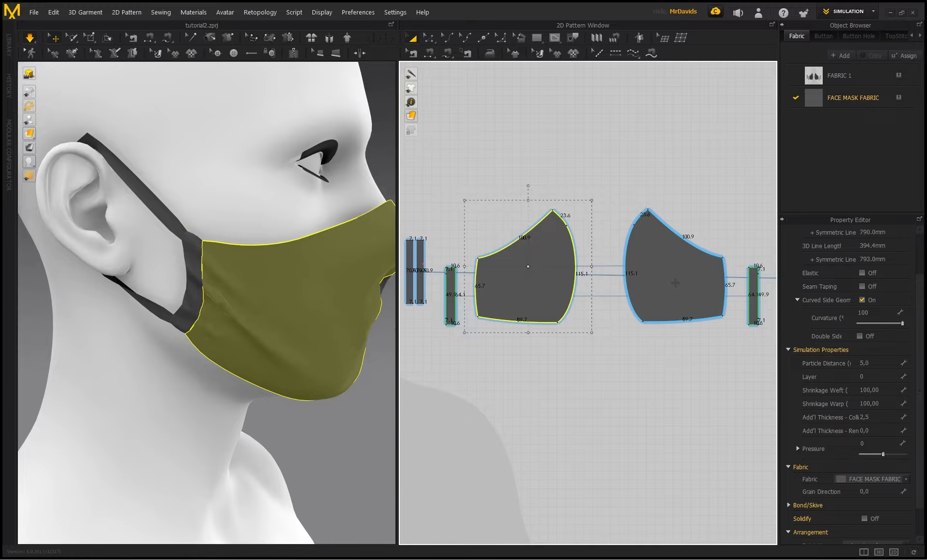
shift+click(649, 260)
right_drag(317, 242, 275, 249)
middle_drag(275, 249, 179, 254)
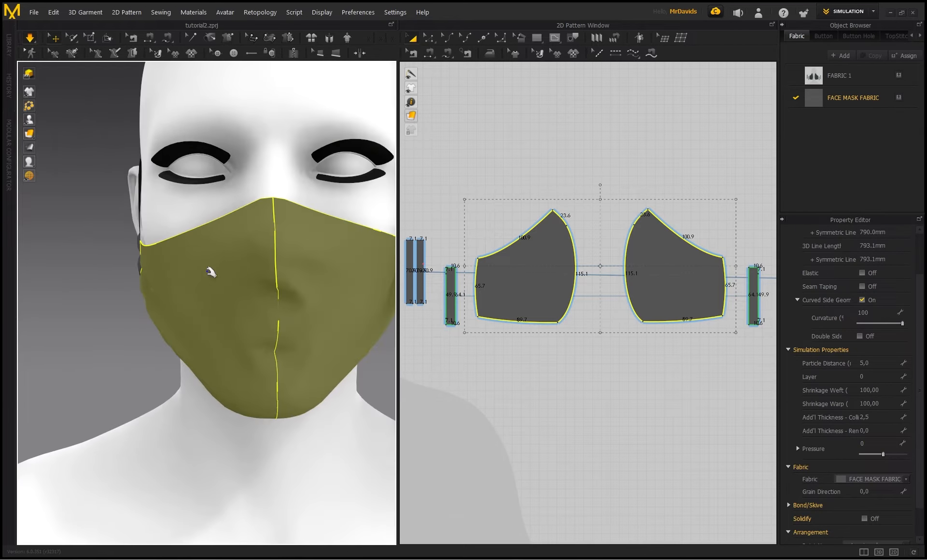
right_drag(209, 269, 248, 269)
middle_drag(218, 261, 262, 263)
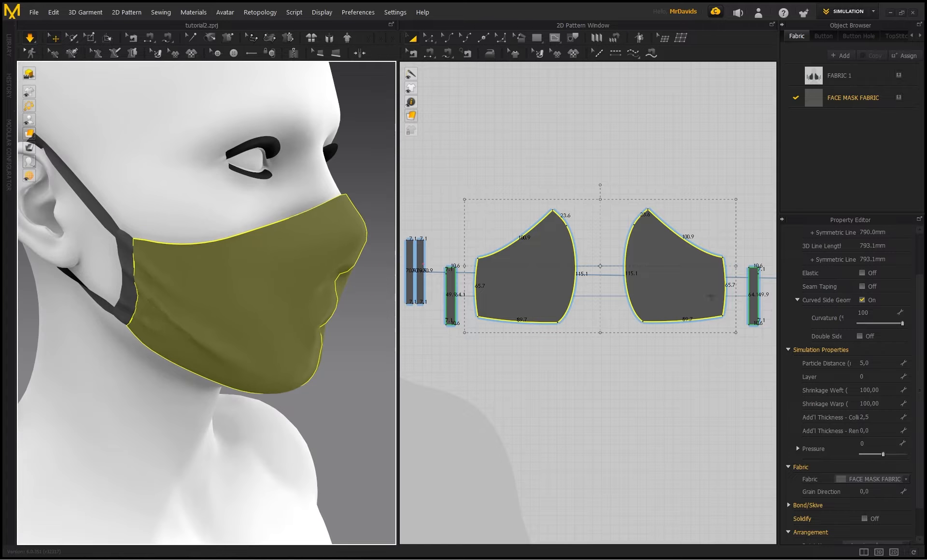
click(861, 273)
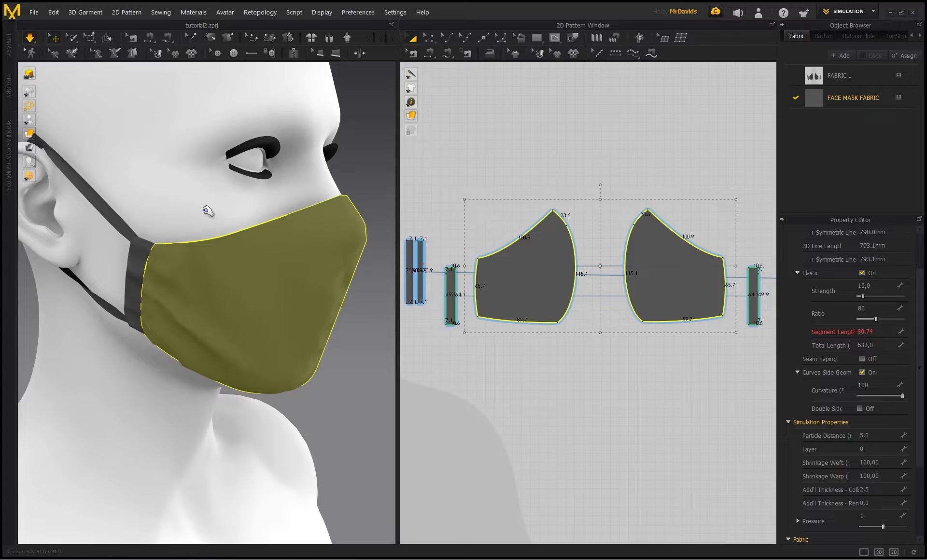
Examine how the elasticated cups and ear straps sit around the cheek and ear on the avatar's right side
mouse_move(205, 209)
right_down()
mouse_move(207, 200)
mouse_move(248, 206)
mouse_move(188, 209)
right_up()
scroll(241, 206, down, 2)
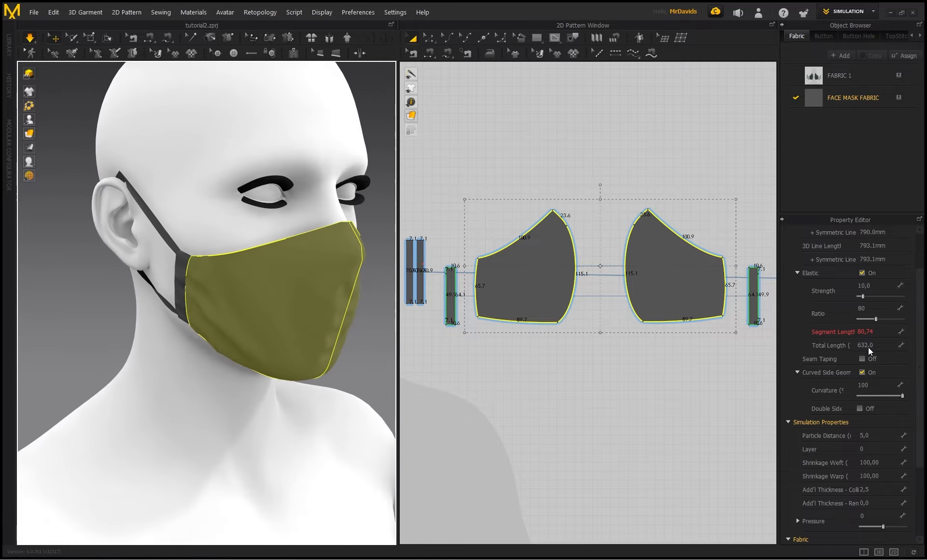
right_drag(271, 227, 280, 205)
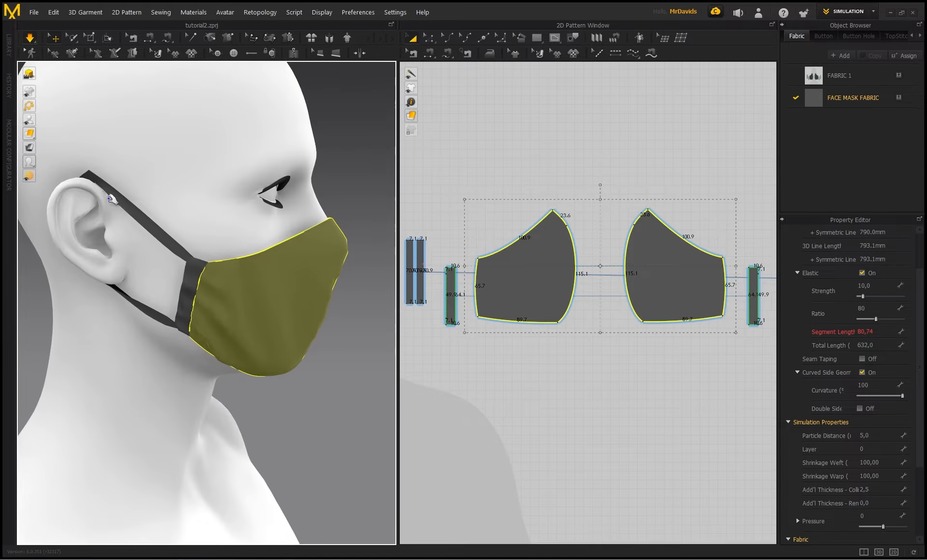
right_drag(244, 325, 146, 303)
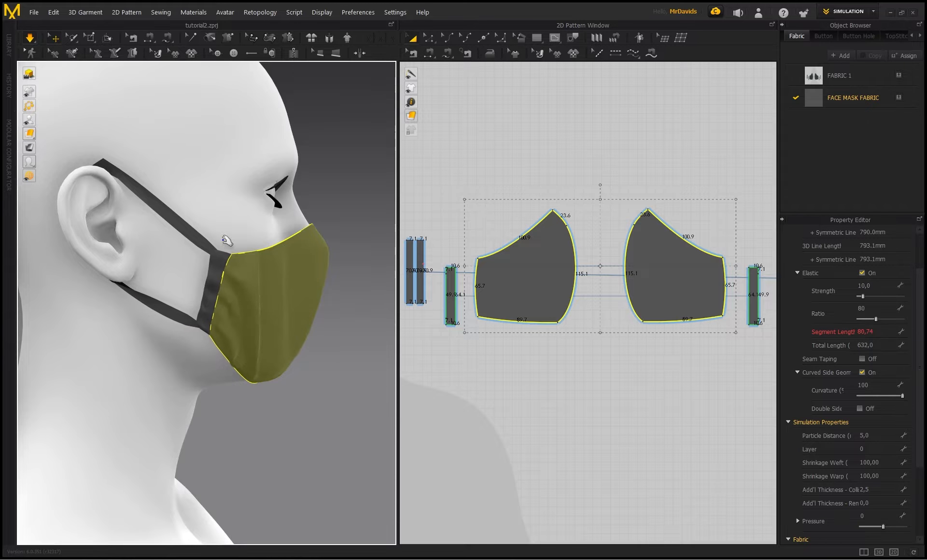
mouse_move(223, 239)
right_down()
mouse_move(213, 216)
mouse_move(242, 213)
right_up()
middle_drag(106, 172, 212, 219)
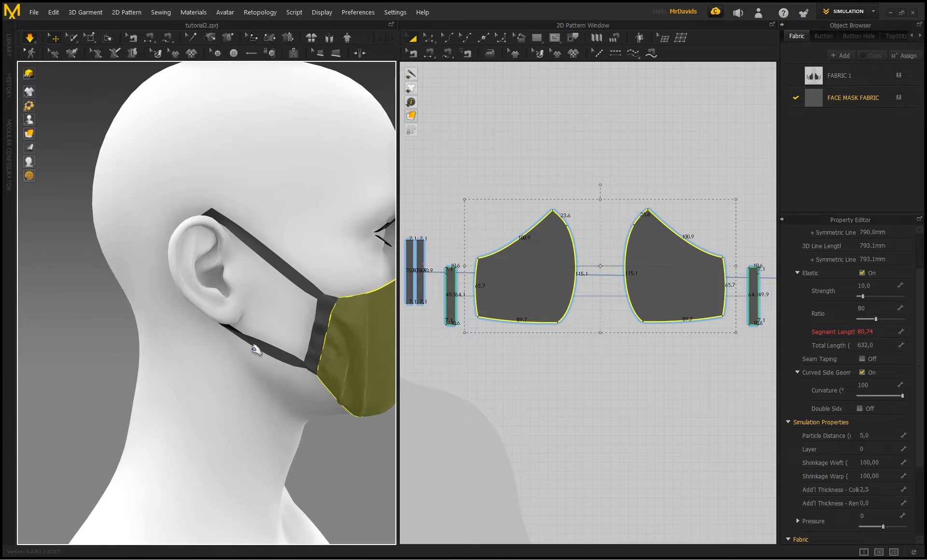
middle_drag(290, 272, 234, 265)
right_drag(234, 265, 167, 242)
right_drag(279, 242, 205, 241)
Tug both cups to settle their fabric and set the cups' elastic ratio to 92
drag(252, 369, 222, 363)
right_drag(225, 253, 299, 271)
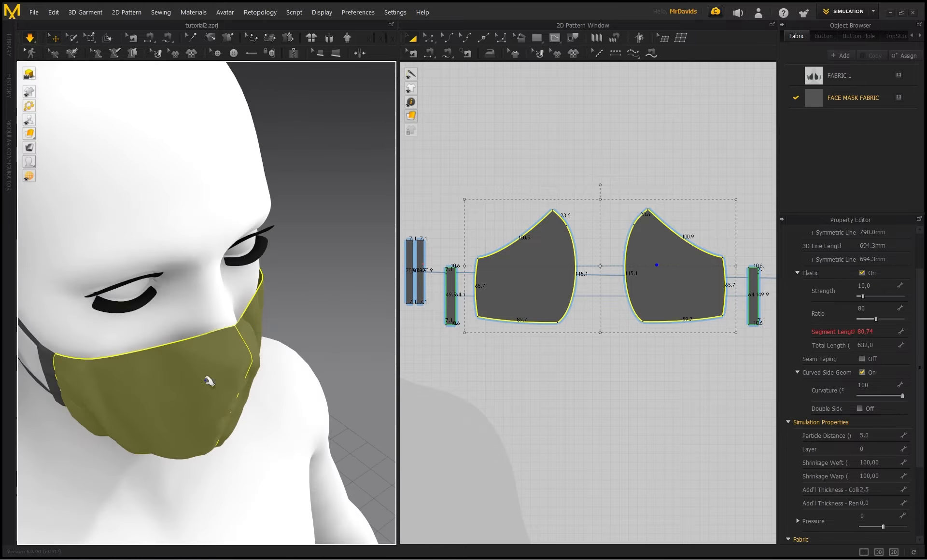
drag(186, 405, 154, 403)
drag(204, 389, 242, 371)
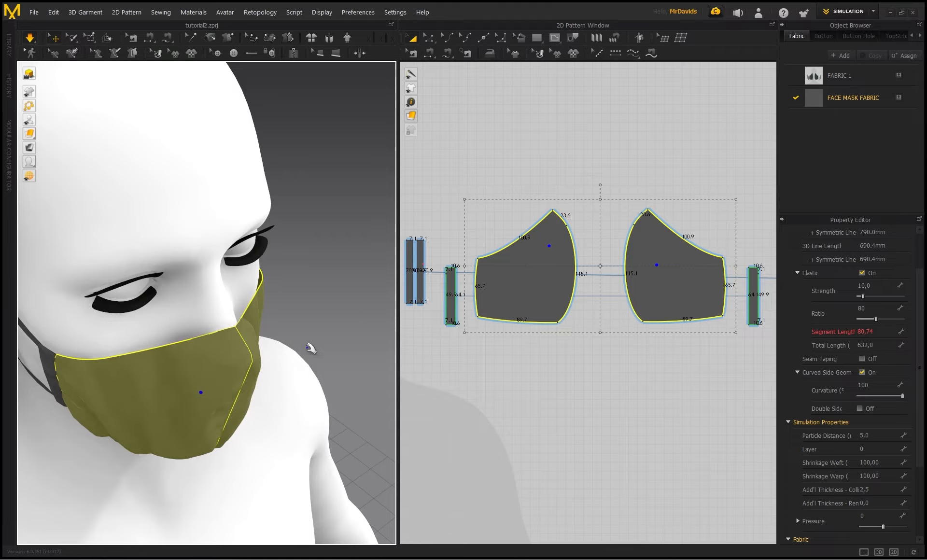
drag(875, 320, 880, 318)
click(481, 192)
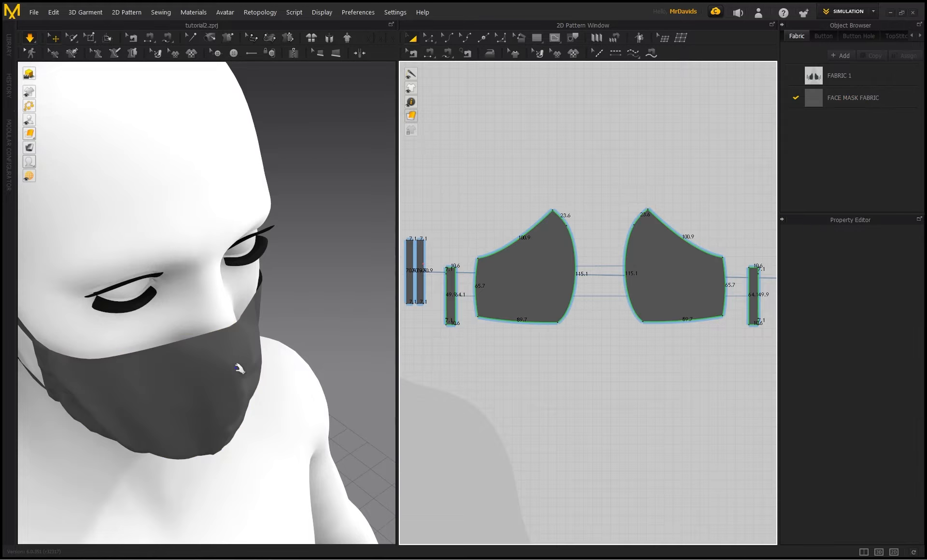
Tug each cup in turn with the simulation running to settle the fabric under the new elastic ratio
right_drag(238, 368, 211, 364)
key(space)
middle_drag(241, 325, 308, 271)
drag(178, 385, 255, 327)
key(ctrl+z)
click(334, 278)
key(space)
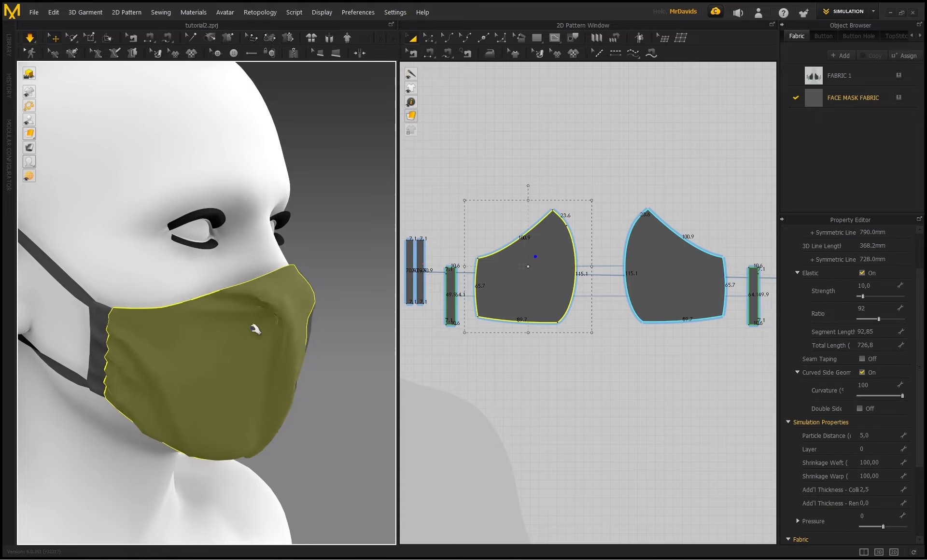
drag(202, 355, 285, 336)
mouse_move(287, 337)
right_down()
mouse_move(190, 335)
mouse_move(280, 331)
right_up()
click(301, 348)
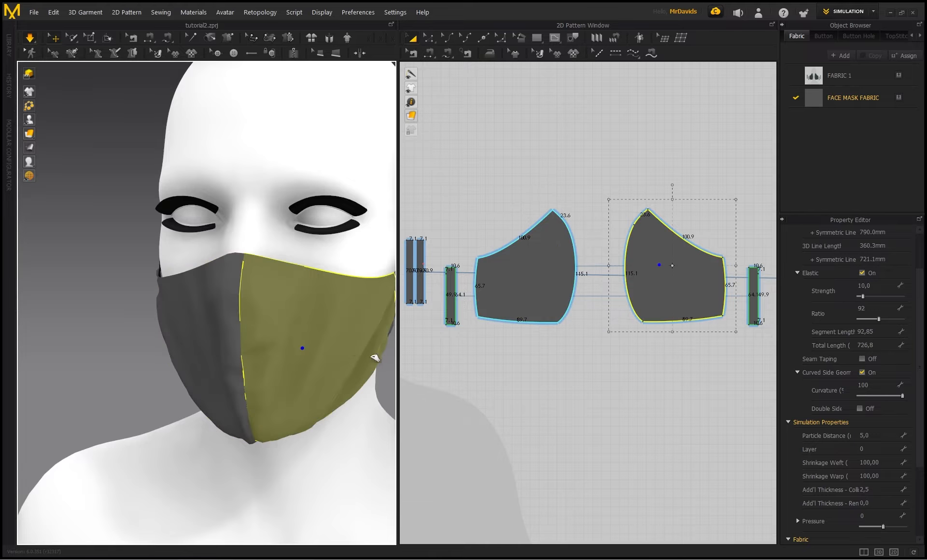
Pull the mask's fabric sideways across the mouth from the front view, leaving no pieces selected
scroll(220, 351, down, 2)
right_drag(192, 319, 214, 334)
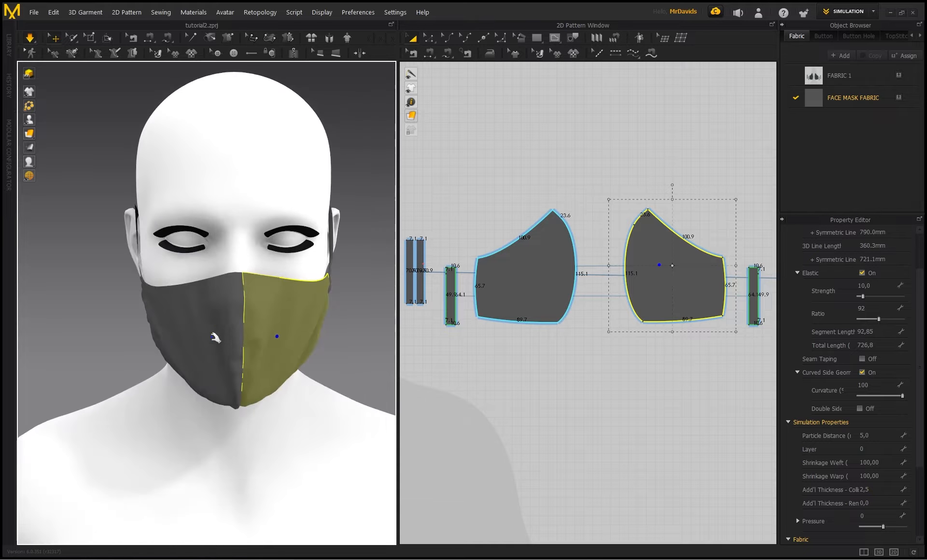
drag(213, 333, 324, 358)
drag(185, 332, 341, 322)
click(348, 321)
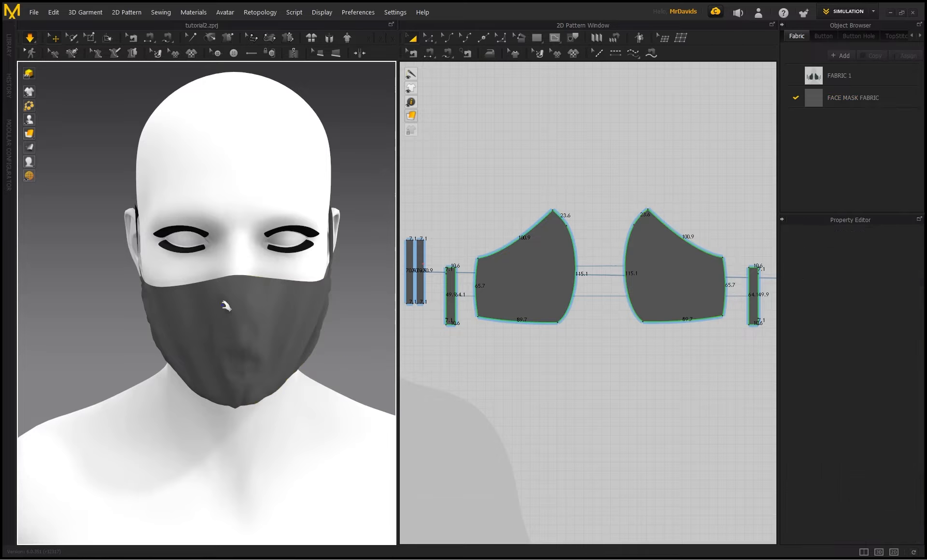
right_drag(222, 303, 273, 303)
middle_drag(273, 304, 227, 316)
Examine the physical property presets available for FACE MASK FABRIC
click(828, 97)
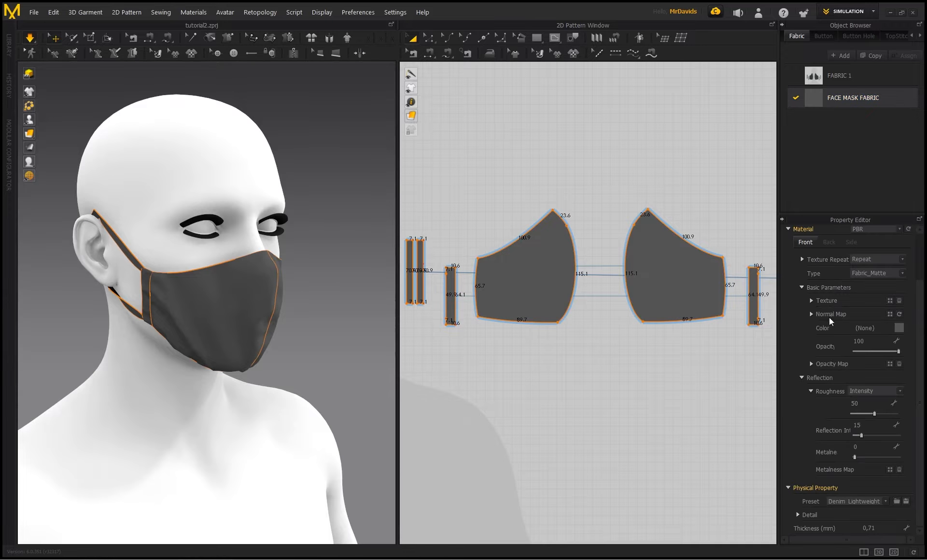
click(886, 501)
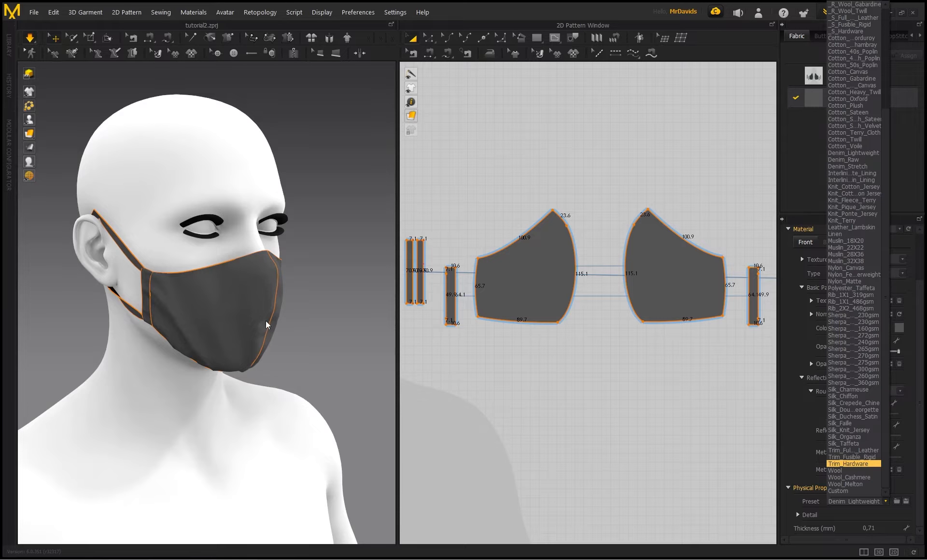
click(569, 371)
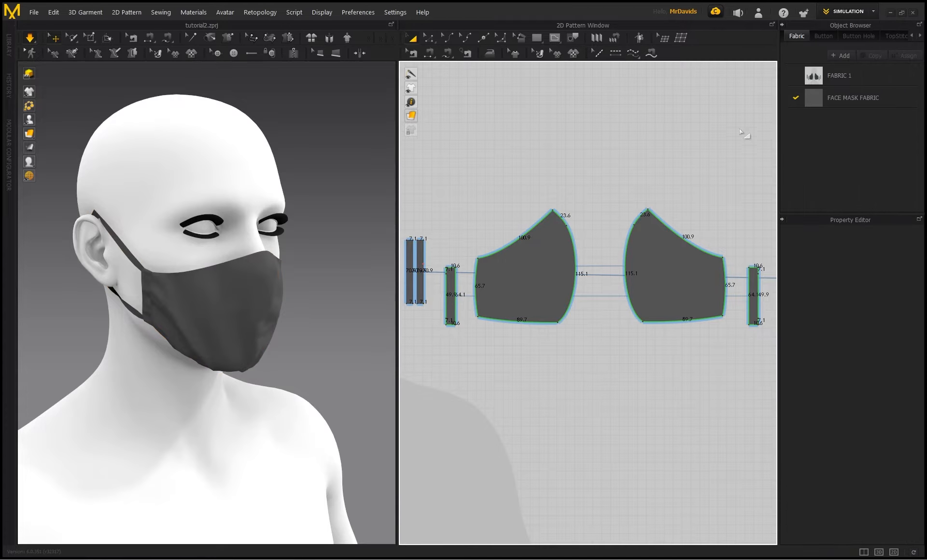
click(856, 104)
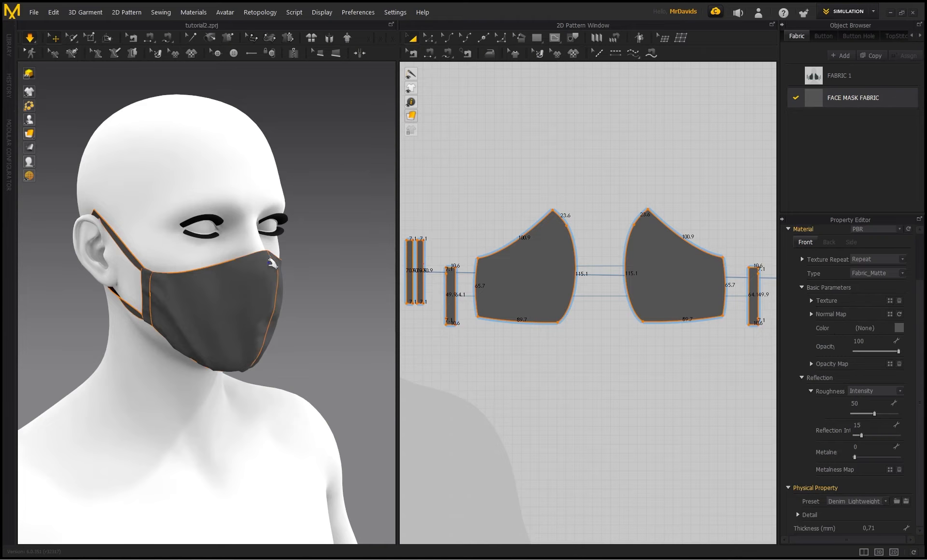
Tug the cup on the avatar's left side, and the one on its right, to smooth the fabric over the cheeks
right_drag(273, 264, 220, 308)
click(220, 308)
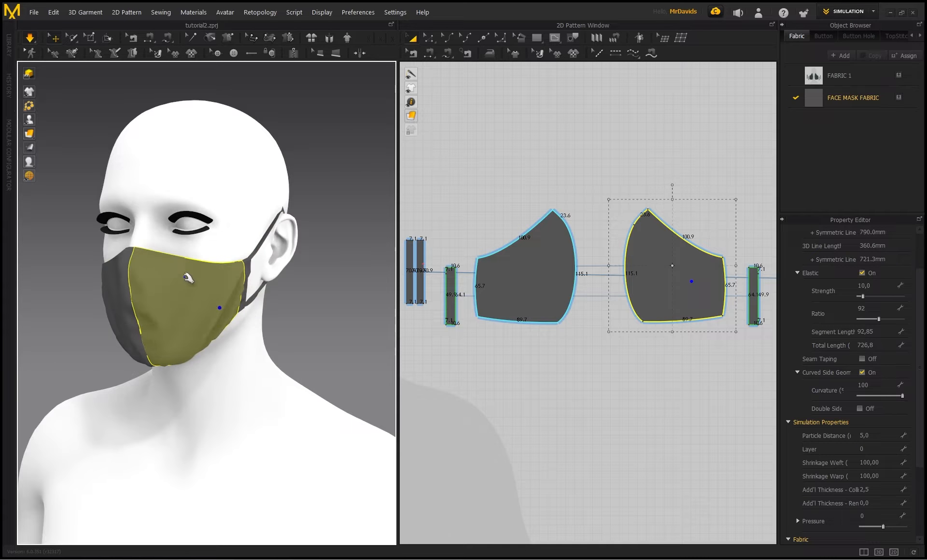
drag(185, 277, 160, 295)
right_drag(223, 225, 261, 216)
middle_drag(193, 251, 255, 242)
drag(178, 279, 157, 262)
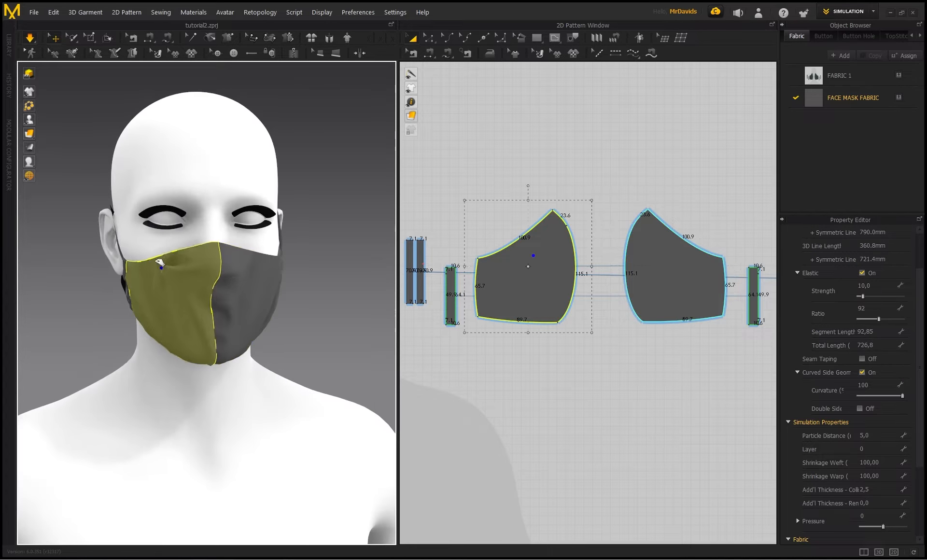
Tug both cups around the mouth and pull the mask's upper edge up over the nose bridge
click(248, 314)
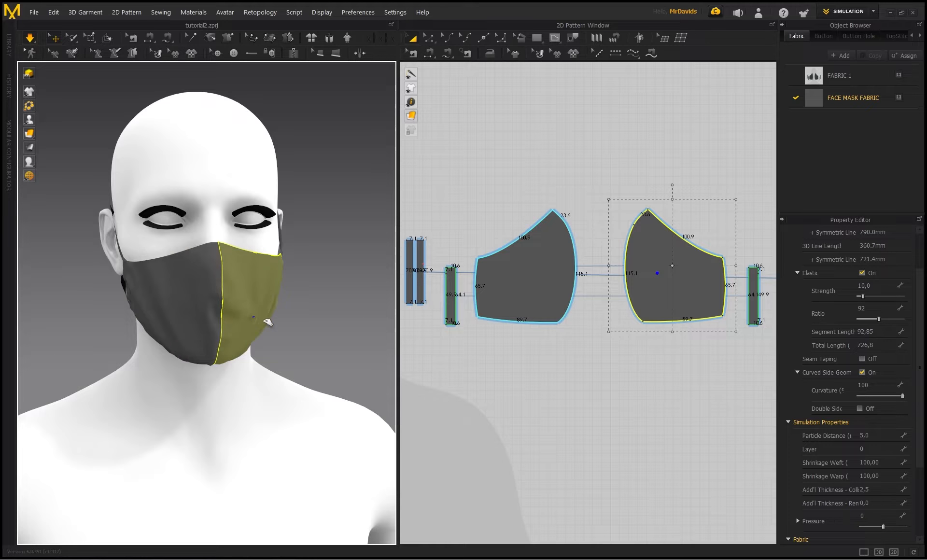
click(170, 309)
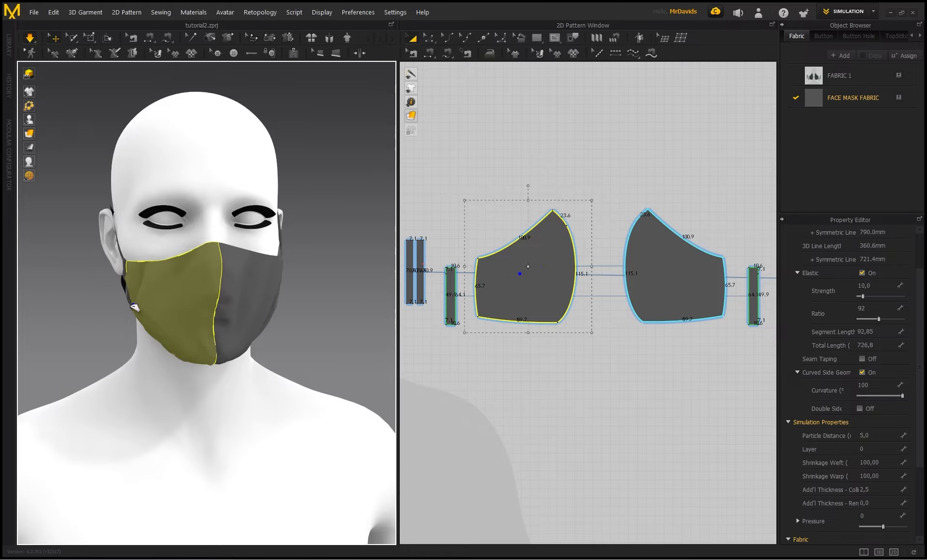
click(254, 296)
drag(214, 244, 218, 207)
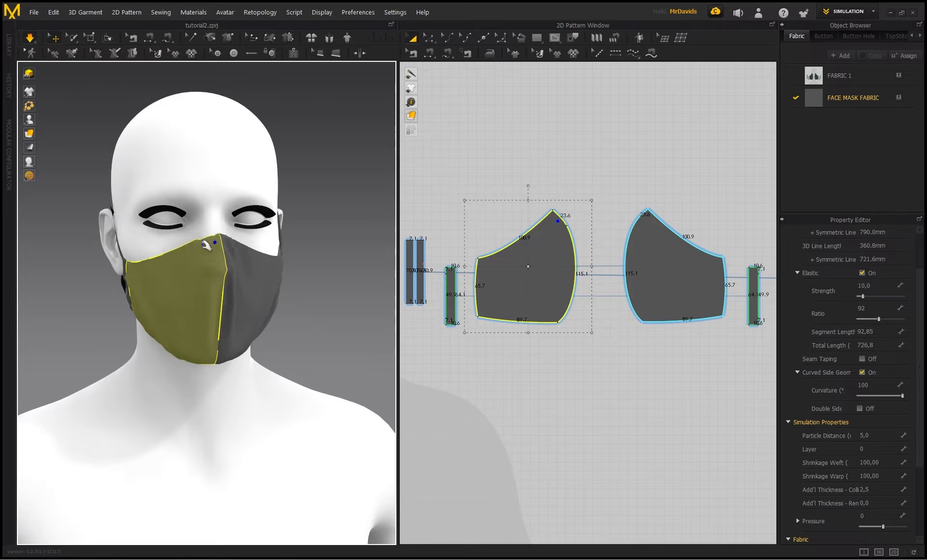
drag(191, 253, 192, 234)
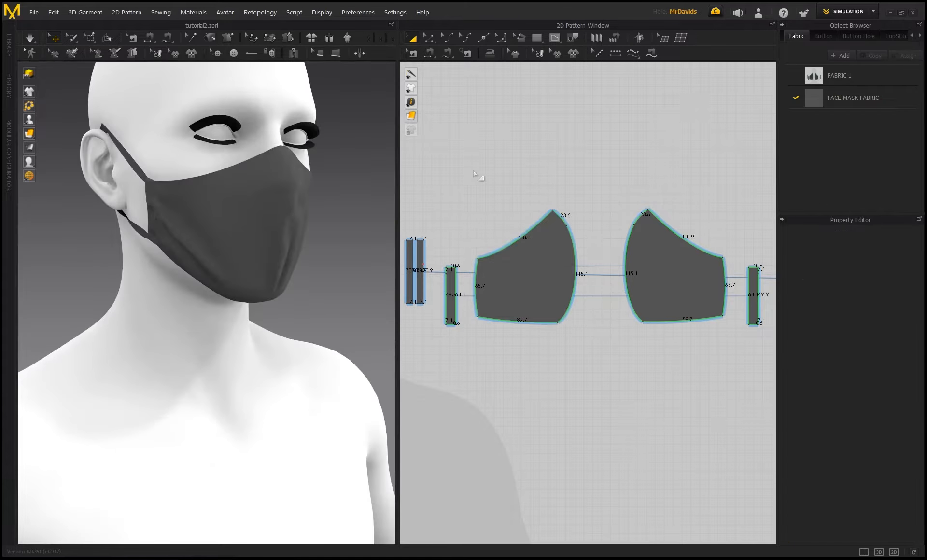
Select both cups and examine their elastic settings and fit from the side and front
click(529, 256)
shift+click(669, 271)
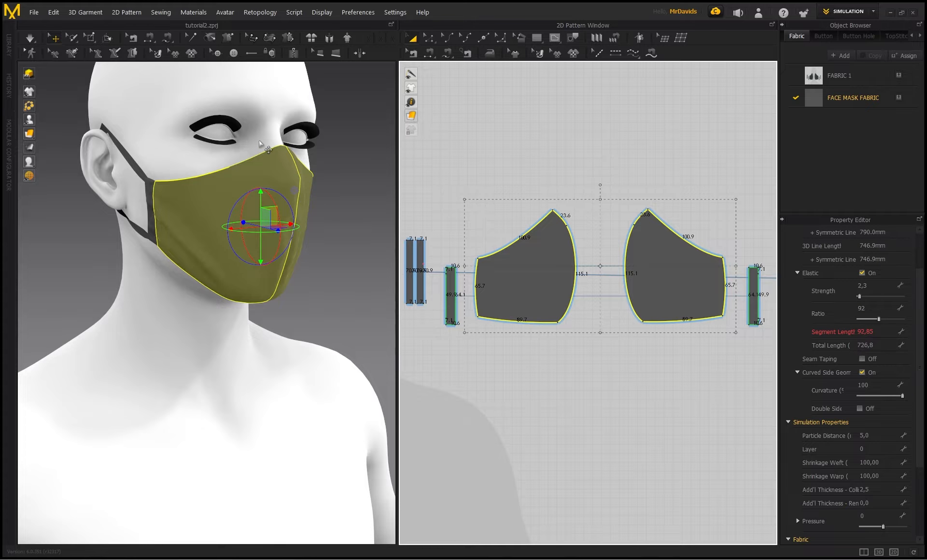
middle_drag(260, 141, 255, 156)
scroll(255, 156, up, 2)
middle_drag(326, 199, 311, 233)
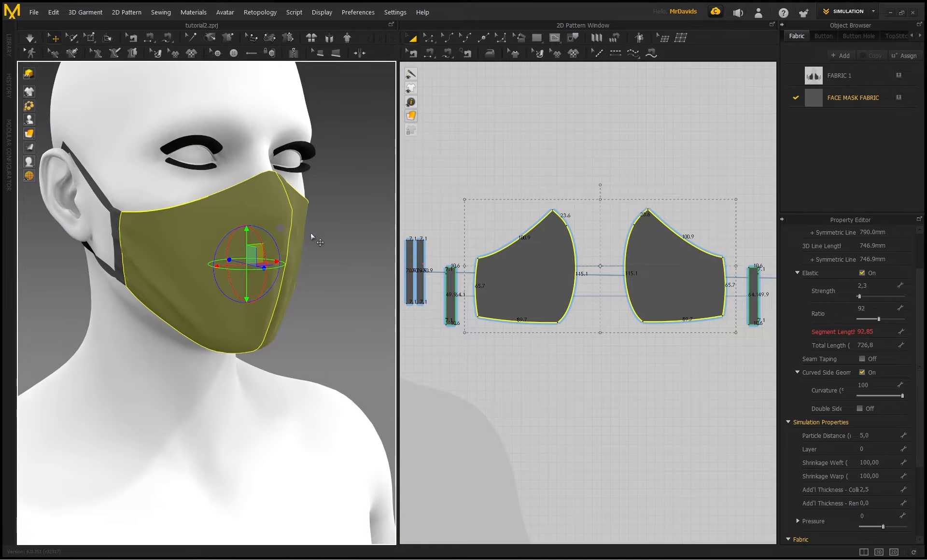
right_drag(346, 212, 279, 203)
middle_drag(279, 202, 217, 208)
Simulate the mask with no pieces selected and tug the cup on the avatar's right side up toward the eye
click(368, 245)
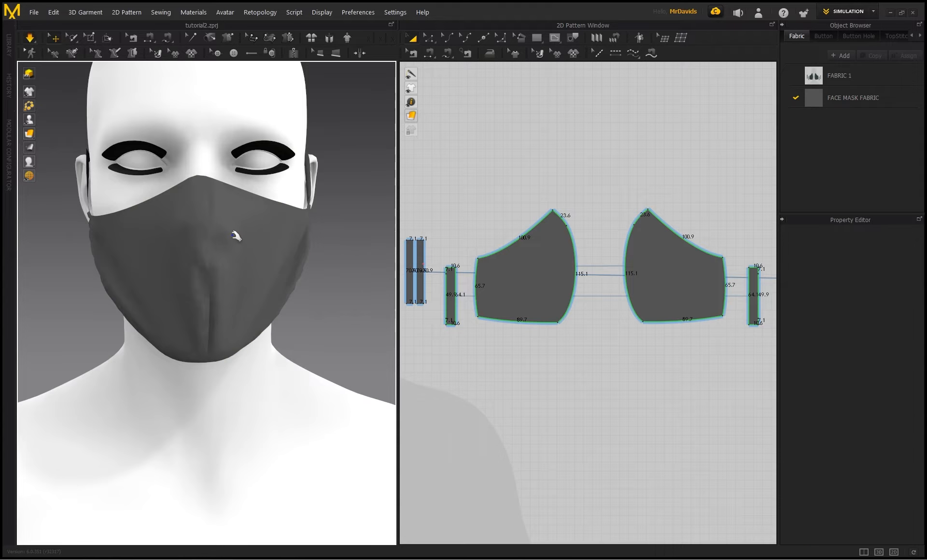
click(155, 239)
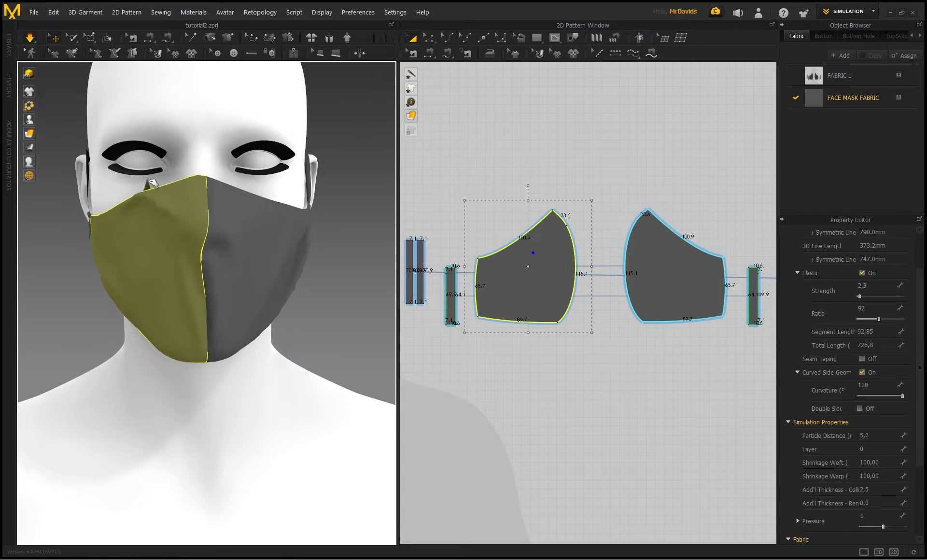
Tug both front mask panels on the avatar's face so the fabric settles while the simulation runs
click(249, 211)
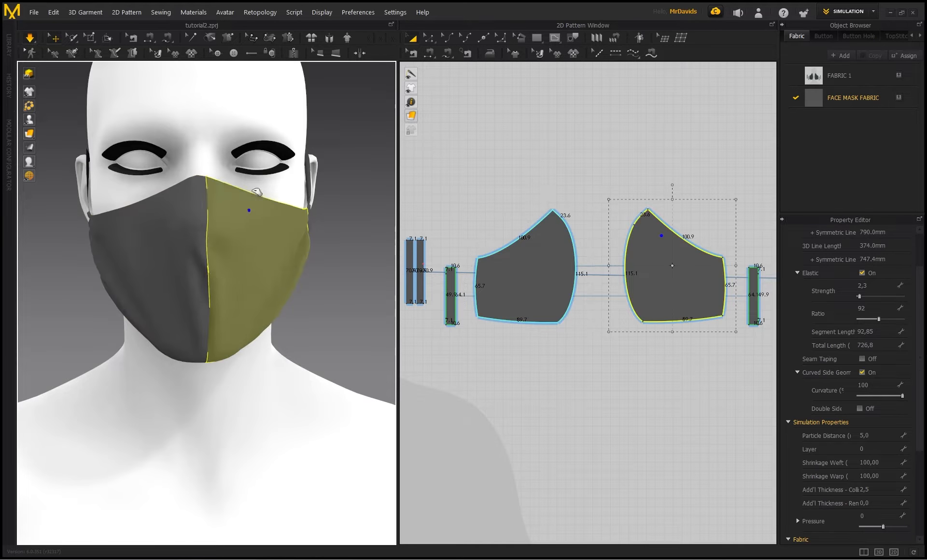
click(146, 253)
right_drag(132, 182, 191, 262)
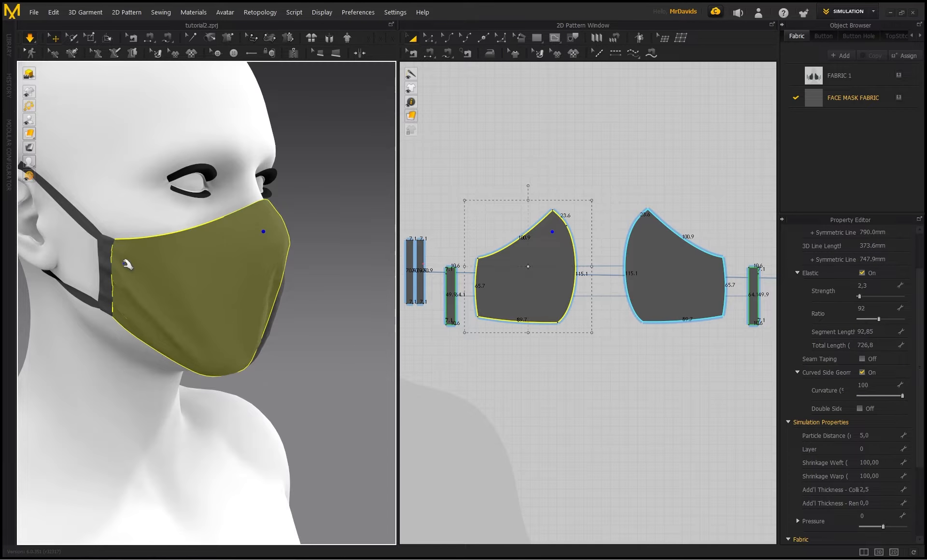
click(303, 262)
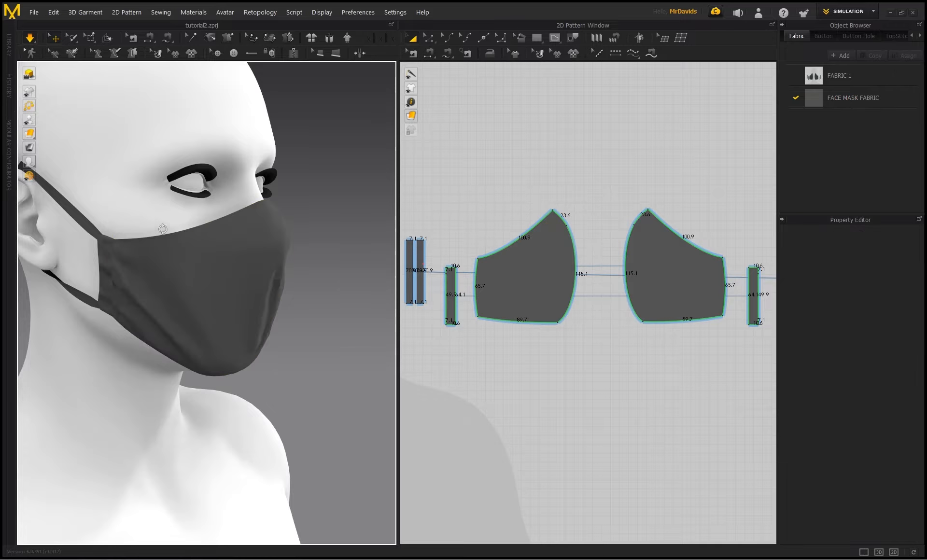
Pull the mask fabric near the centre seam up toward the nose bridge and adjust both panels' upper areas
right_drag(162, 229, 175, 257)
right_drag(214, 252, 153, 263)
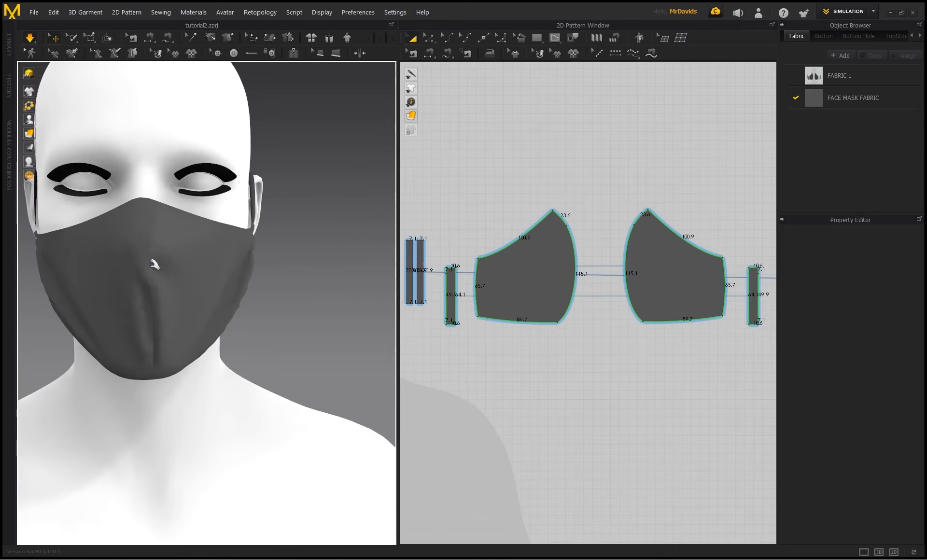
middle_drag(102, 288, 182, 273)
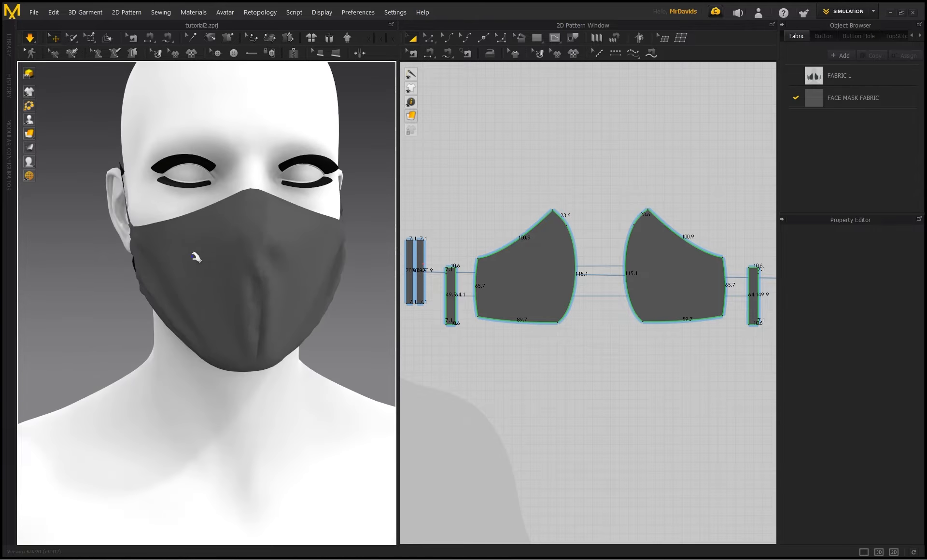
middle_drag(300, 265, 259, 302)
right_drag(215, 264, 182, 201)
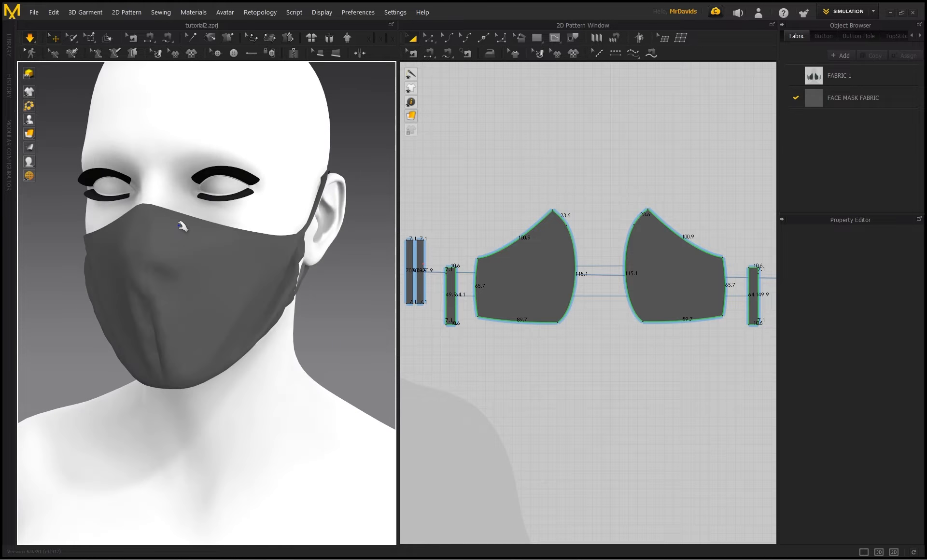
click(147, 256)
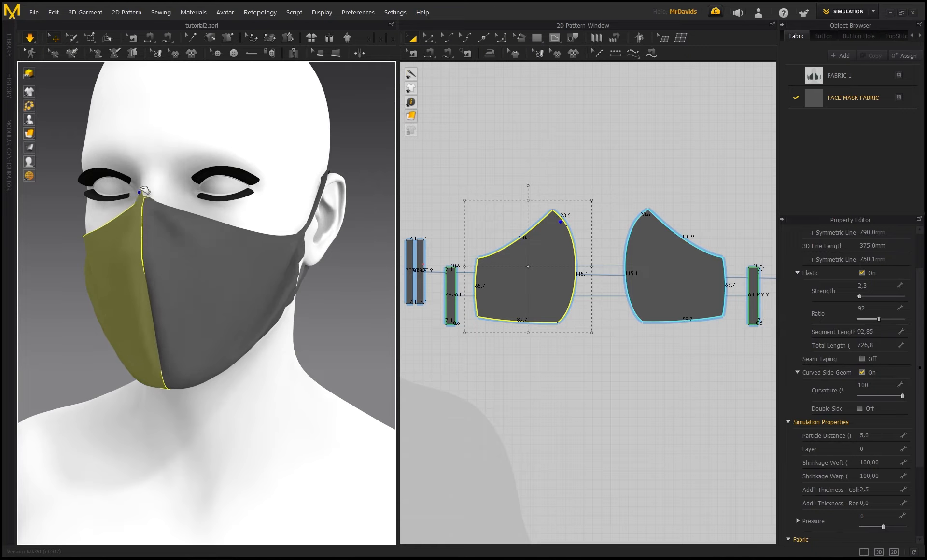
click(182, 208)
click(127, 234)
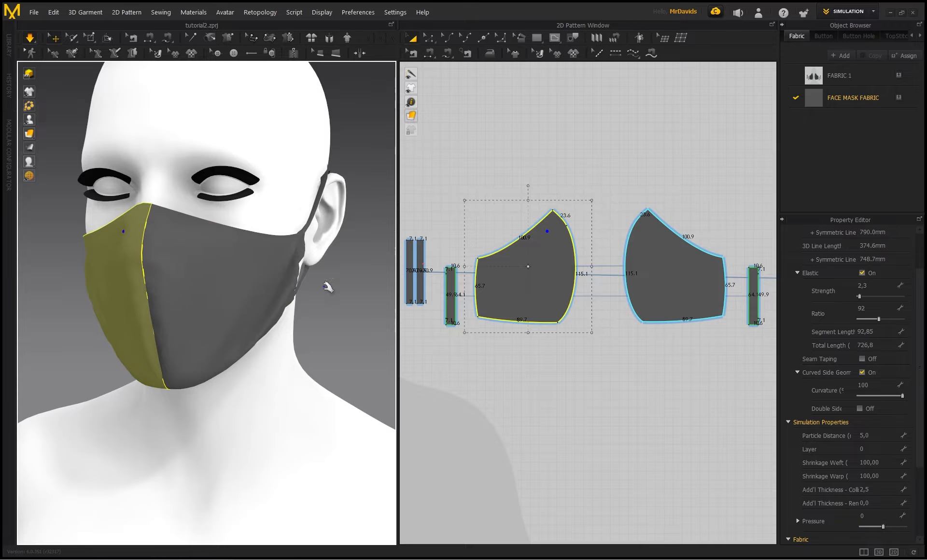
Tug the two front panels beside the nose to centre the middle seam and even out the upper edge
right_drag(233, 261, 207, 176)
click(208, 202)
click(127, 216)
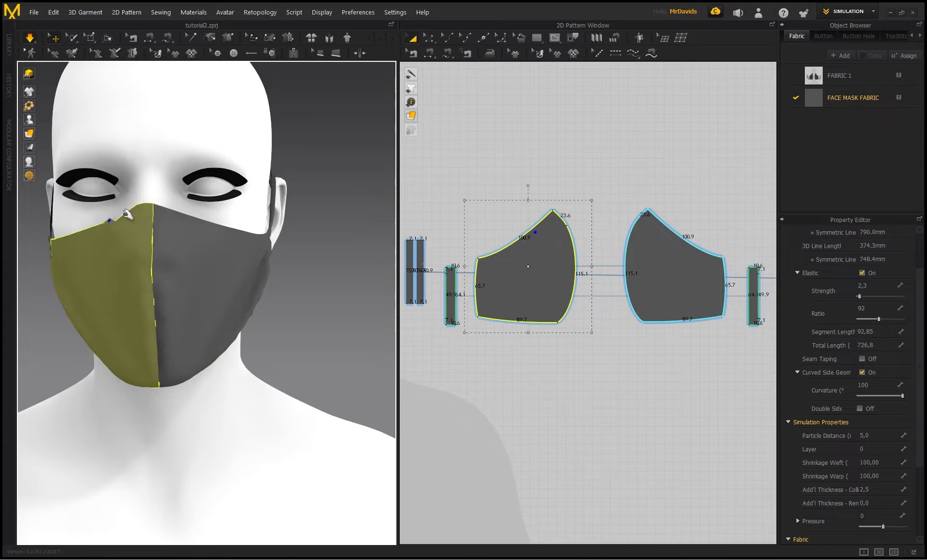
right_drag(127, 215, 182, 213)
click(211, 202)
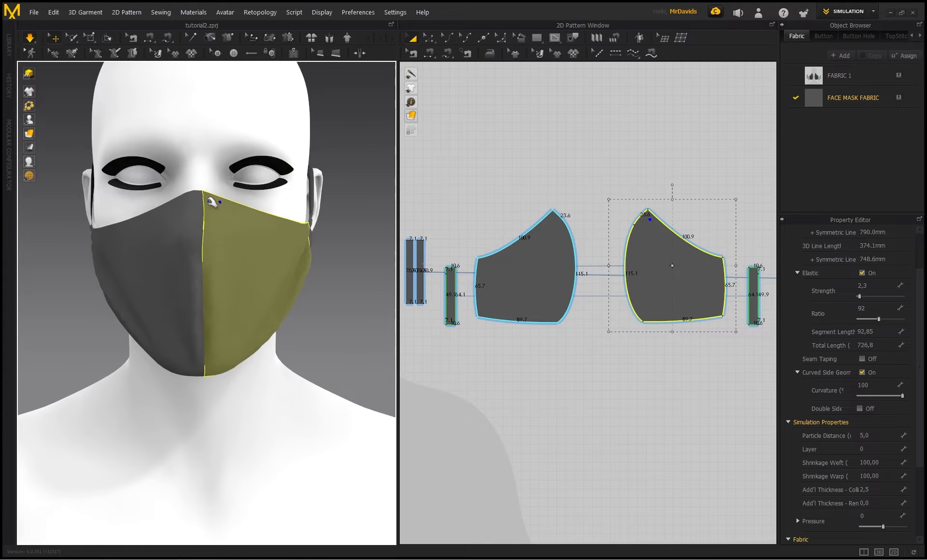
click(169, 218)
click(223, 191)
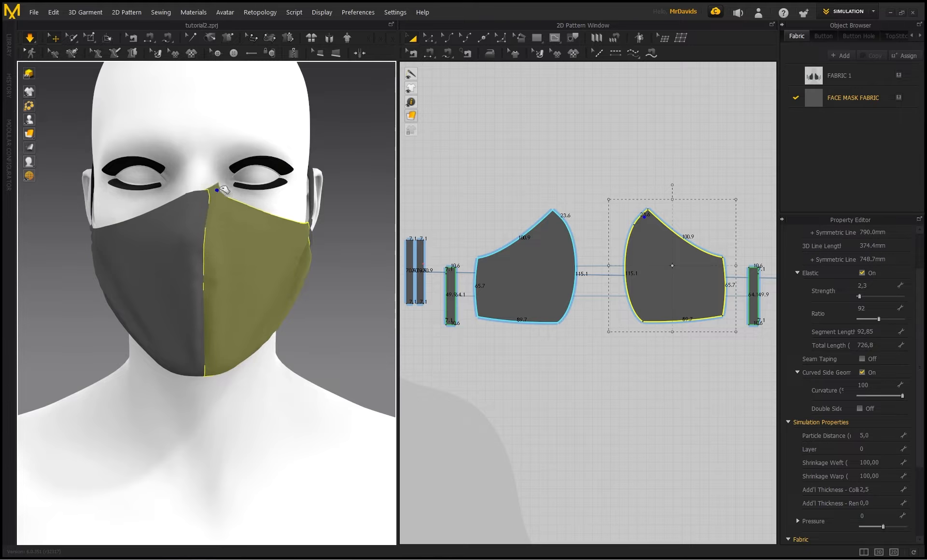
drag(217, 190, 255, 213)
click(209, 201)
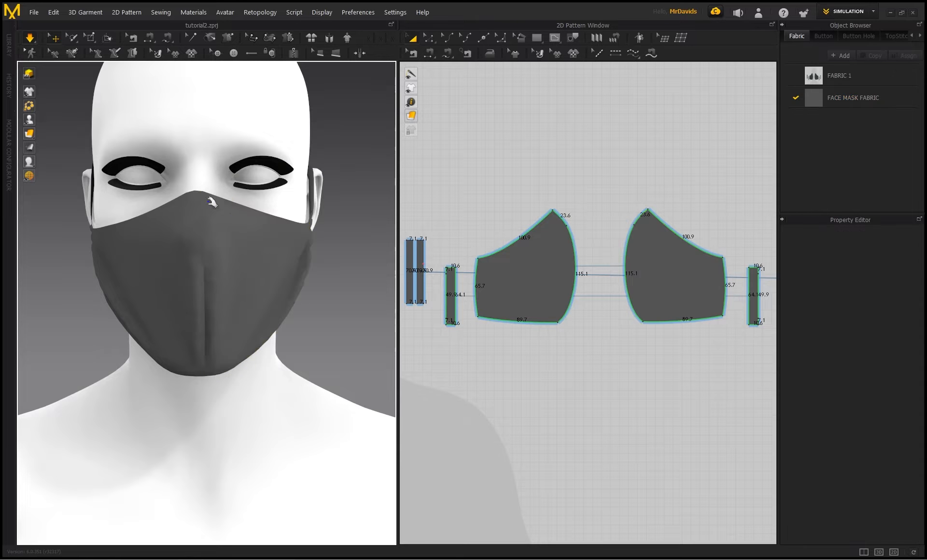
Pull the mask fabric forward at the nose bridge in a side view to refine its fit
right_drag(211, 202, 234, 233)
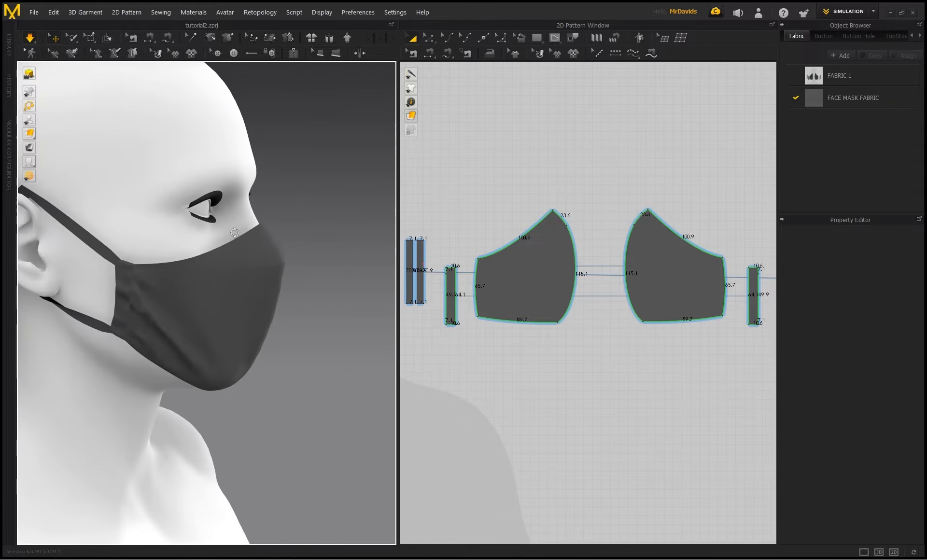
drag(235, 233, 272, 231)
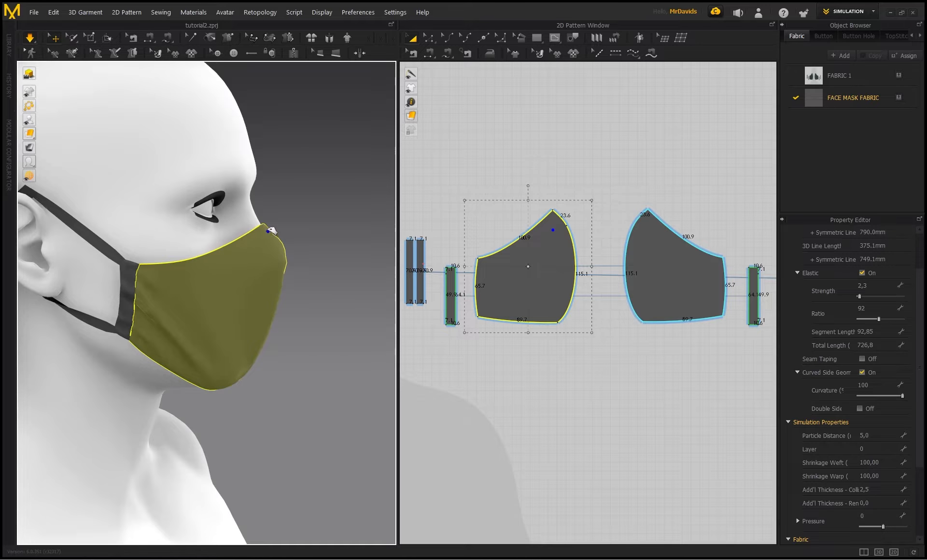
right_drag(271, 231, 141, 240)
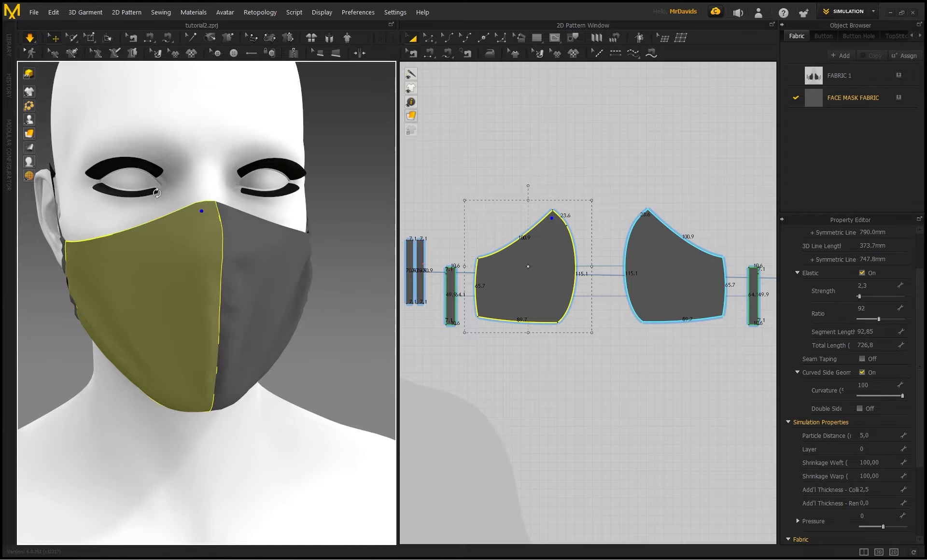
right_drag(157, 194, 148, 247)
Examine the curved upper edge of the front panel pattern and the simulated mask's fit from several angles
scroll(582, 241, up, 2)
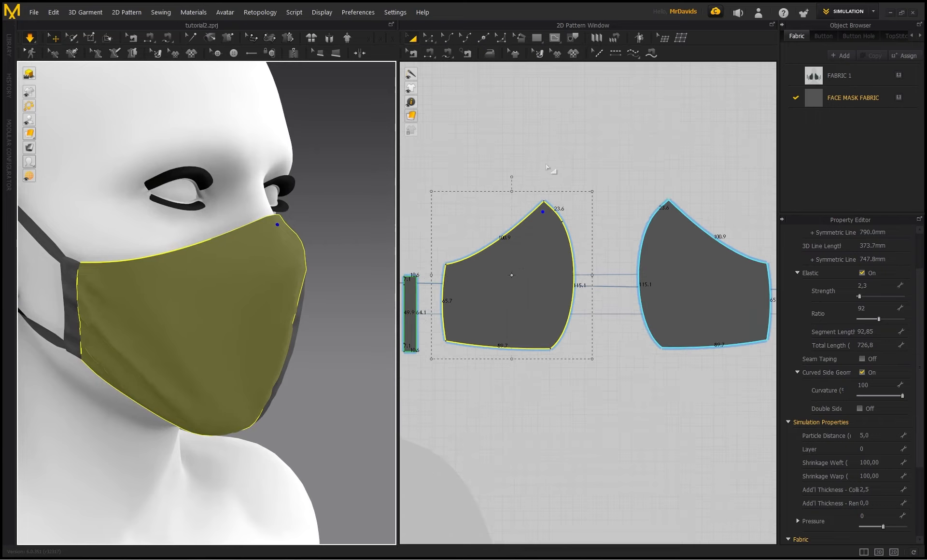
click(546, 164)
click(494, 246)
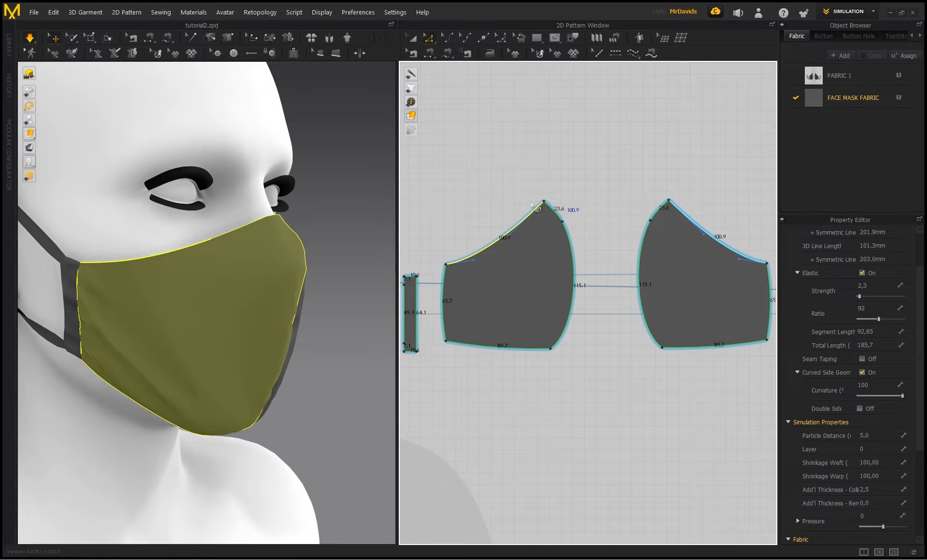
right_drag(236, 275, 146, 312)
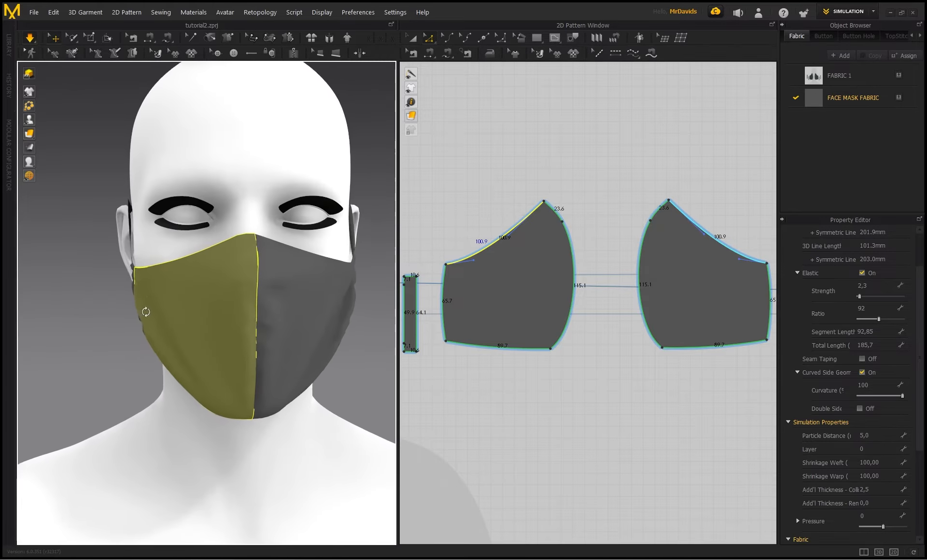
click(359, 352)
right_drag(265, 275, 235, 326)
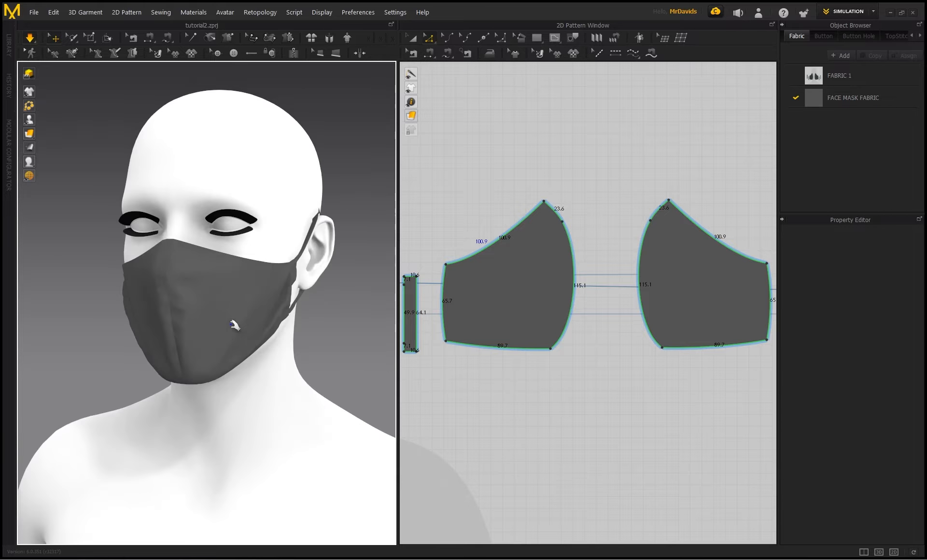
click(235, 326)
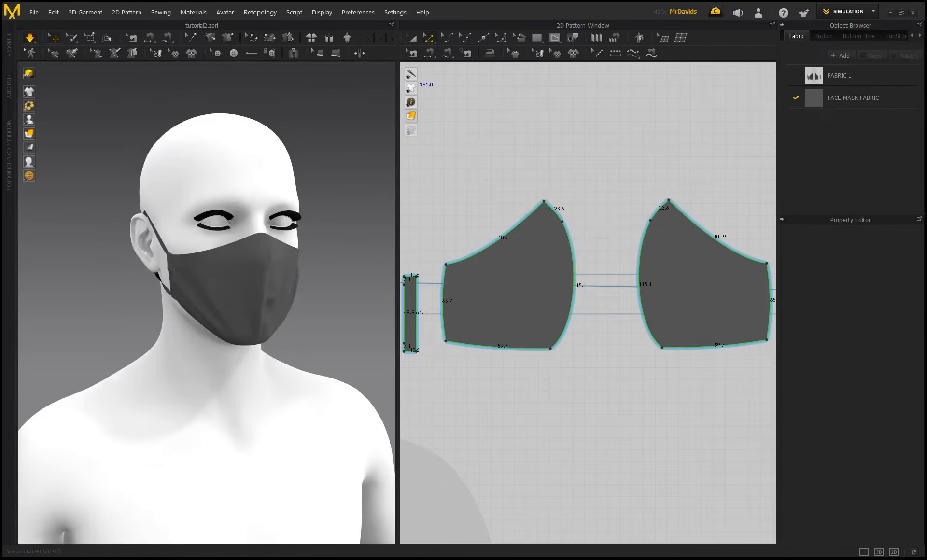
right_drag(269, 302, 263, 269)
right_drag(226, 242, 58, 195)
scroll(263, 281, up, 5)
scroll(263, 281, up, 3)
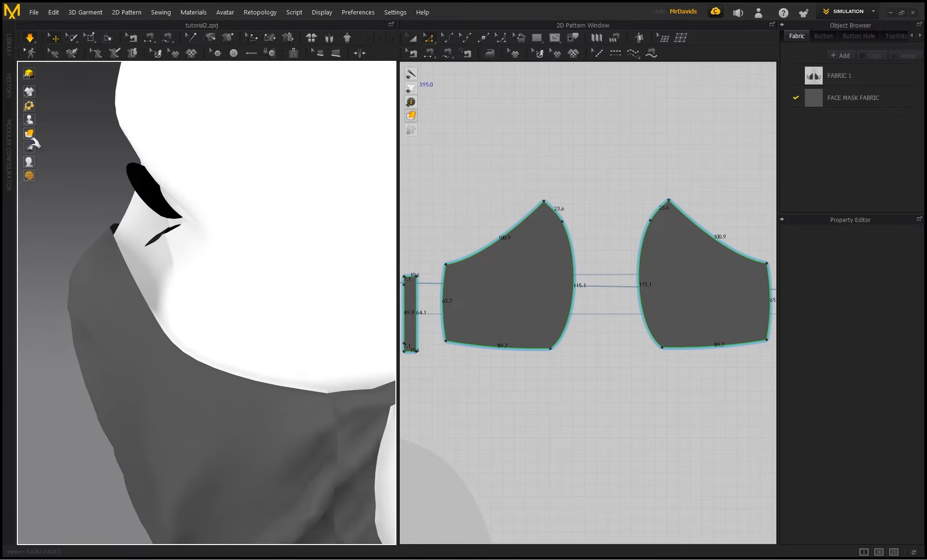
Switch the 3D garment display to the thick textured surface
mouse_move(30, 134)
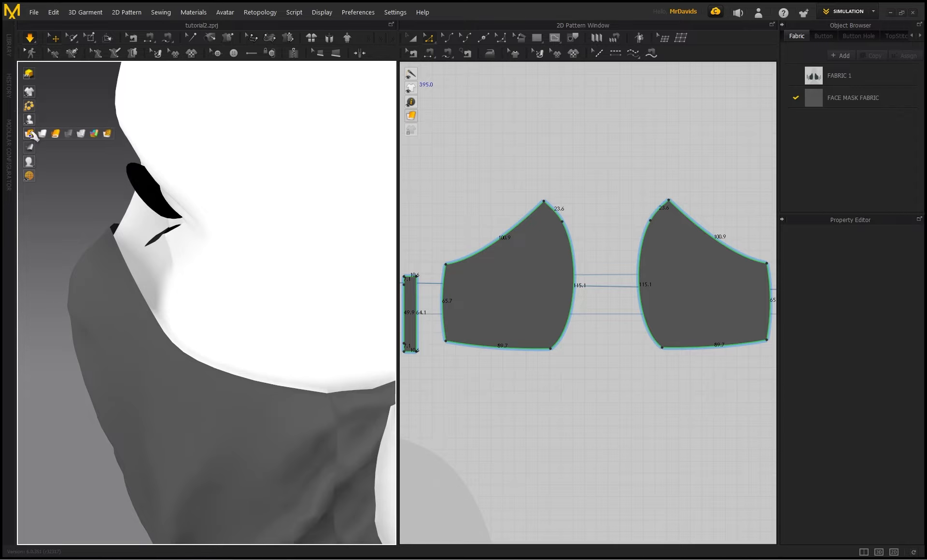
click(58, 134)
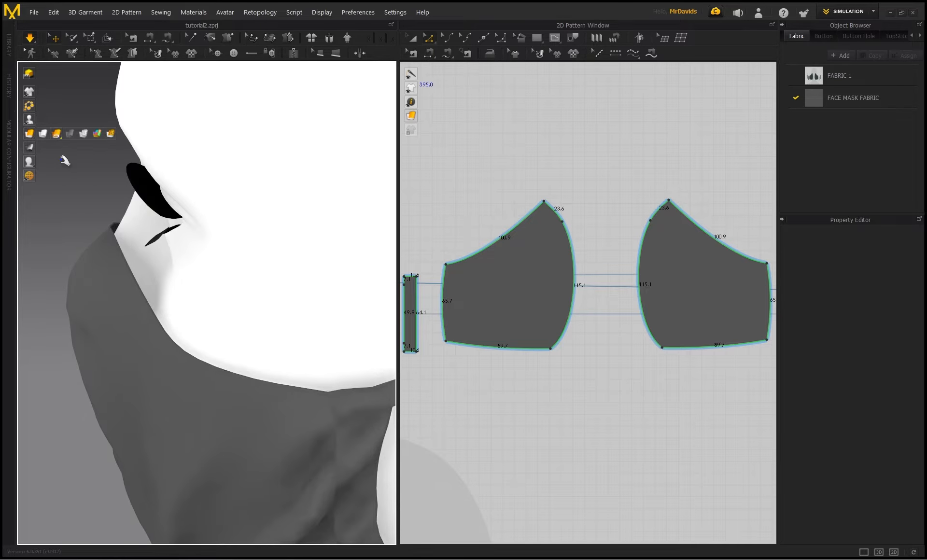
scroll(151, 248, down, 5)
right_drag(152, 249, 281, 249)
scroll(693, 303, down, 5)
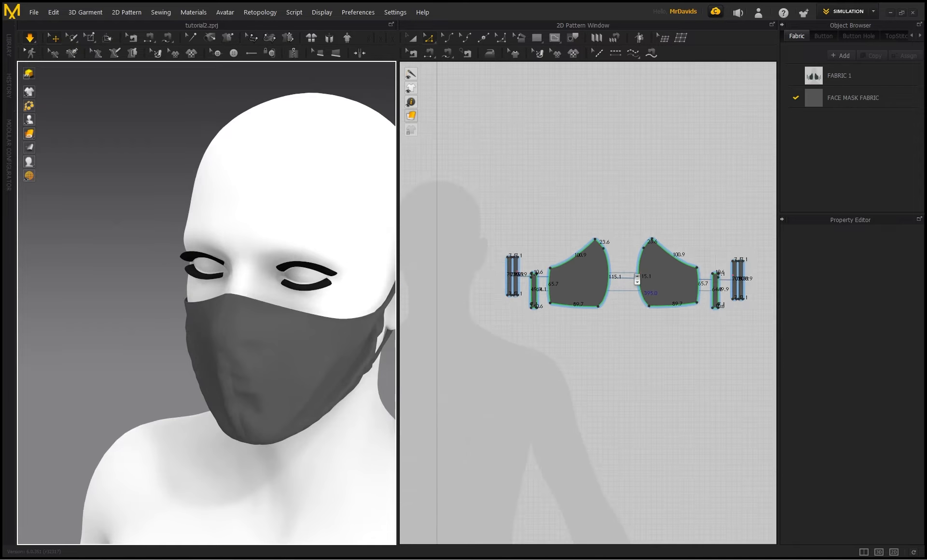
Select all strap and side strip patterns without the two front panels and set their additional rendering thickness to 2
scroll(694, 303, up, 3)
drag(701, 301, 436, 189)
scroll(528, 249, up, 2)
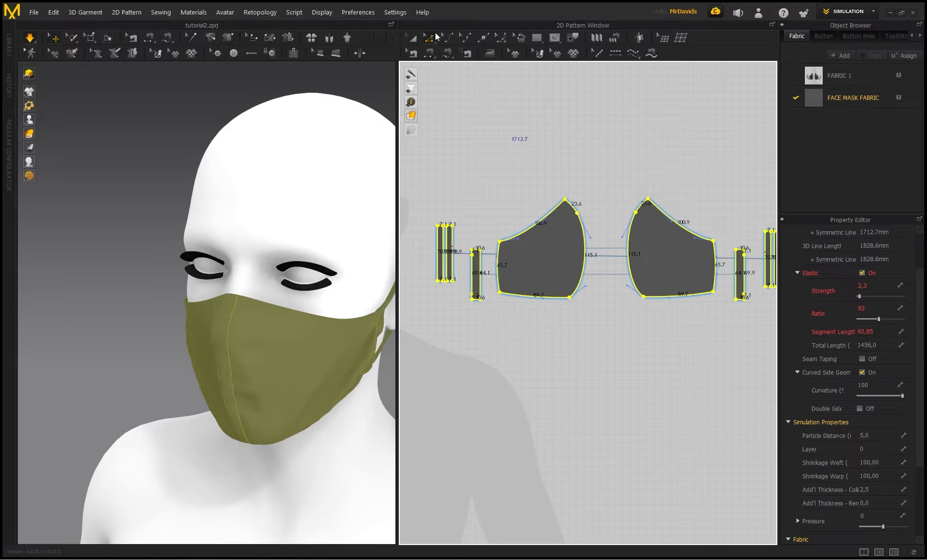
click(415, 42)
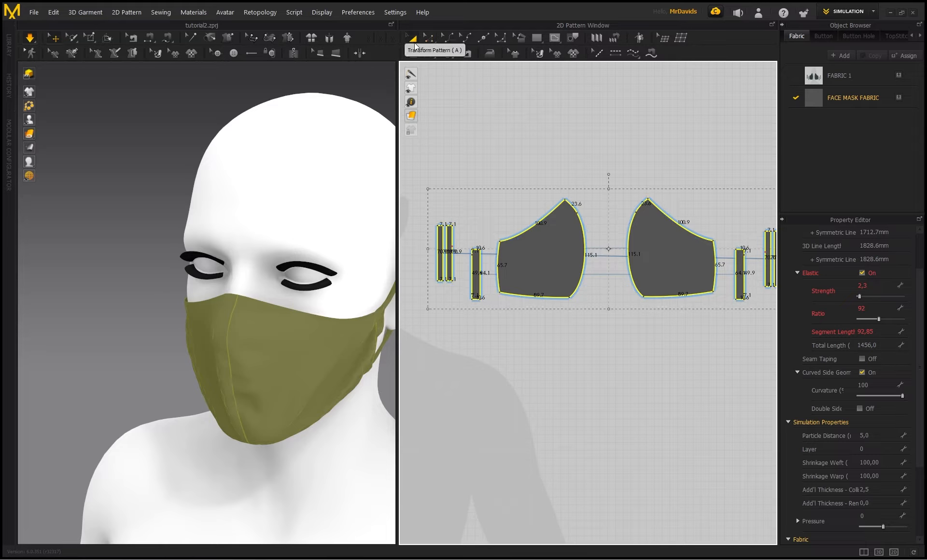
shift+click(556, 263)
shift+click(680, 258)
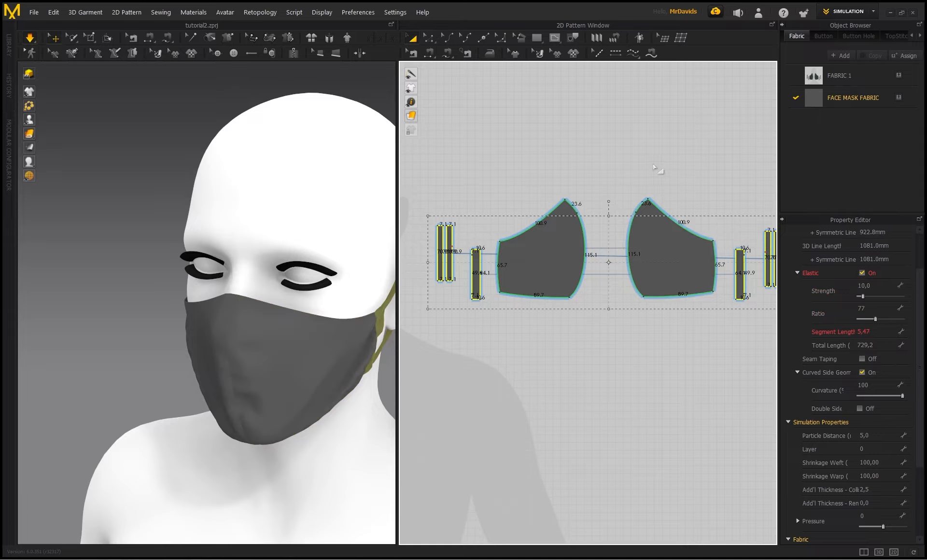
middle_drag(653, 166, 616, 167)
right_drag(330, 257, 264, 279)
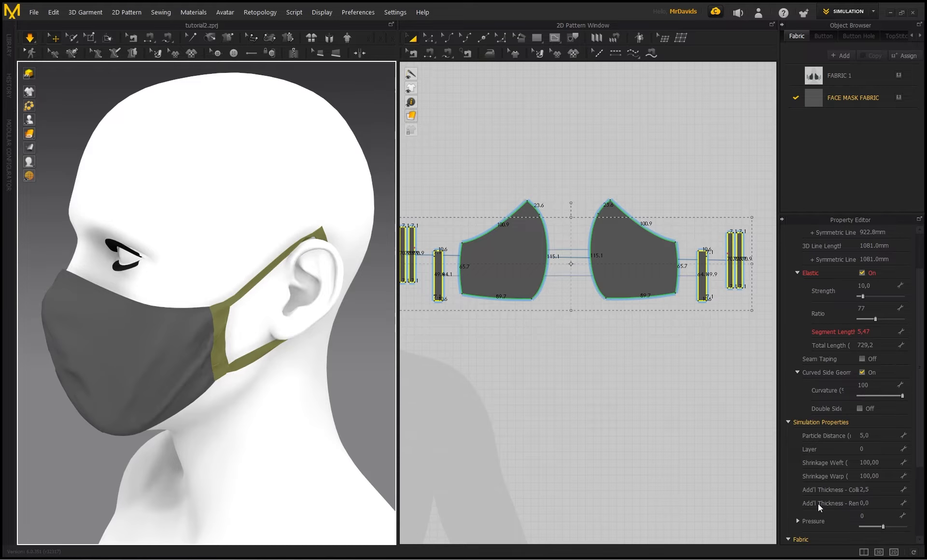
click(873, 503)
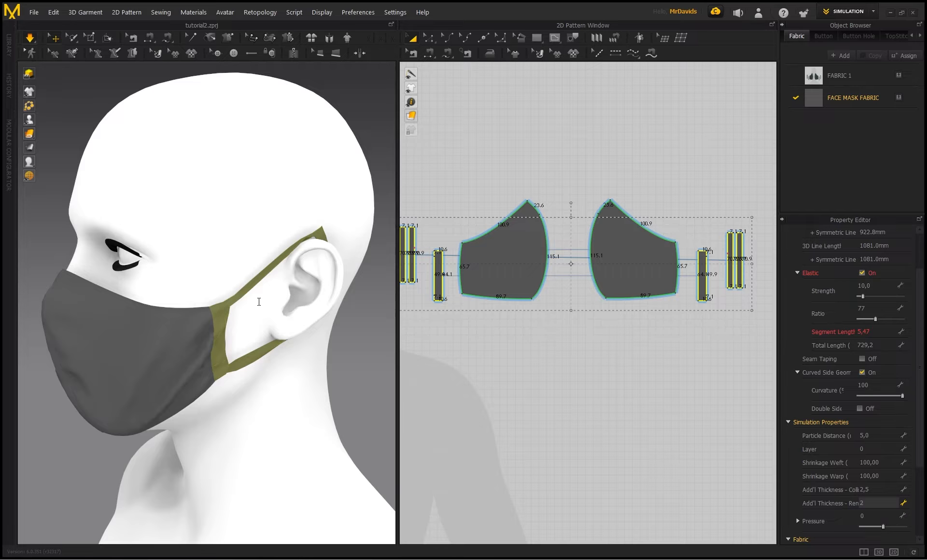
key(Return)
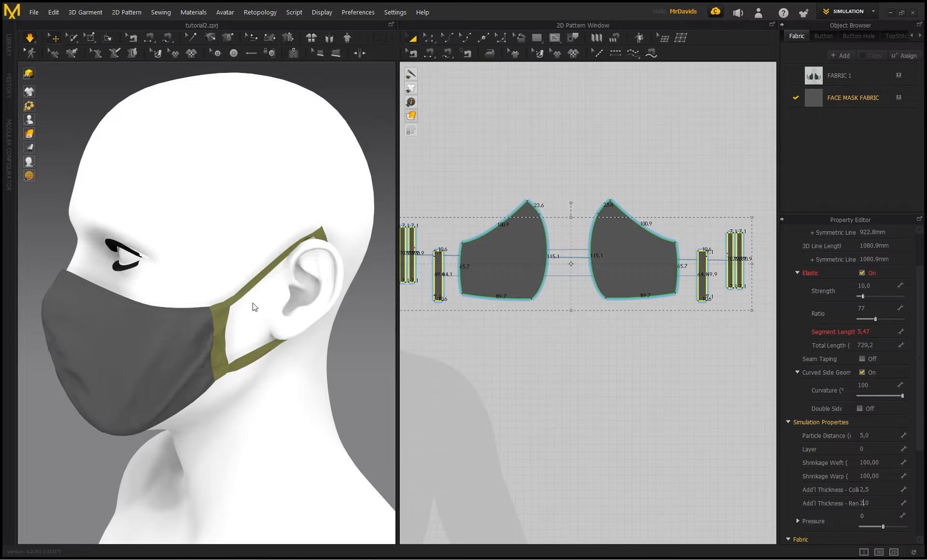
Set the additional rendering thickness of the two front mask panels to 1
scroll(254, 307, up, 3)
right_drag(254, 307, 307, 329)
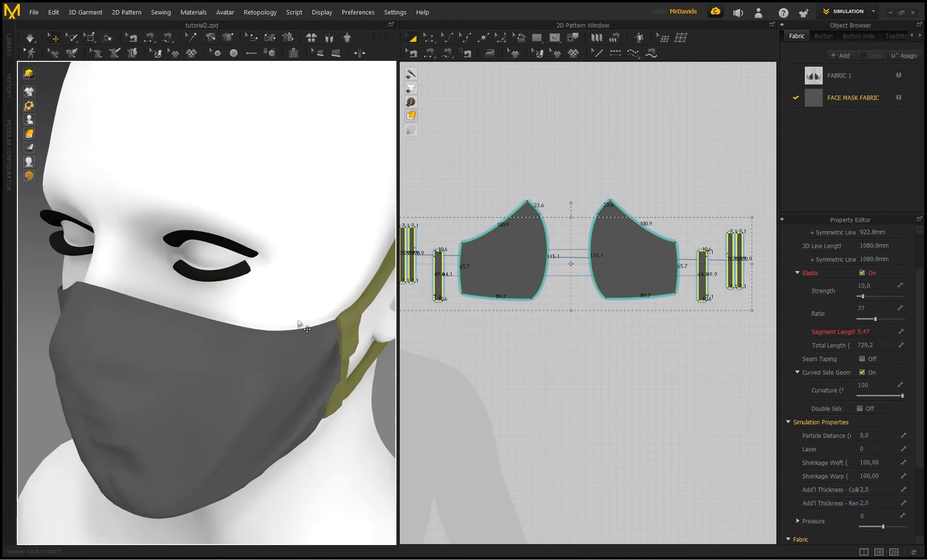
middle_drag(333, 321, 207, 331)
scroll(207, 331, up, 3)
right_drag(207, 332, 351, 281)
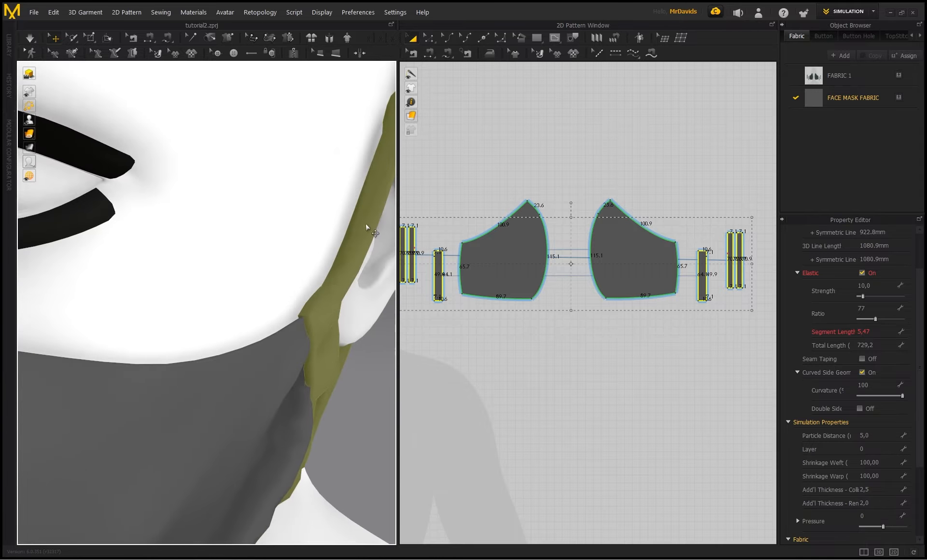
click(511, 257)
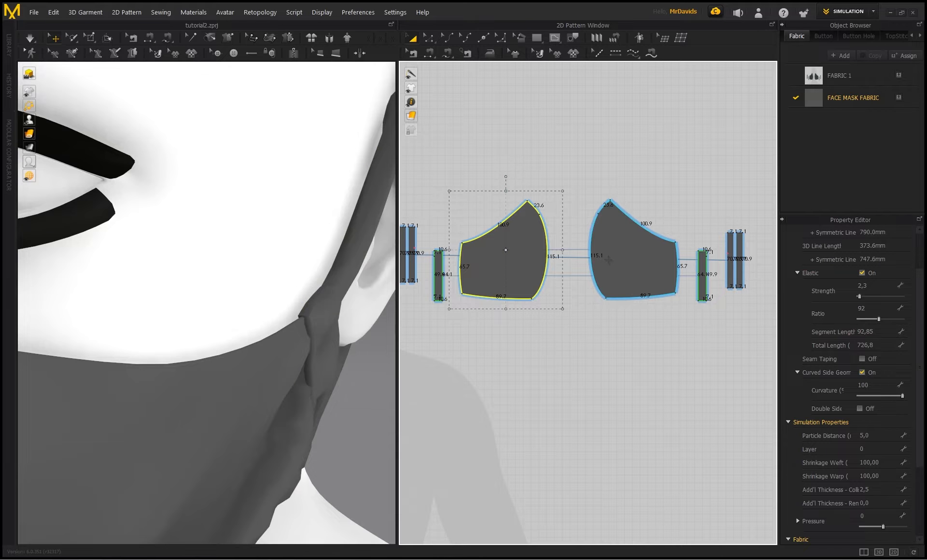
shift+click(630, 258)
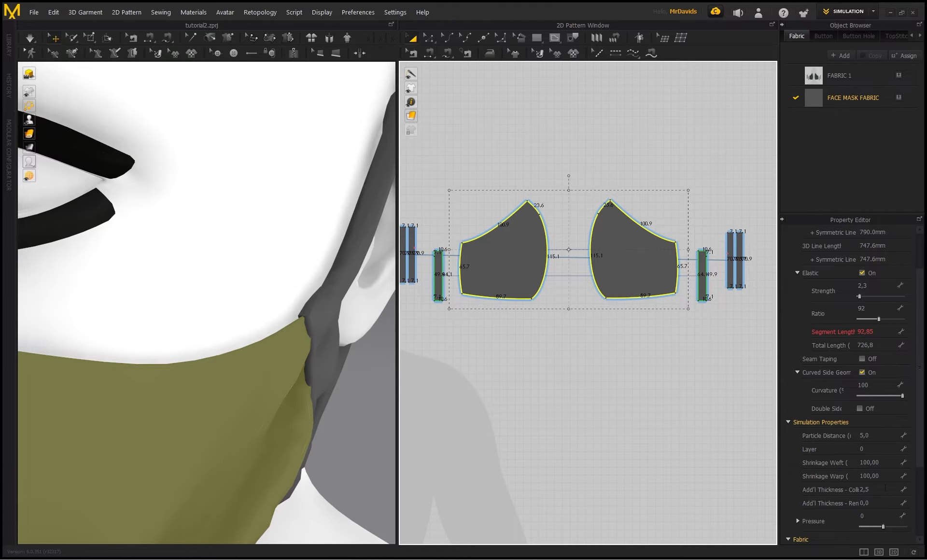
click(873, 503)
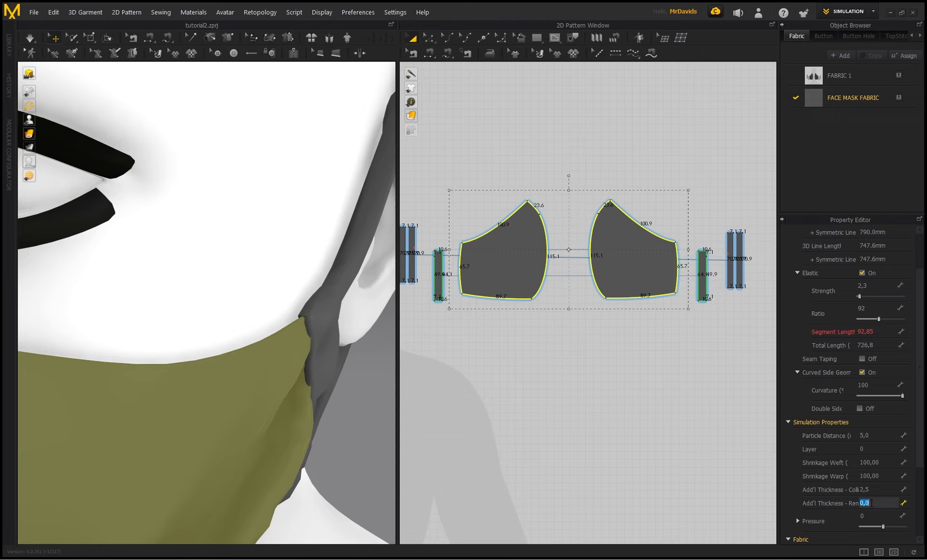
text(1)
key(Return)
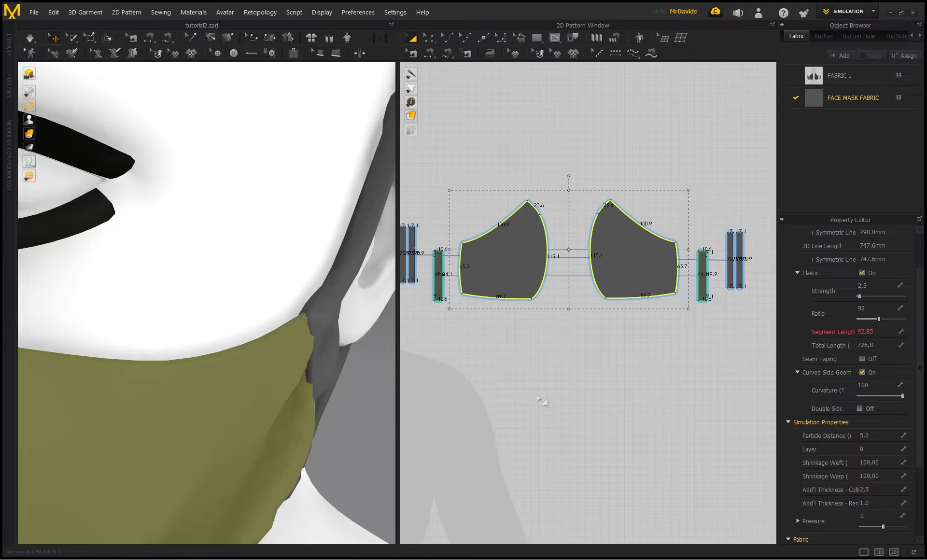
click(539, 382)
Examine the thickened mask edges, side strips and straps up close and from both sides of the head
scroll(296, 332, down, 2)
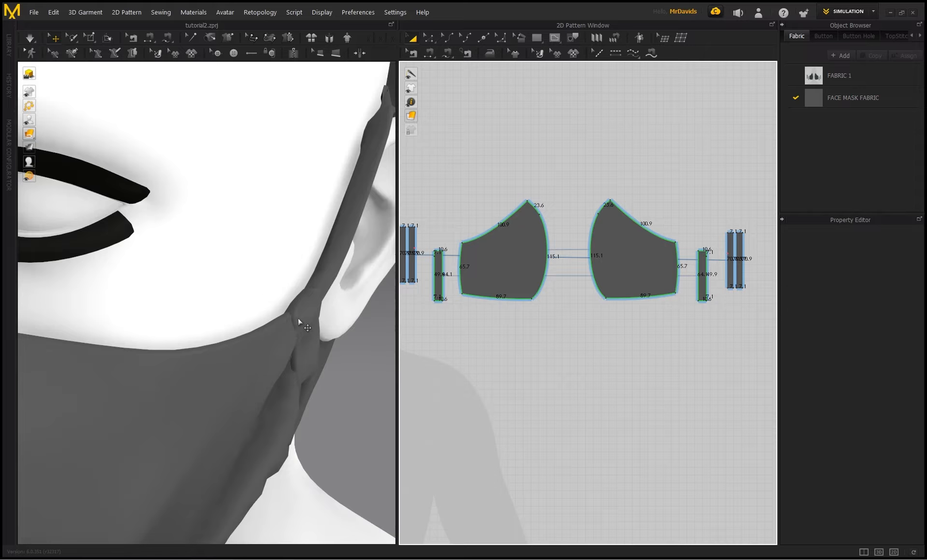
middle_drag(183, 369, 310, 270)
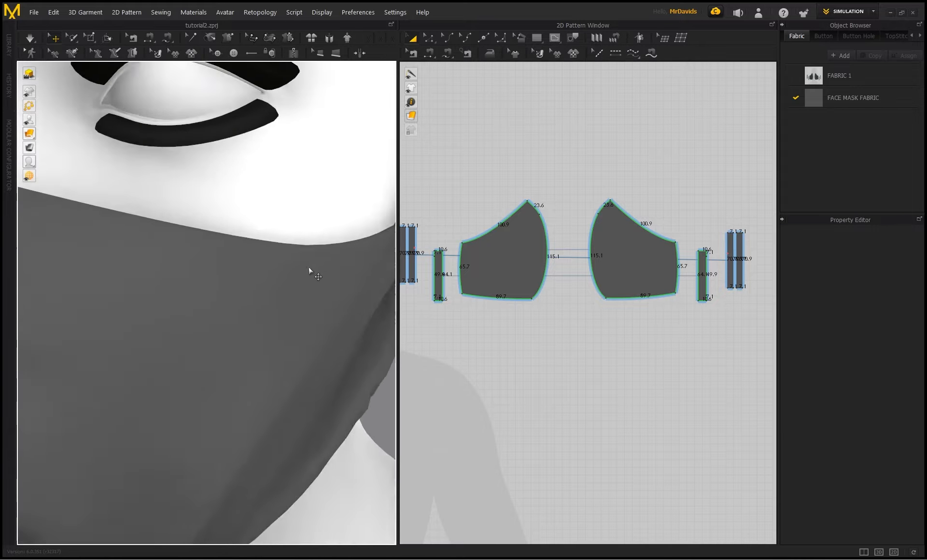
scroll(299, 273, down, 5)
right_drag(194, 278, 267, 334)
scroll(257, 289, down, 1)
scroll(243, 333, up, 3)
scroll(309, 334, down, 4)
scroll(269, 332, down, 1)
middle_drag(360, 324, 298, 319)
right_drag(298, 319, 159, 329)
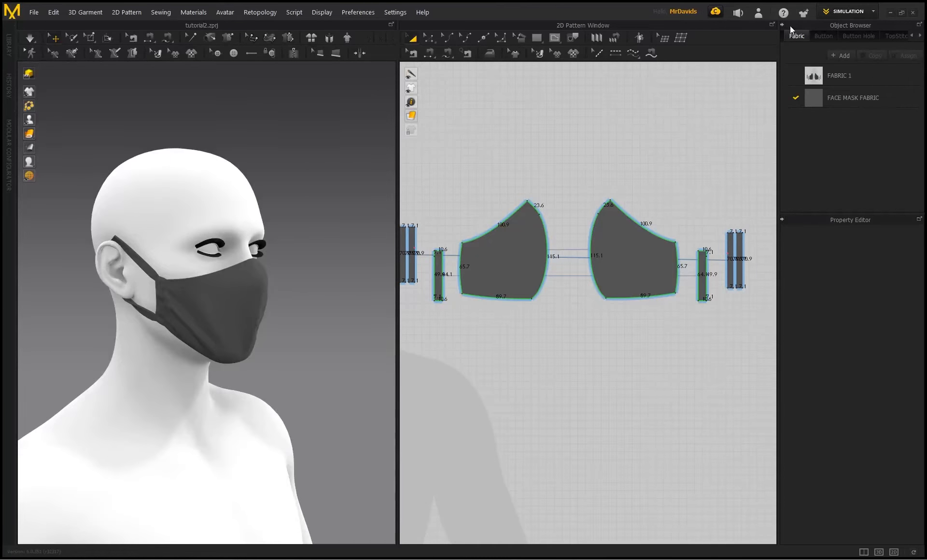
Duplicate the FACE MASK FABRIC material and edit the copy's name
click(840, 99)
click(872, 56)
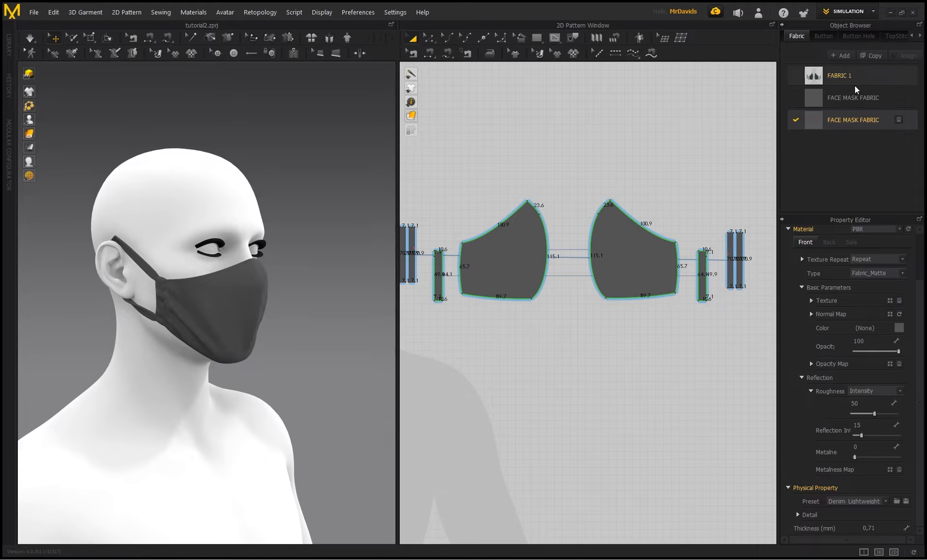
double_click(865, 120)
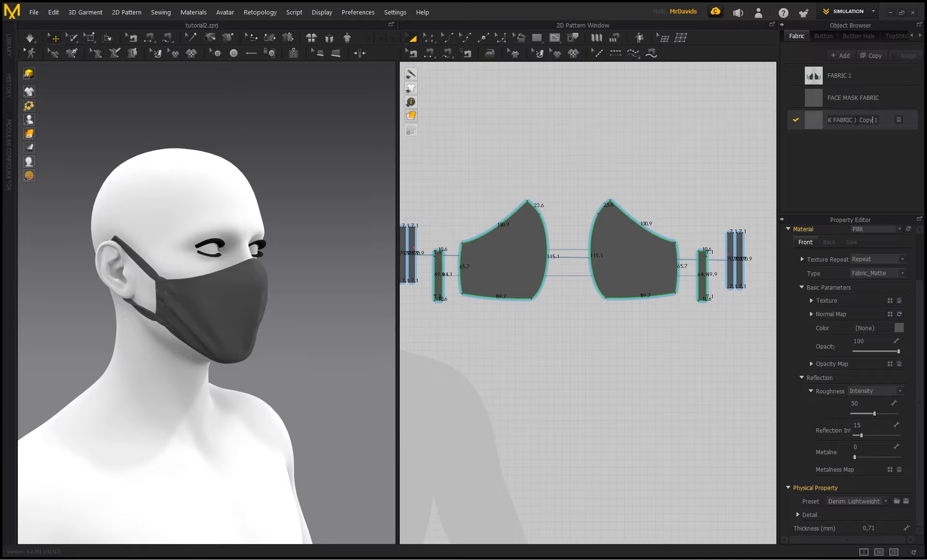
key(BackSpace)
key(Return)
Assign the copied face mask fabric to all strap and side strip patterns on both sides
click(435, 277)
shift+click(412, 259)
shift+click(403, 249)
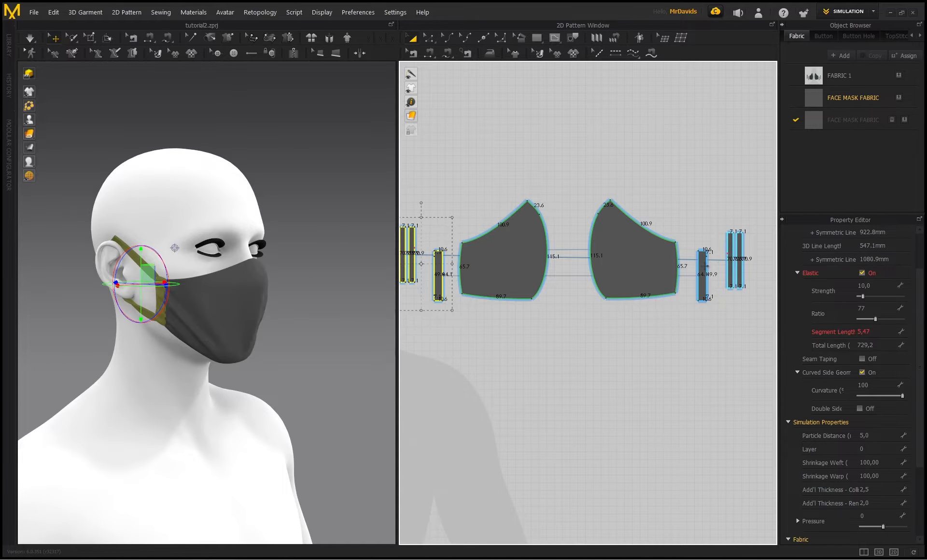
shift+click(703, 275)
shift+click(730, 261)
shift+click(740, 268)
scroll(792, 459, down, 3)
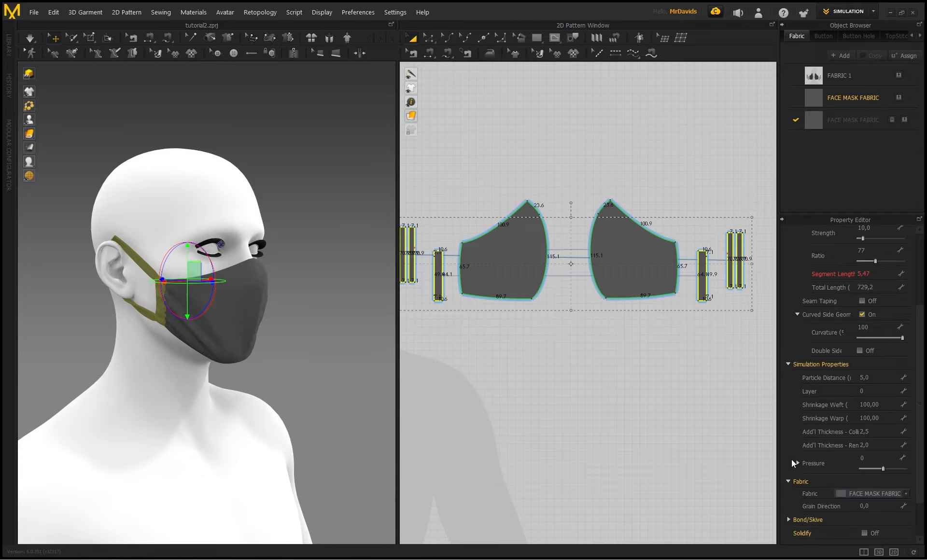
click(910, 497)
click(874, 521)
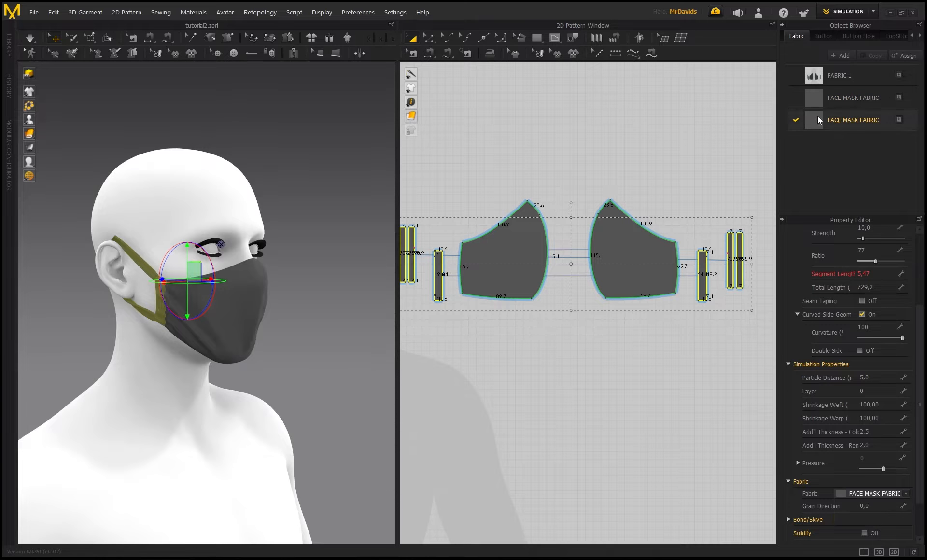
Change the color of the original FACE MASK FABRIC used by the front panels to dark grey #363636
click(850, 99)
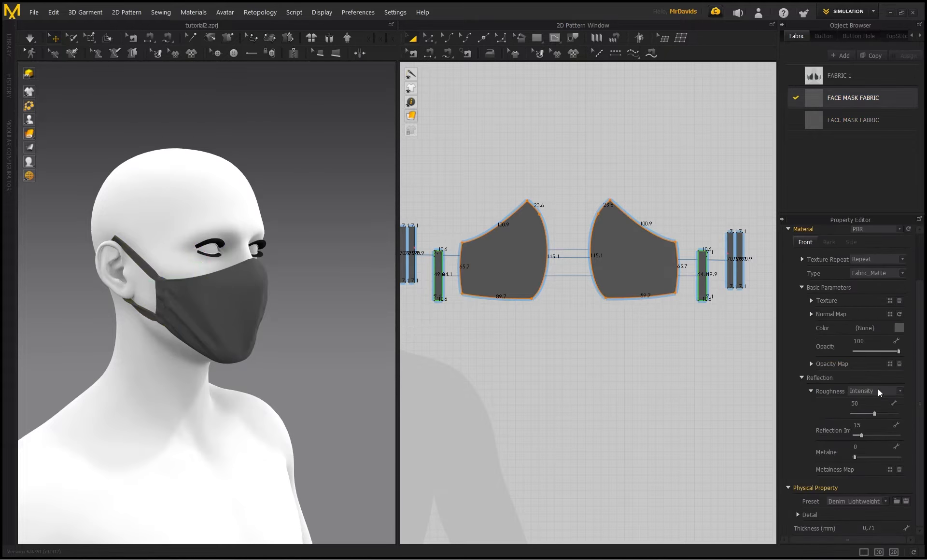
click(899, 329)
drag(274, 167, 259, 172)
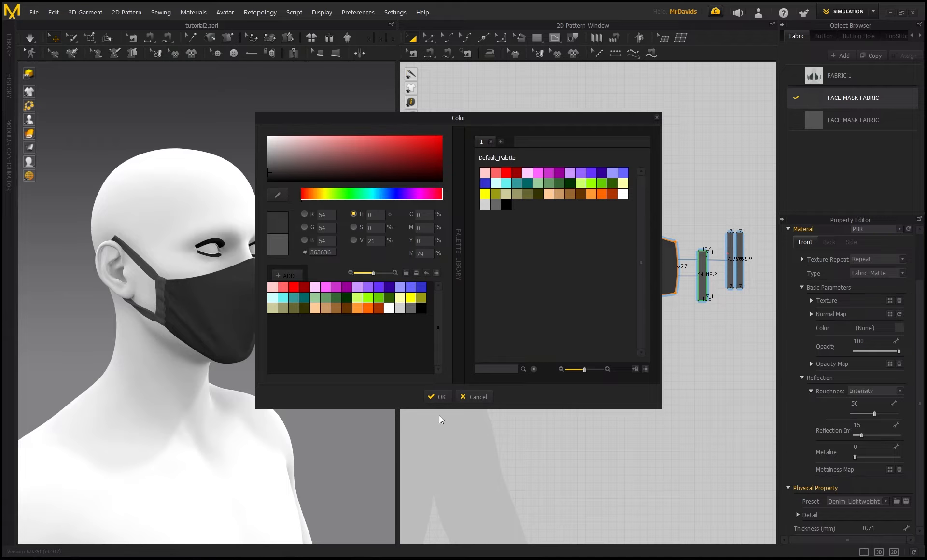
click(437, 397)
Examine the color contrast between the front panels and the straps on the avatar from several angles
scroll(241, 261, up, 3)
right_drag(241, 261, 201, 265)
middle_drag(201, 265, 217, 300)
scroll(216, 301, up, 3)
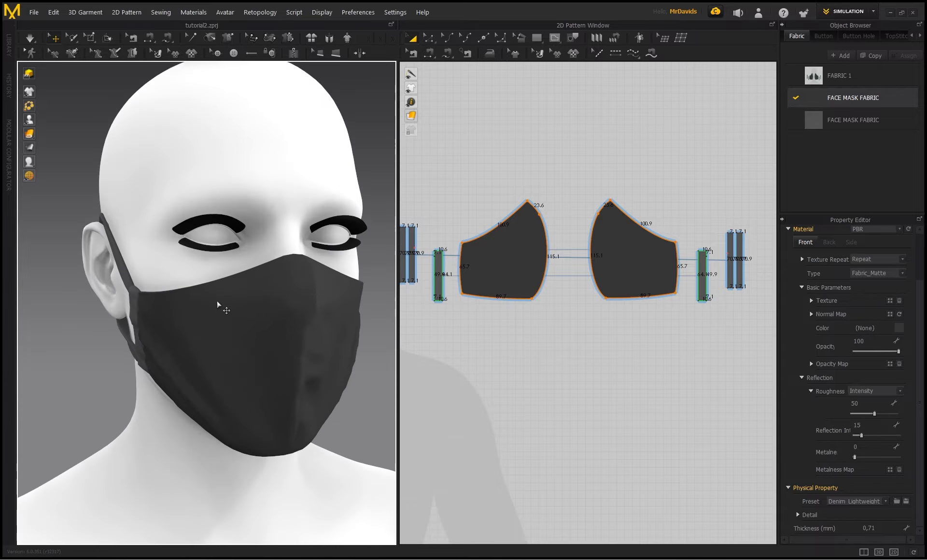
right_drag(140, 306, 191, 309)
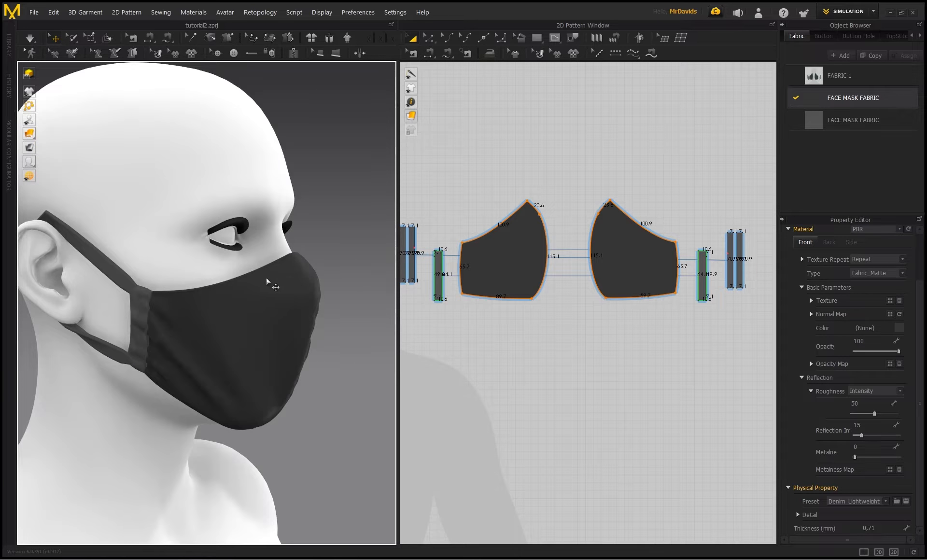
right_drag(266, 279, 209, 284)
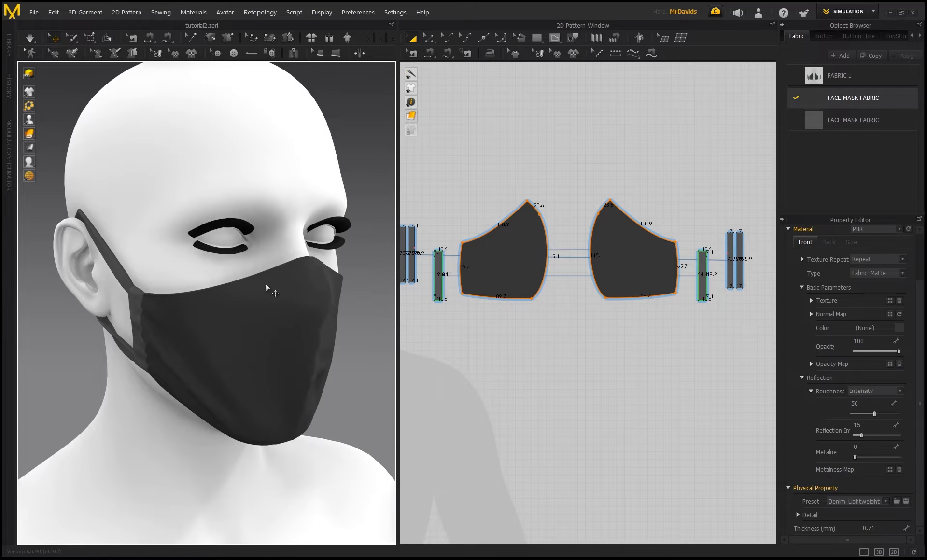
right_drag(317, 270, 344, 318)
right_drag(145, 300, 149, 301)
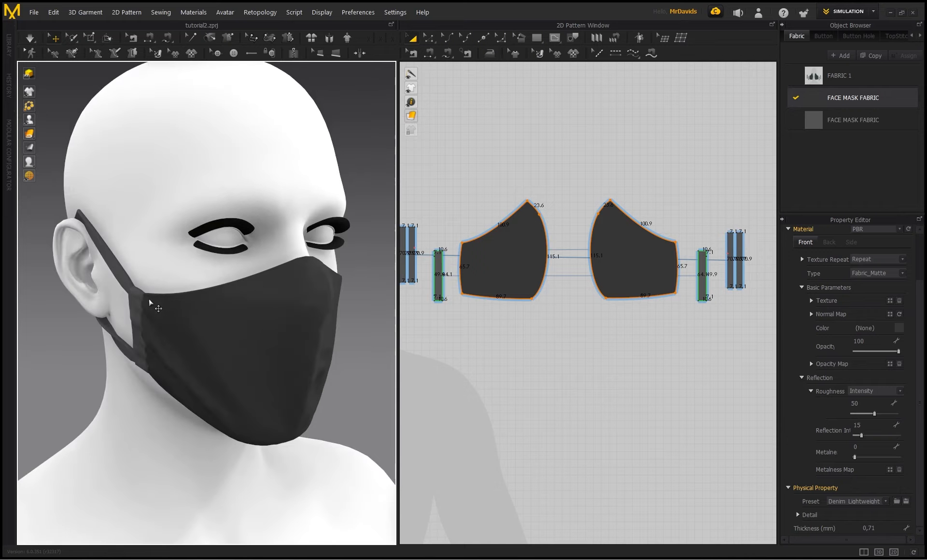
right_drag(72, 291, 112, 301)
click(555, 347)
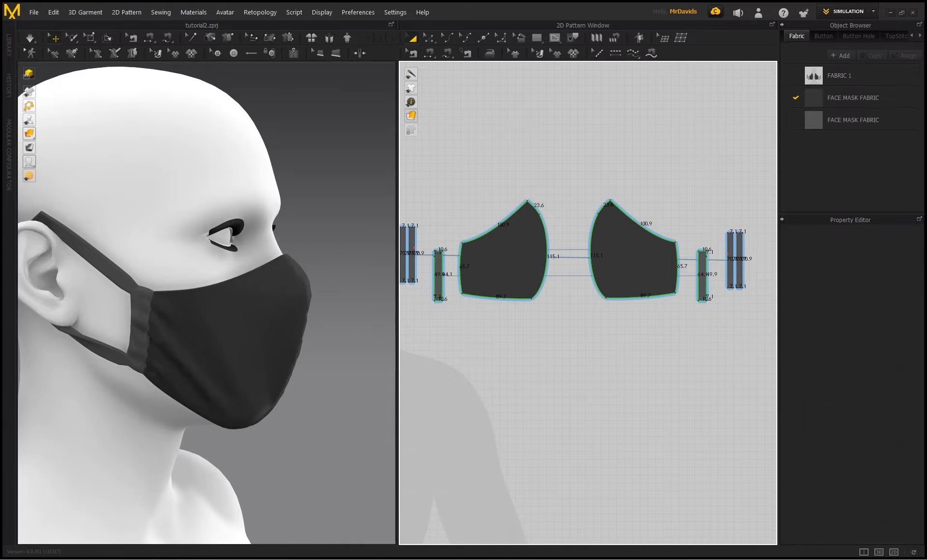
Offset the front panel's curved upper edge as a single internal line at 5 mm distance with Extend on
click(429, 38)
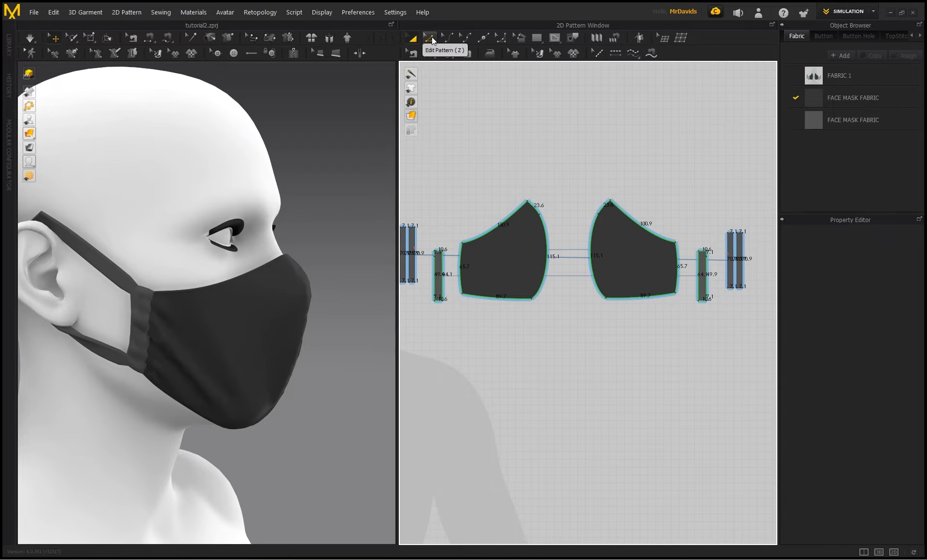
scroll(476, 241, up, 4)
click(486, 243)
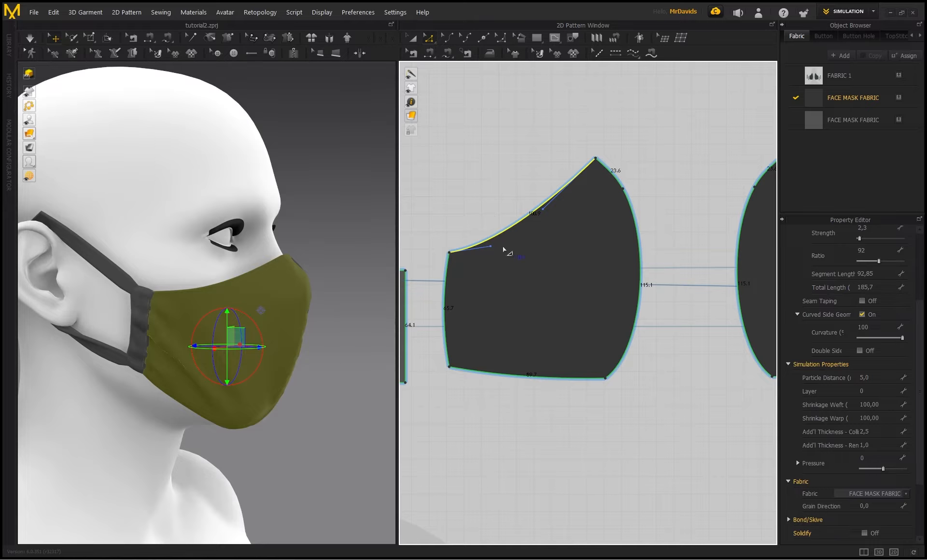
right_click(497, 237)
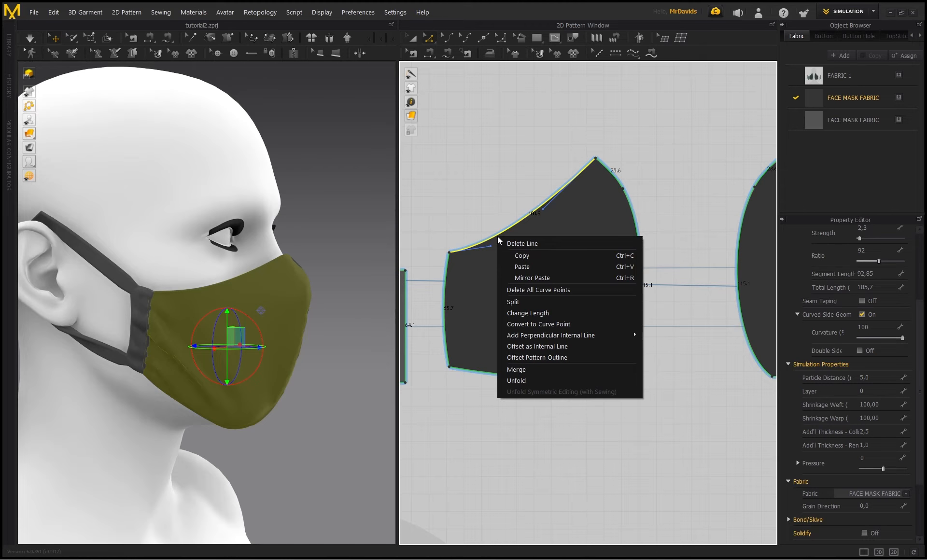
click(544, 348)
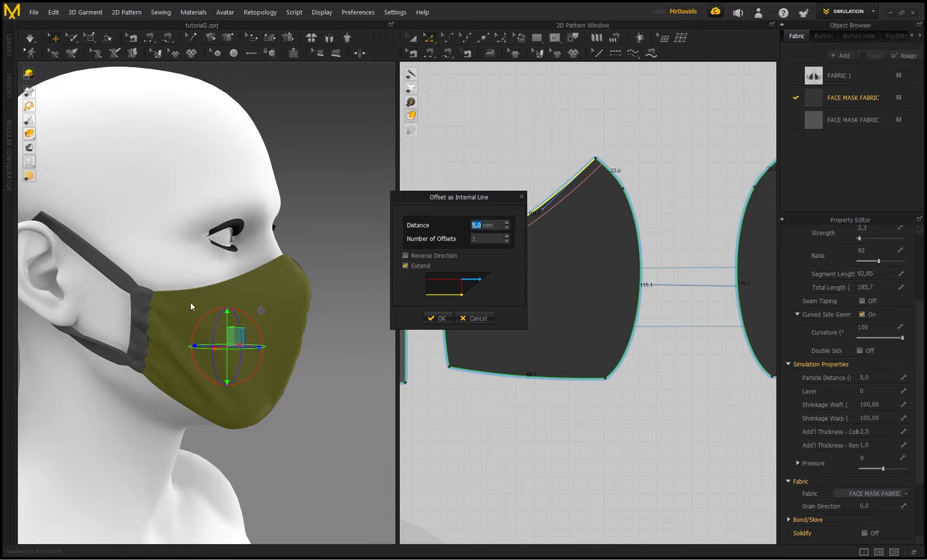
drag(447, 198, 400, 186)
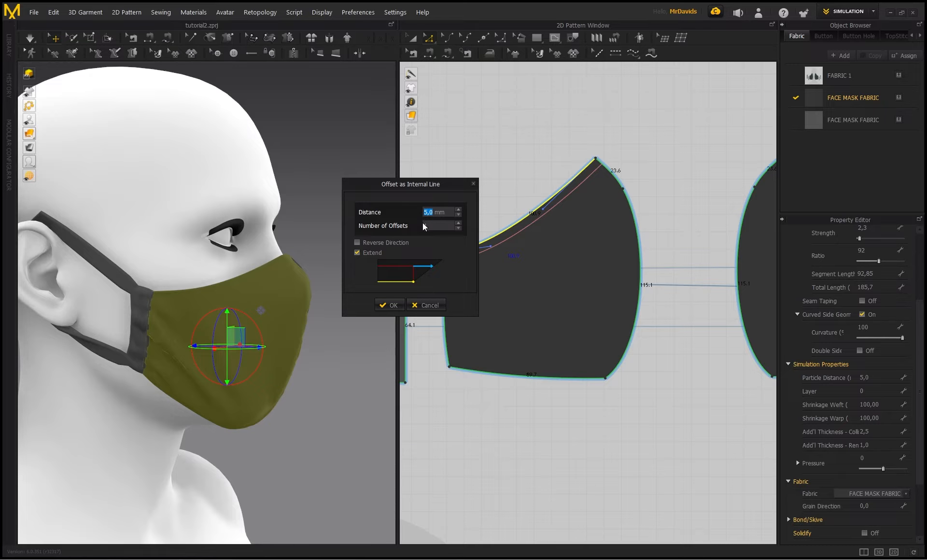
click(389, 305)
scroll(227, 261, up, 3)
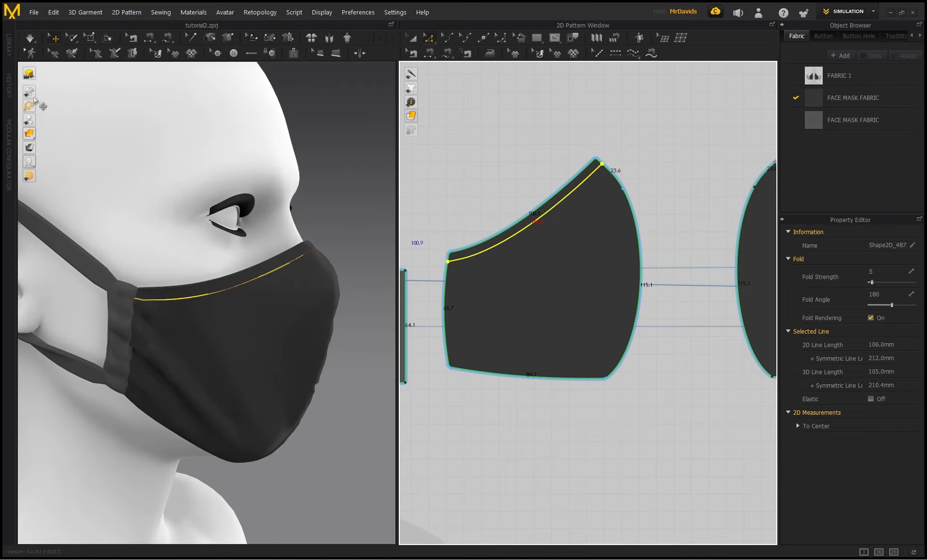
mouse_move(29, 91)
click(300, 222)
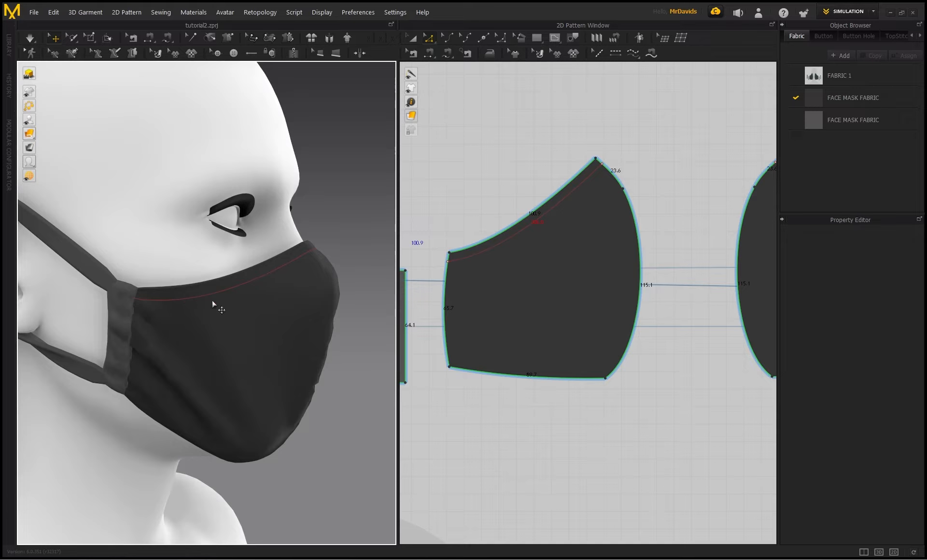
Cut and sew the front panel along the internal line below its upper edge
right_drag(282, 277, 229, 282)
click(497, 247)
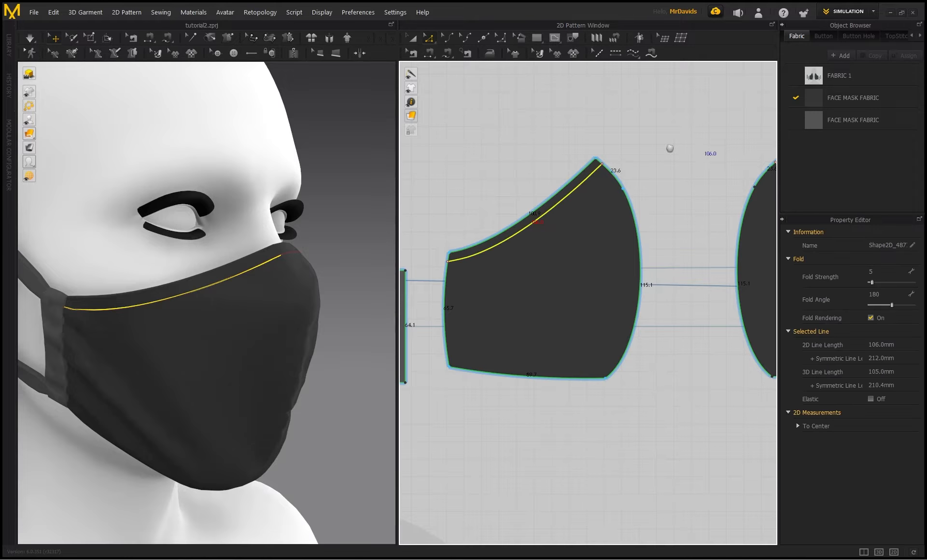
scroll(669, 146, down, 2)
middle_drag(669, 146, 678, 174)
right_click(561, 248)
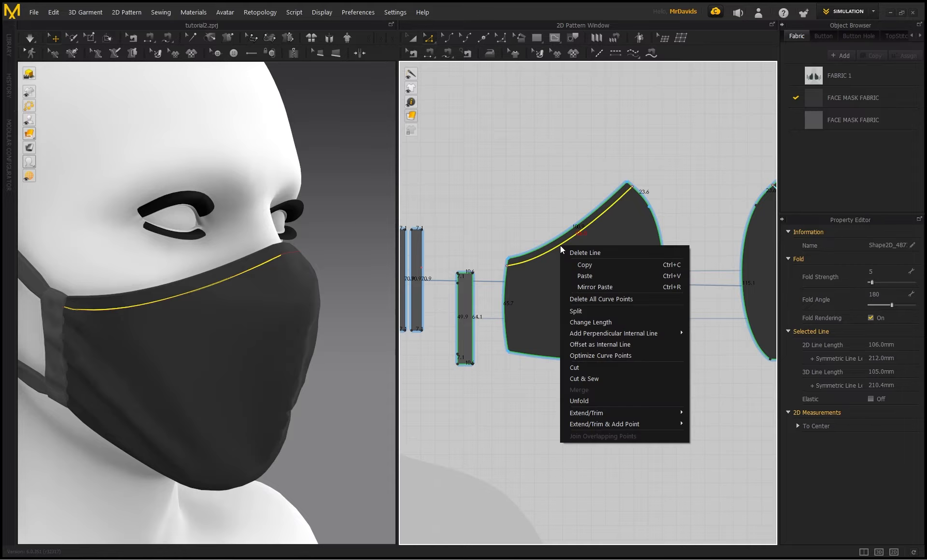
click(592, 377)
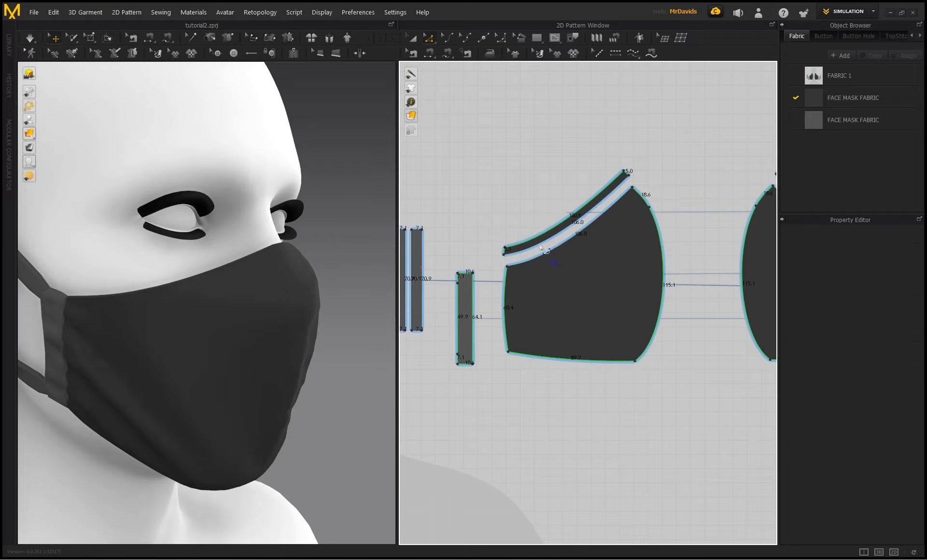
Select both narrow upper-edge strips of the front panels and set their additional rendering thickness to 2
click(410, 39)
scroll(517, 239, up, 3)
click(555, 239)
middle_drag(704, 92, 457, 167)
scroll(457, 166, down, 2)
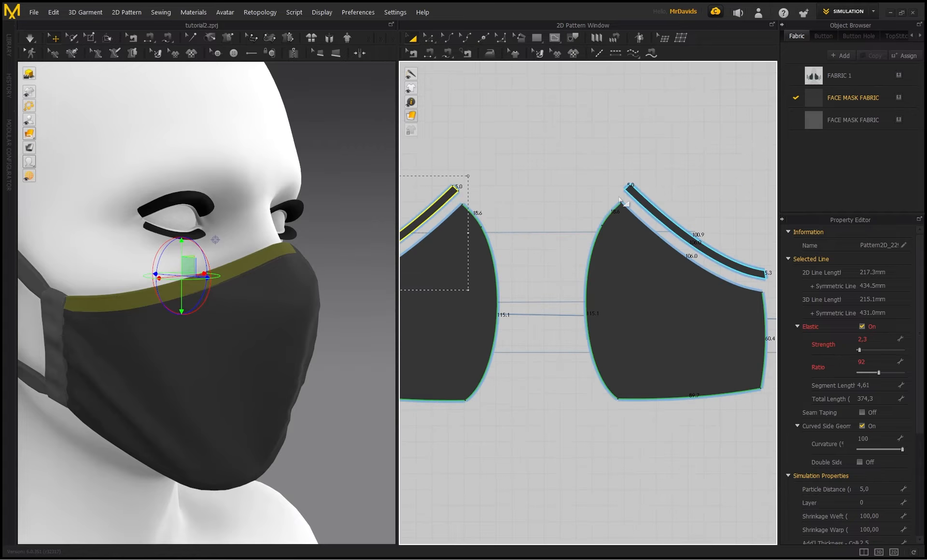
click(633, 197)
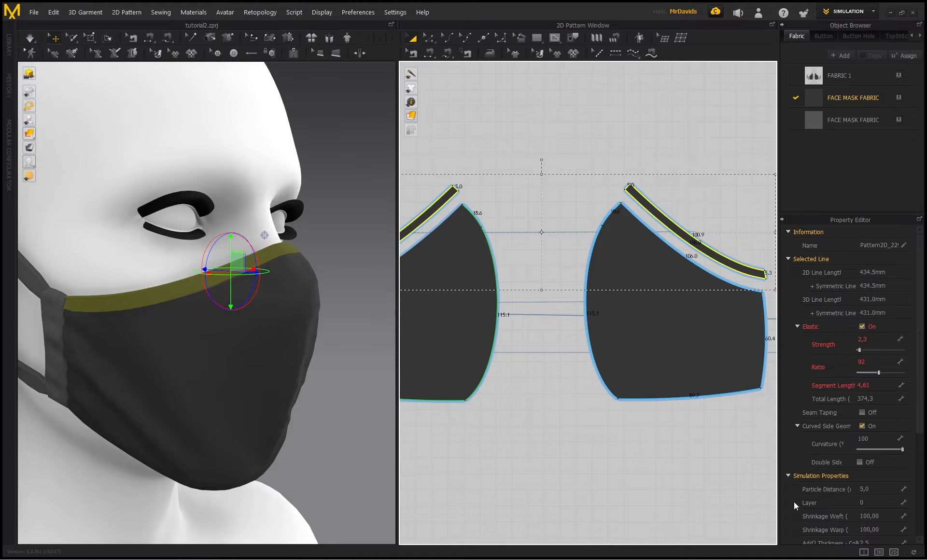
scroll(796, 506, down, 3)
click(880, 499)
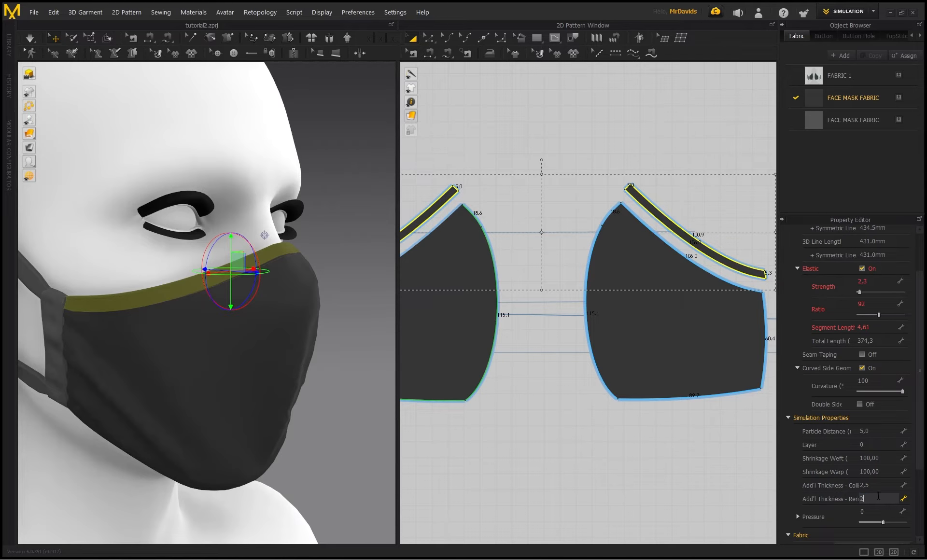
text(2)
key(Return)
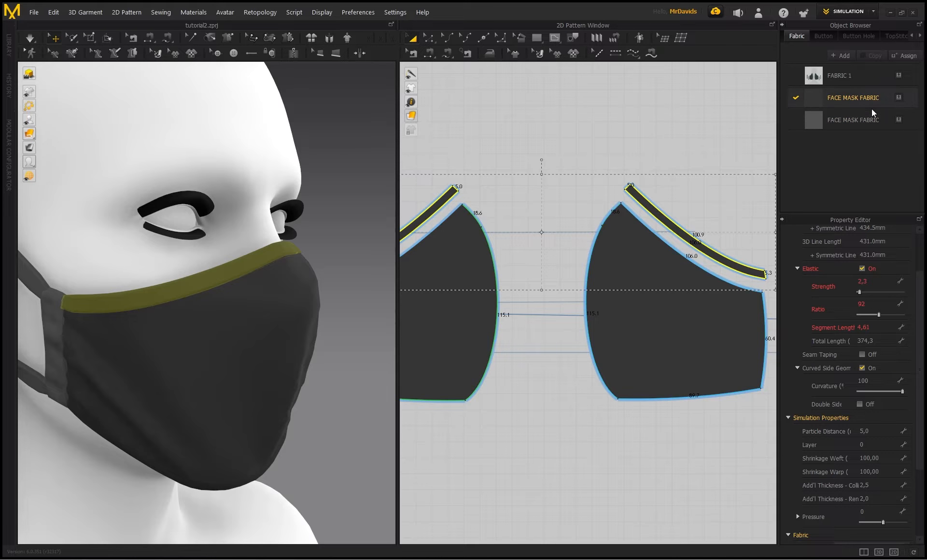
Assign FACE MASK FABRIC 2 to both narrow upper-edge strips of the front panels
scroll(795, 490, down, 3)
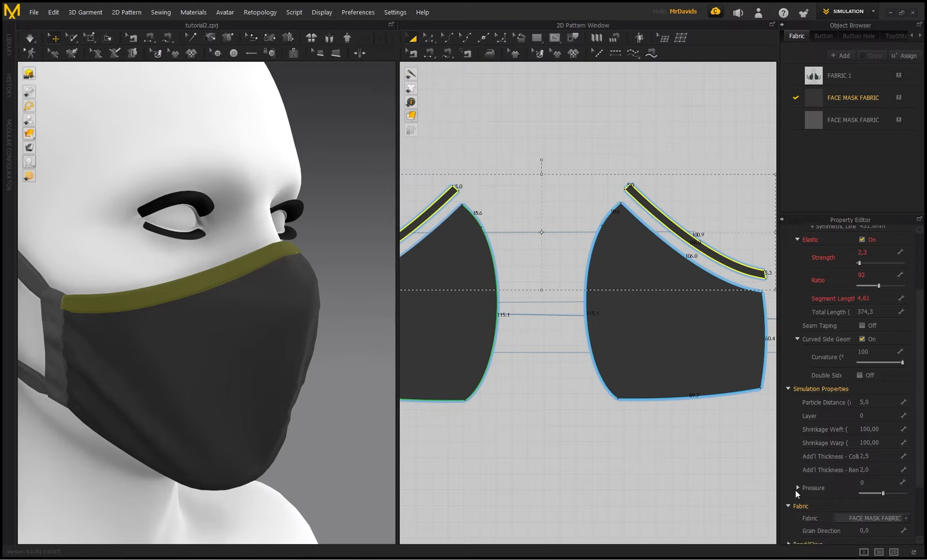
click(906, 492)
click(868, 516)
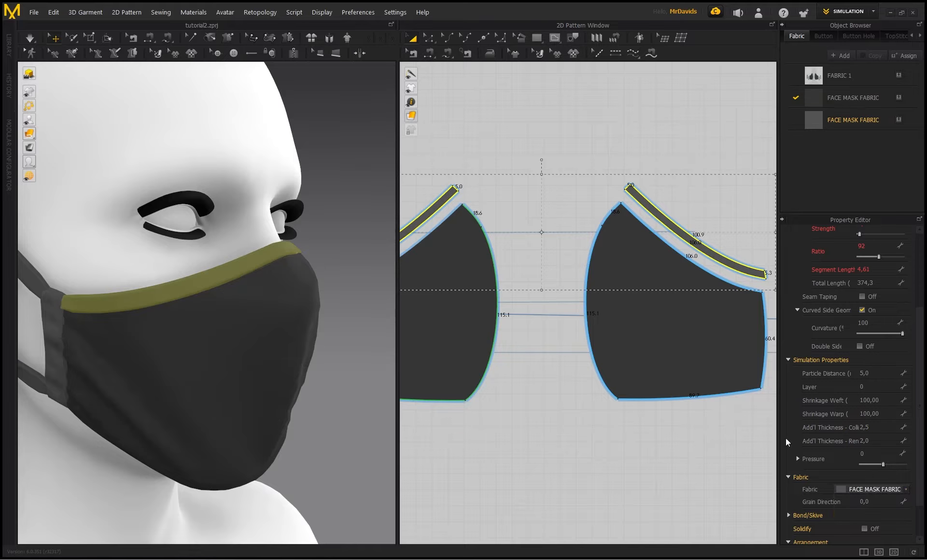
click(545, 114)
right_drag(250, 303, 276, 309)
middle_drag(82, 297, 153, 288)
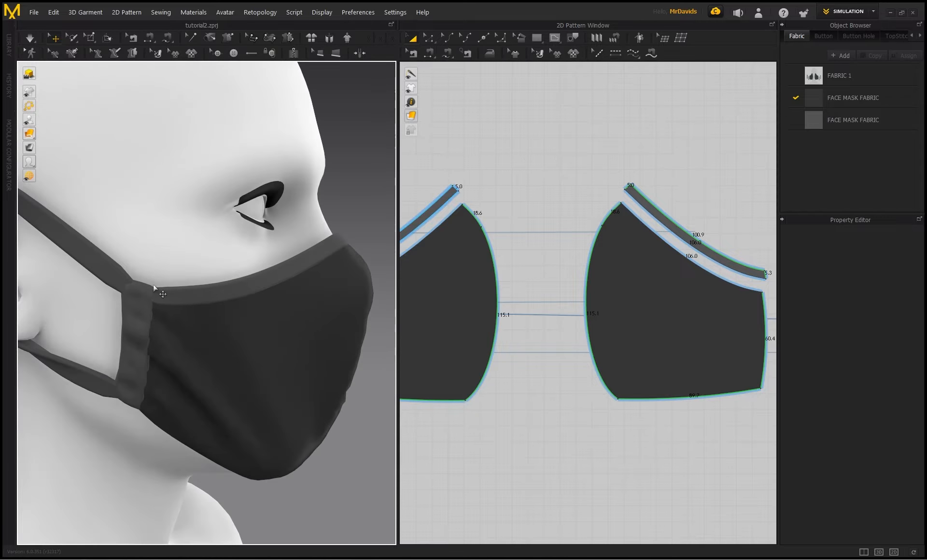
Simulate the garment and pull the upper-edge strip into place over the nose and cheek
right_drag(338, 239, 207, 258)
middle_drag(208, 259, 159, 250)
right_drag(193, 252, 324, 253)
scroll(139, 255, down, 3)
drag(287, 248, 293, 209)
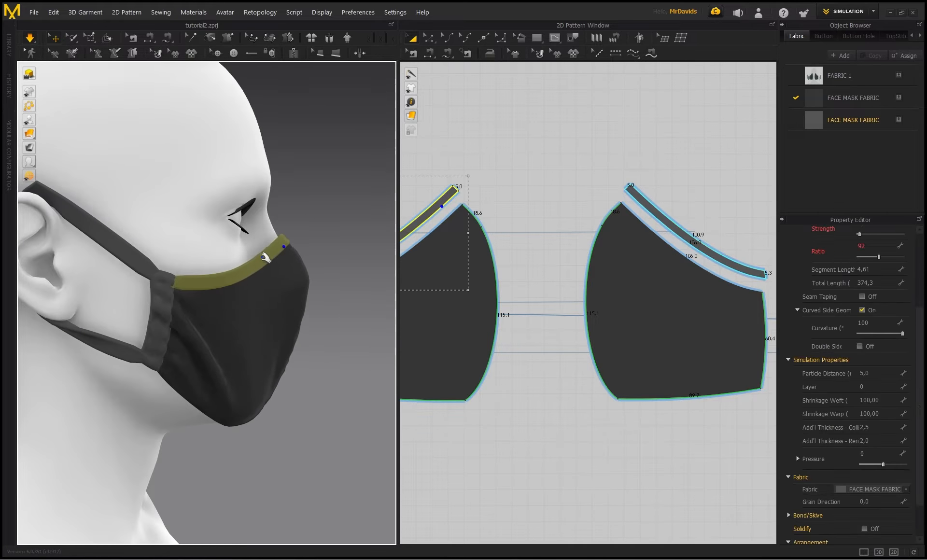
mouse_move(263, 257)
mouse_down()
mouse_move(234, 263)
mouse_move(253, 253)
mouse_up()
right_drag(253, 253, 233, 263)
click(263, 228)
scroll(211, 267, up, 5)
scroll(233, 263, down, 3)
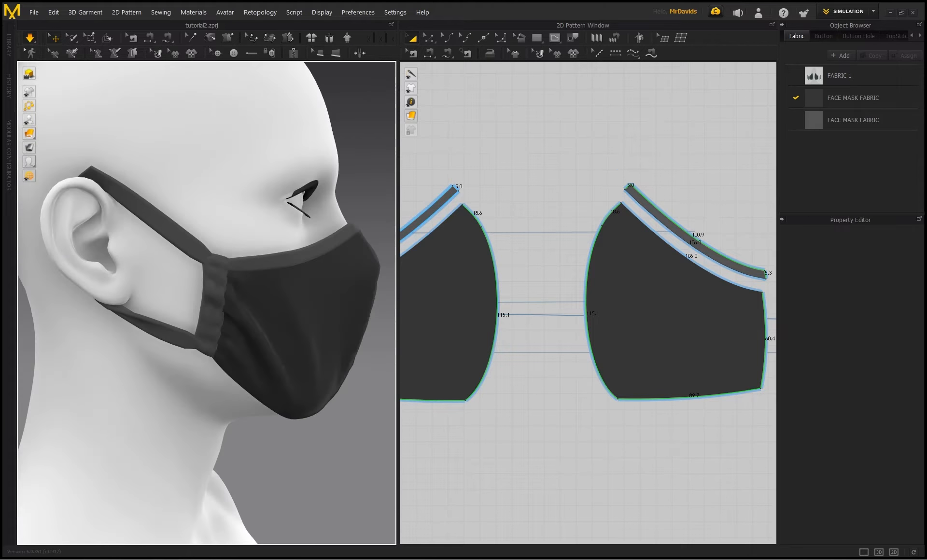
Offset the front panel's lower edge as a single internal line at 5 mm distance with Extend on
key(2)
scroll(181, 251, down, 3)
middle_drag(519, 430, 620, 411)
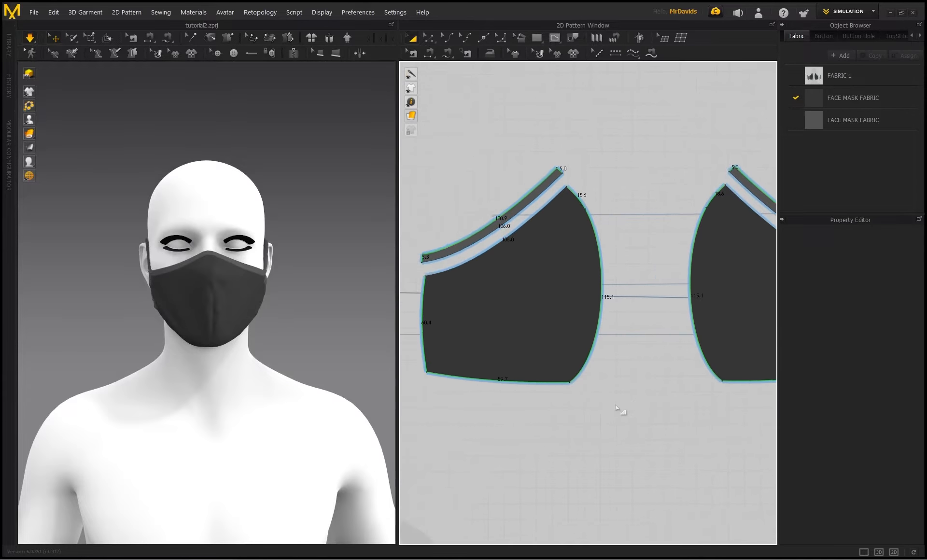
scroll(615, 405, down, 2)
click(429, 39)
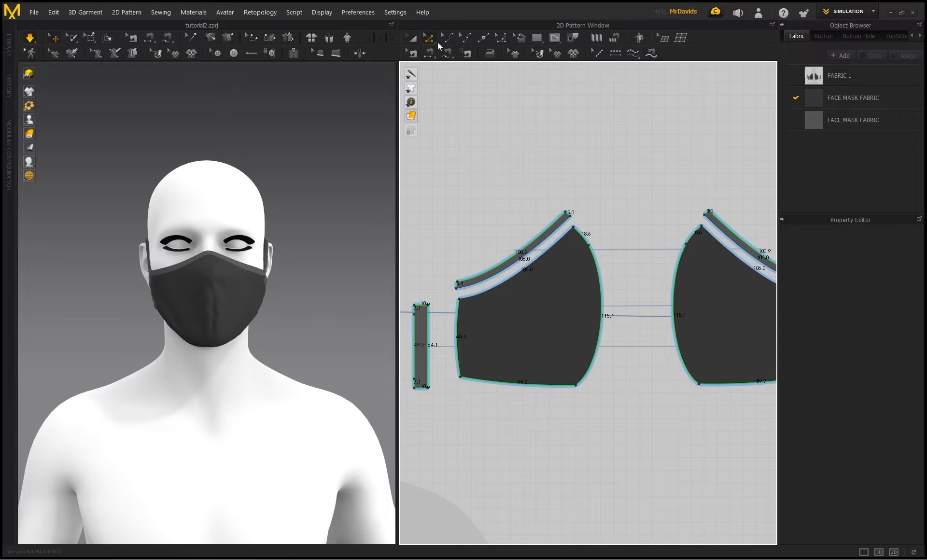
right_click(510, 385)
click(548, 495)
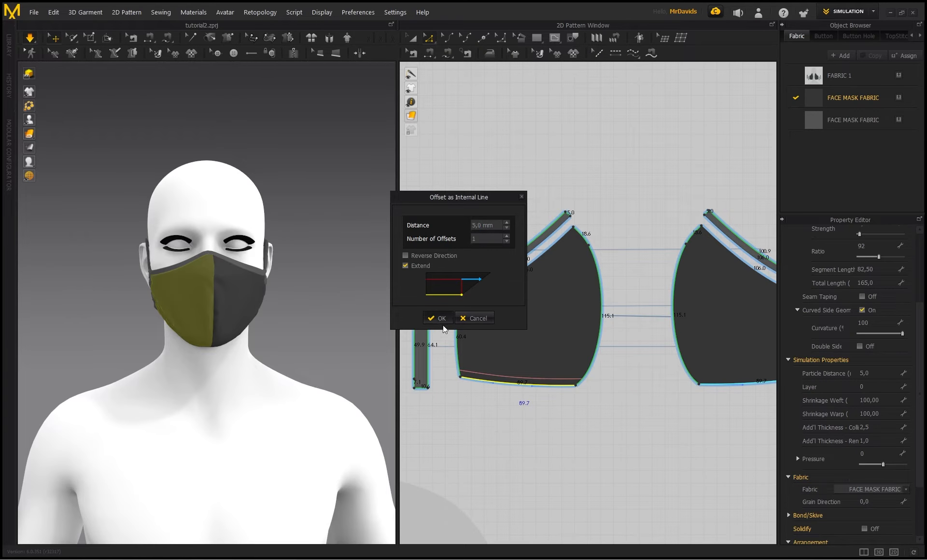
click(440, 320)
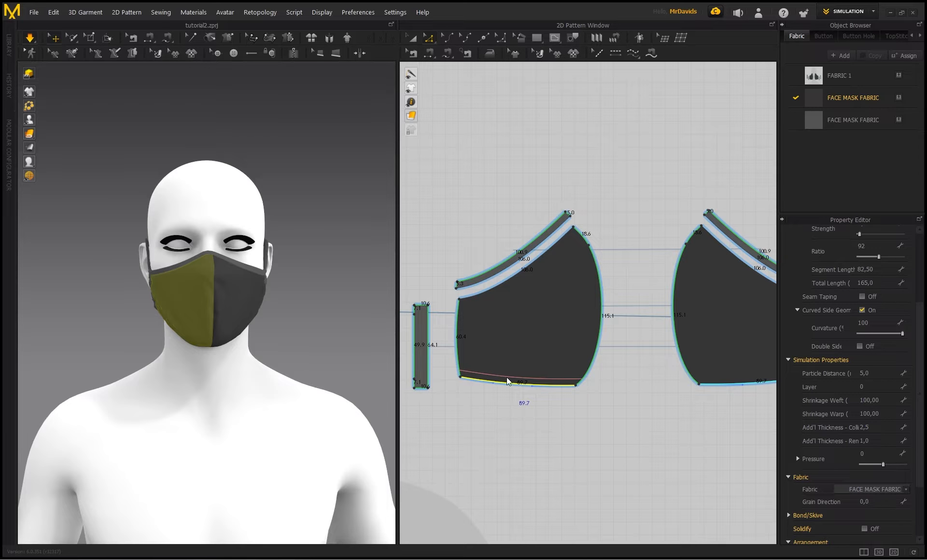
Cut and sew the front panel along the internal line above its lower edge
click(495, 377)
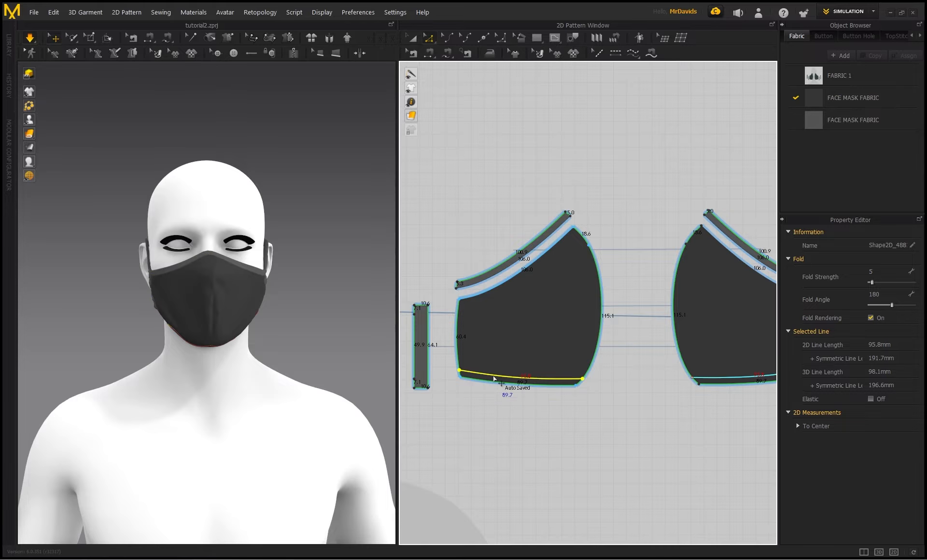
right_click(498, 379)
click(520, 285)
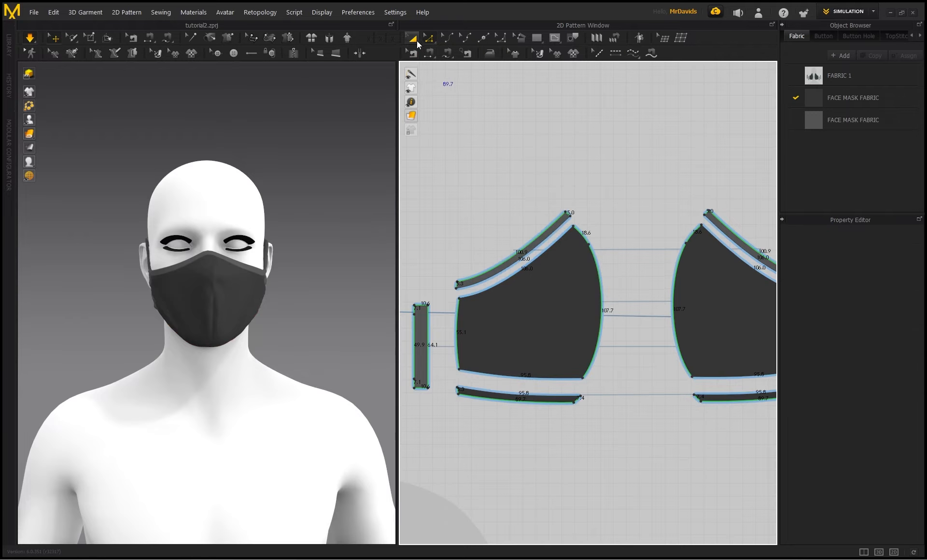
Select both narrow lower-edge strips of the front panels and set their additional rendering thickness to 2
click(534, 399)
shift+click(720, 393)
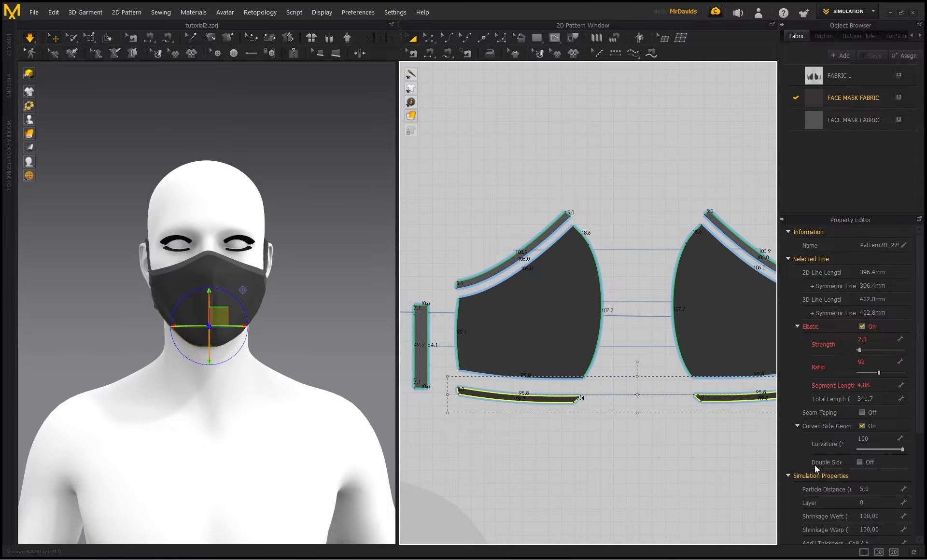
scroll(811, 473, down, 2)
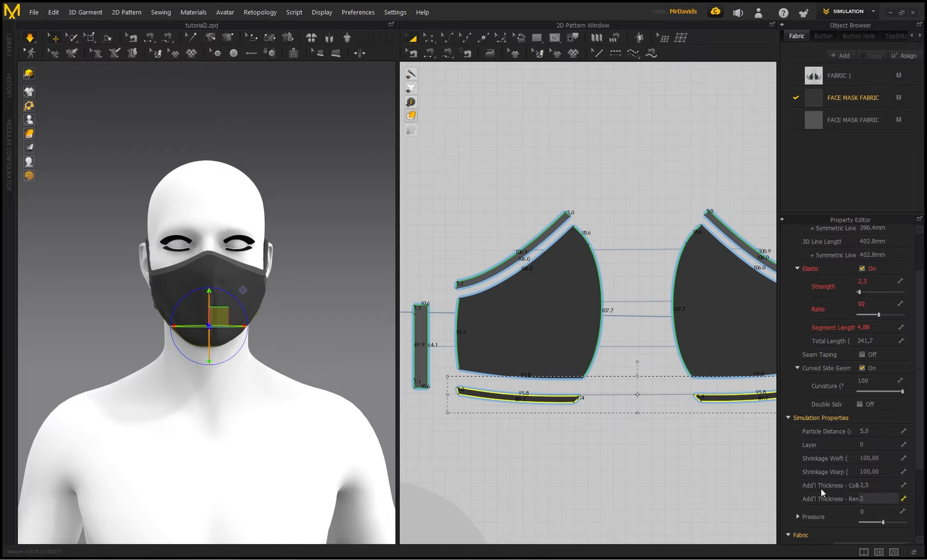
key(Return)
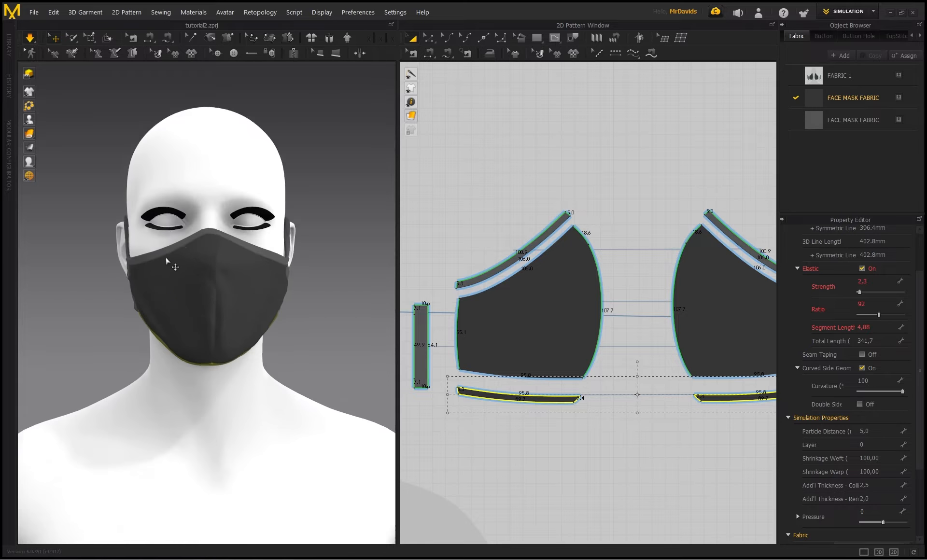
Assign FACE MASK FABRIC 2 to both lower-edge strips of the front panels
right_drag(166, 263, 238, 259)
scroll(201, 286, up, 4)
scroll(235, 333, up, 2)
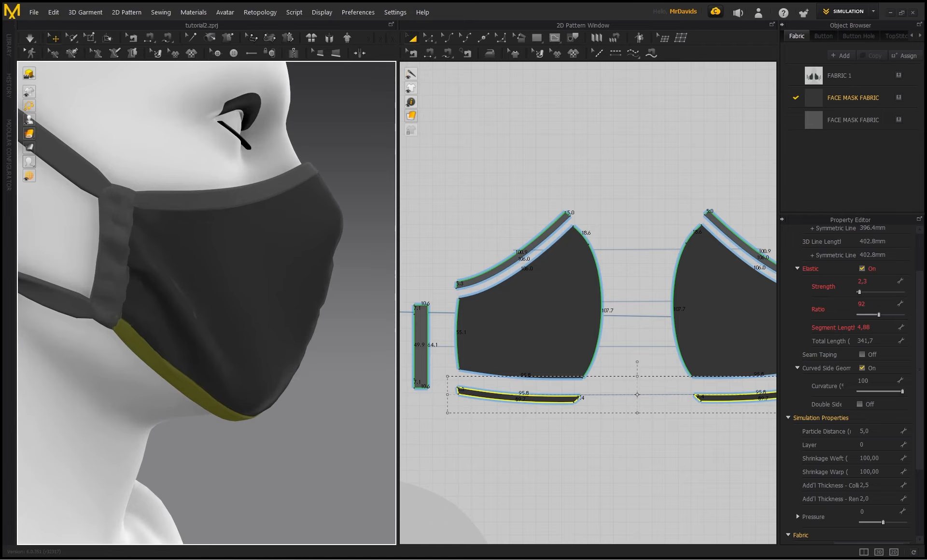
scroll(858, 479, down, 5)
click(902, 444)
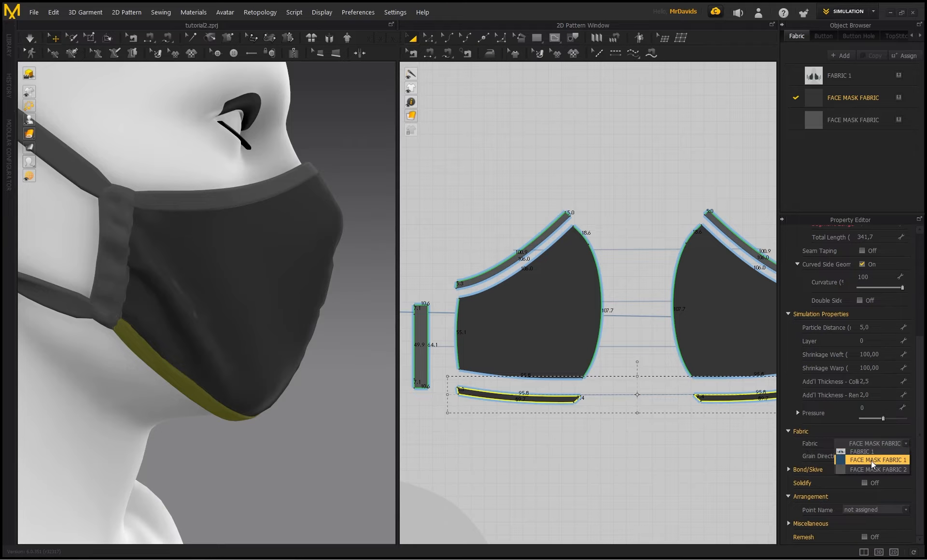
click(872, 469)
click(647, 442)
Examine the mask with its upper and lower trim strips on the avatar from several angles and distances
right_drag(230, 279, 324, 302)
scroll(195, 253, up, 3)
right_drag(196, 254, 196, 308)
scroll(207, 316, up, 3)
scroll(208, 317, up, 2)
scroll(192, 325, down, 2)
scroll(206, 308, down, 3)
middle_drag(195, 308, 245, 307)
scroll(237, 302, down, 4)
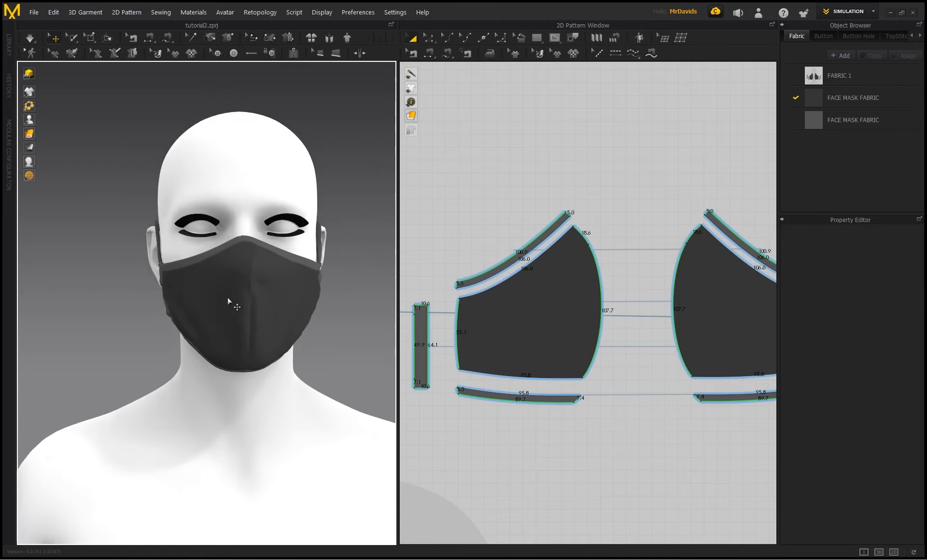
Run the simulation and pull both front panels up at the nose and outward over the cheeks
click(238, 249)
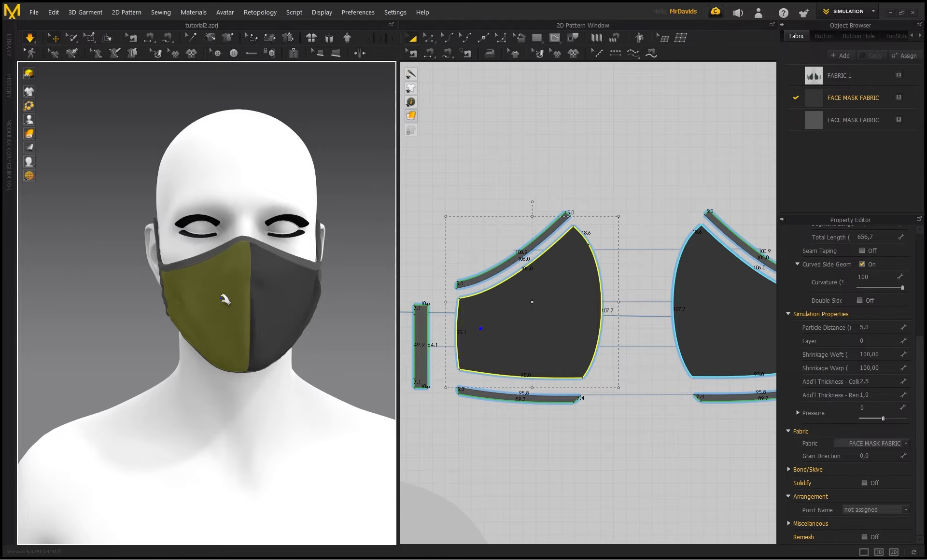
drag(238, 232, 226, 190)
drag(212, 315, 178, 320)
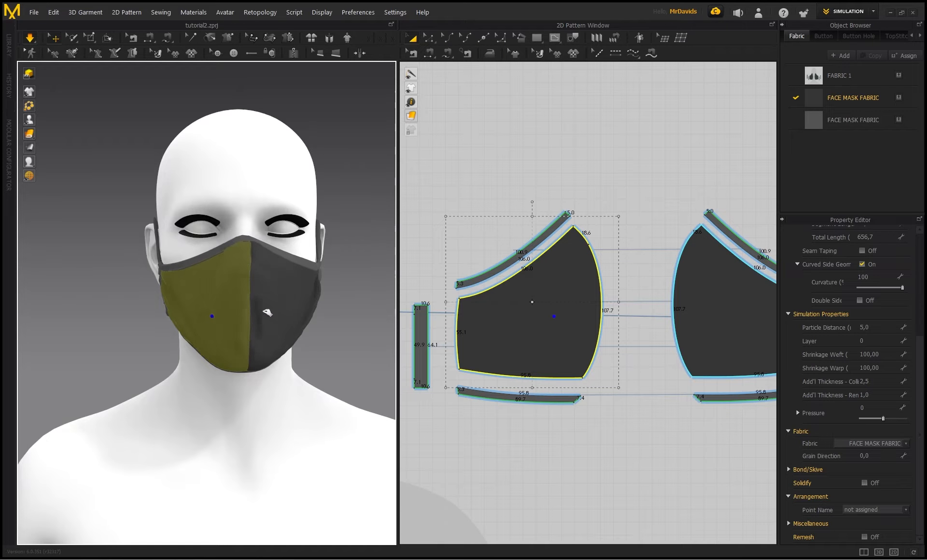
scroll(333, 316, down, 2)
drag(271, 304, 342, 317)
Pull the front panel on the avatar's left side at the chin, nose and cheek to settle its fit
right_drag(232, 304, 208, 313)
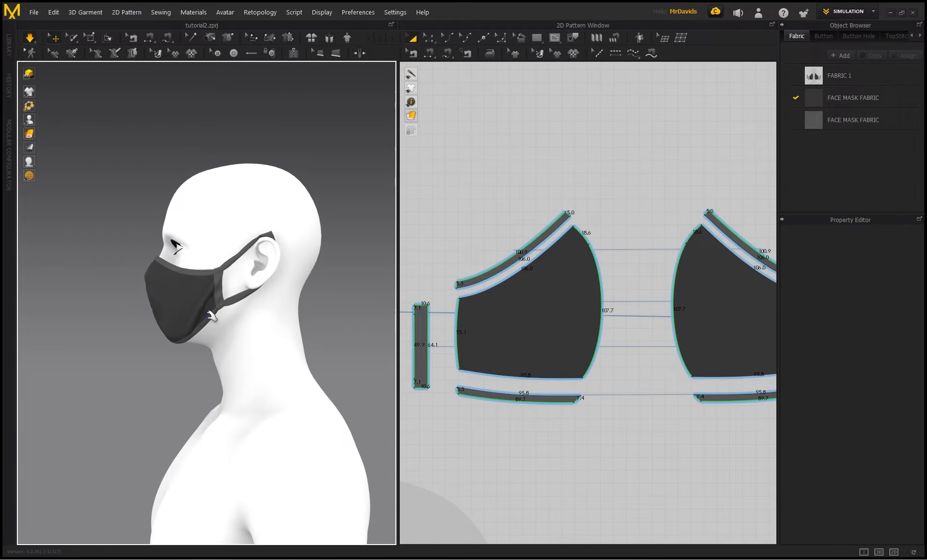
drag(208, 313, 184, 370)
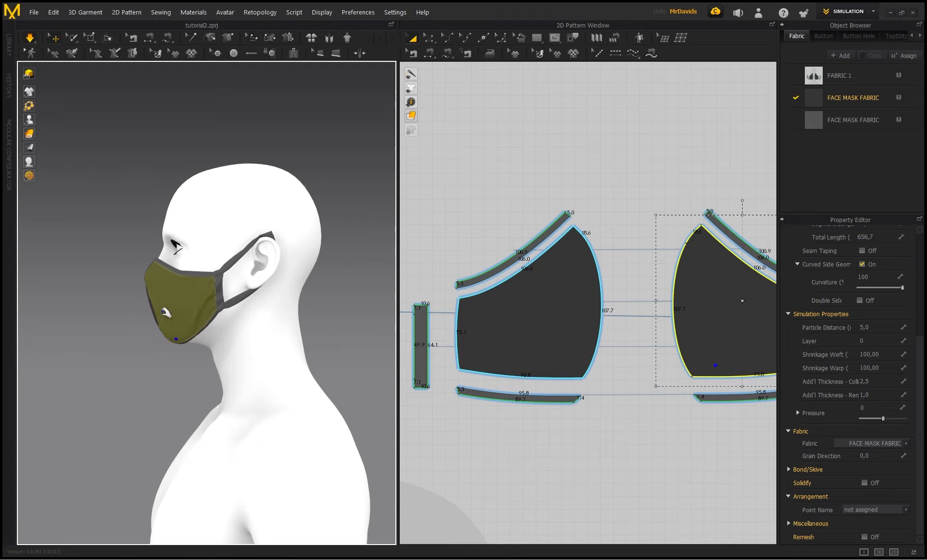
drag(205, 331, 179, 257)
drag(166, 296, 144, 294)
drag(187, 300, 233, 302)
mouse_move(243, 297)
mouse_down()
mouse_move(268, 319)
mouse_move(219, 319)
mouse_move(252, 305)
mouse_up()
click(130, 352)
Pull the front panel on the avatar's right side at the cheek, jaw and nose to settle its folds
right_drag(131, 353, 321, 357)
drag(226, 311, 193, 313)
drag(250, 323, 260, 320)
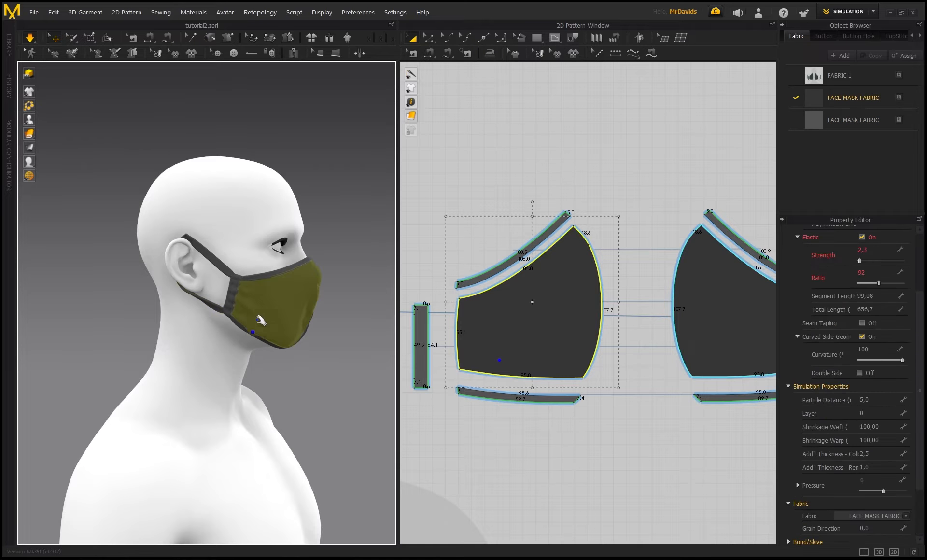
click(331, 273)
right_drag(331, 272, 246, 259)
scroll(314, 270, up, 3)
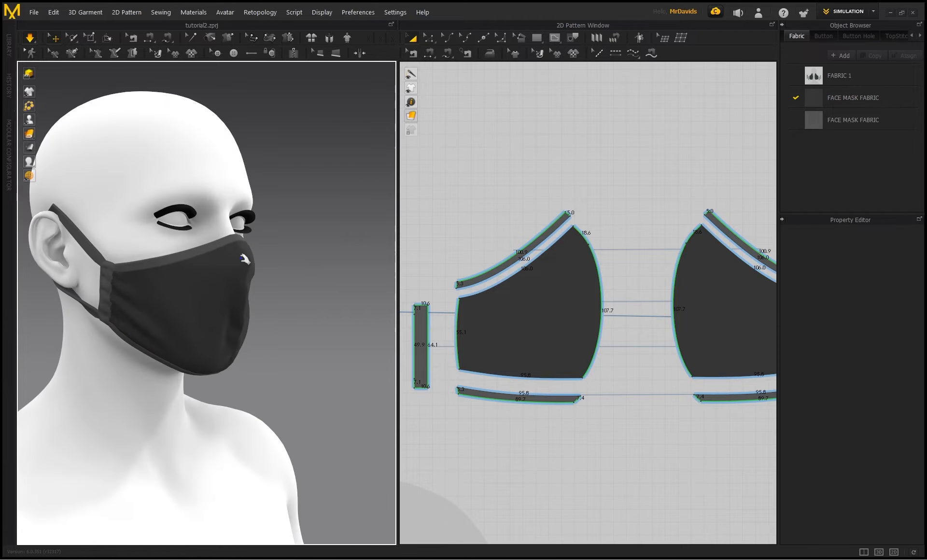
drag(225, 249, 223, 233)
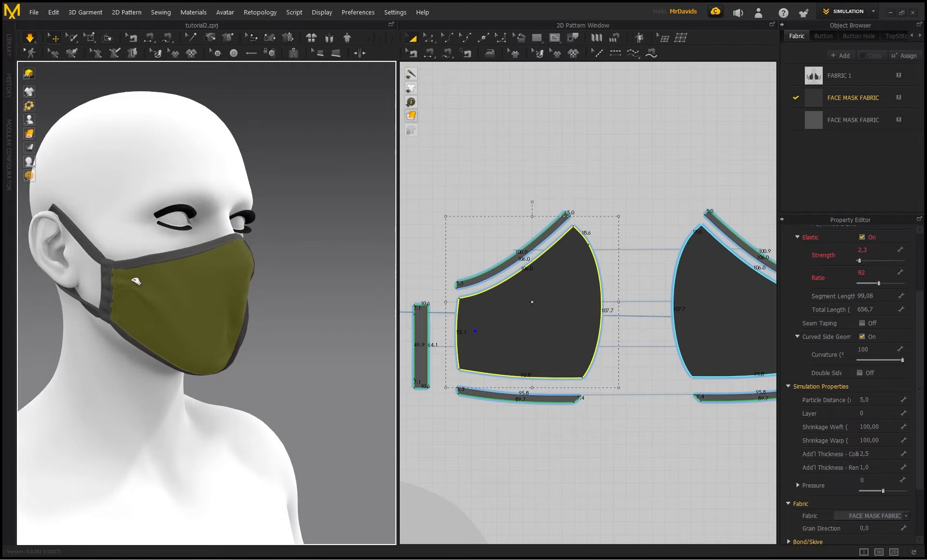
click(134, 338)
click(296, 348)
Adjust the front panel on the avatar's left side by tugging the simulated fabric near the nose and cheek
right_drag(296, 347, 190, 321)
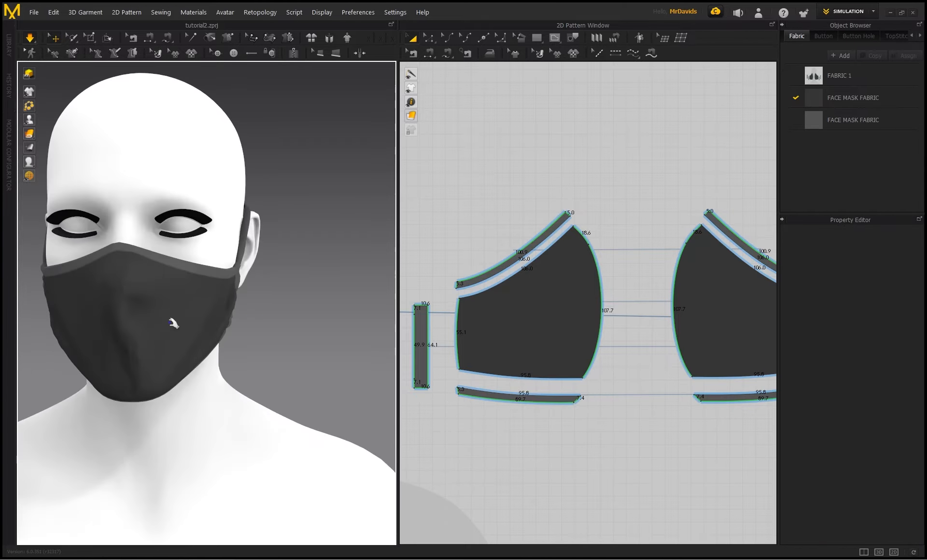
click(175, 326)
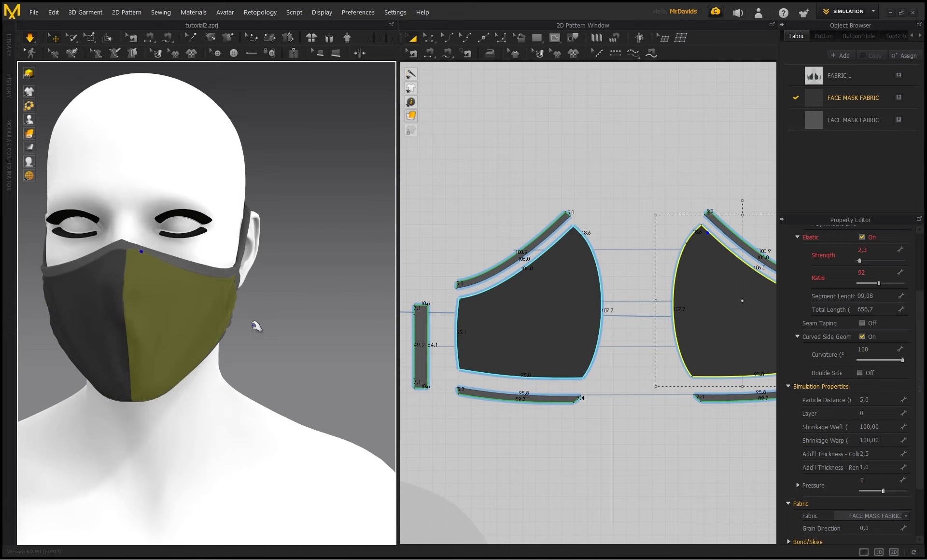
click(296, 243)
right_drag(300, 238, 244, 268)
click(243, 265)
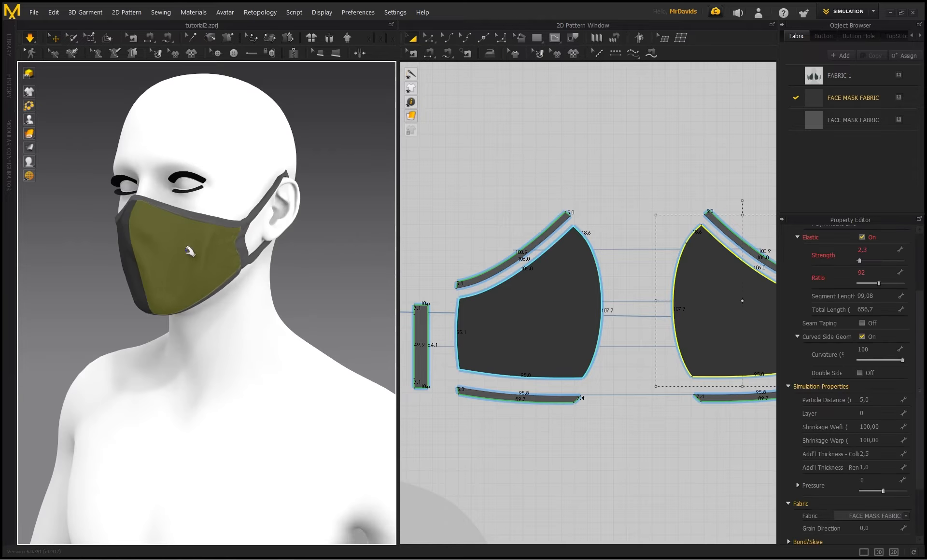
mouse_move(240, 263)
mouse_down()
mouse_move(268, 273)
mouse_move(230, 265)
mouse_up()
click(310, 268)
scroll(311, 268, down, 2)
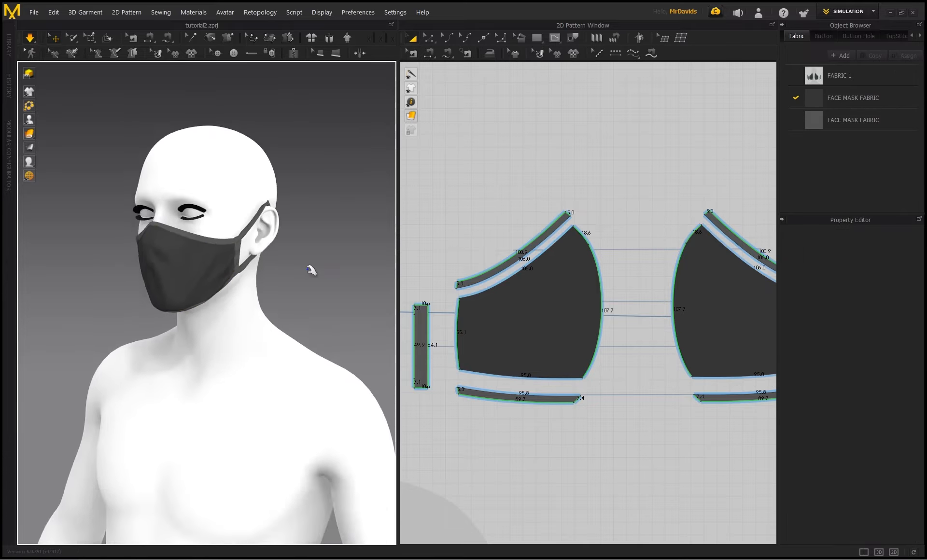
right_drag(311, 268, 346, 262)
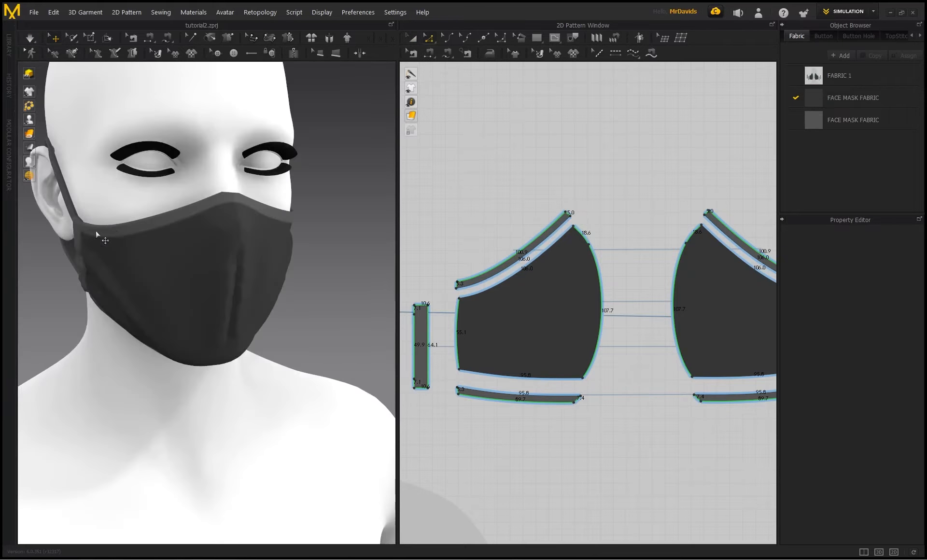
Flatten the front panels' curved center seam edge by pulling both curve handles inward, and simulate the new shape
scroll(160, 226, down, 2)
right_drag(165, 236, 276, 297)
scroll(248, 296, up, 3)
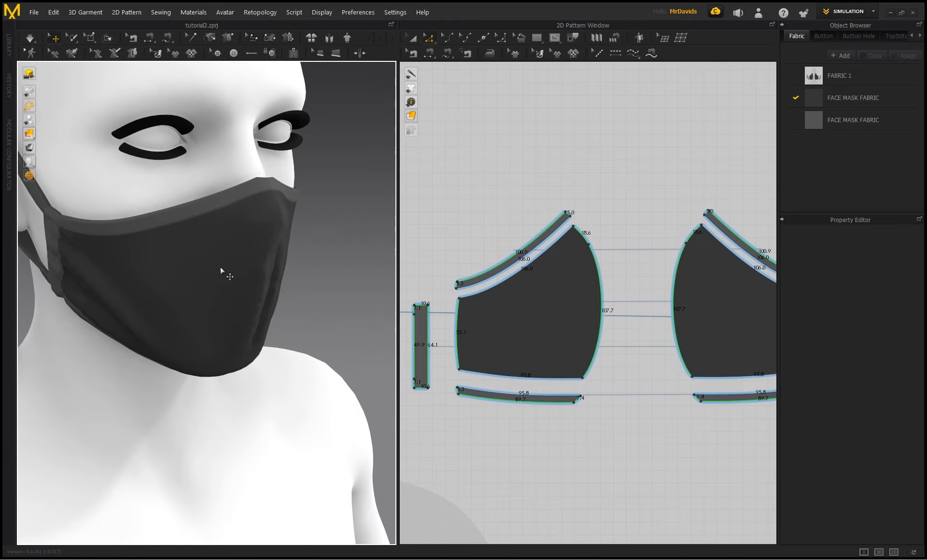
right_drag(220, 269, 285, 219)
right_drag(238, 280, 222, 282)
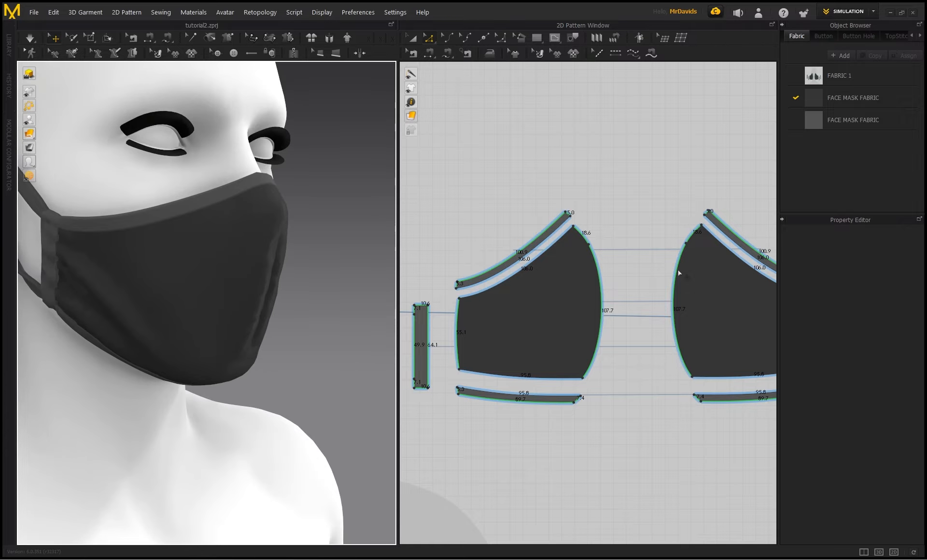
click(600, 277)
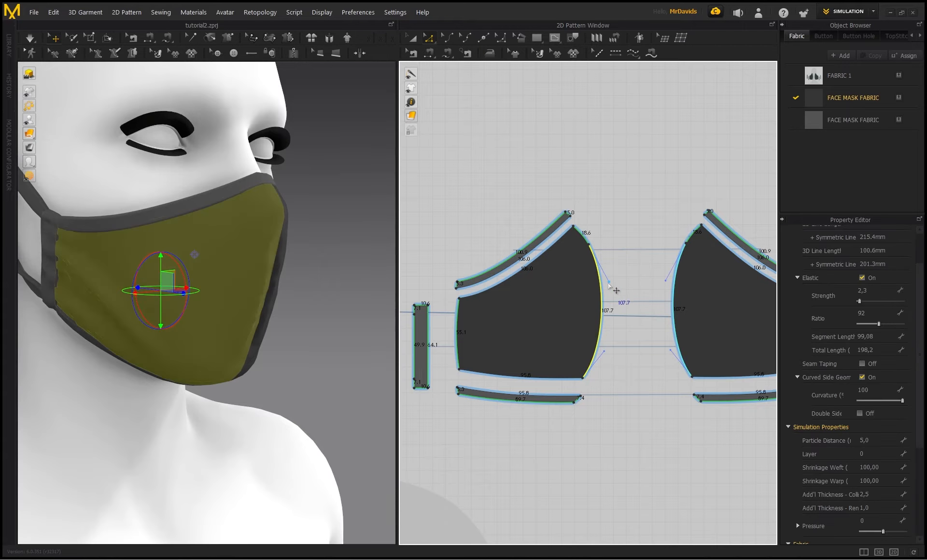
click(599, 291)
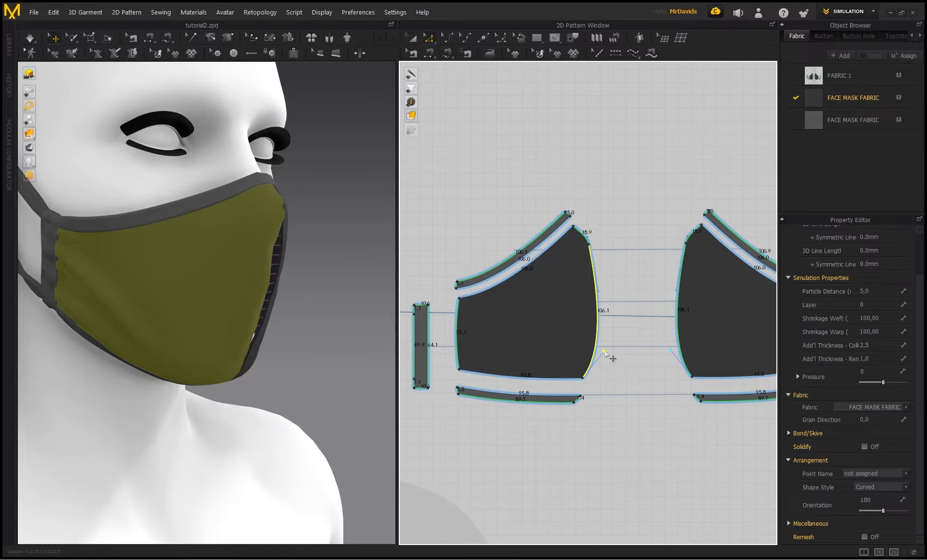
drag(605, 351, 598, 352)
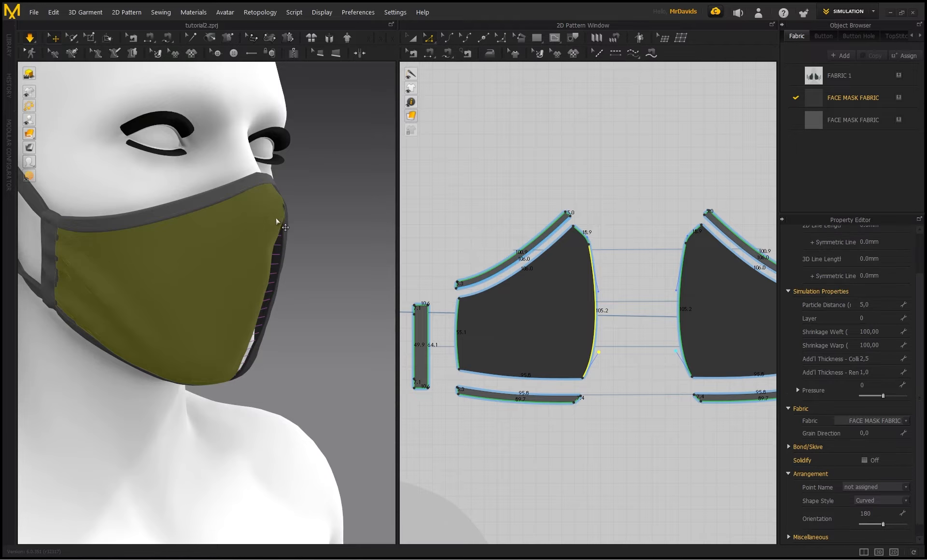
right_drag(259, 242, 358, 230)
key(space)
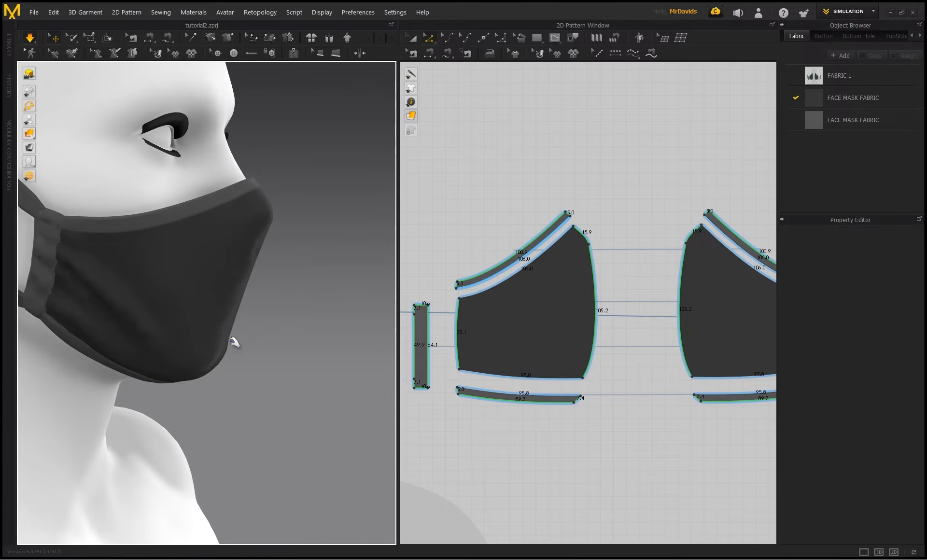
Undo the flattening of the front panels' curved center seam edges after checking the simulated shape
right_drag(290, 196, 215, 205)
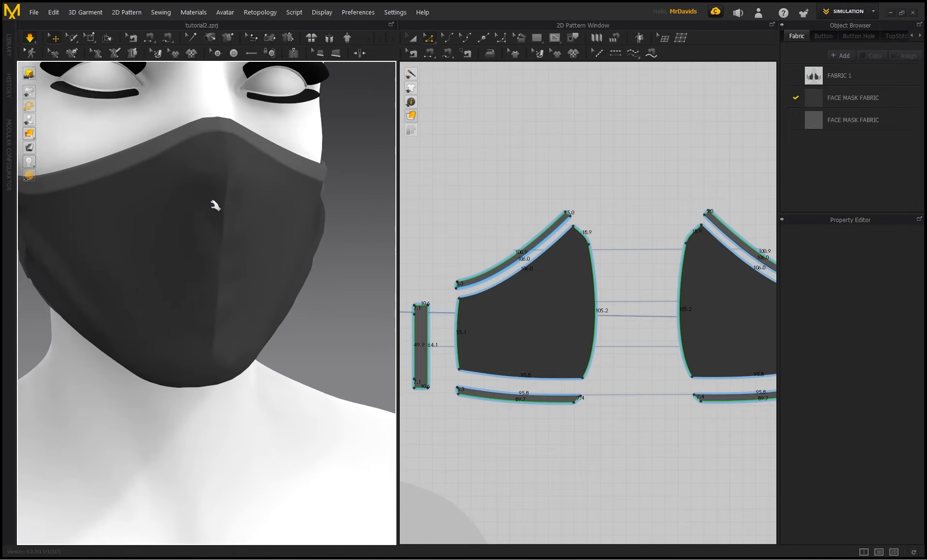
scroll(208, 215, down, 3)
right_drag(206, 271, 224, 241)
drag(253, 258, 249, 259)
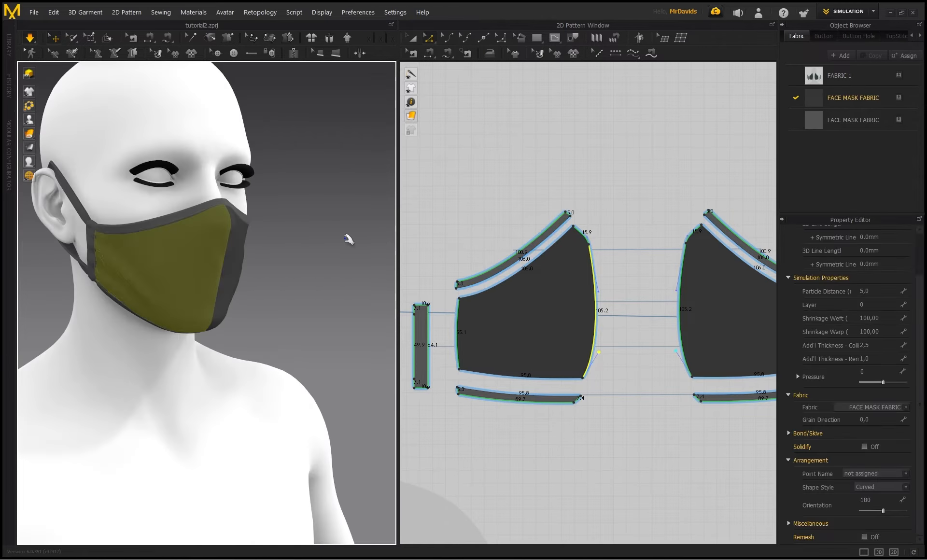
key(ctrl+z)
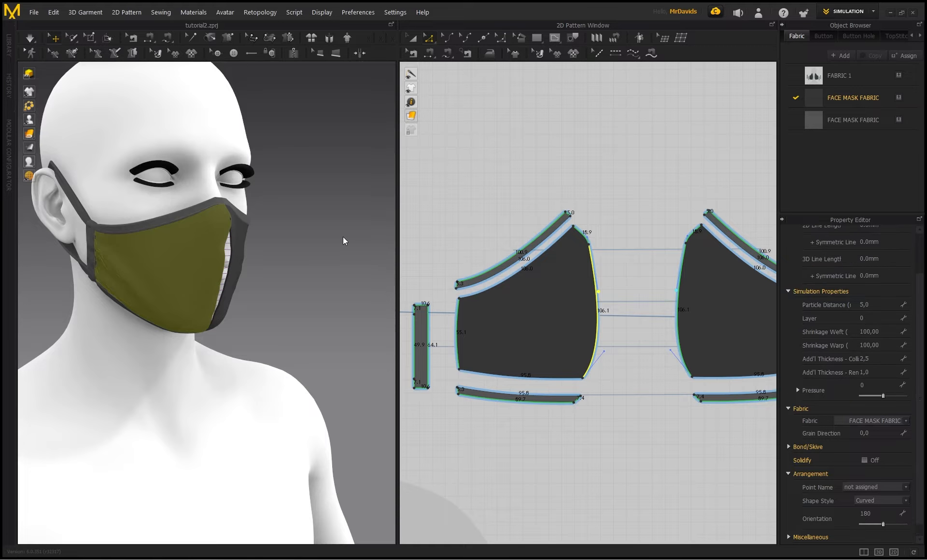
click(561, 301)
Turn off Elastic on the center seam edges of the front panels
click(412, 39)
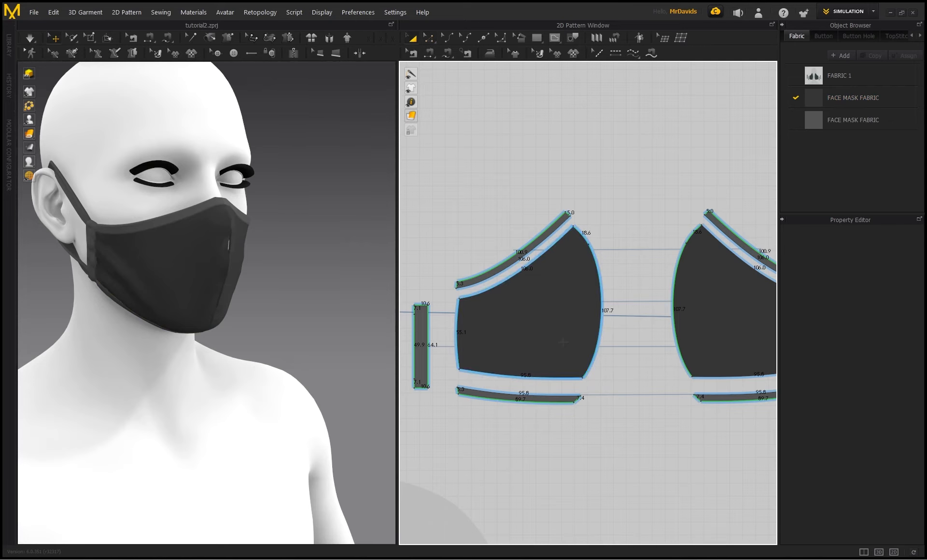
click(563, 328)
shift+click(714, 324)
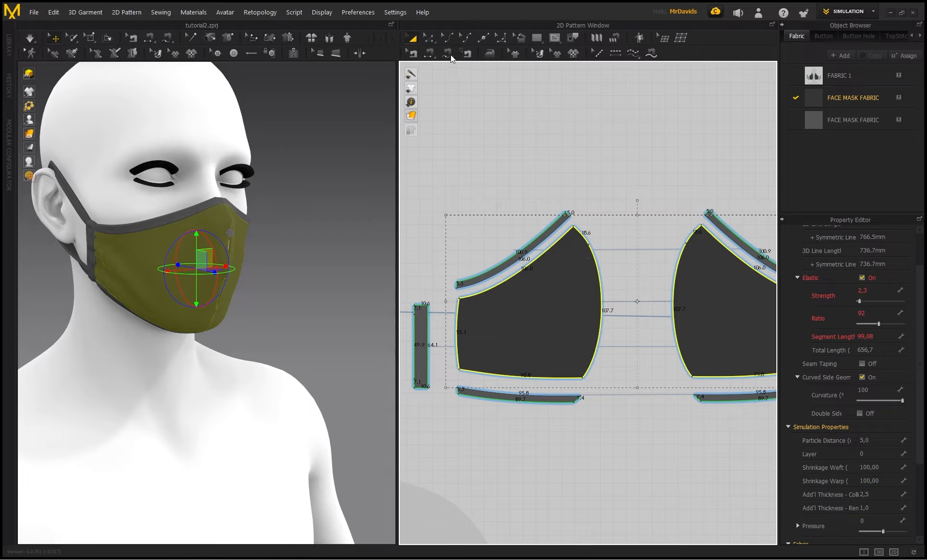
click(588, 128)
click(599, 273)
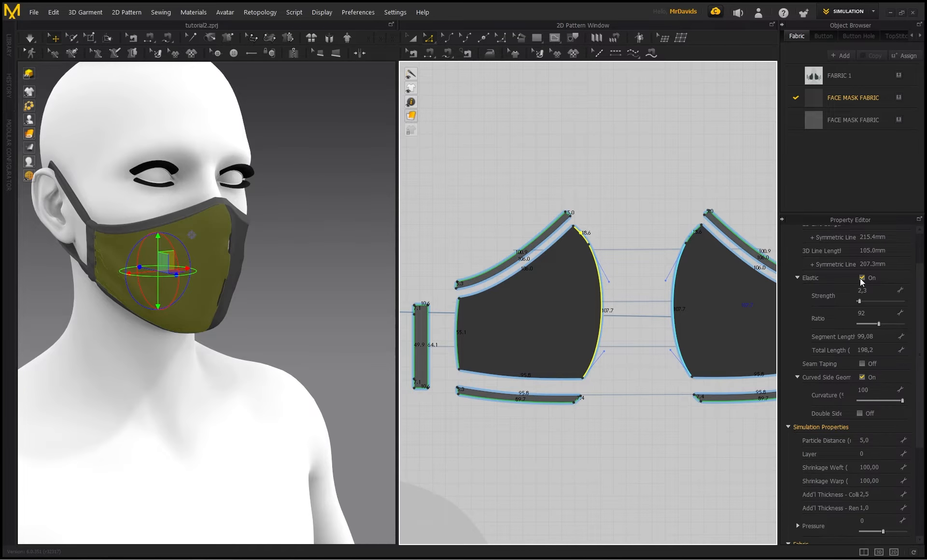
click(862, 278)
click(582, 165)
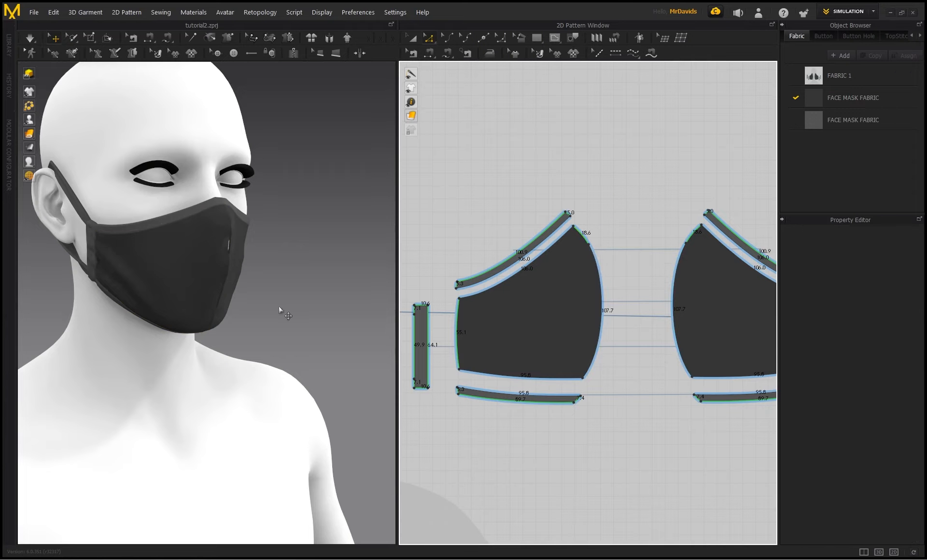
Simulate the mask and tug both front panels along the center seam to settle the fuller curve
scroll(241, 257, up, 3)
key(space)
right_drag(290, 257, 248, 221)
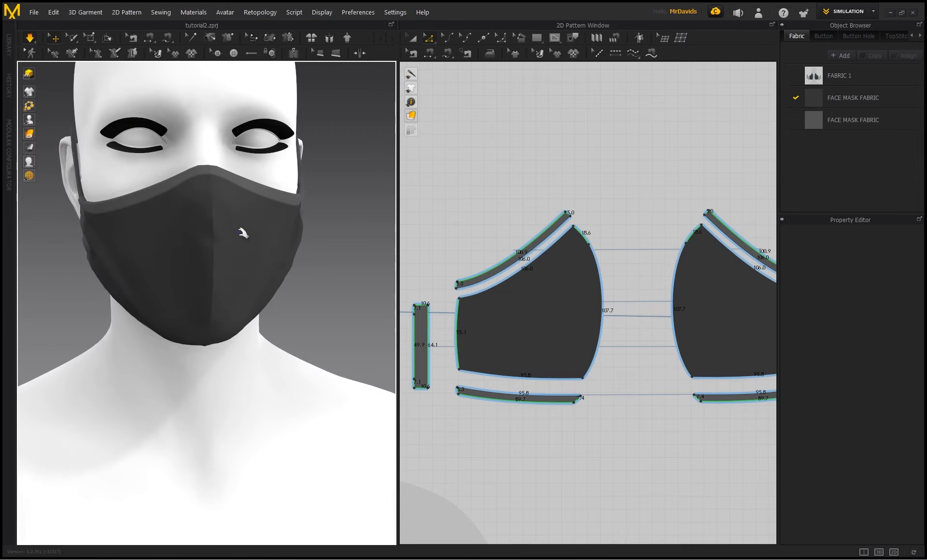
click(246, 224)
click(195, 245)
click(221, 269)
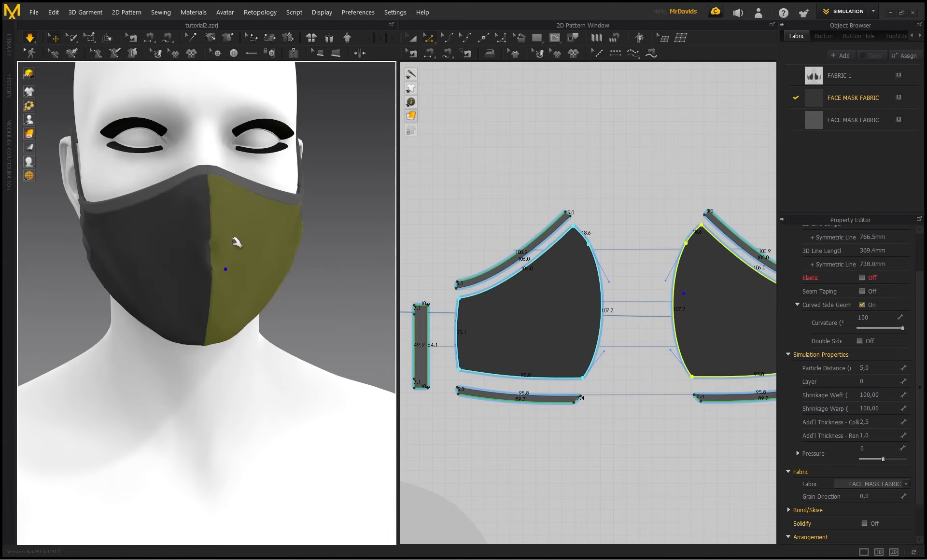
click(193, 273)
click(226, 290)
click(189, 282)
click(228, 215)
click(346, 259)
Tug the simulated front panels around the cheeks, center seam and upper trim from both sides to even out the fit
right_drag(346, 260, 144, 257)
scroll(187, 253, down, 5)
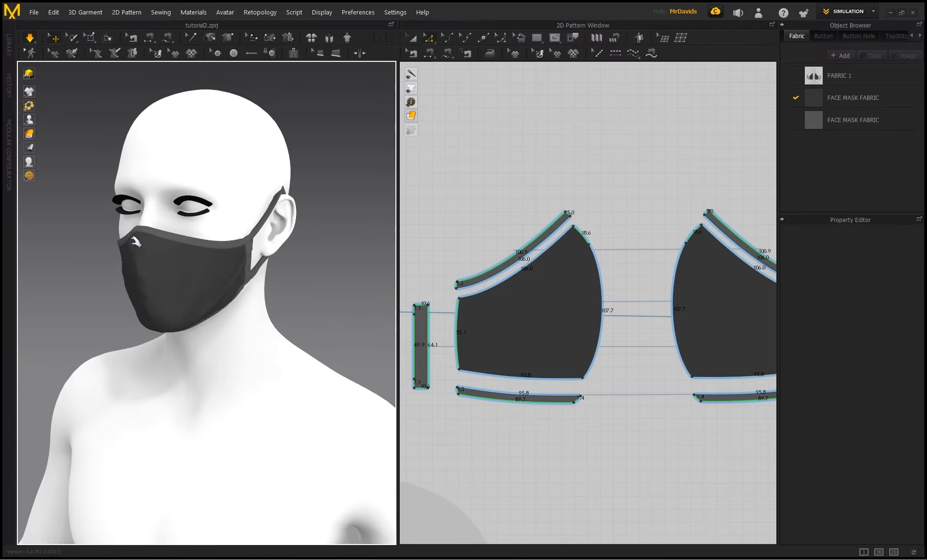
click(159, 259)
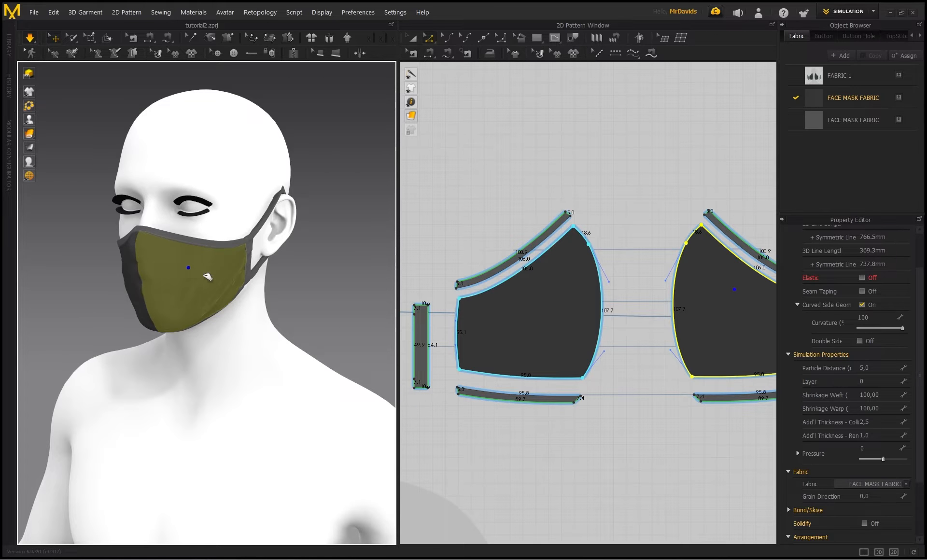
right_drag(213, 271, 140, 295)
click(139, 298)
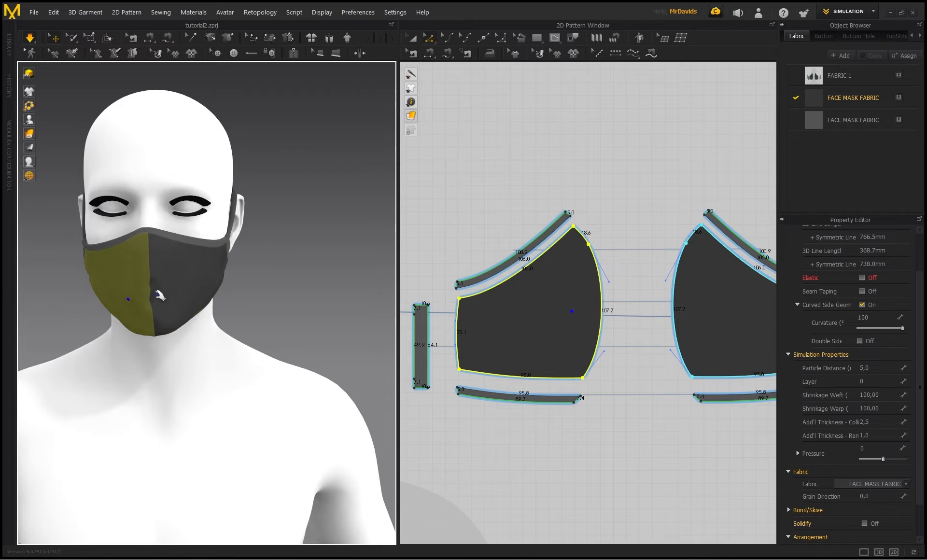
click(159, 295)
click(252, 277)
mouse_move(252, 277)
right_down()
mouse_move(312, 270)
mouse_move(265, 262)
mouse_move(271, 254)
mouse_move(244, 265)
right_up()
click(236, 264)
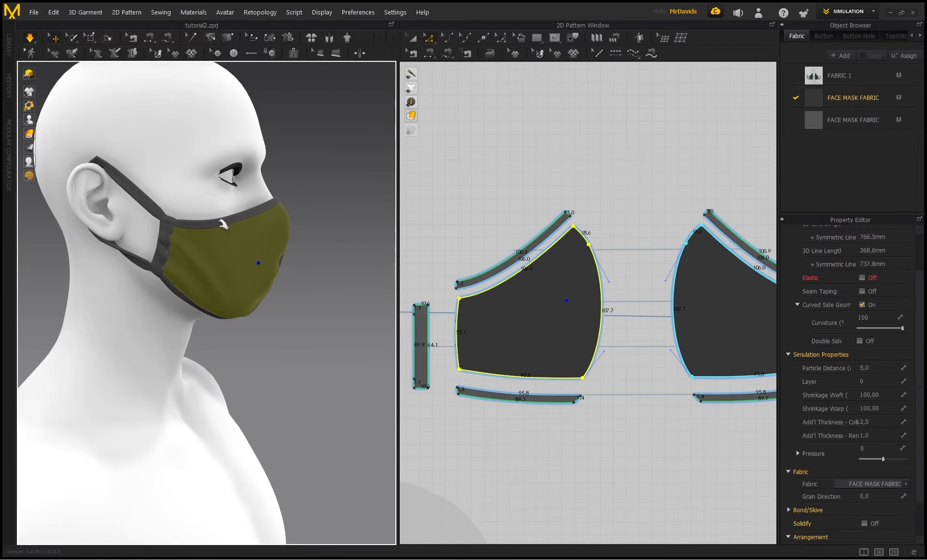
click(228, 213)
click(317, 187)
Pin the mask's mesh at the top of the center seam over the nose bridge
right_drag(317, 186, 149, 268)
right_drag(91, 238, 182, 123)
click(94, 38)
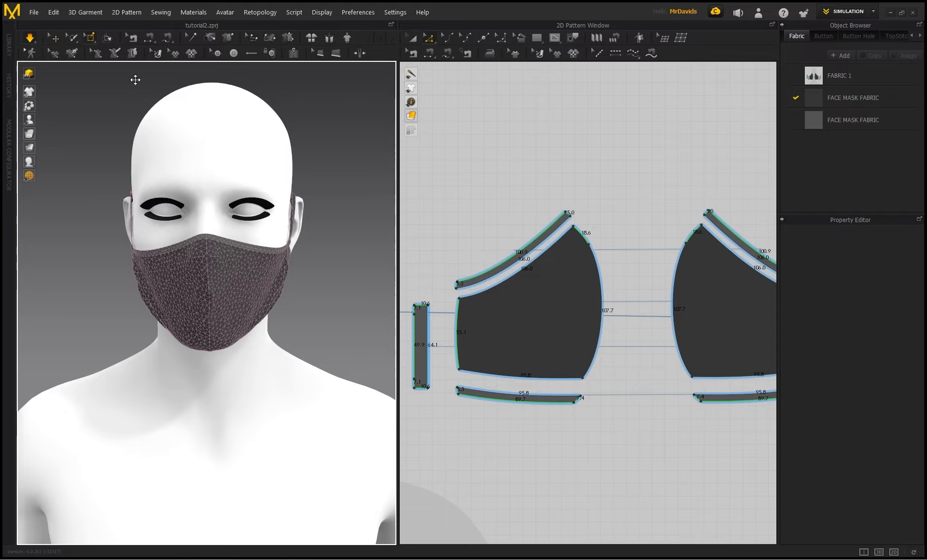
drag(220, 245, 221, 243)
Remove the pin holding the strap above the avatar's right ear
right_drag(202, 163, 227, 145)
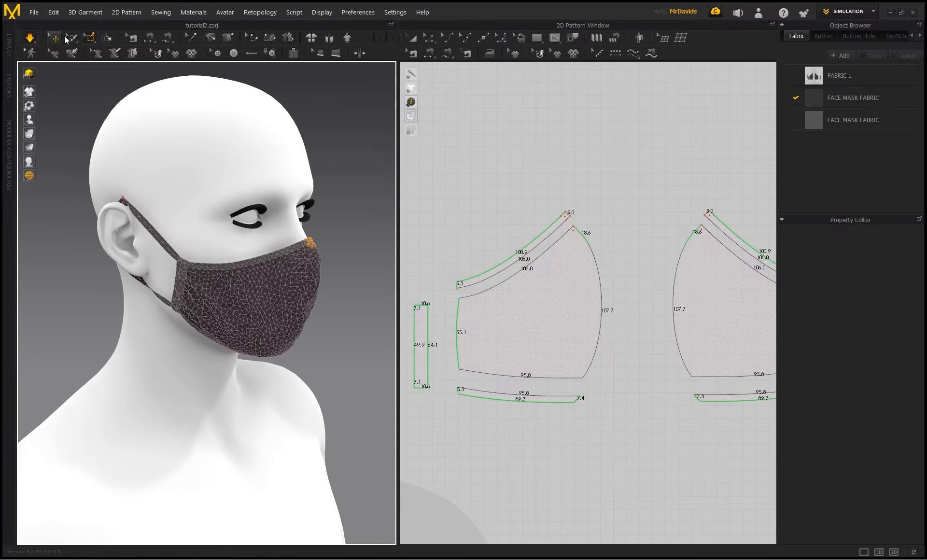
right_drag(160, 177, 152, 159)
scroll(182, 251, up, 3)
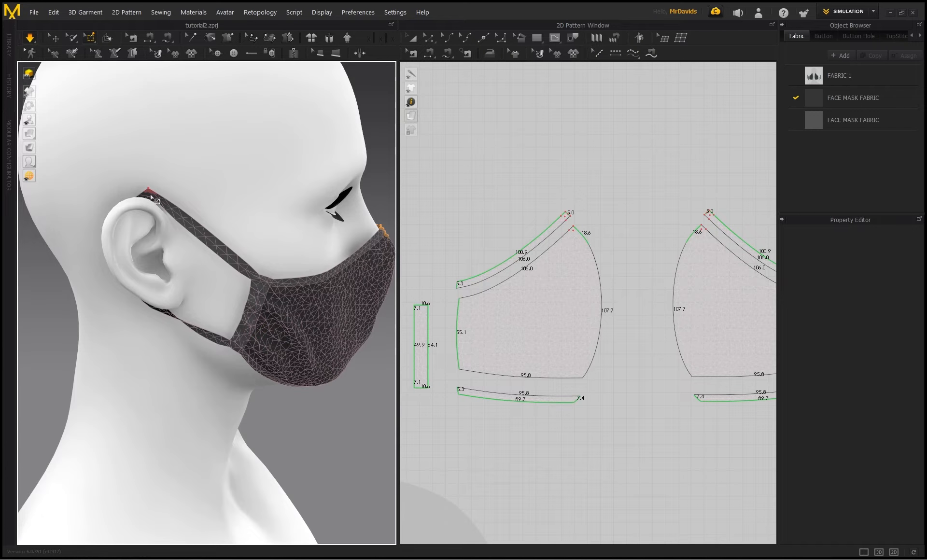
right_click(151, 194)
click(170, 199)
right_drag(172, 201, 211, 193)
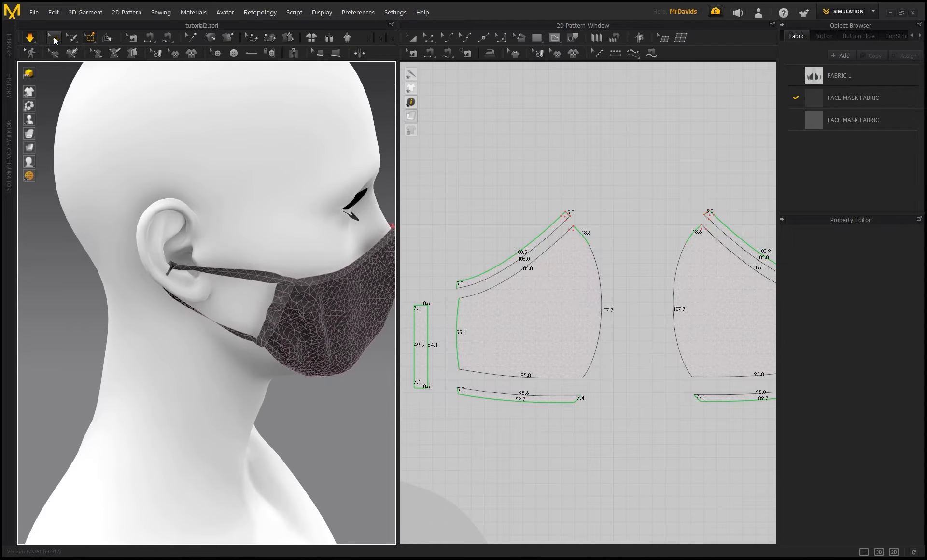
Try to pull the released strap back over the top of the avatar's right ear, and stop the simulation
click(55, 41)
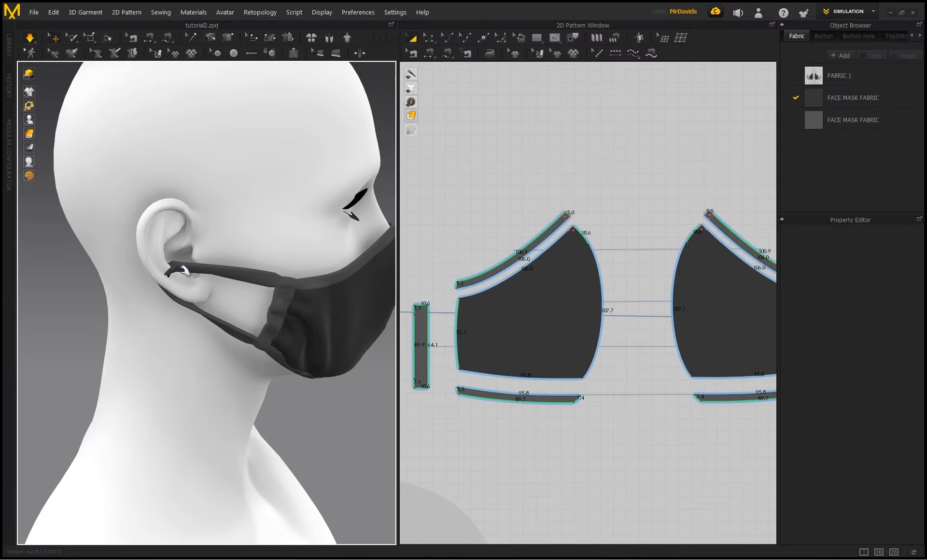
drag(180, 273, 189, 207)
click(189, 207)
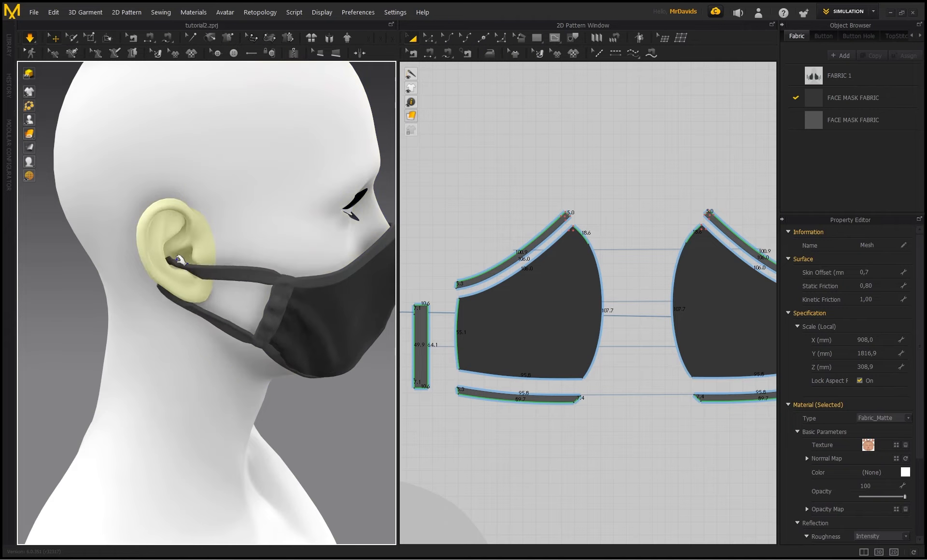
click(191, 264)
drag(138, 167, 184, 192)
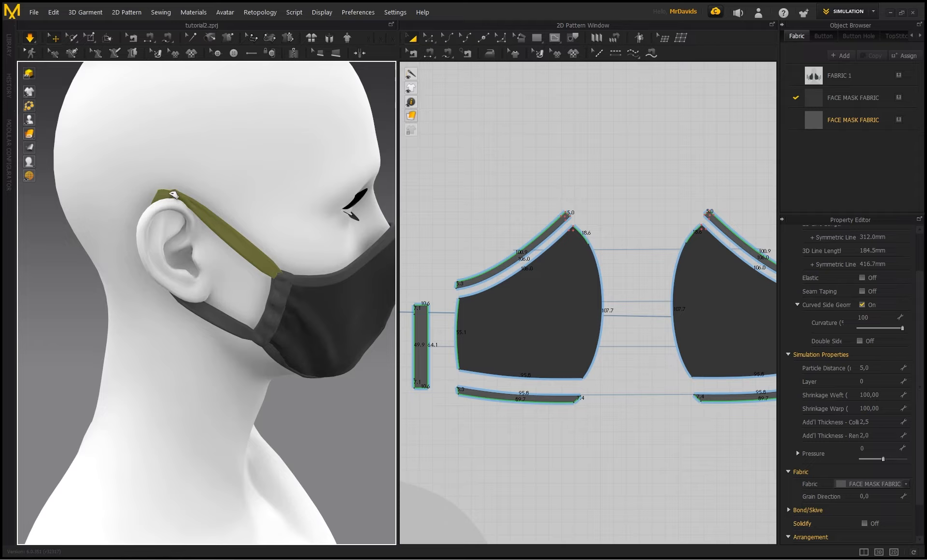
drag(175, 195, 194, 220)
key(space)
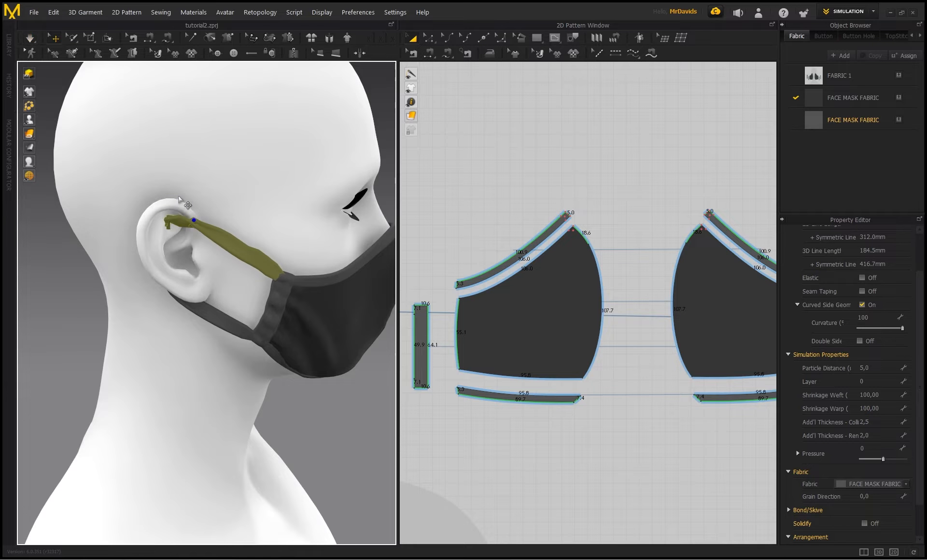
Select the entire avatar mesh and set its Kinetic Friction to 0.05
scroll(169, 198, down, 2)
right_drag(263, 212, 224, 196)
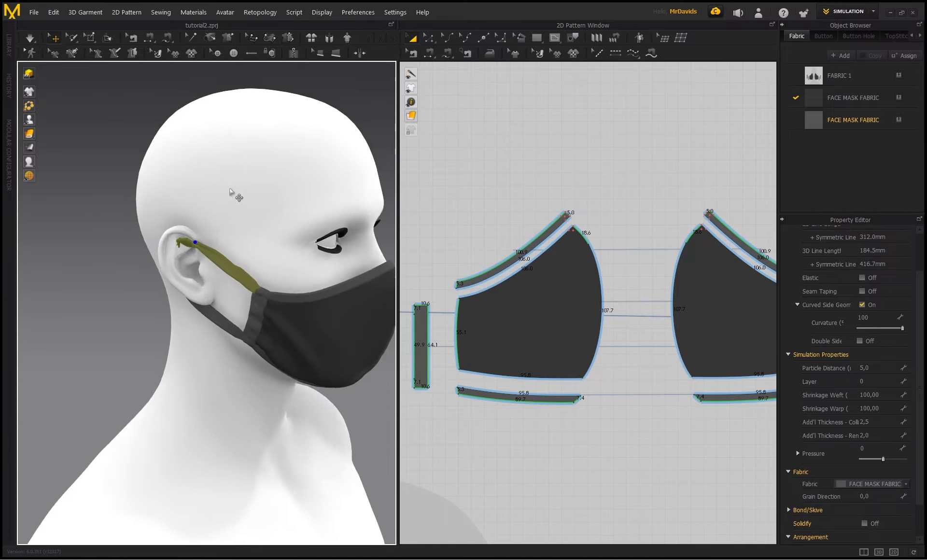
scroll(174, 178, down, 2)
click(232, 209)
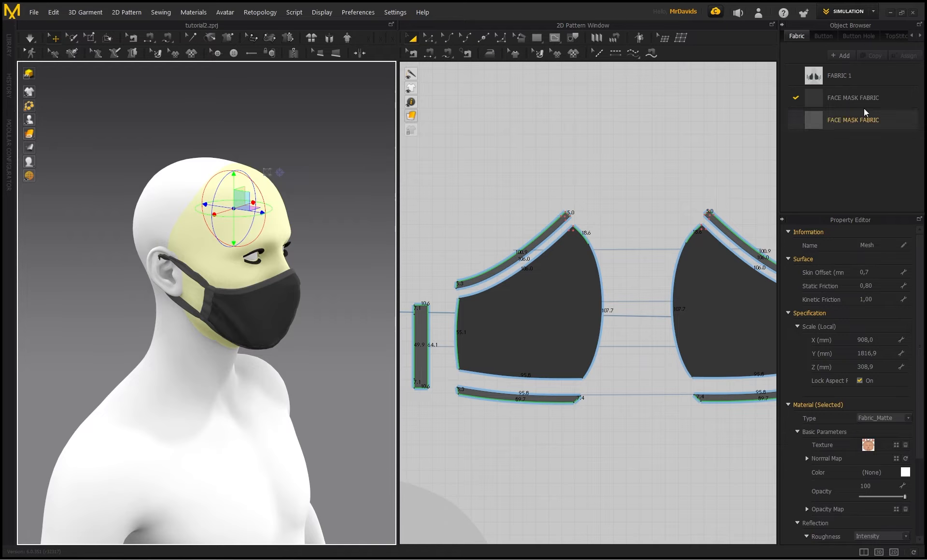
scroll(823, 38, up, 1)
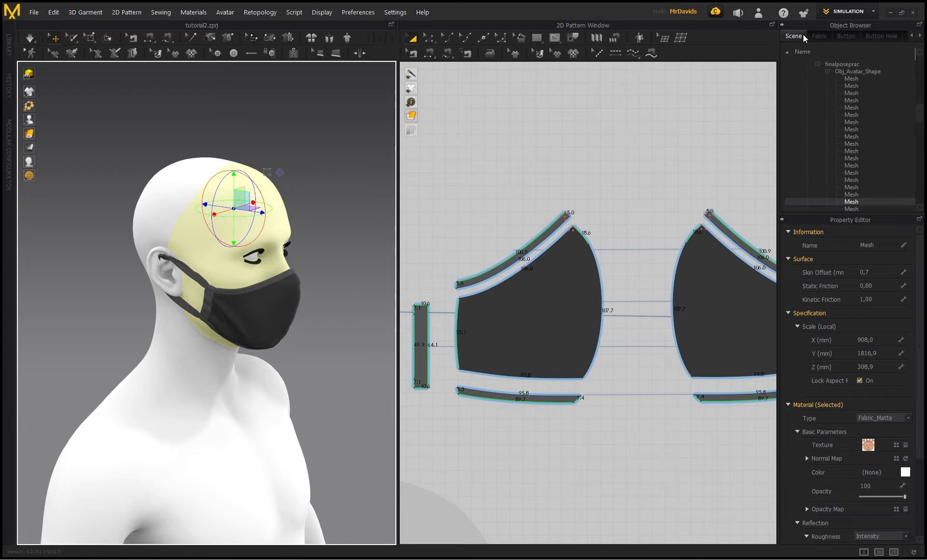
click(850, 115)
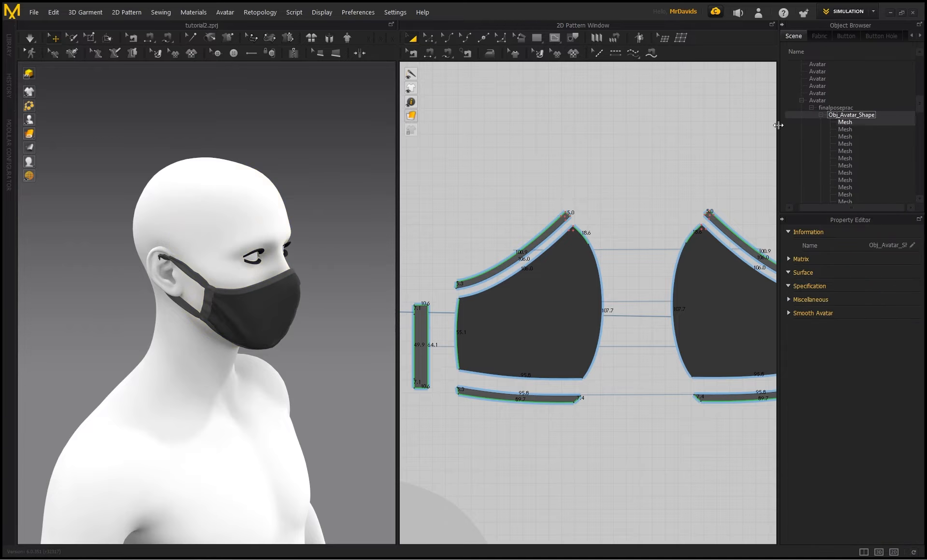
click(221, 209)
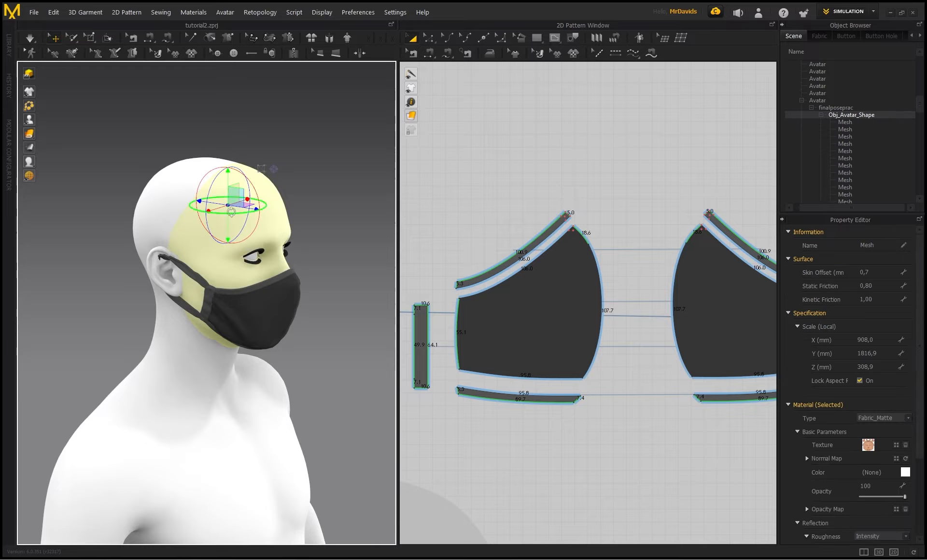
right_click(223, 252)
click(256, 266)
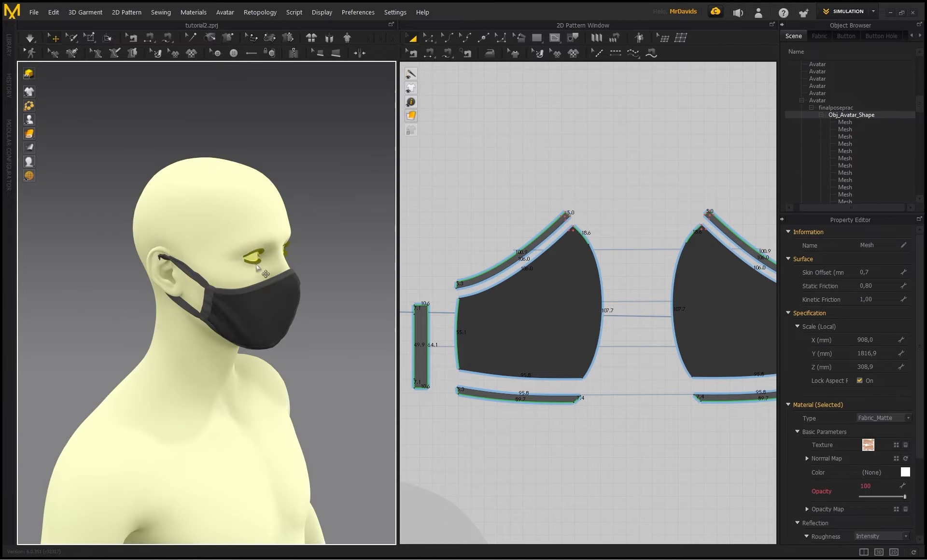
click(879, 301)
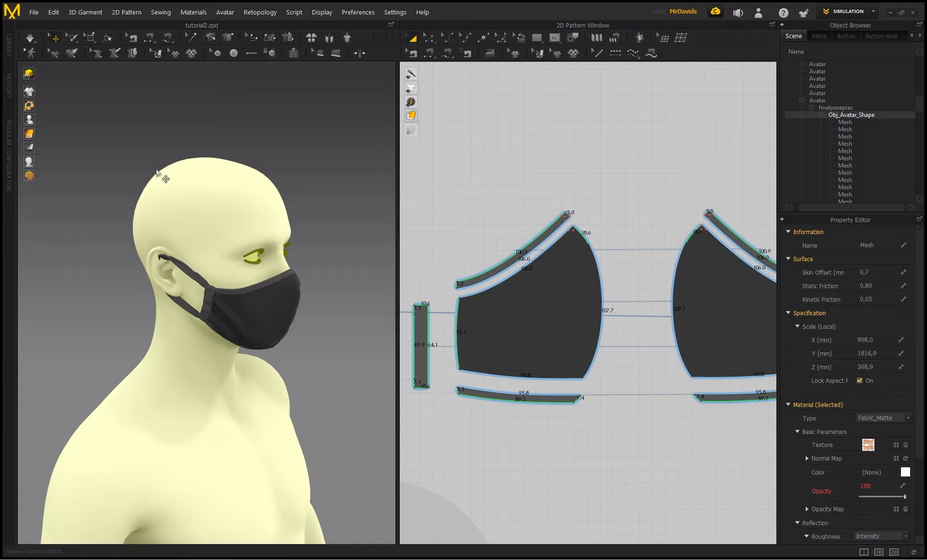
Simulate with the reduced avatar friction and try to pull the strap around the avatar's right ear
scroll(159, 264, up, 3)
key(space)
drag(126, 225, 115, 191)
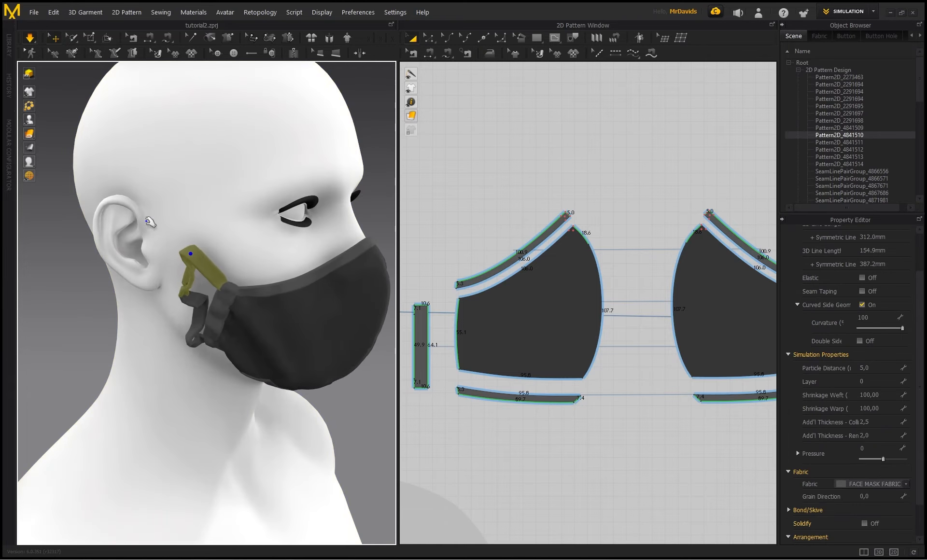
key(space)
Select the entire avatar mesh and set its Kinetic Friction to 1.00
click(227, 136)
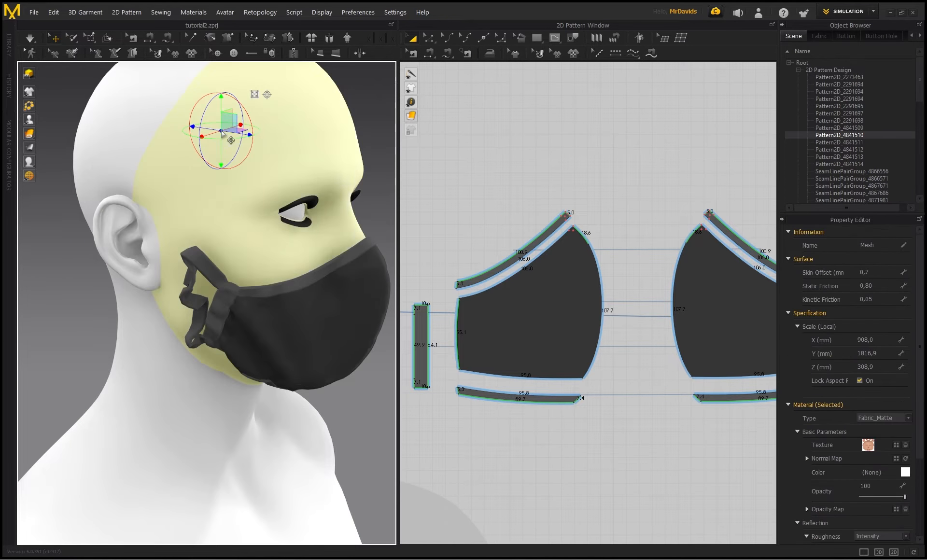
right_click(225, 132)
key(Escape)
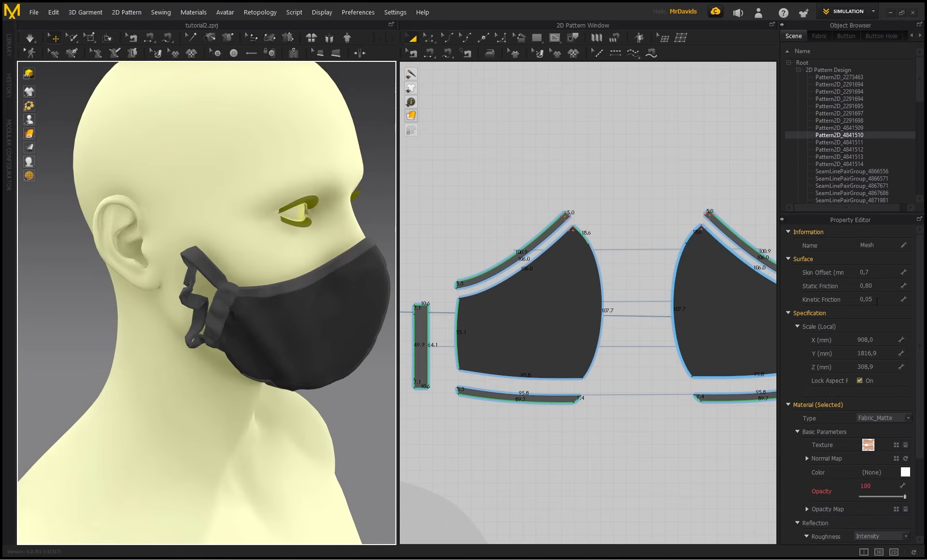
click(876, 300)
key(Return)
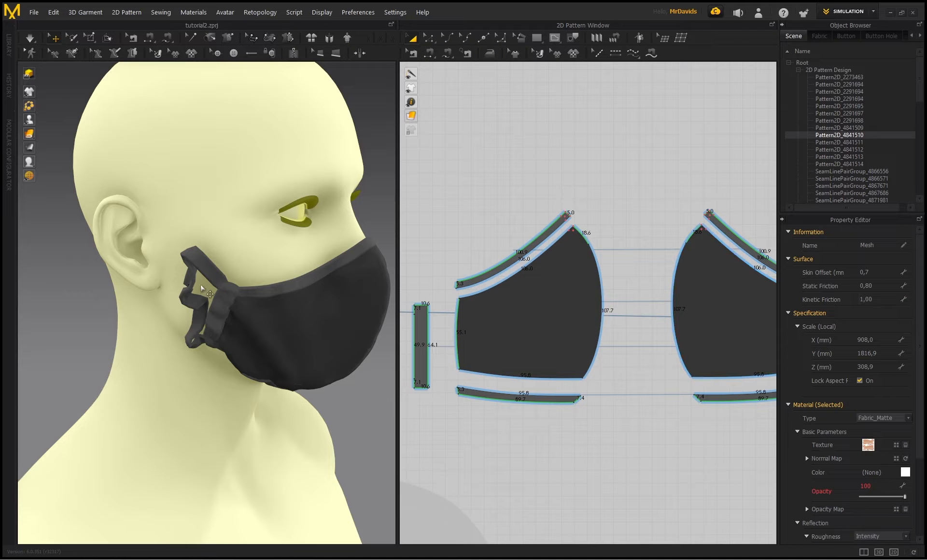
Simulate again and pull the upper strap up and back over the top of the avatar's right ear
key(space)
right_drag(164, 213, 121, 226)
scroll(202, 304, down, 3)
middle_drag(203, 304, 264, 321)
drag(245, 313, 184, 243)
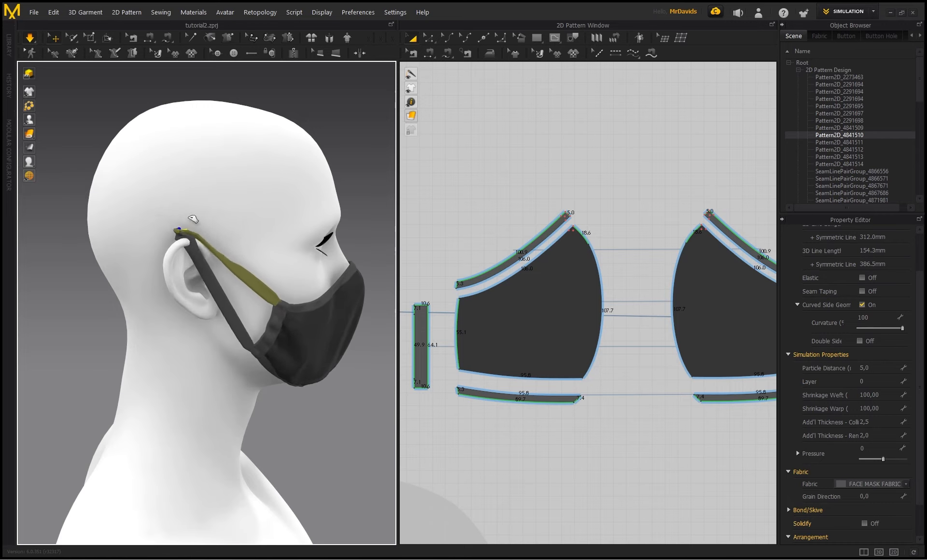
drag(114, 230, 163, 213)
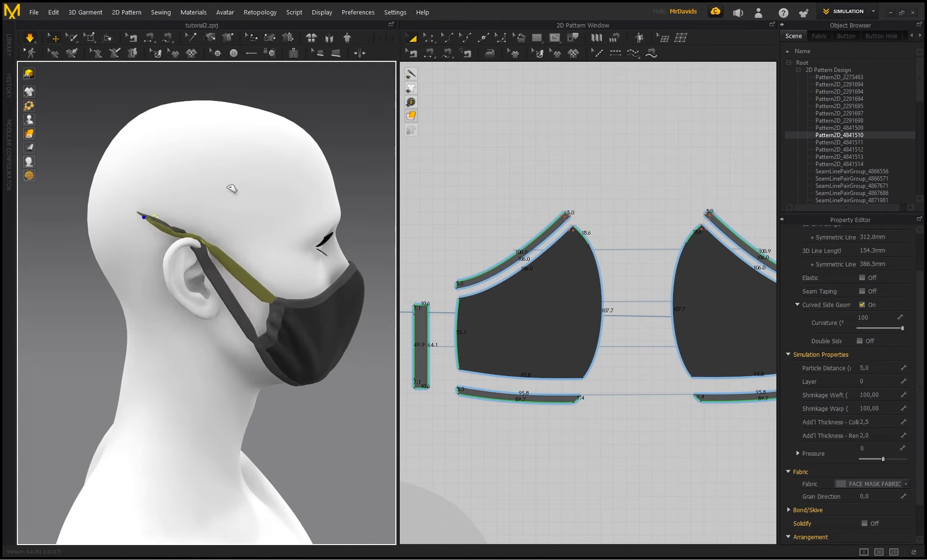
drag(60, 249, 189, 207)
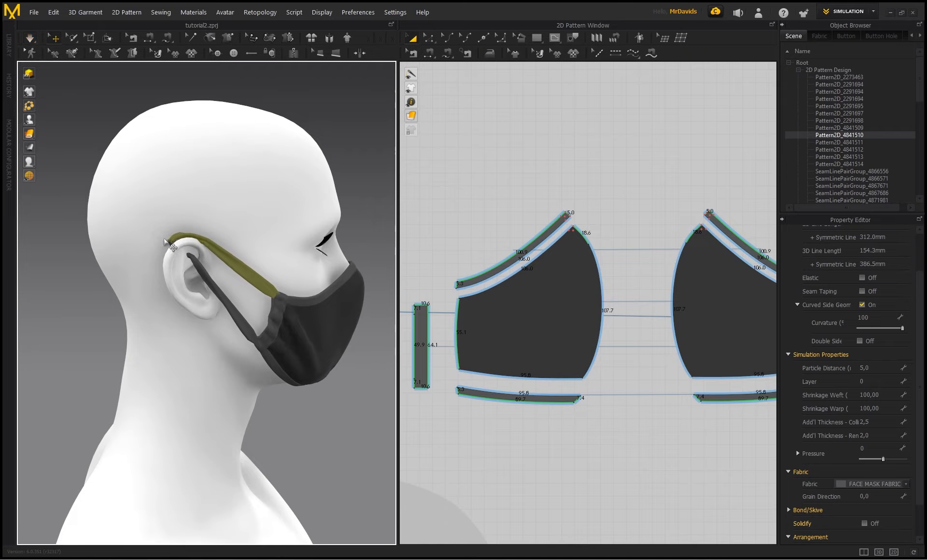
Move the lower strap back behind the avatar's right ear and simulate until it wraps around the ear
scroll(176, 262, up, 2)
click(220, 286)
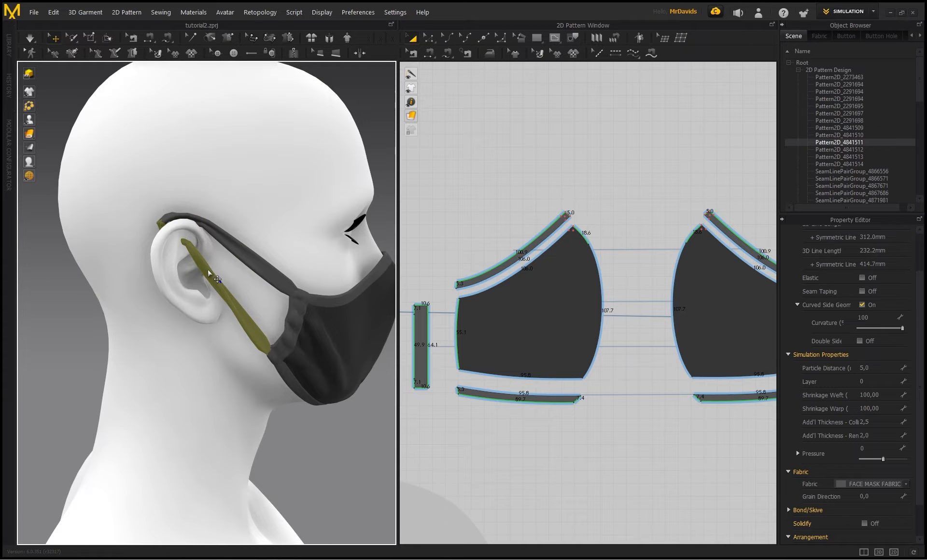
drag(225, 263, 183, 264)
right_drag(190, 189, 174, 187)
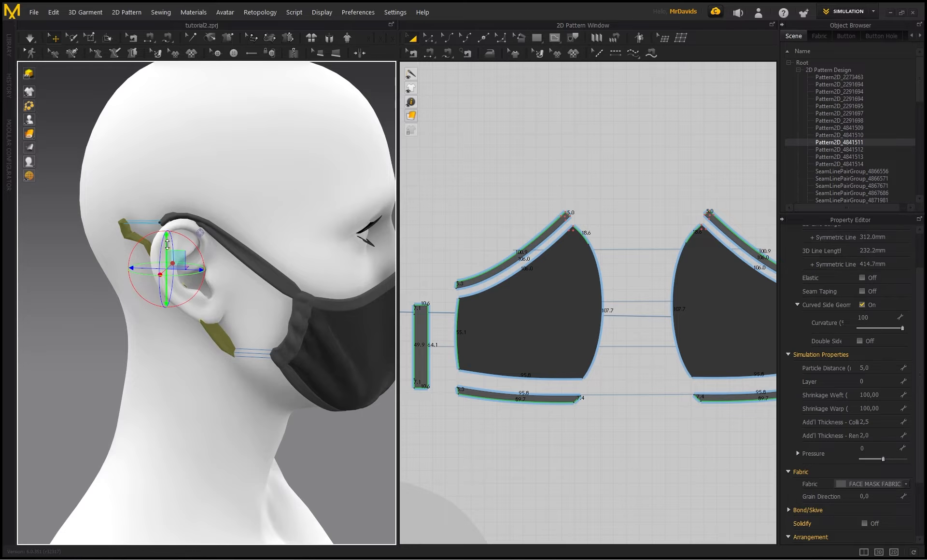
key(space)
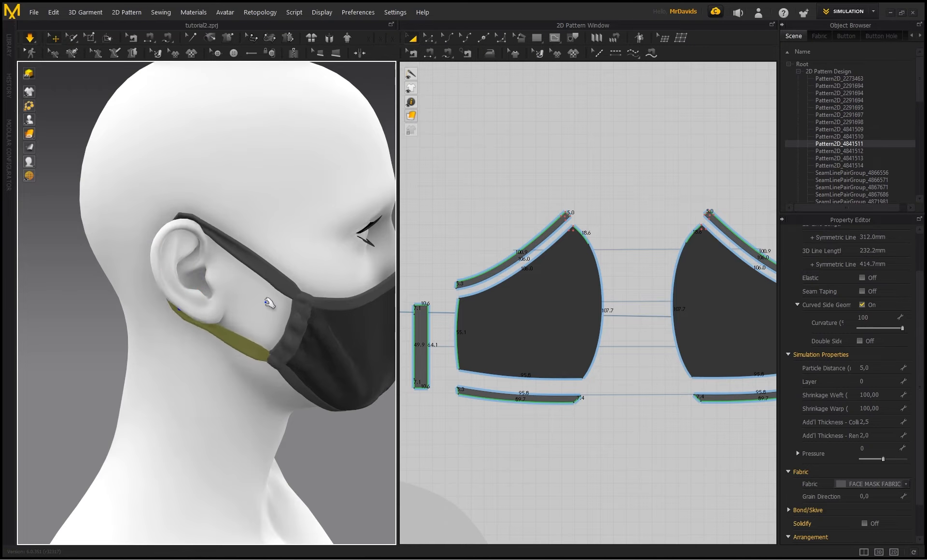
key(space)
right_drag(191, 203, 126, 212)
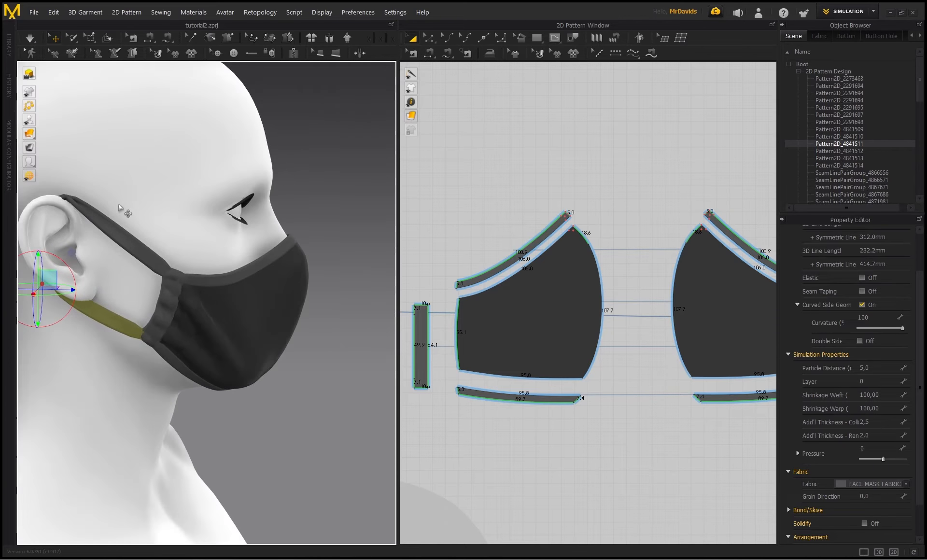
click(315, 208)
Select the strap's mesh where it passes behind the top of the avatar's right ear and pin it
middle_drag(102, 166, 207, 193)
right_drag(207, 193, 228, 188)
scroll(141, 311, up, 2)
click(90, 38)
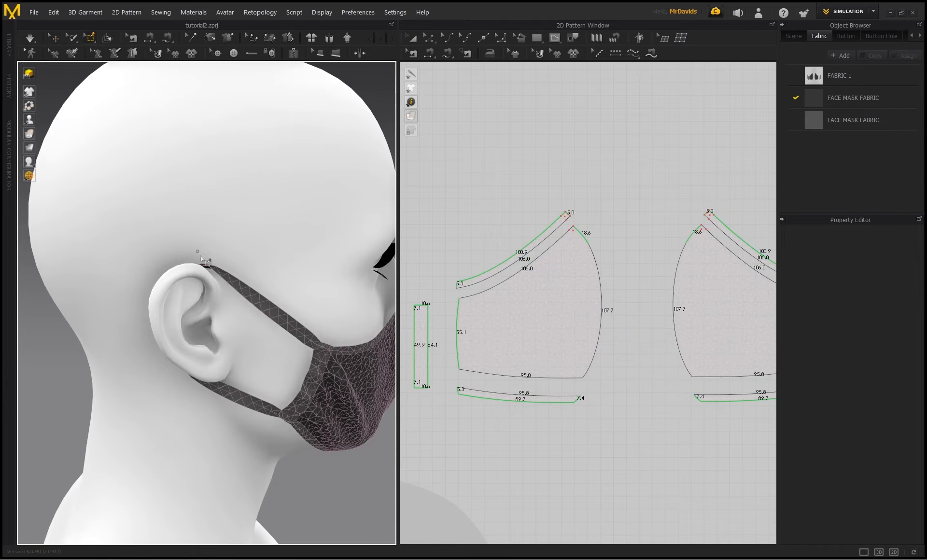
drag(181, 243, 235, 293)
right_drag(183, 234, 244, 233)
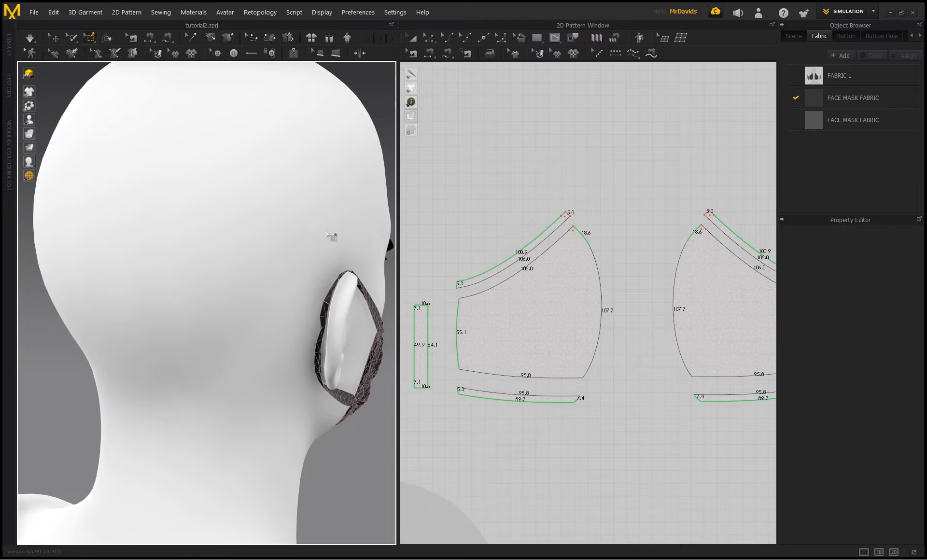
right_drag(323, 231, 177, 213)
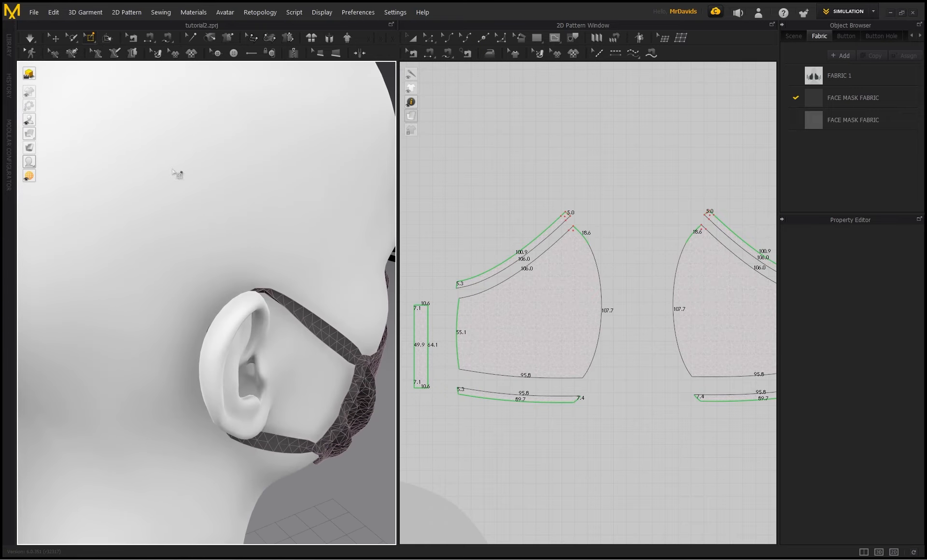
right_drag(214, 255, 306, 282)
drag(83, 99, 124, 198)
drag(161, 252, 200, 336)
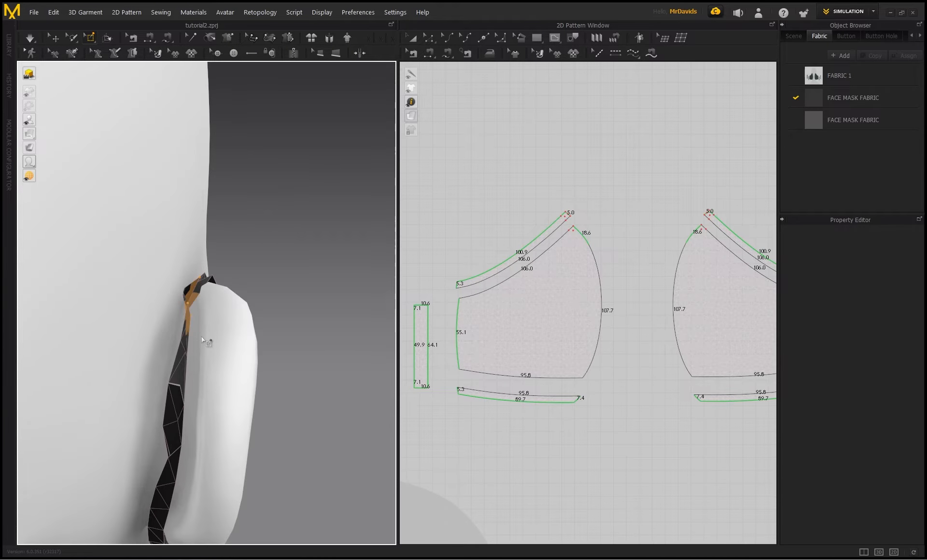
scroll(206, 306, down, 5)
right_drag(161, 299, 47, 245)
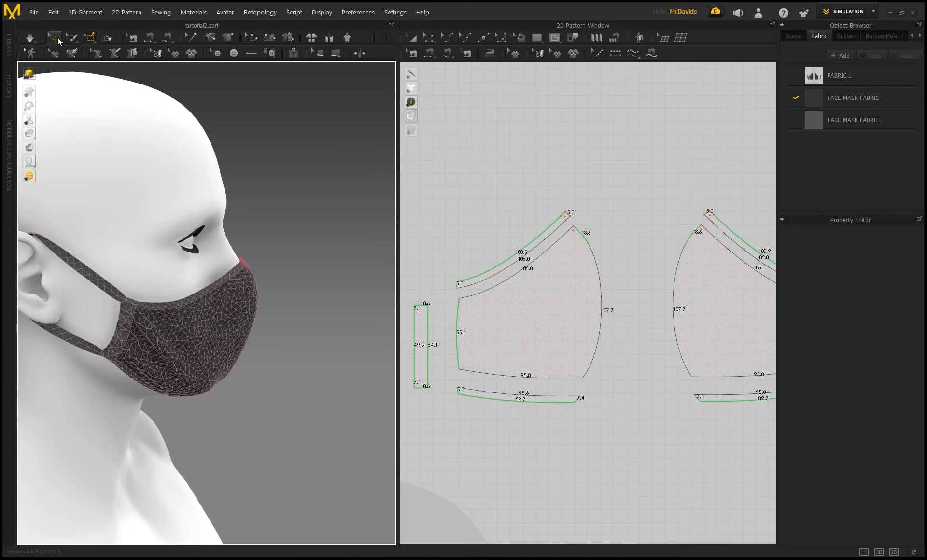
click(55, 38)
Examine the mask's fit and how the straps sit around both ears from the sides and front
mouse_move(217, 203)
right_down()
mouse_move(116, 211)
mouse_move(169, 217)
mouse_move(221, 200)
right_up()
scroll(160, 198, up, 5)
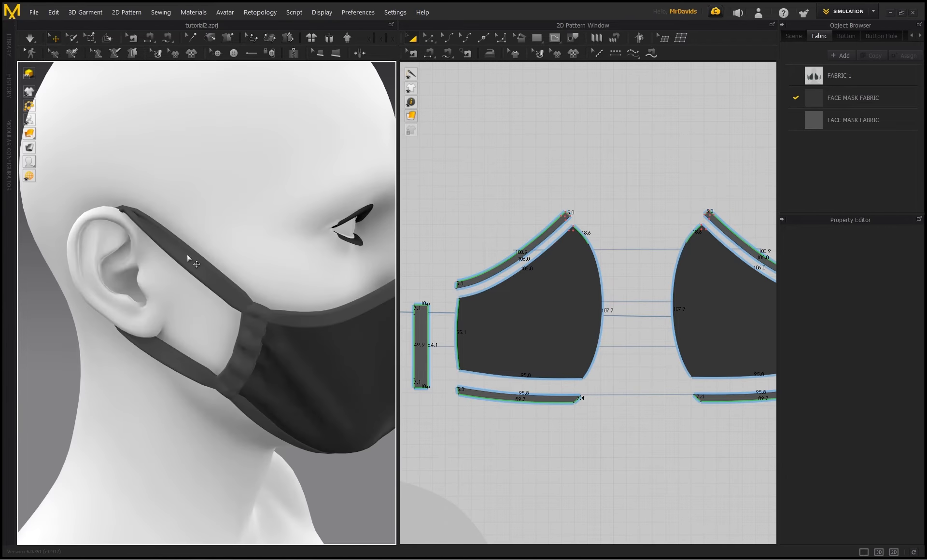
scroll(200, 293, down, 4)
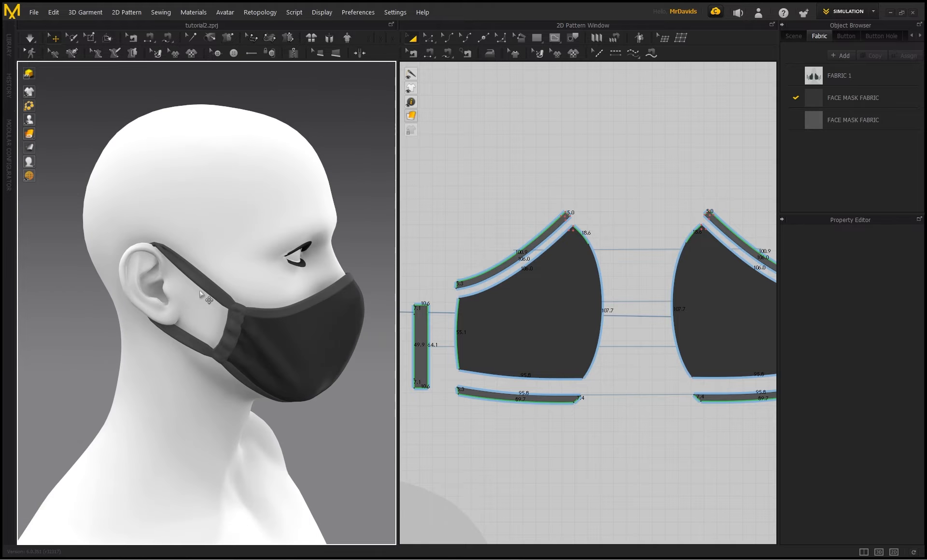
mouse_move(236, 240)
right_down()
mouse_move(58, 232)
mouse_move(246, 230)
mouse_move(244, 256)
right_up()
right_drag(138, 245, 77, 240)
right_drag(264, 224, 249, 221)
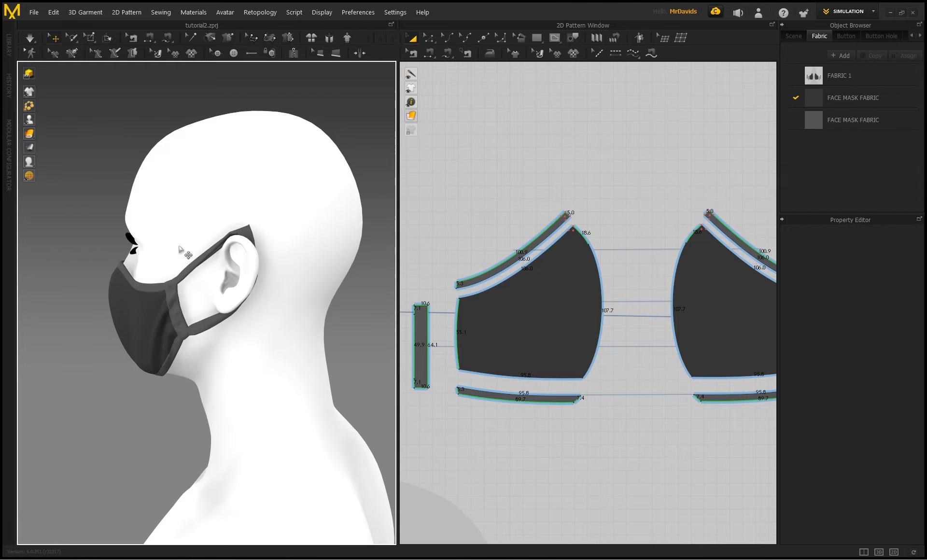
right_drag(180, 249, 209, 265)
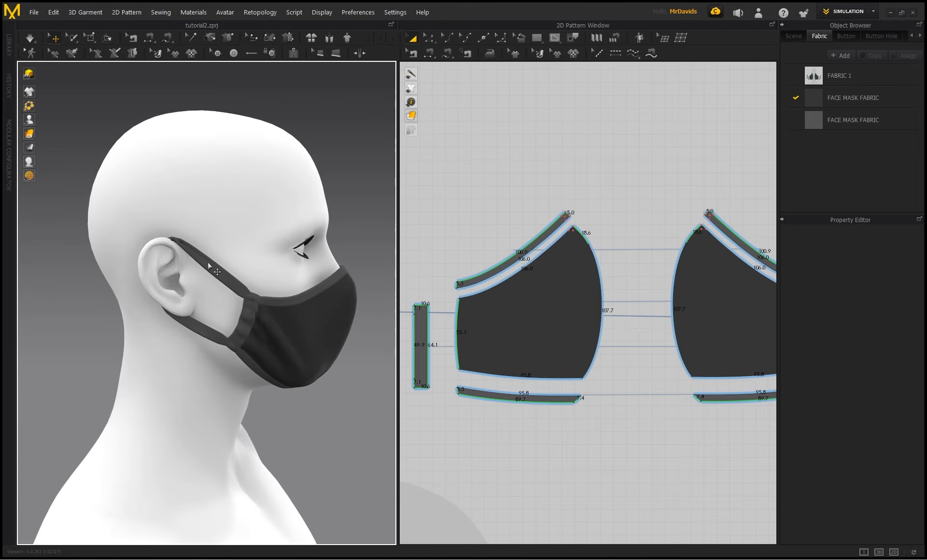
right_drag(208, 213, 278, 290)
right_drag(269, 333, 249, 248)
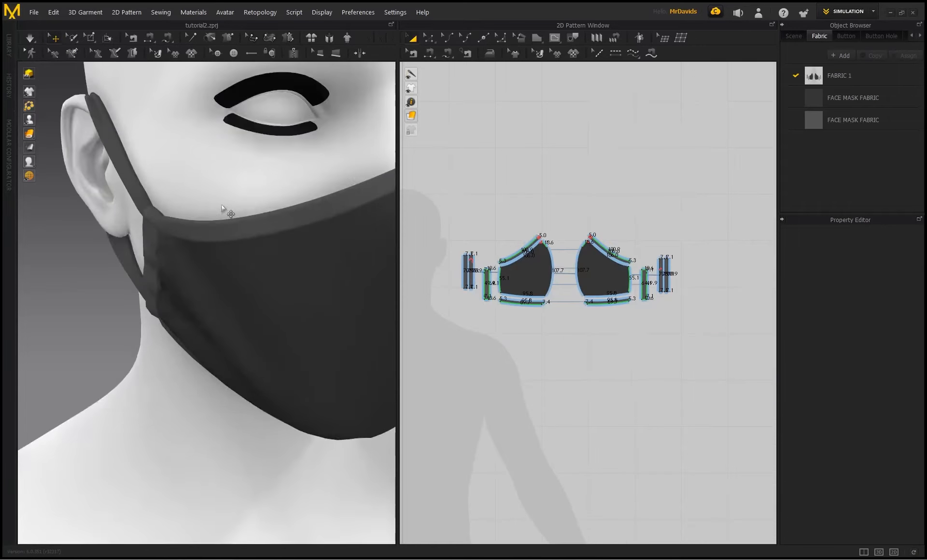
scroll(207, 241, down, 3)
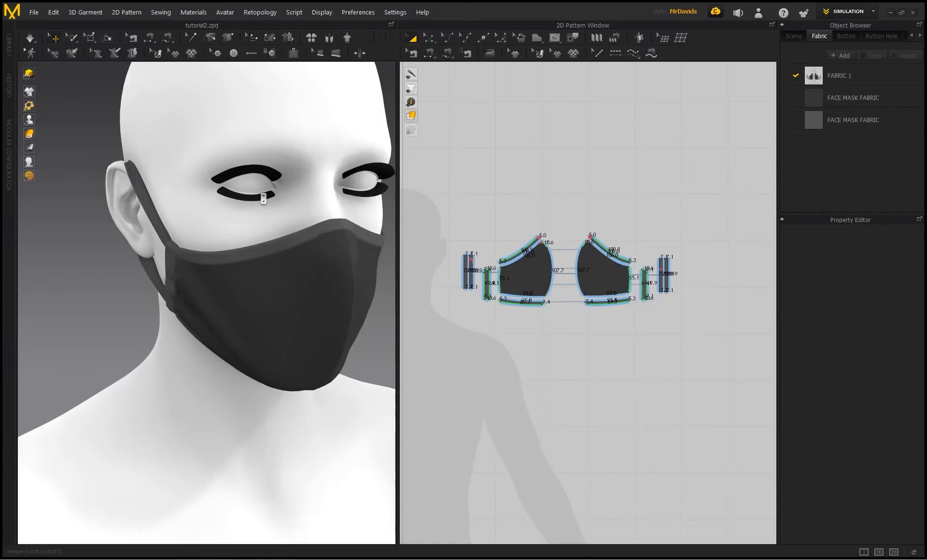
right_drag(207, 241, 246, 232)
scroll(209, 240, up, 6)
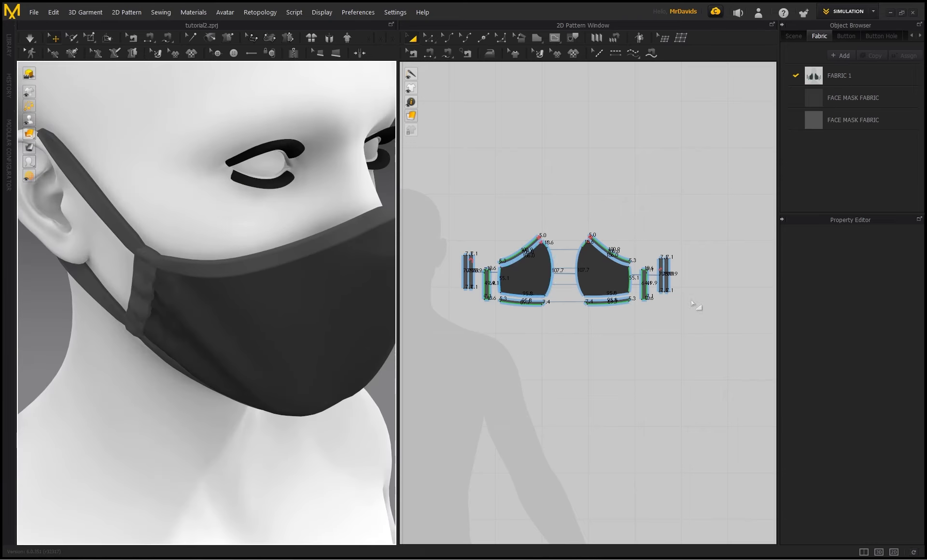
Select all trims and straps without the two main mask panels and set their additional rendering thickness to 1 mm
drag(707, 323, 445, 195)
scroll(540, 268, up, 4)
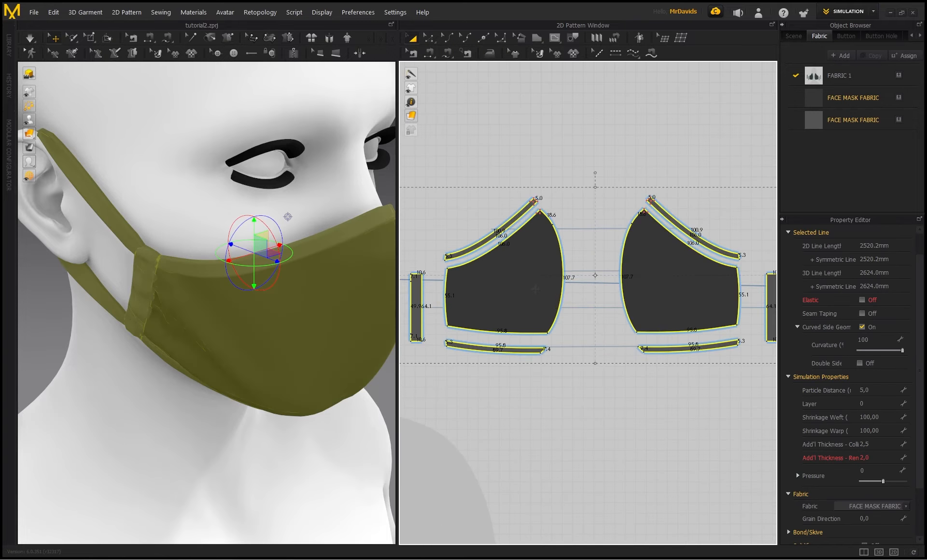
shift+click(535, 289)
shift+click(669, 278)
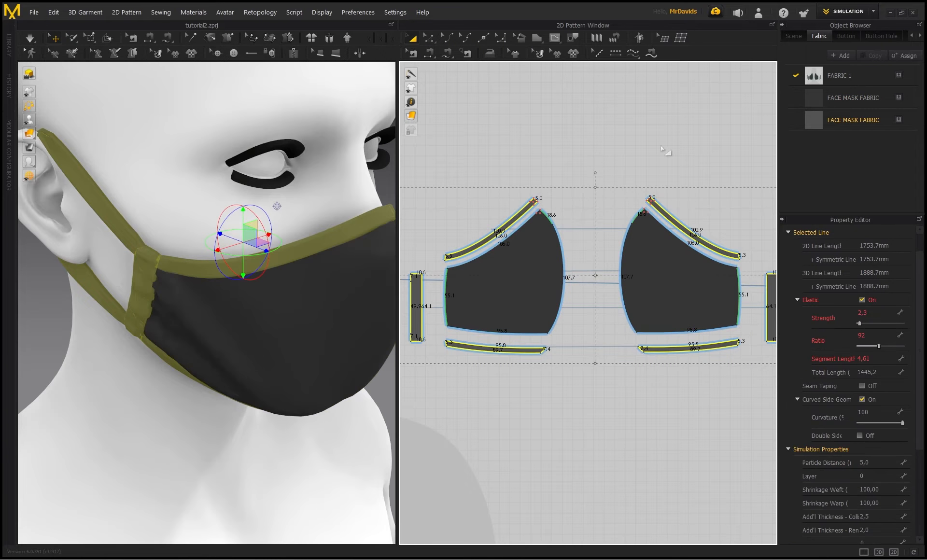
click(874, 530)
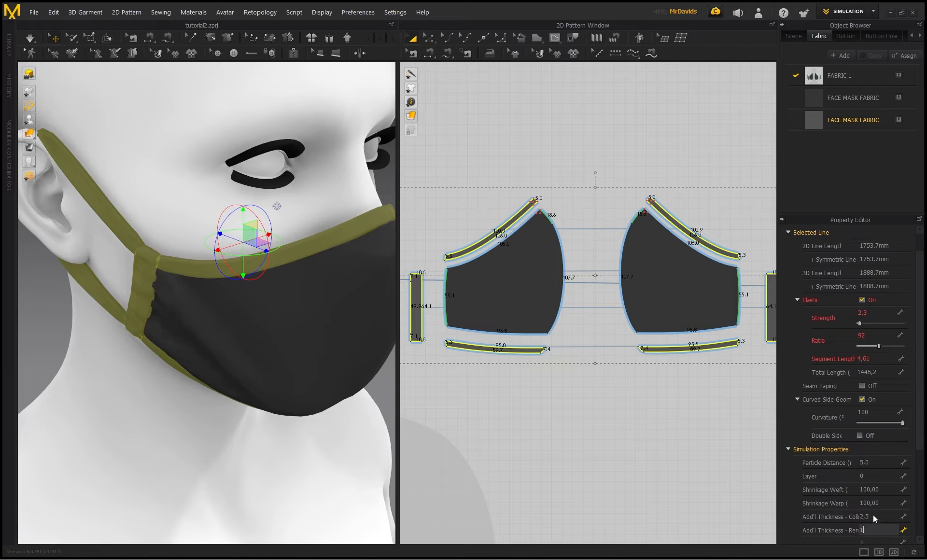
key(Return)
Lower the additional rendering thickness of the two main mask panels to below 1 mm
click(532, 292)
shift+click(669, 292)
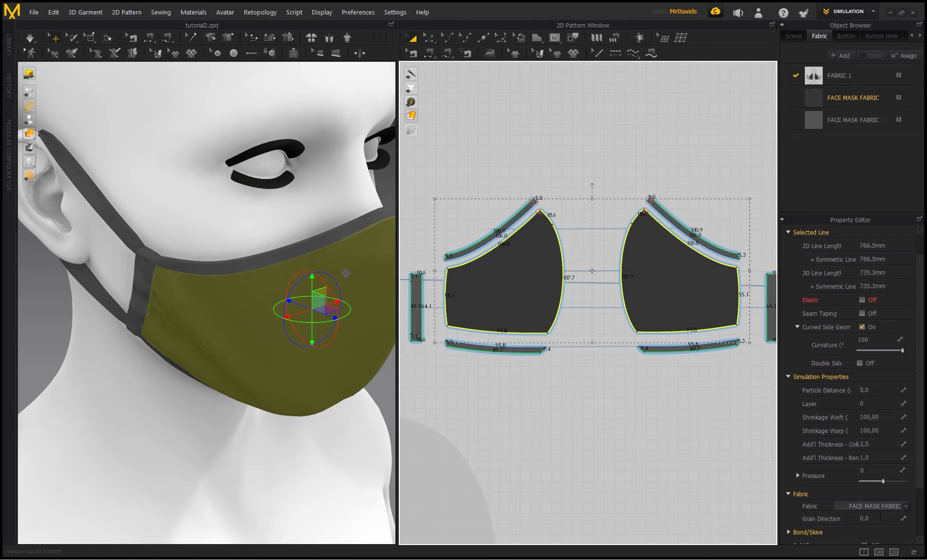
click(883, 454)
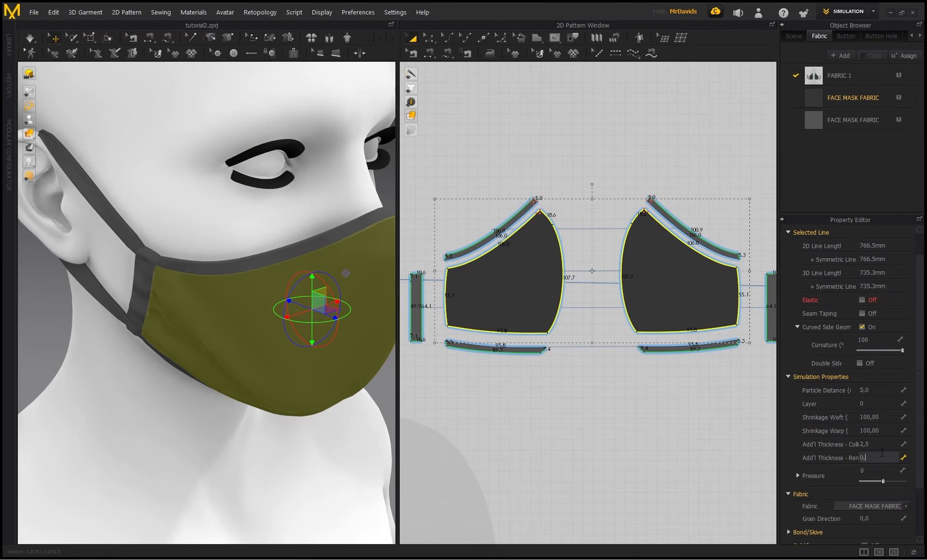
key(Return)
click(544, 143)
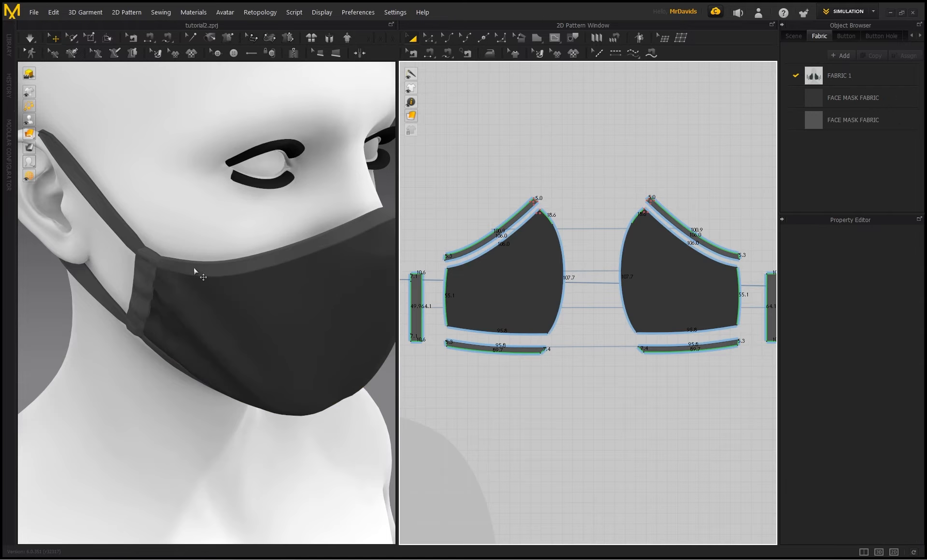
Narrow the vertical side strip between the straps and the mask panel to about 7.3 mm and simulate
right_drag(246, 303, 281, 304)
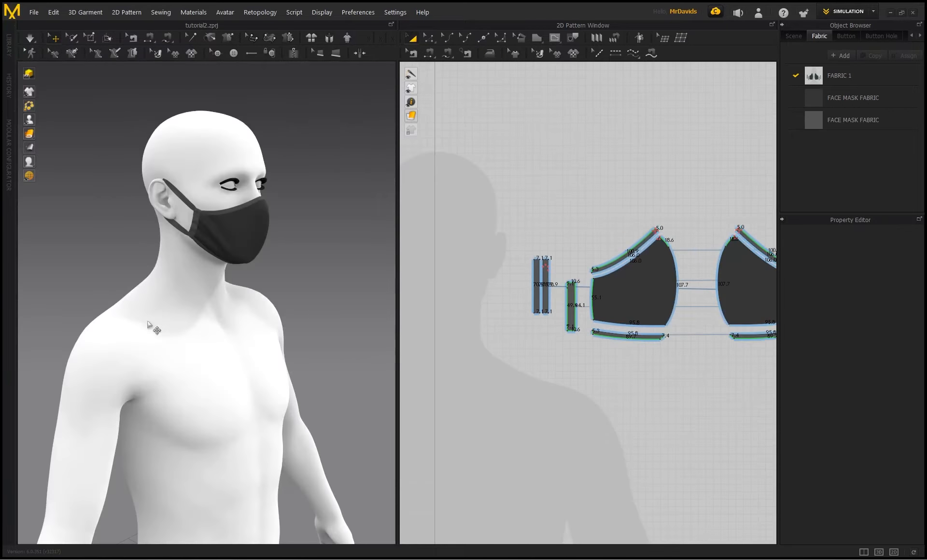
scroll(225, 260, up, 10)
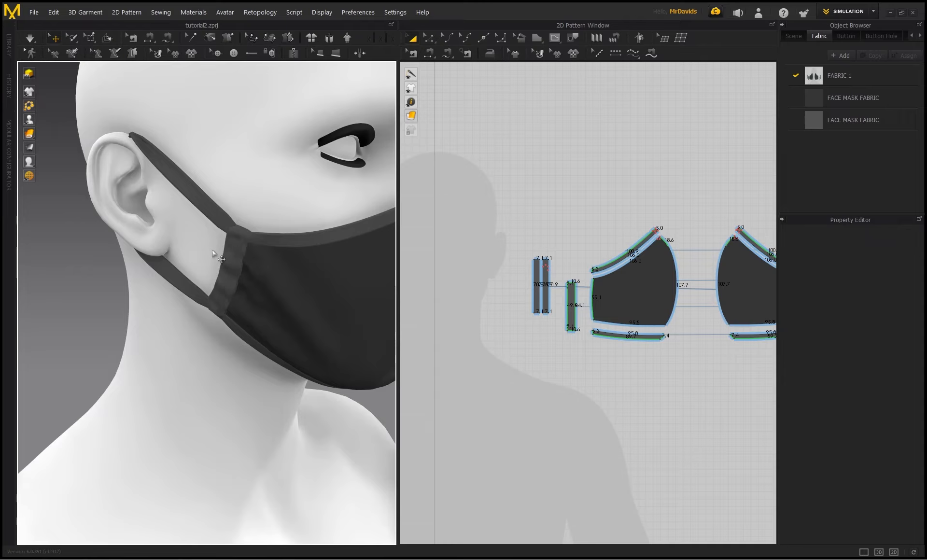
right_drag(212, 250, 195, 265)
scroll(193, 261, up, 5)
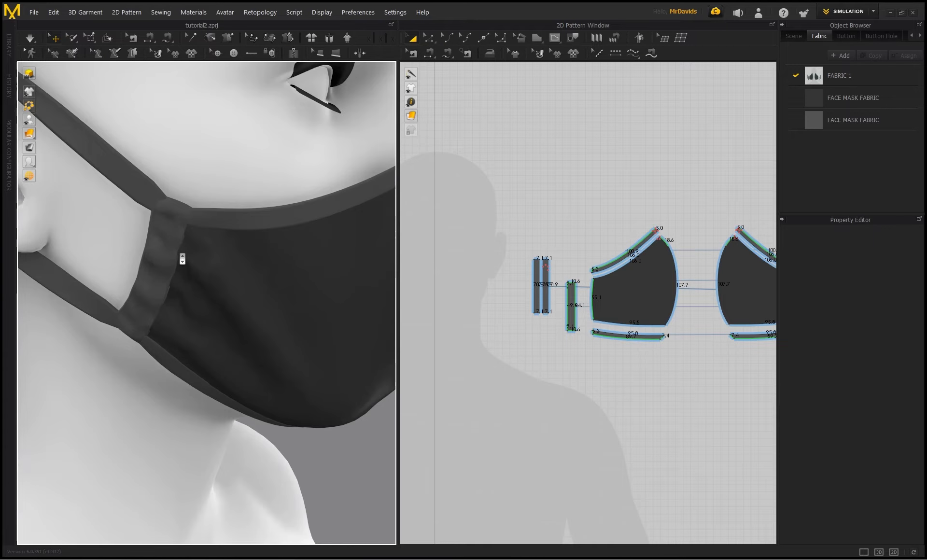
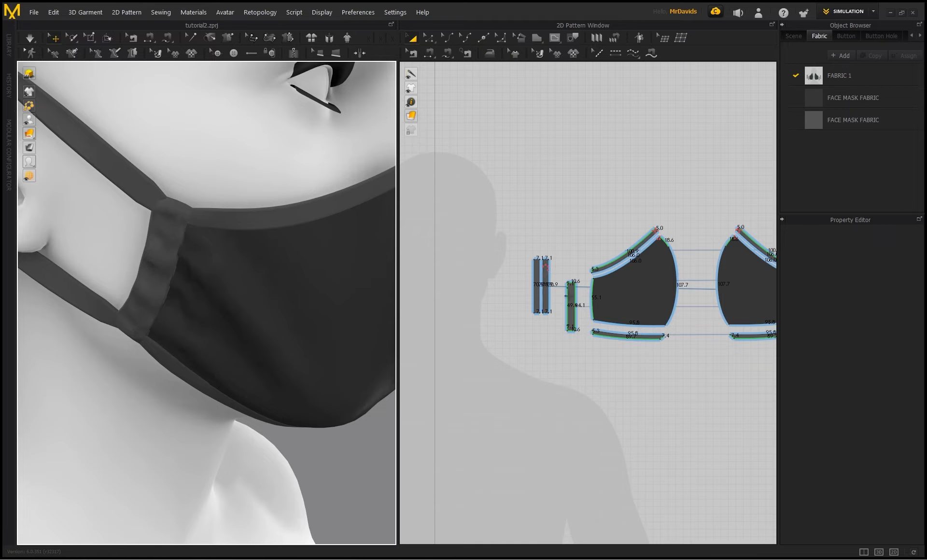
scroll(570, 303, up, 3)
click(574, 316)
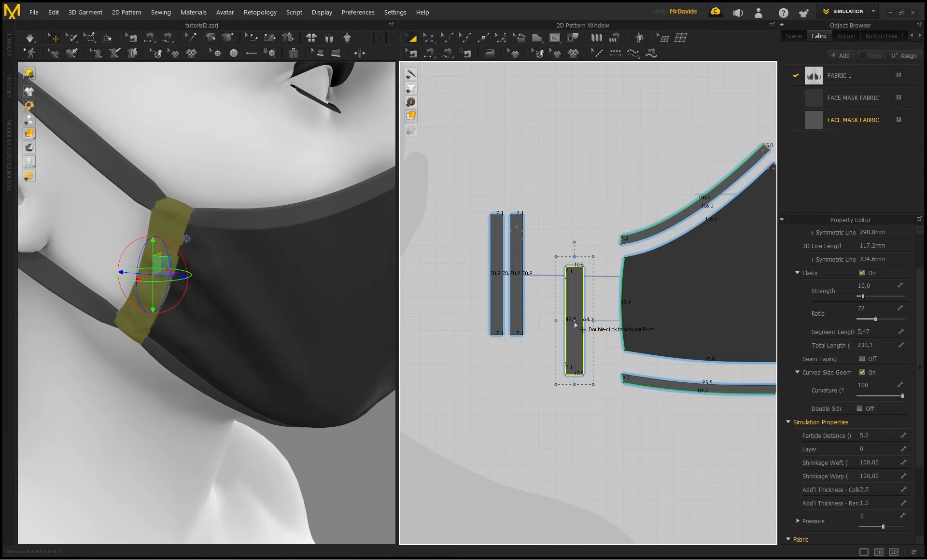
scroll(555, 338, up, 2)
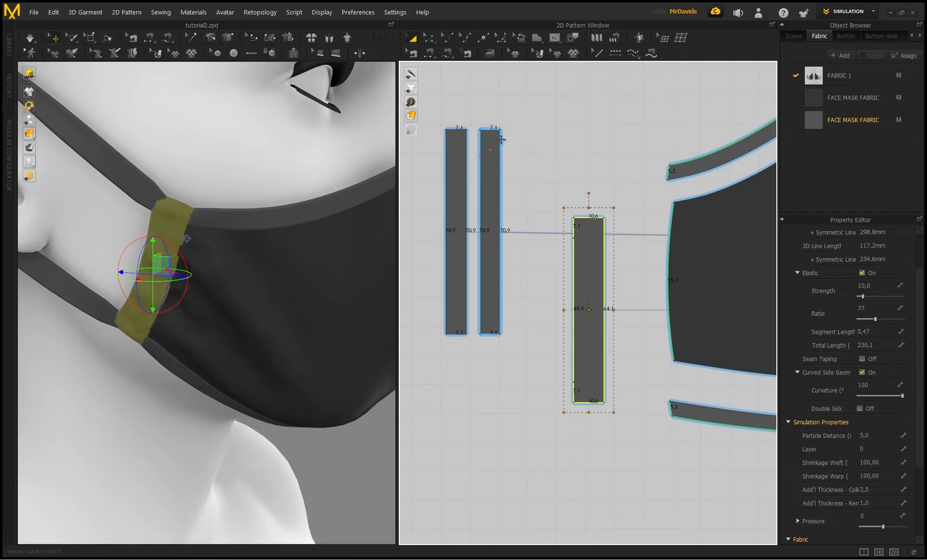
drag(616, 312, 608, 311)
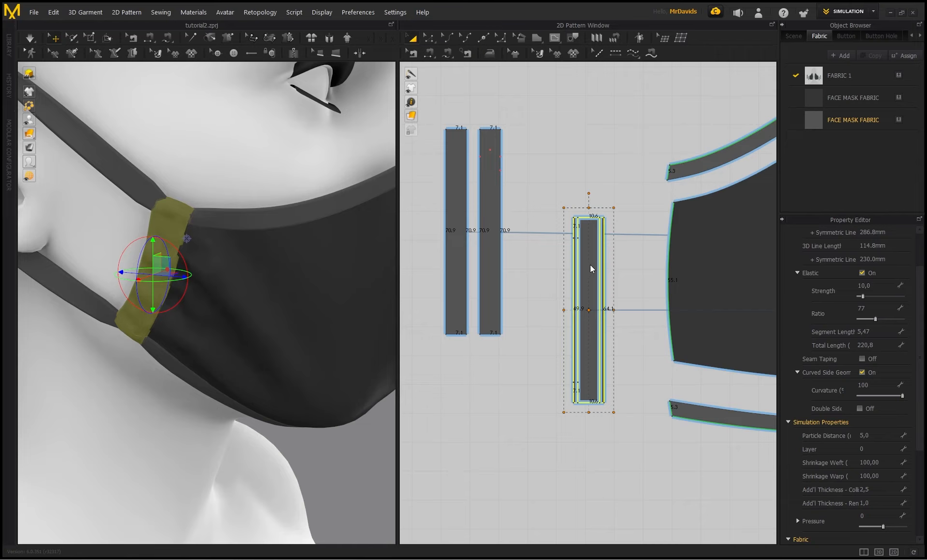
scroll(586, 248, up, 2)
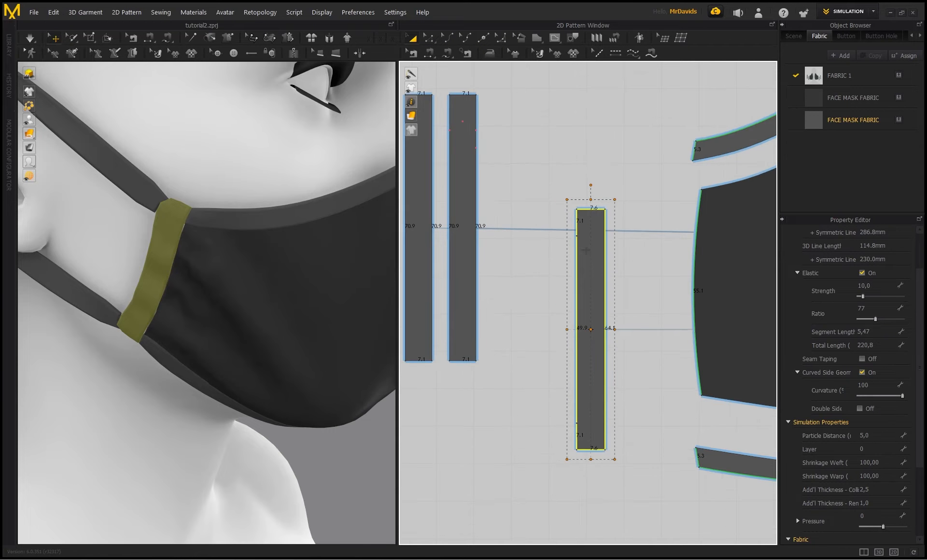
drag(615, 330, 615, 329)
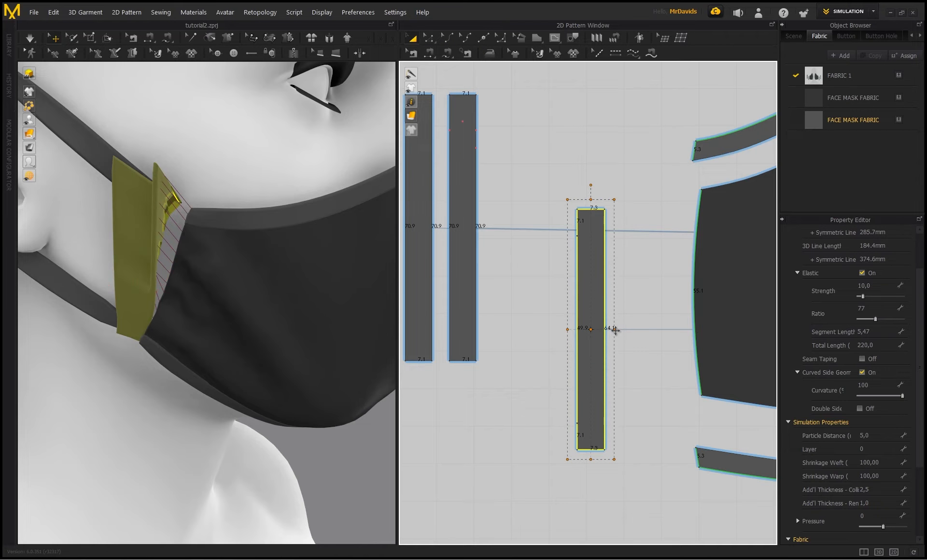
click(582, 135)
key(space)
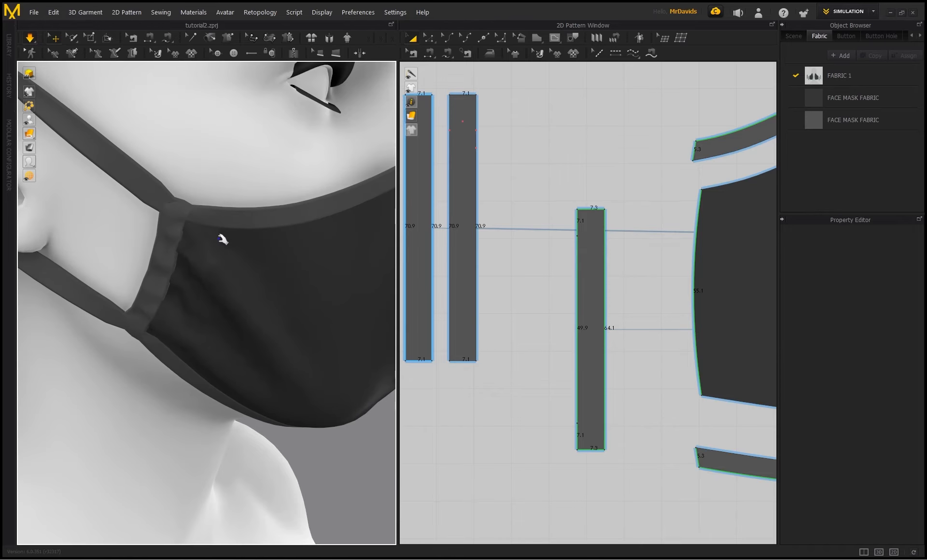
Select both vertical side strips and set their elastic ratio to 84 while the simulation runs
click(165, 201)
click(156, 271)
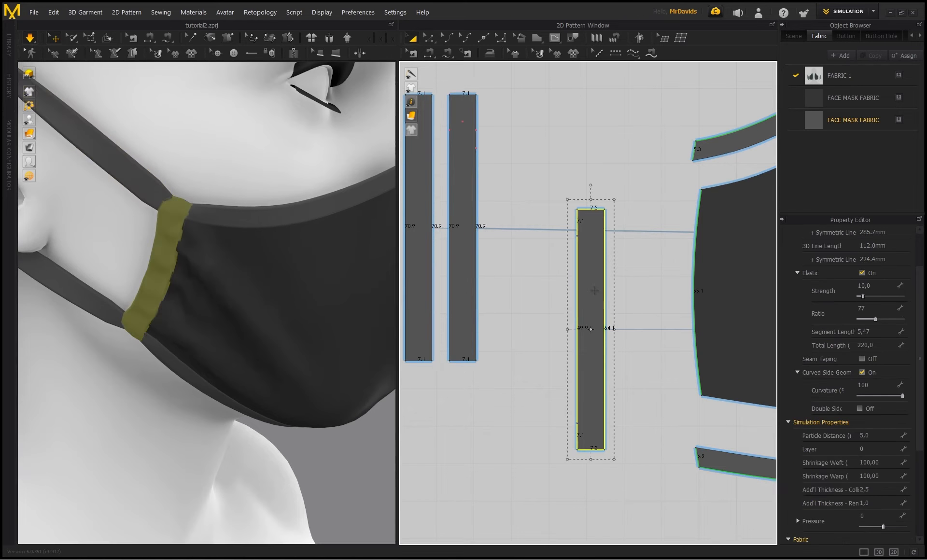
scroll(594, 286, down, 8)
middle_drag(562, 258, 438, 272)
scroll(719, 293, up, 8)
shift+click(757, 319)
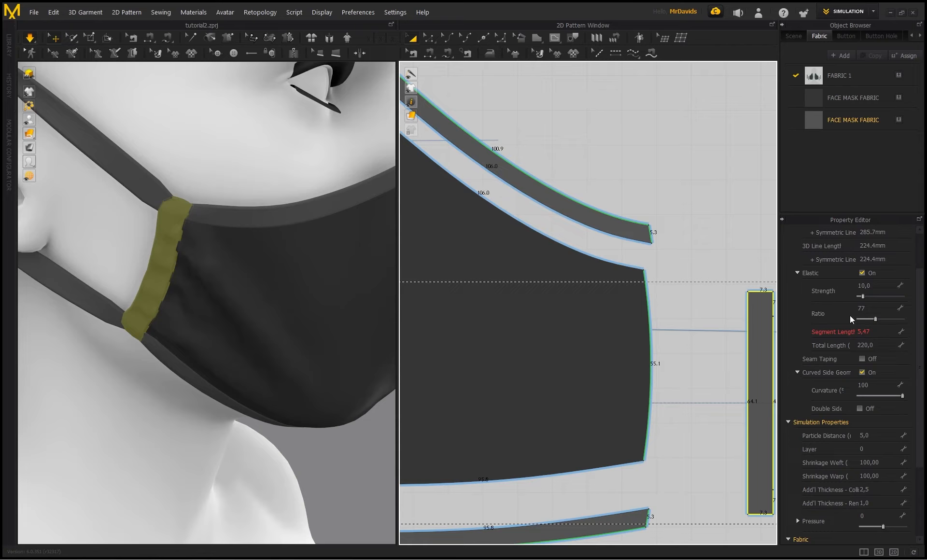
drag(876, 318, 878, 319)
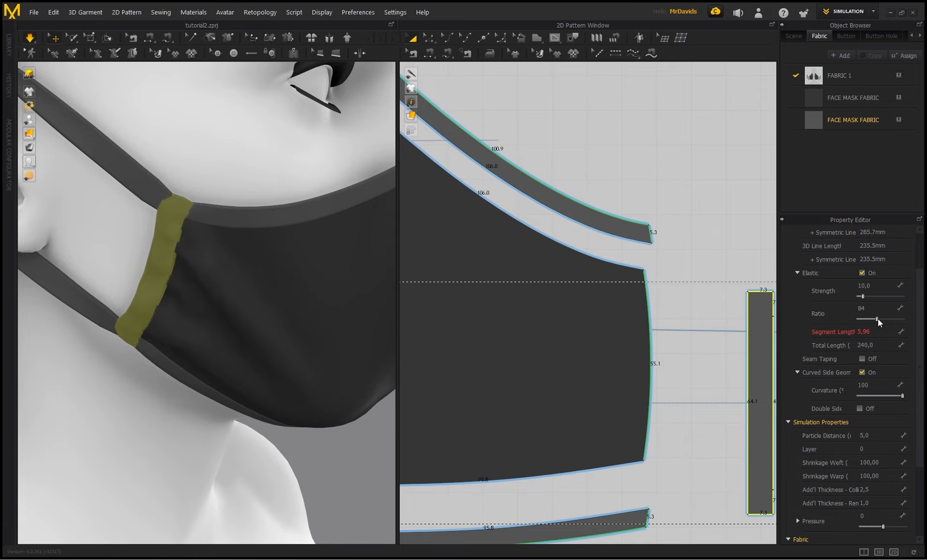
Examine how the side strips and ear straps fit against the mask and the ear
scroll(172, 211, down, 7)
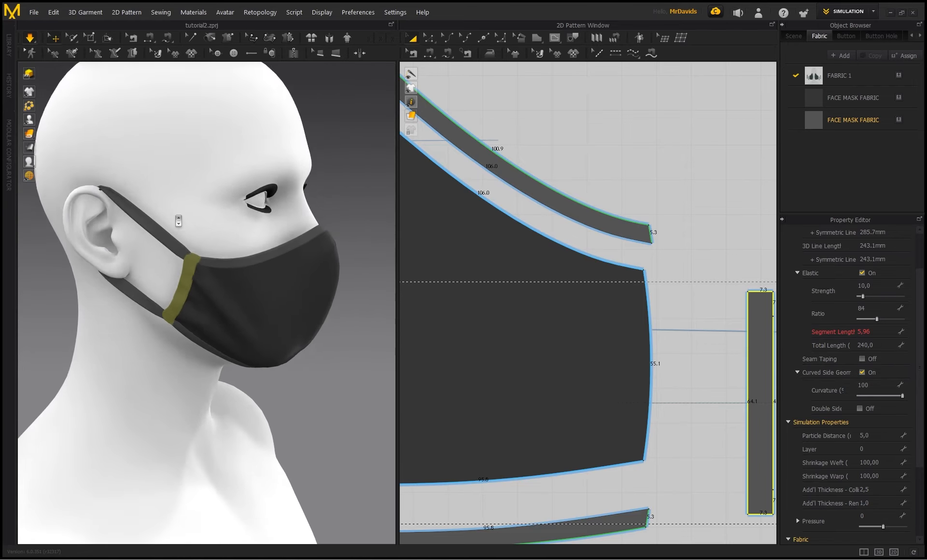
click(343, 209)
mouse_move(195, 222)
right_down()
mouse_move(258, 220)
mouse_move(176, 217)
mouse_move(152, 231)
mouse_move(6, 228)
mouse_move(239, 221)
mouse_move(197, 227)
right_up()
click(196, 257)
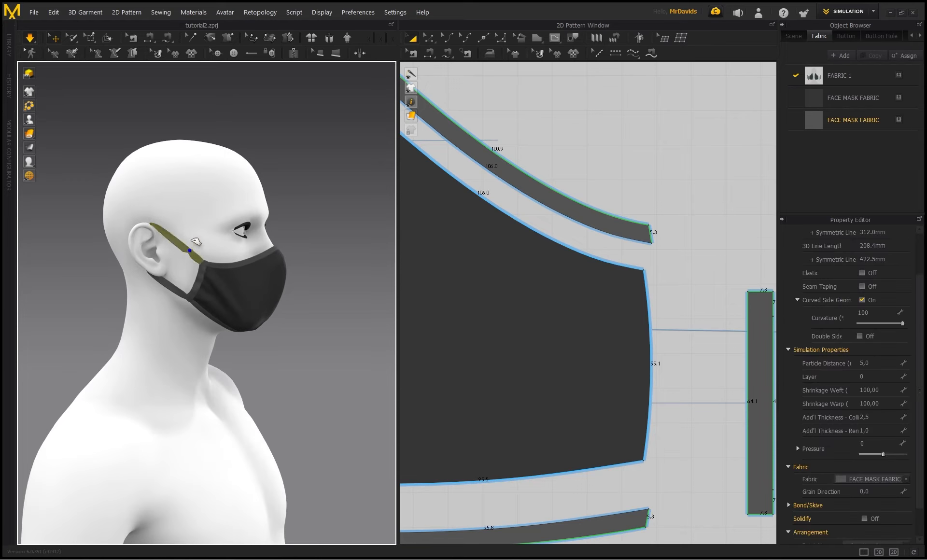
click(63, 235)
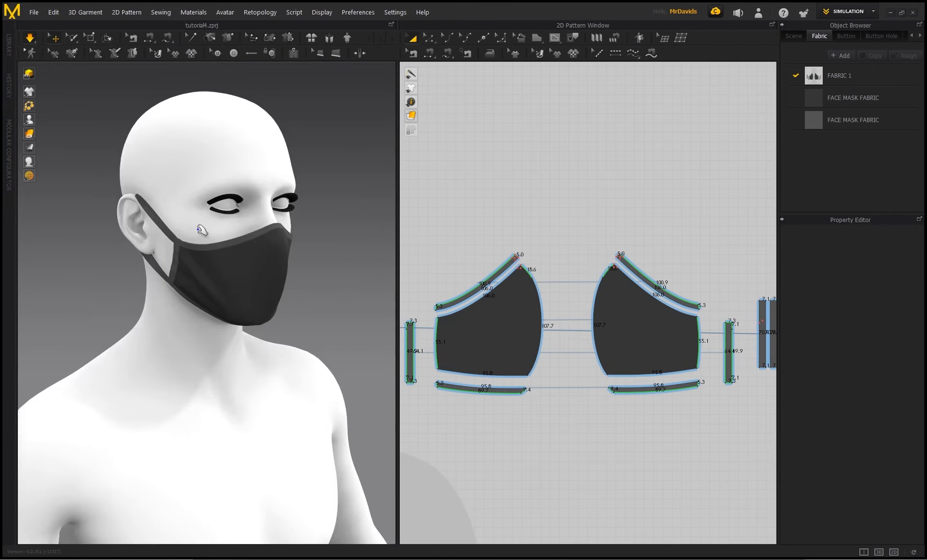
right_drag(202, 231, 230, 252)
Select all four ear strap pieces on both sides of the pattern and turn on Elastic for them
middle_drag(459, 283, 502, 263)
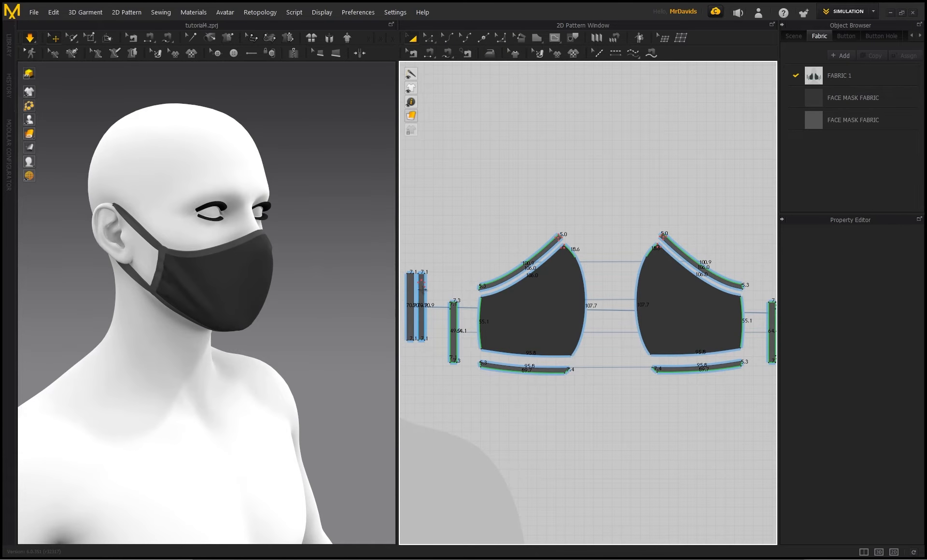
click(423, 308)
shift+click(409, 308)
scroll(524, 251, down, 3)
scroll(554, 243, down, 1)
middle_drag(659, 271, 592, 268)
scroll(592, 268, up, 3)
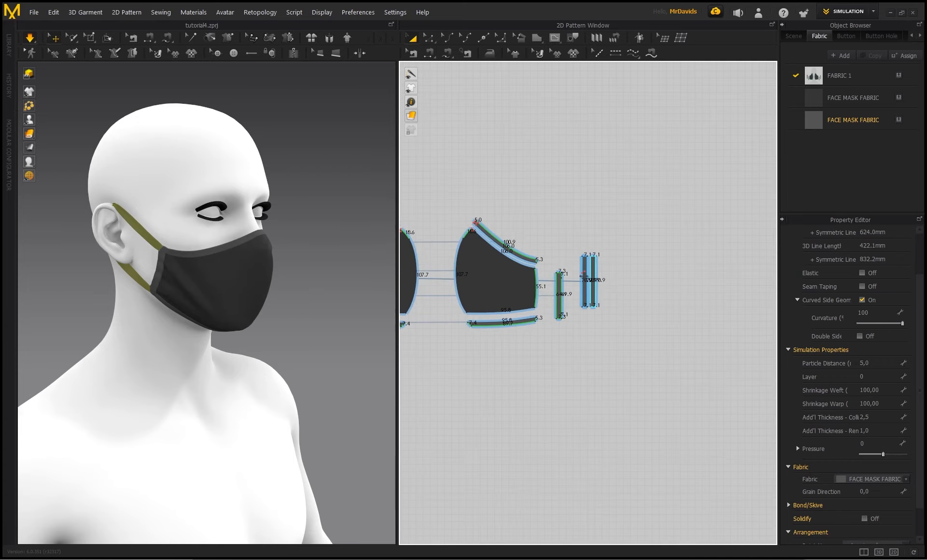
shift+click(584, 284)
shift+click(594, 285)
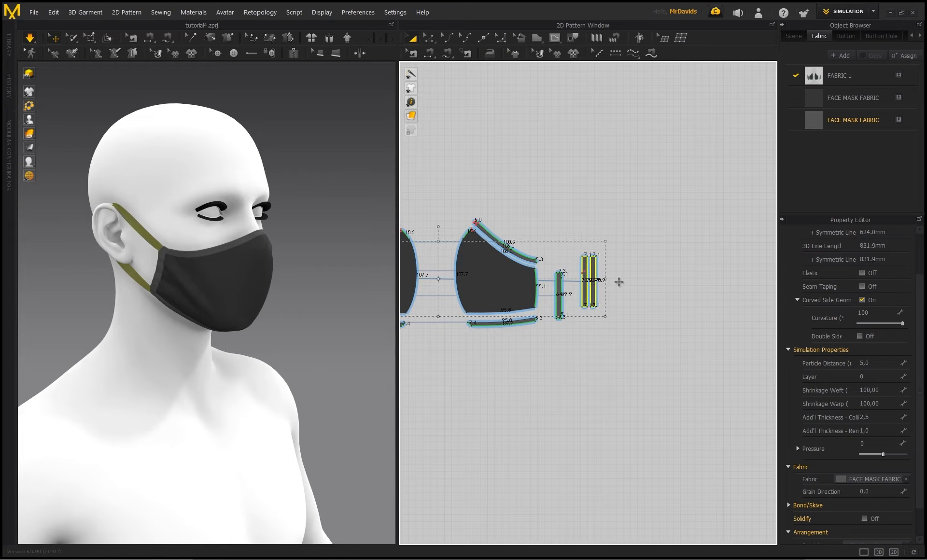
click(862, 273)
Lower the elastic strength of the four ear straps to 2
right_drag(178, 215, 244, 263)
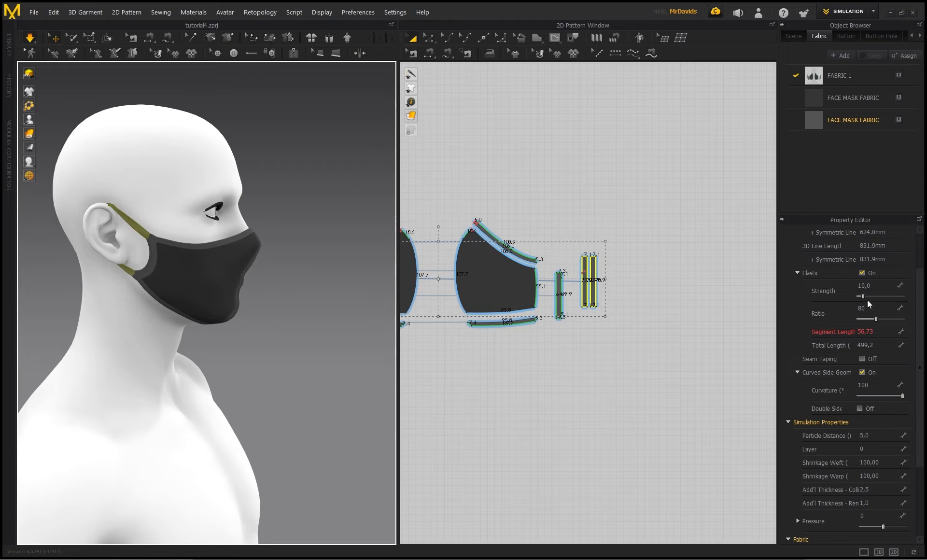
drag(862, 297, 859, 296)
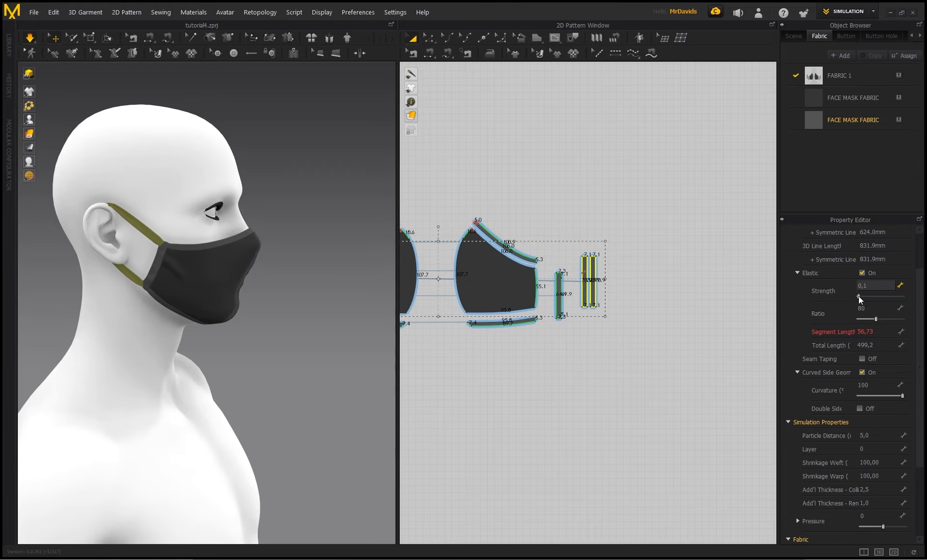
click(860, 297)
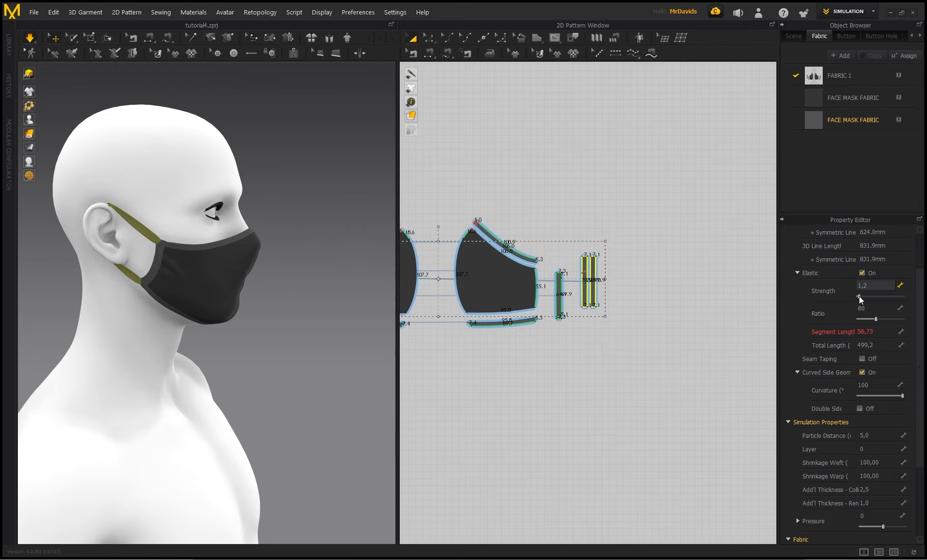
click(859, 296)
key(Return)
right_drag(271, 287, 166, 253)
scroll(193, 243, up, 4)
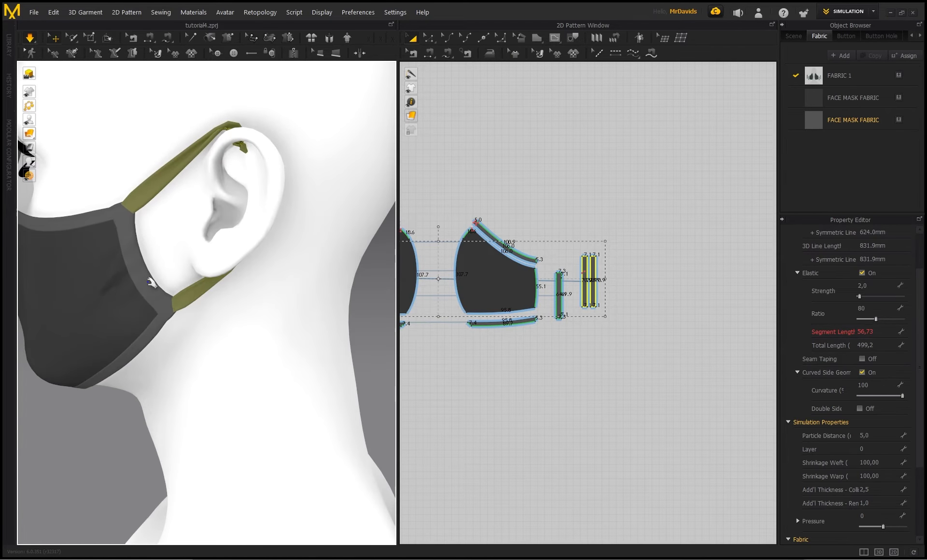
scroll(200, 290, down, 5)
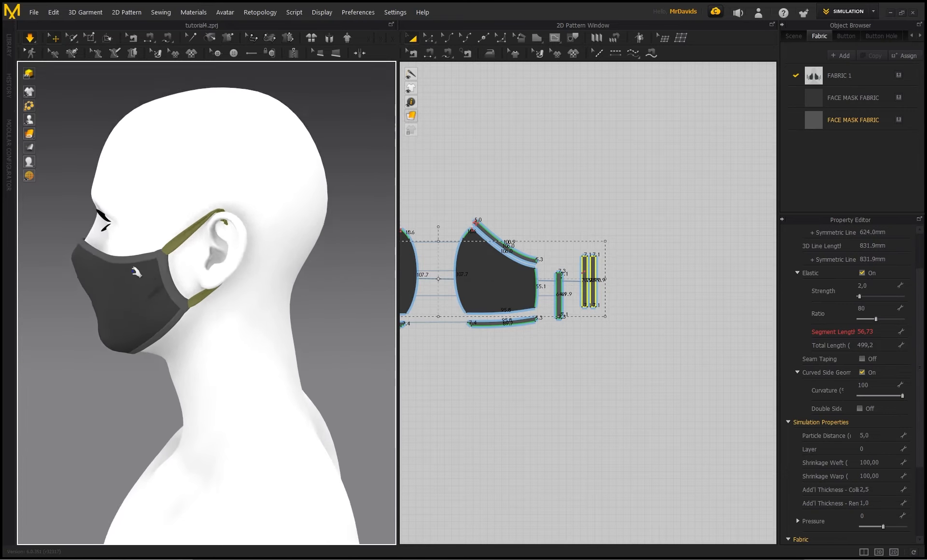
right_drag(135, 271, 205, 260)
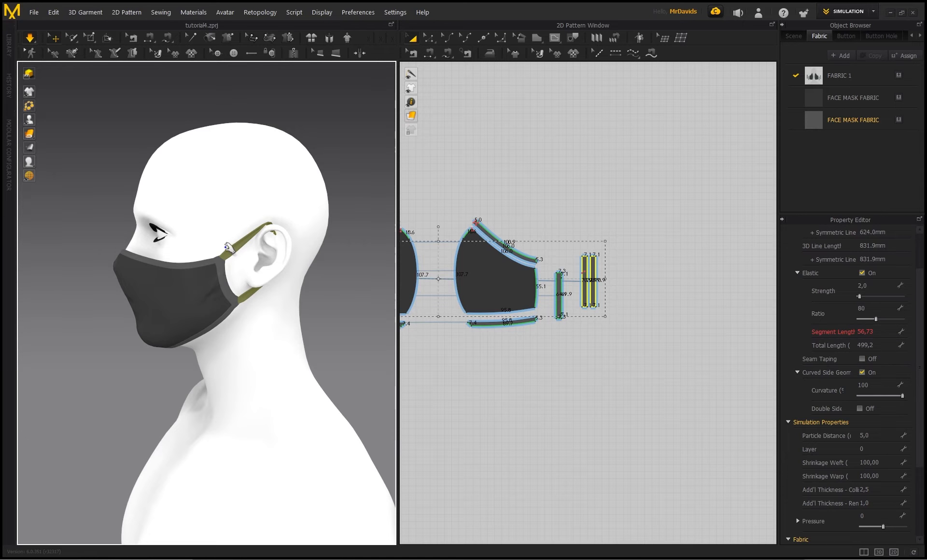
right_drag(207, 256, 232, 284)
click(285, 311)
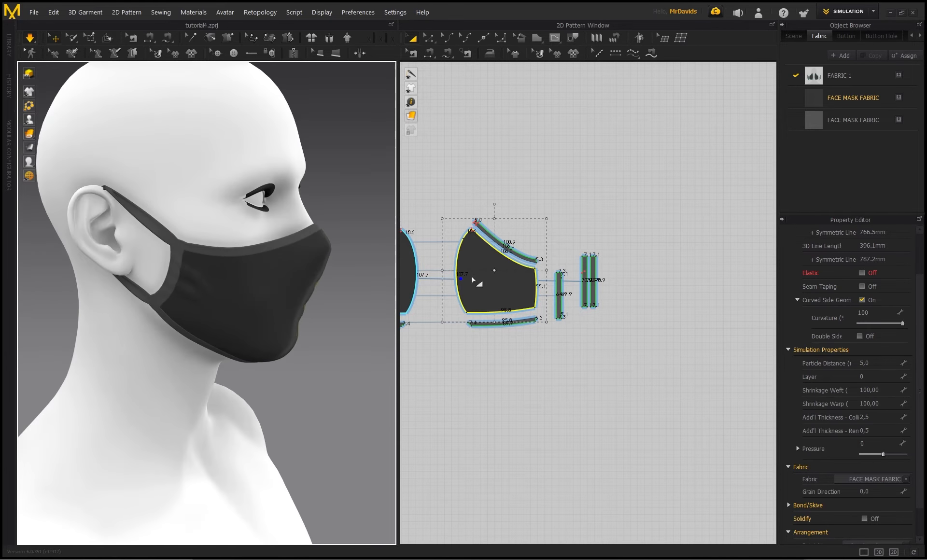
Reselect all four ear strap pieces on both sides and set their elastic strength to 1
click(584, 266)
shift+click(593, 271)
middle_drag(617, 170, 807, 177)
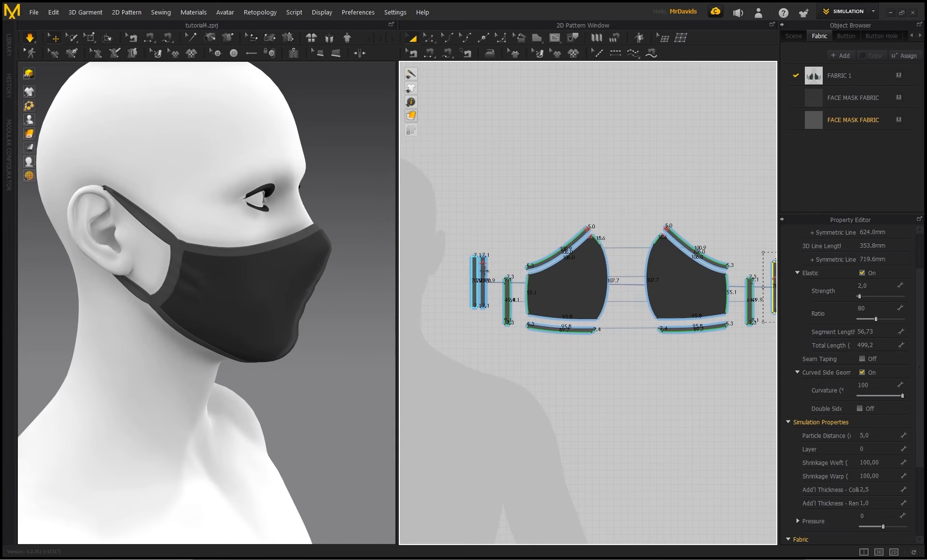
shift+click(484, 269)
shift+click(475, 285)
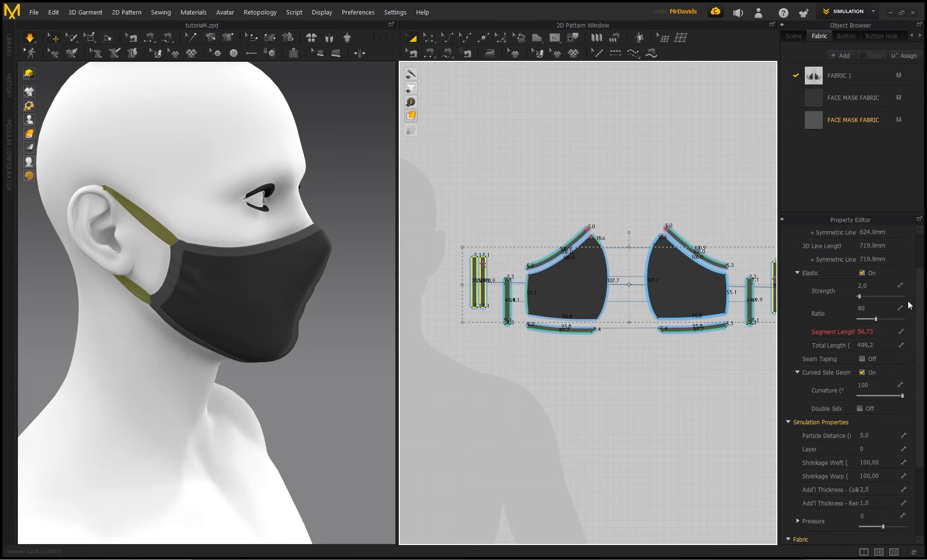
click(870, 287)
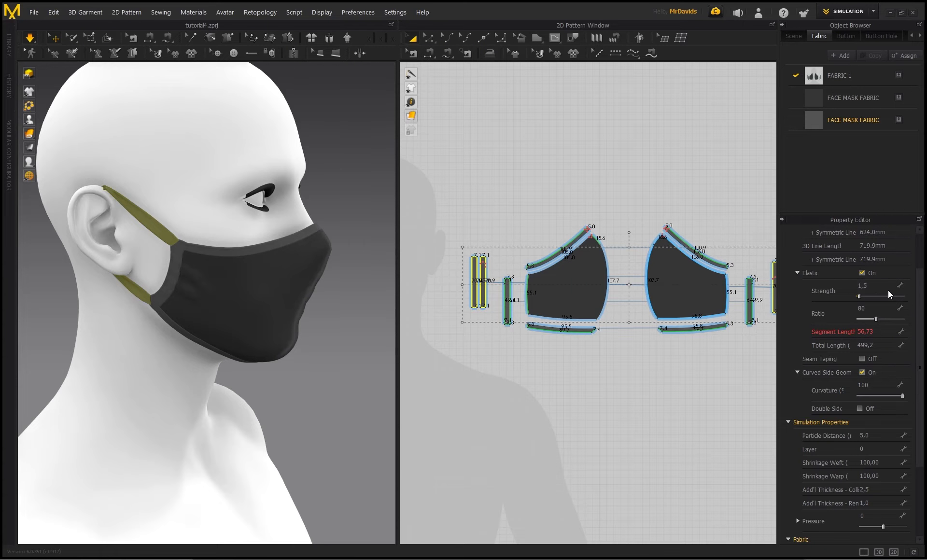
click(877, 287)
text(1)
key(Return)
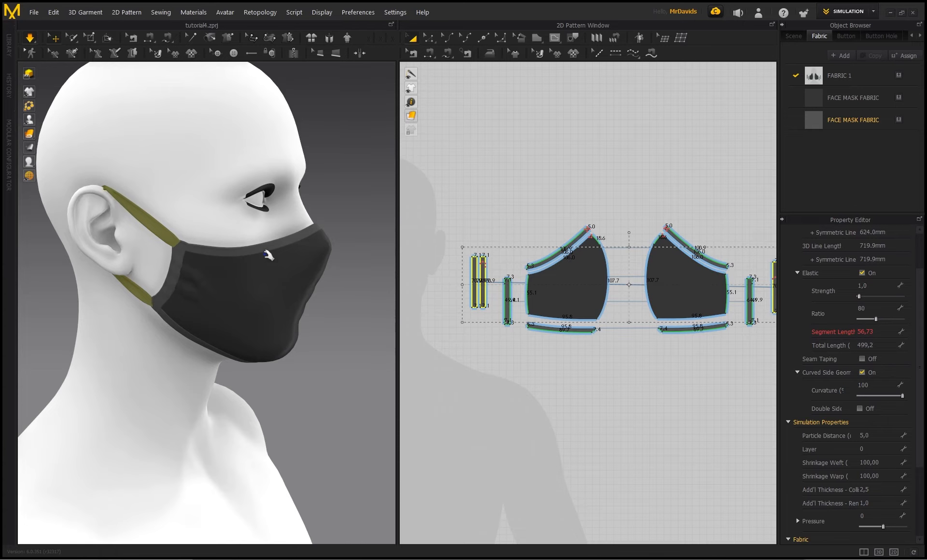
Pull the mask's front and lower edge down and outward during simulation to settle it around the chin
right_drag(195, 223, 241, 239)
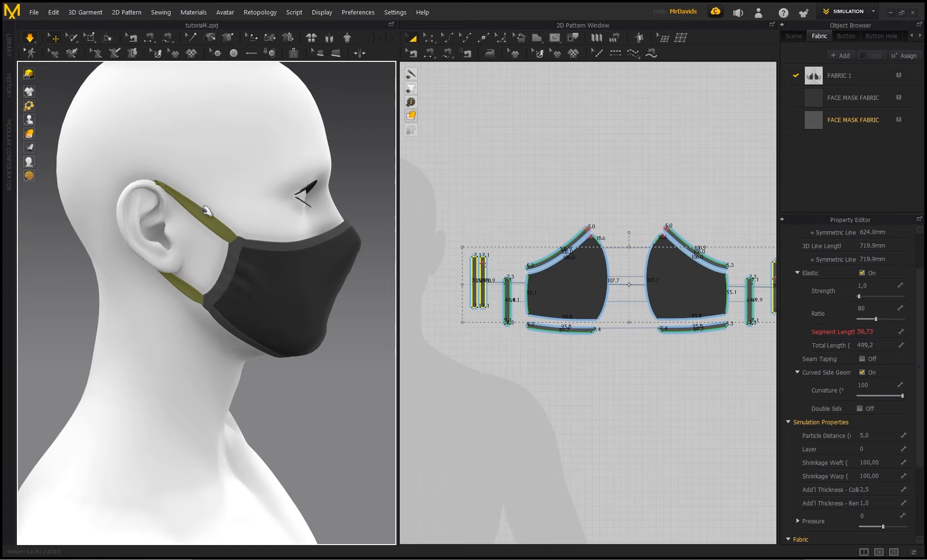
right_drag(236, 239, 309, 317)
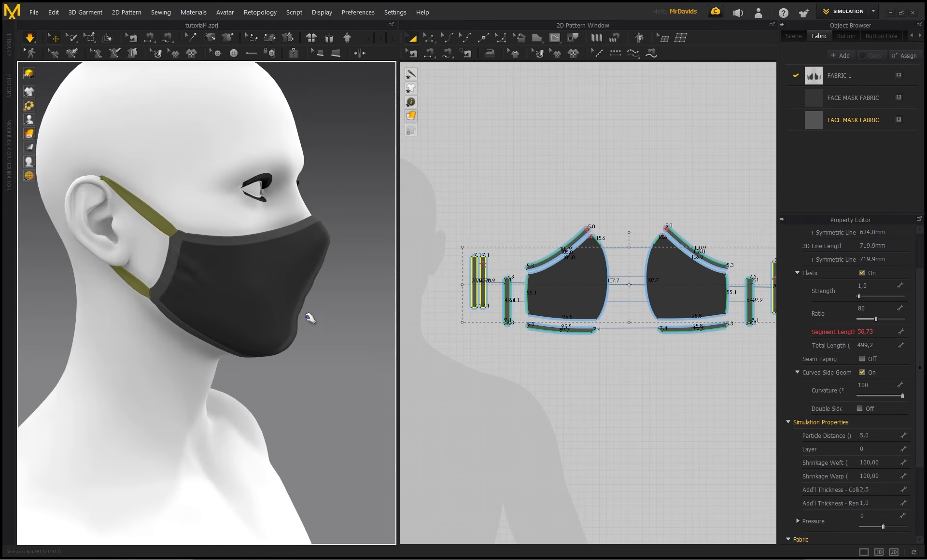
click(314, 316)
drag(317, 317, 302, 377)
right_drag(303, 377, 318, 372)
drag(257, 353, 197, 418)
drag(287, 342, 283, 372)
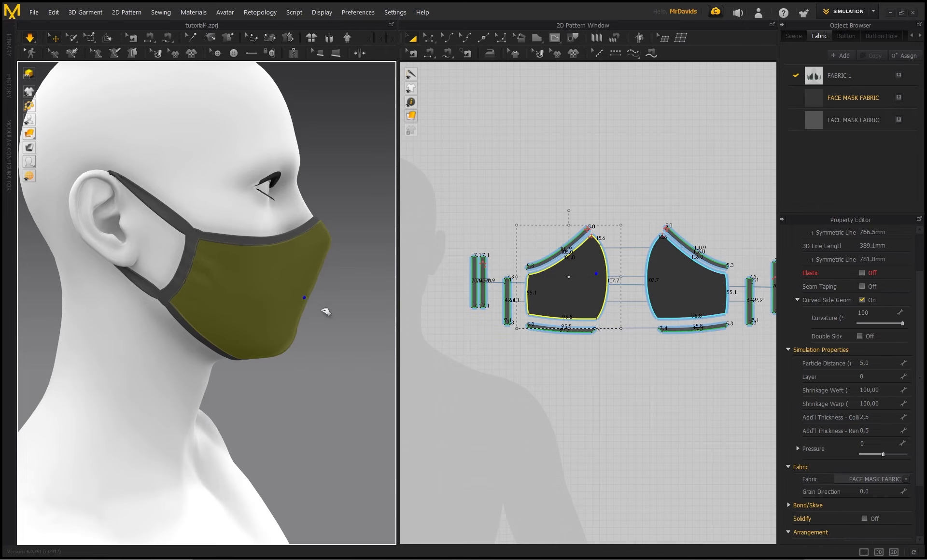
drag(307, 299, 338, 312)
click(341, 314)
Tug the top trim at the nose and both main panels near the centre seam while the simulation runs
right_drag(342, 314, 150, 261)
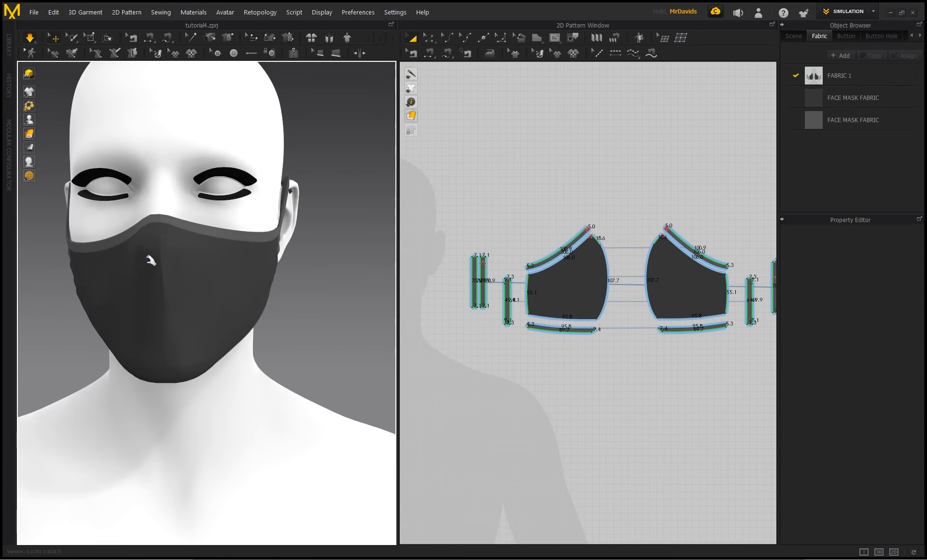
click(169, 222)
click(165, 223)
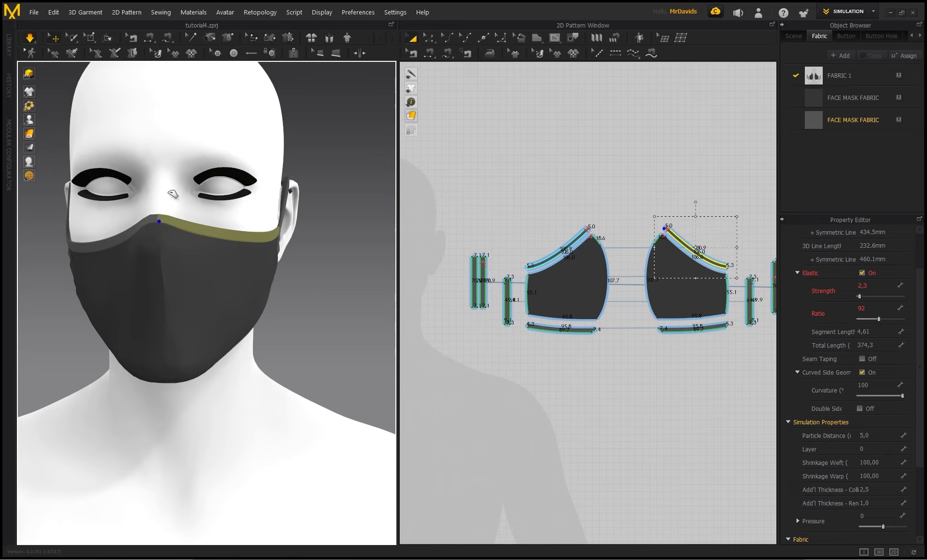
click(158, 221)
click(139, 282)
click(213, 306)
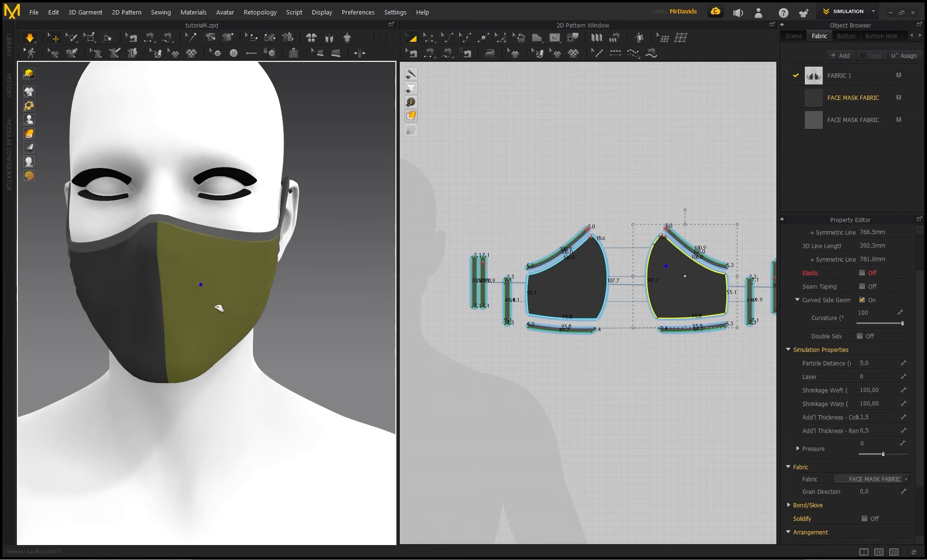
click(155, 329)
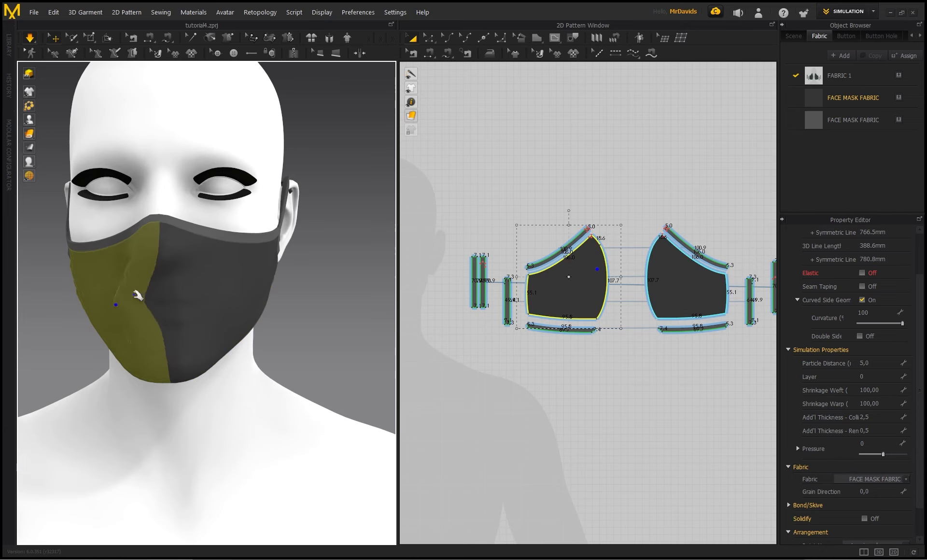
Select the two centre seam segments of the main mask panel and turn on Elastic for them with a ratio of 92
key(z)
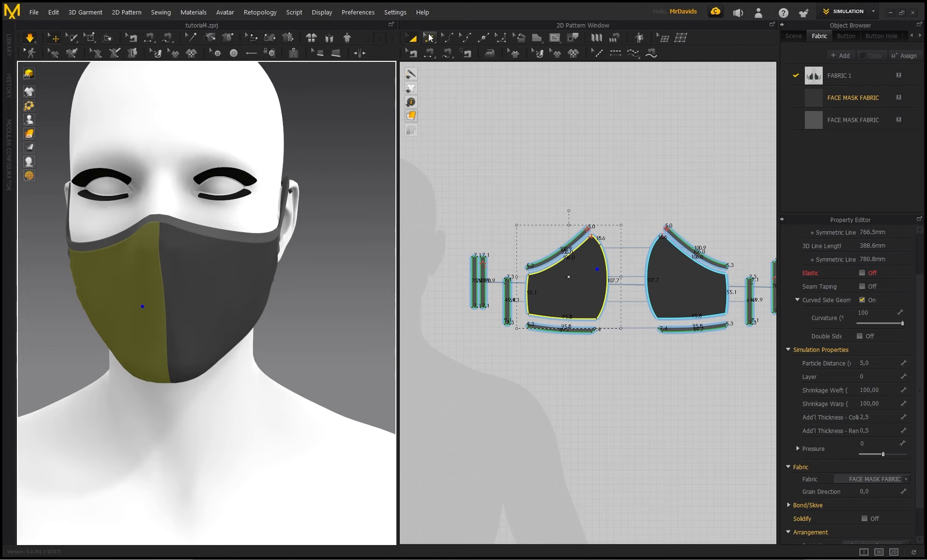
click(607, 292)
scroll(612, 248, up, 2)
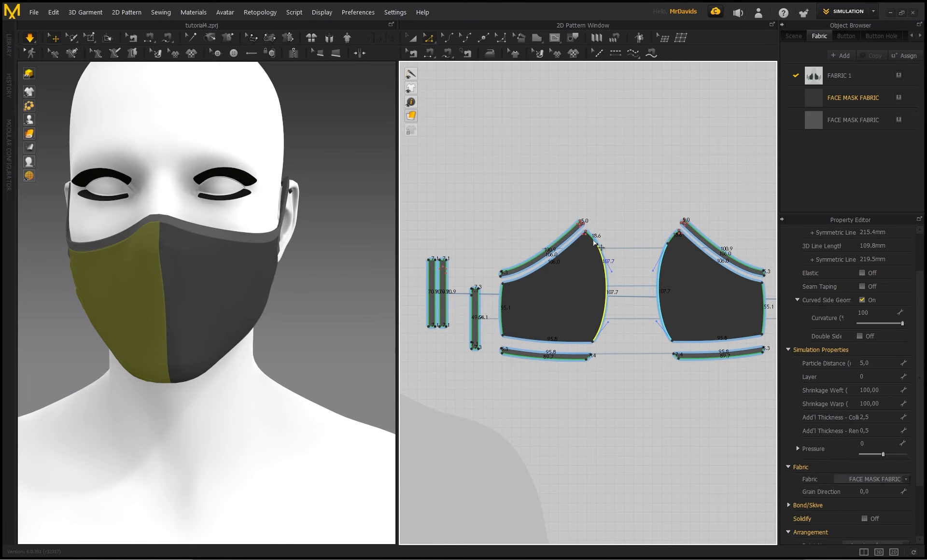
scroll(632, 249, up, 1)
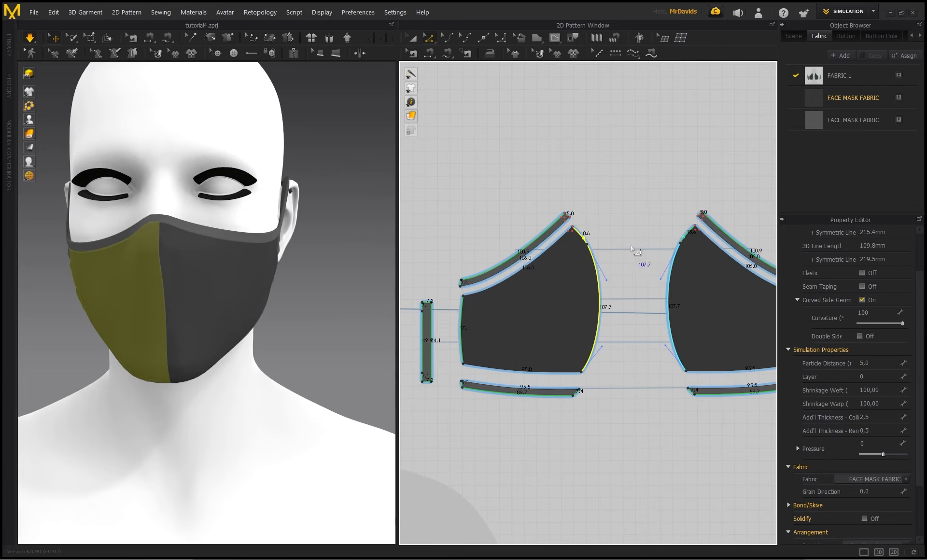
click(862, 273)
Examine the simulated mask's centre seam, side profile and straps from the front around to the back of the head
right_drag(326, 275, 344, 276)
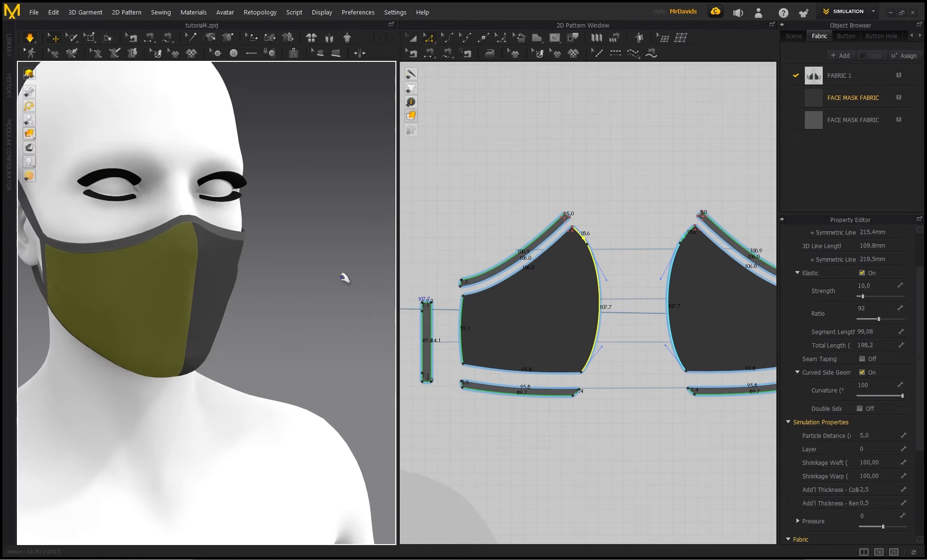
click(344, 277)
scroll(156, 260, up, 3)
right_drag(167, 259, 154, 206)
scroll(169, 255, down, 3)
right_drag(179, 284, 306, 272)
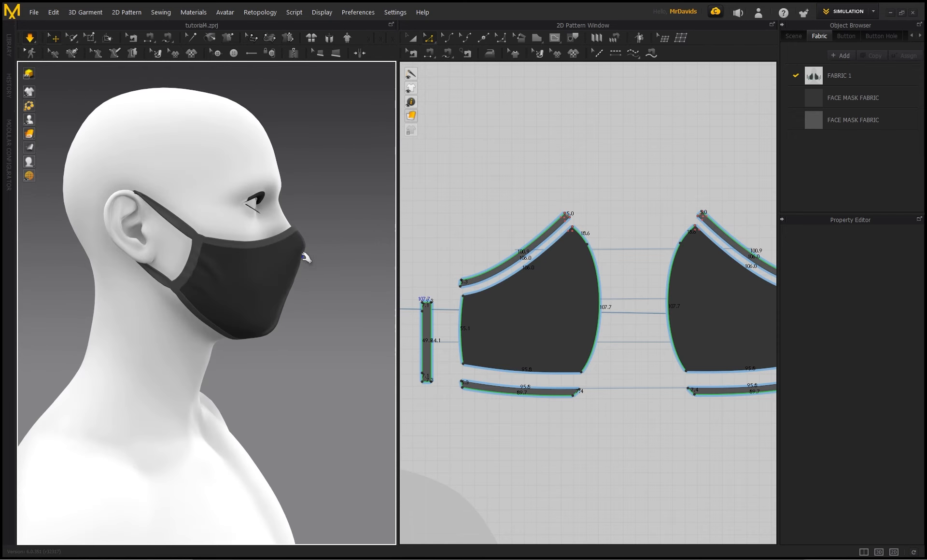
right_drag(272, 322, 151, 244)
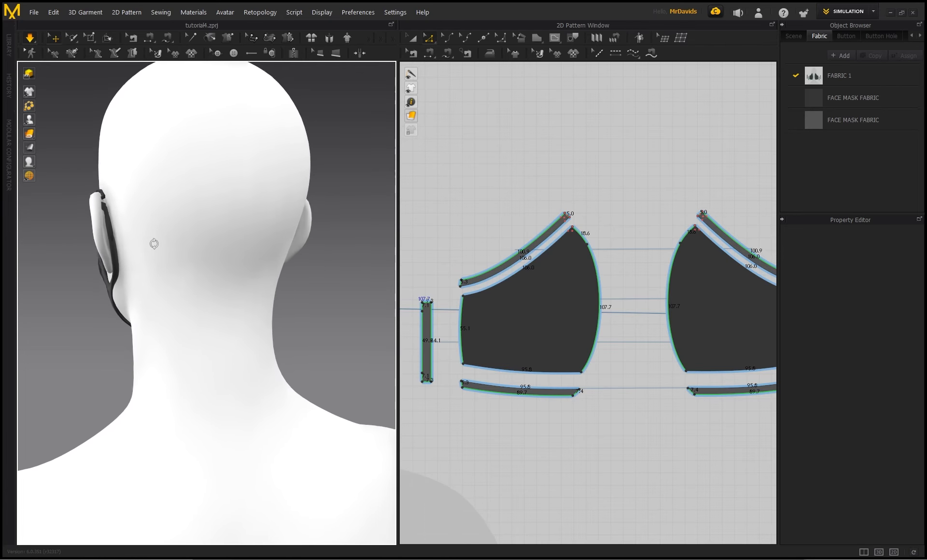
Pull the upper ear strap into position behind the ear and stop the simulation
click(106, 206)
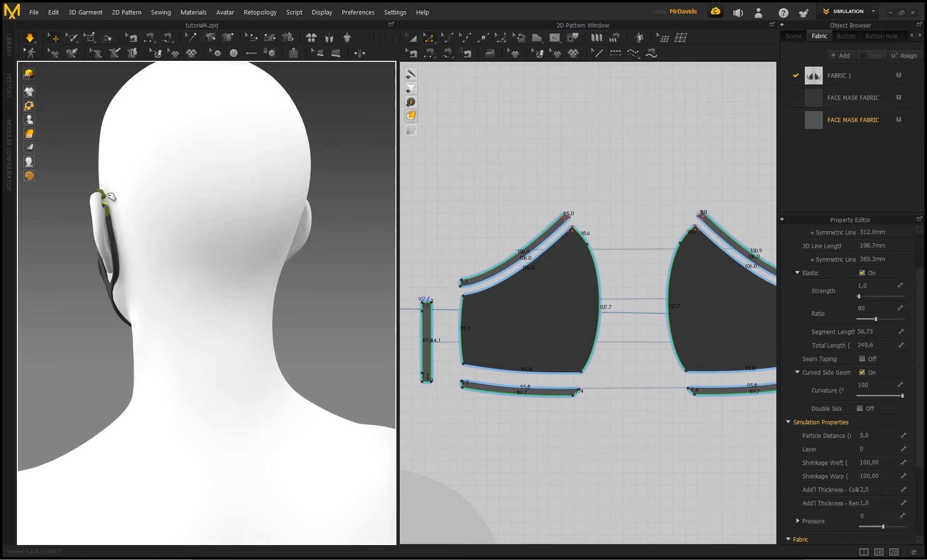
right_drag(123, 212, 132, 217)
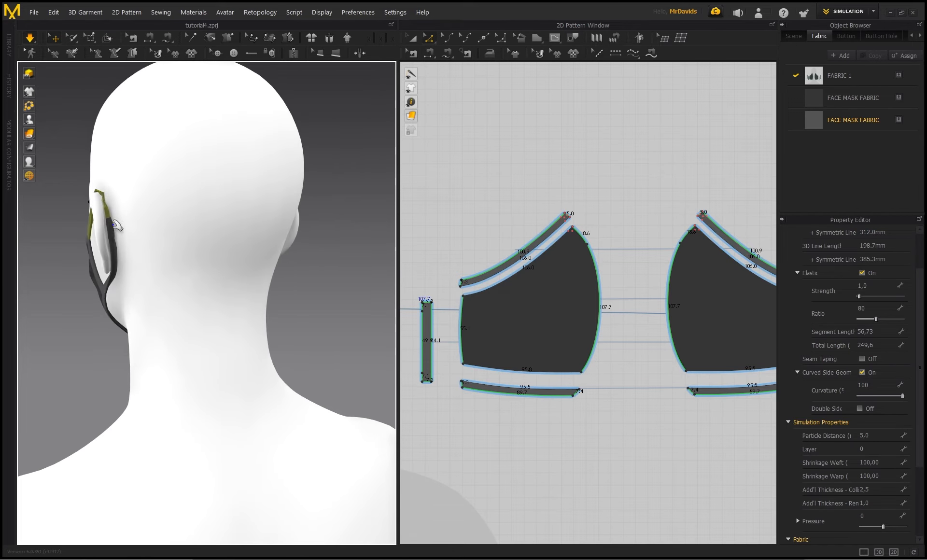
drag(109, 225, 117, 229)
key(space)
Inspect how the upper strap sits over the ear from behind and from the side
right_drag(169, 234, 175, 234)
middle_drag(114, 227, 143, 234)
scroll(143, 234, up, 3)
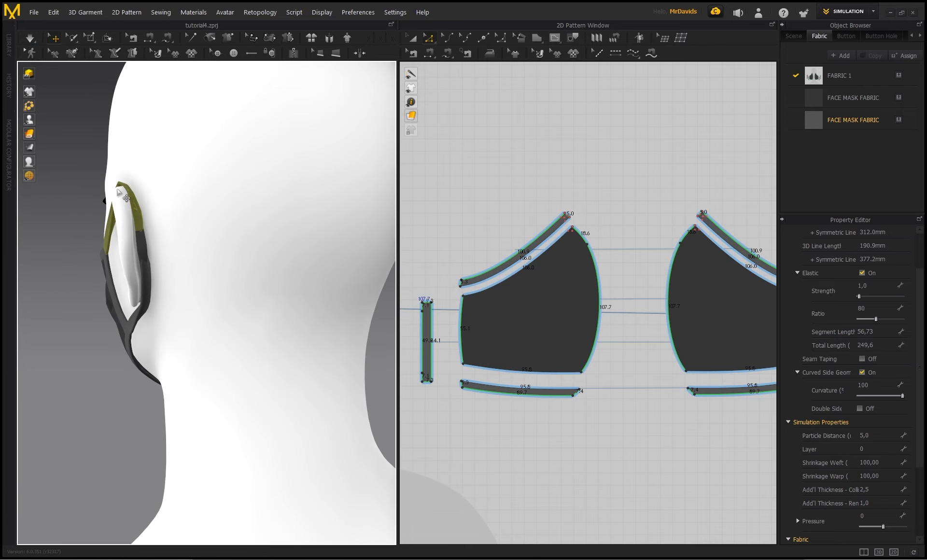
right_drag(118, 190, 201, 216)
middle_drag(119, 192, 211, 213)
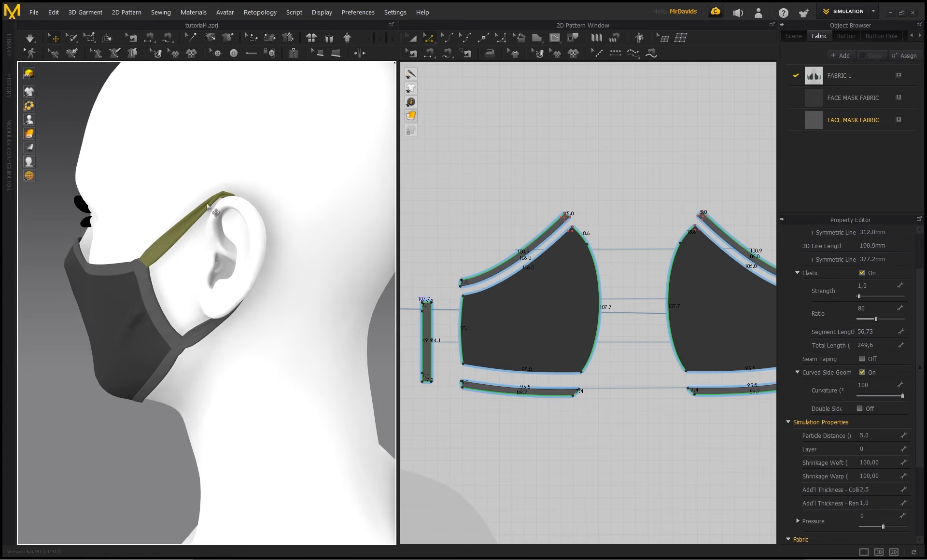
right_drag(207, 205, 268, 226)
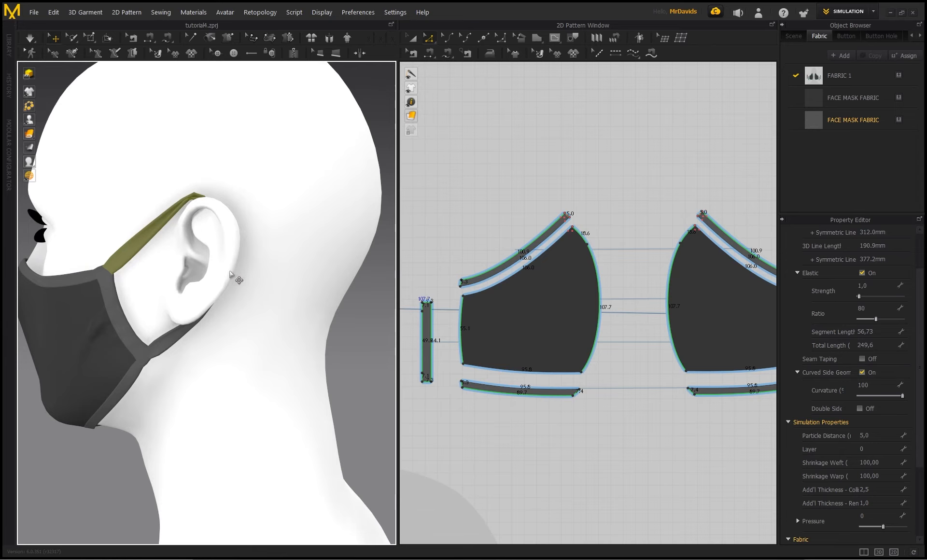
Examine the mask's ear straps from behind the head and its fit from the opposite side and three-quarter front
right_drag(253, 252, 186, 260)
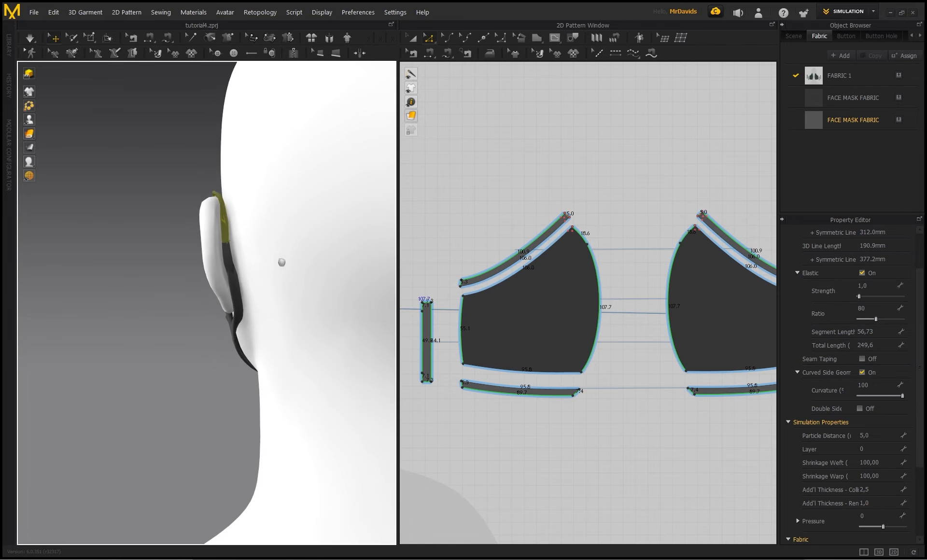
right_drag(281, 263, 226, 261)
right_drag(222, 216, 160, 236)
scroll(250, 268, up, 1)
scroll(201, 265, down, 3)
scroll(251, 271, up, 2)
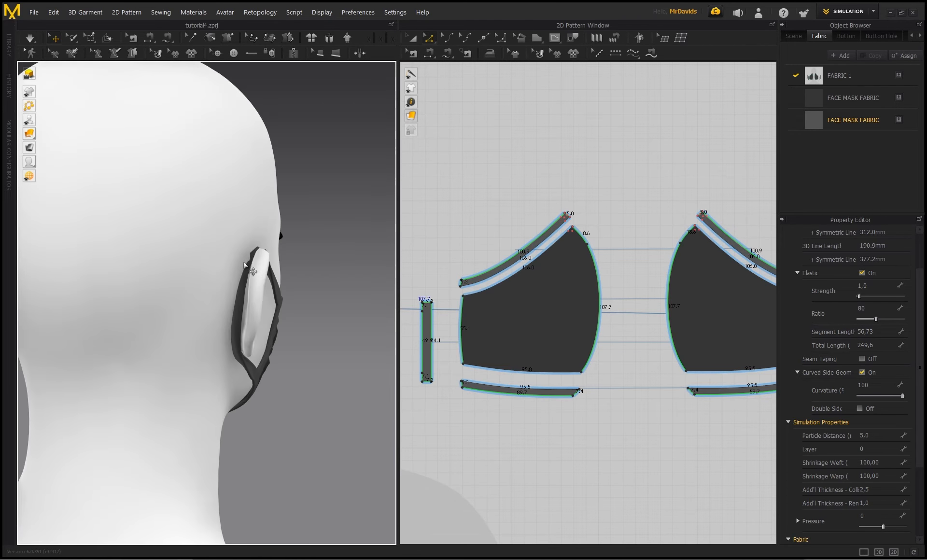
right_drag(233, 258, 130, 244)
scroll(240, 201, down, 2)
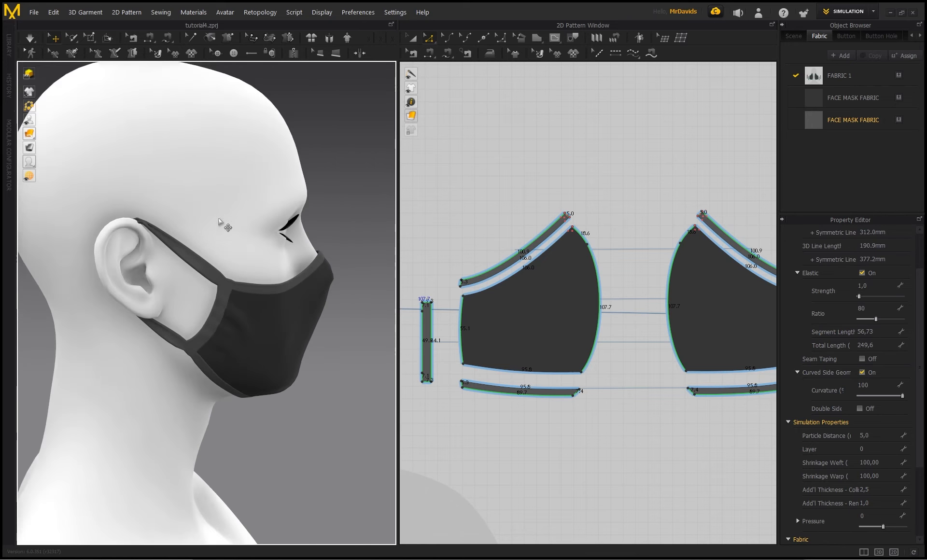
right_drag(217, 220, 247, 274)
scroll(209, 223, down, 1)
scroll(192, 269, up, 1)
middle_drag(329, 278, 204, 254)
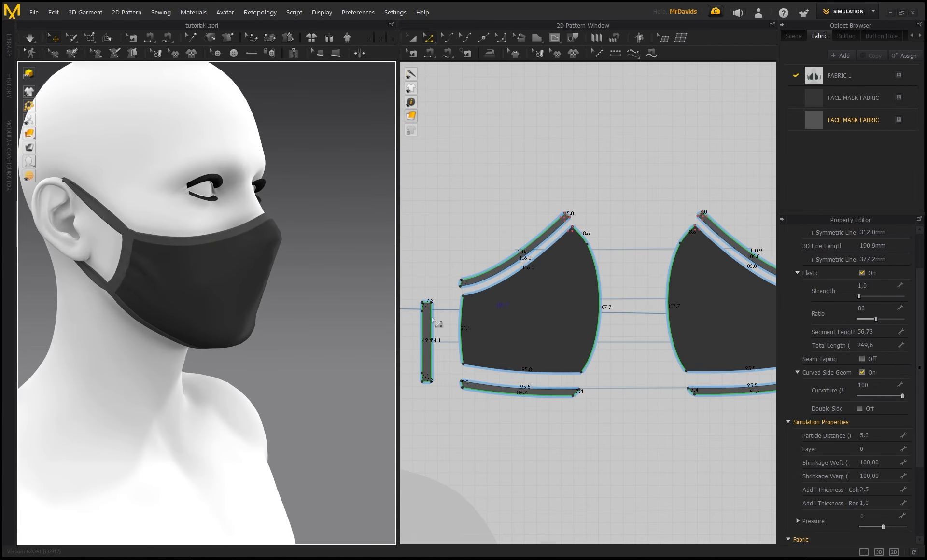
Check the short side strip's elastic settings and view the mask on the avatar's upper body
key(a)
click(427, 333)
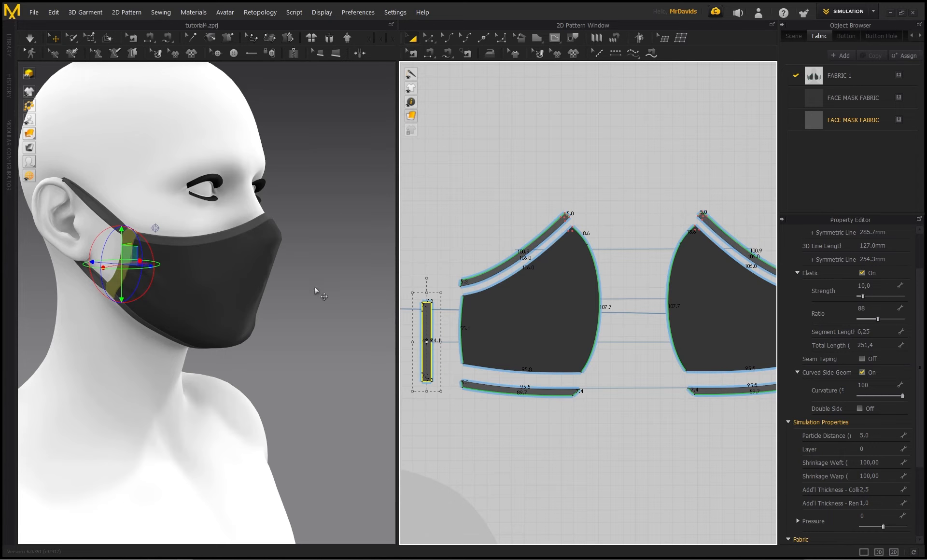
click(314, 210)
right_drag(141, 221, 137, 259)
scroll(221, 281, down, 5)
middle_drag(149, 262, 211, 285)
right_drag(211, 289, 232, 273)
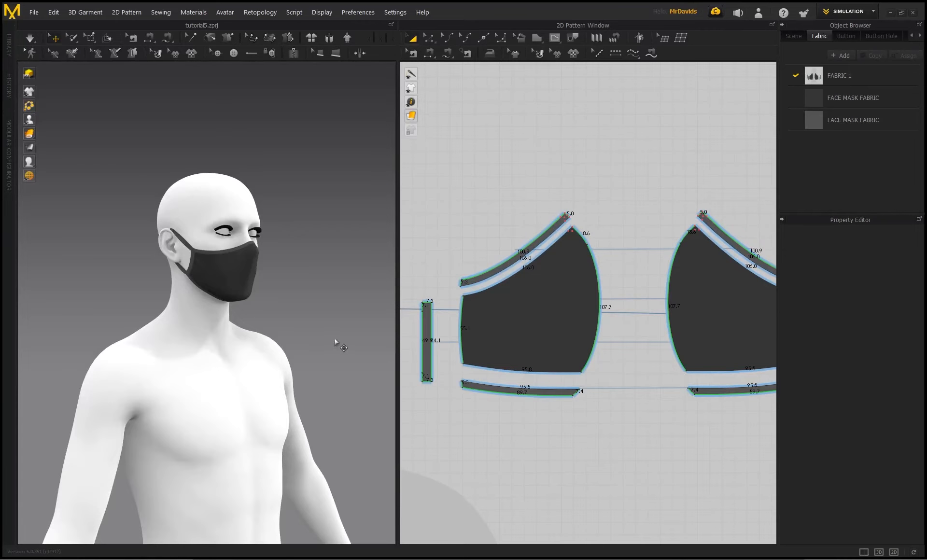
scroll(531, 313, down, 3)
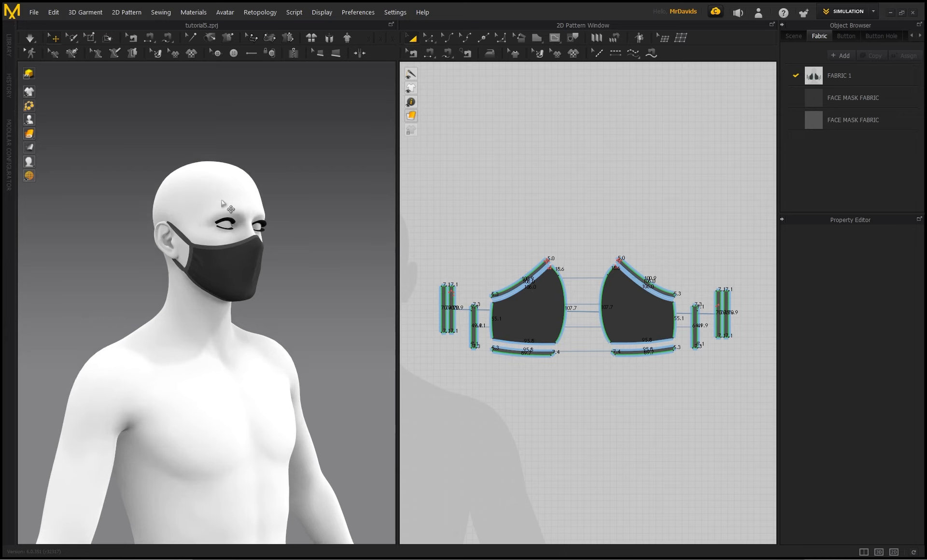
Select the pin on the mask mesh at the nose bridge and delete it
scroll(215, 287, up, 3)
click(90, 38)
key(2)
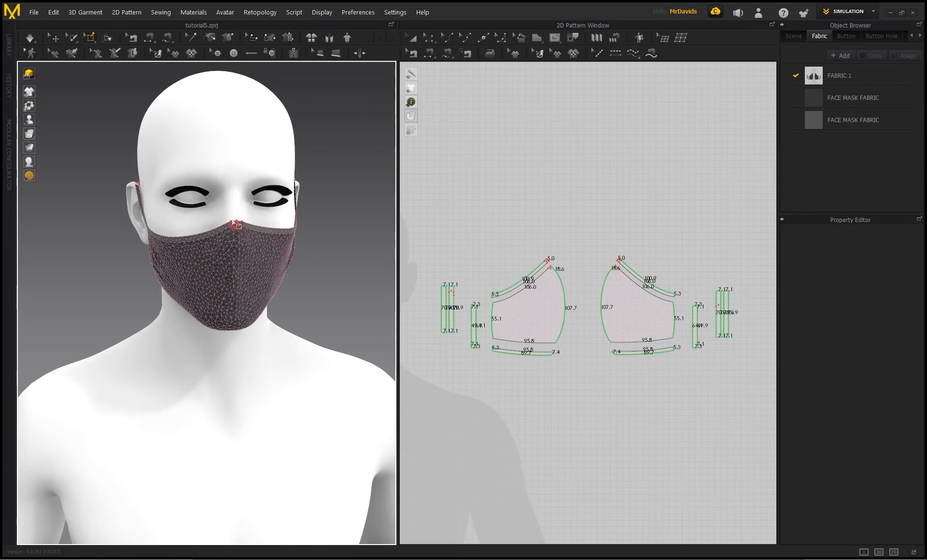
scroll(236, 226, up, 3)
right_click(254, 188)
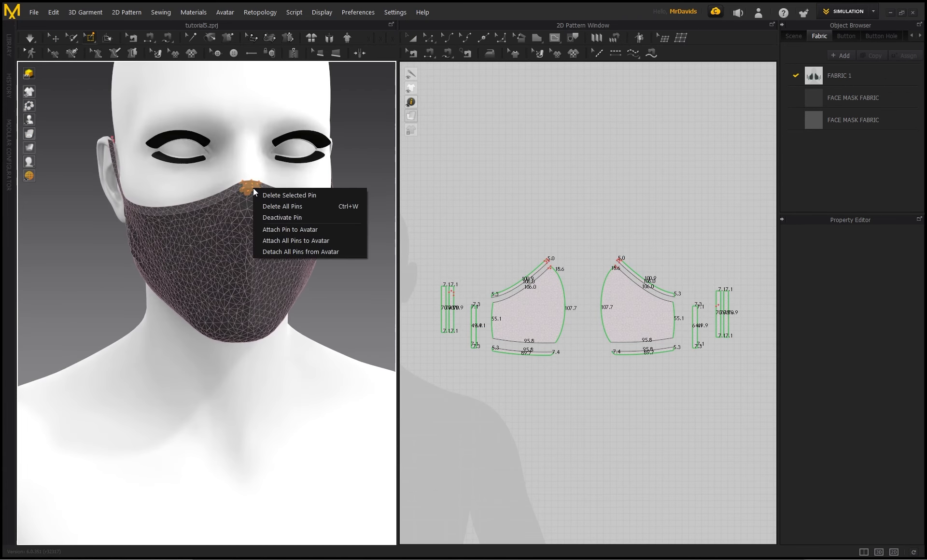
click(247, 189)
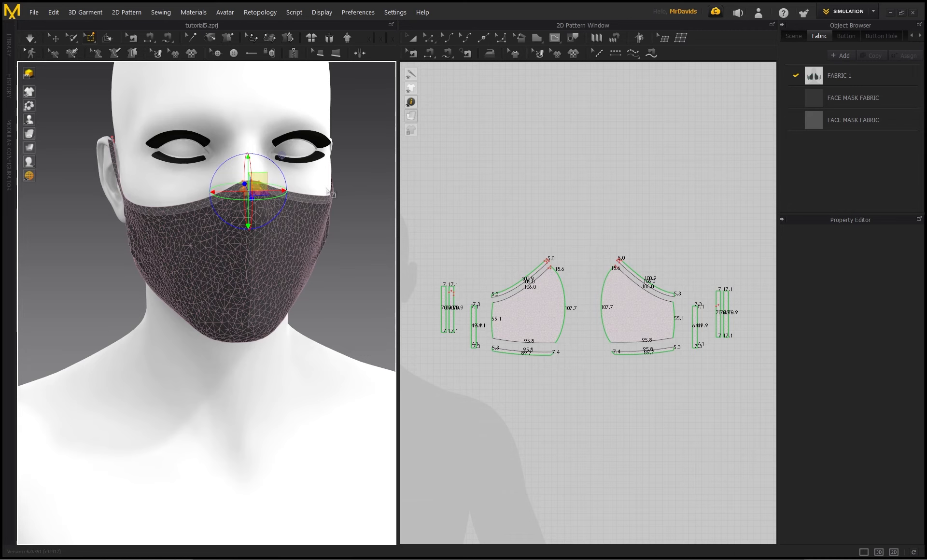
click(250, 191)
right_click(257, 189)
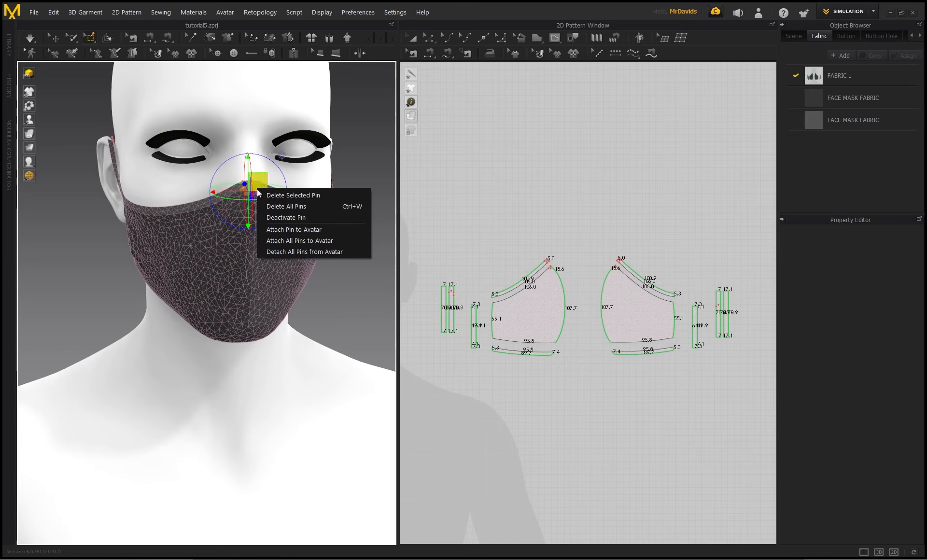
click(280, 197)
middle_drag(242, 167, 217, 184)
Start the simulation and pull the centre of the mask's upper edge up over the nose bridge
click(54, 39)
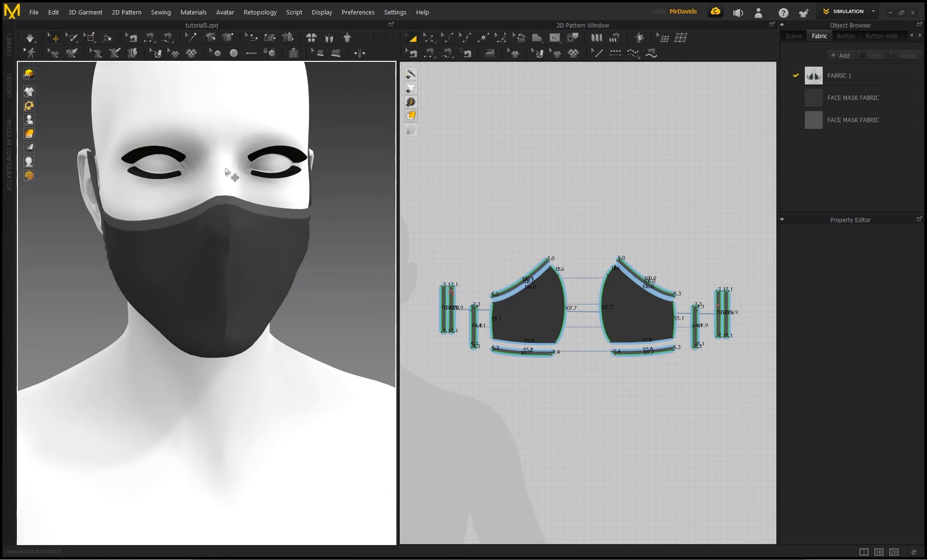
key(space)
drag(229, 206, 234, 115)
drag(227, 204, 212, 167)
click(345, 197)
scroll(203, 186, down, 2)
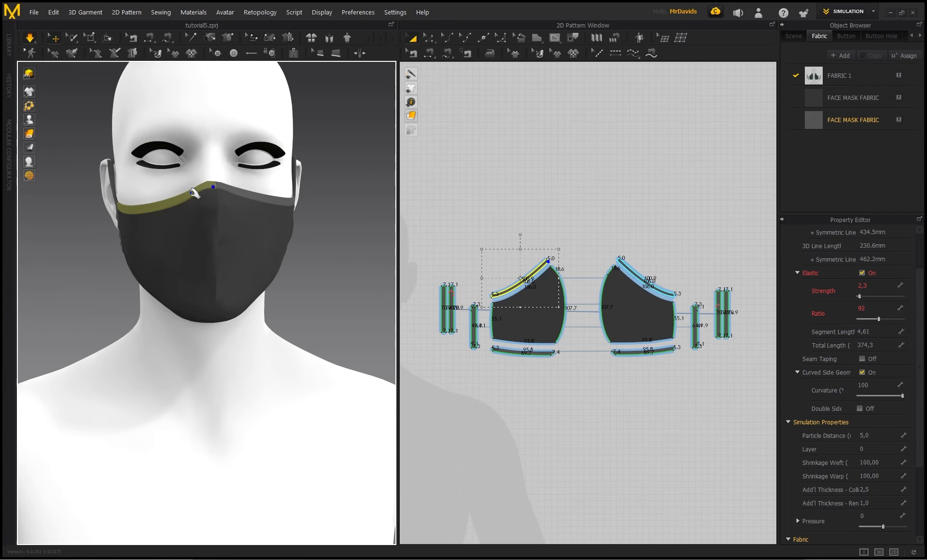
Tug the front panels and upper edge strips during simulation to settle the mask around the nose
click(217, 183)
click(246, 219)
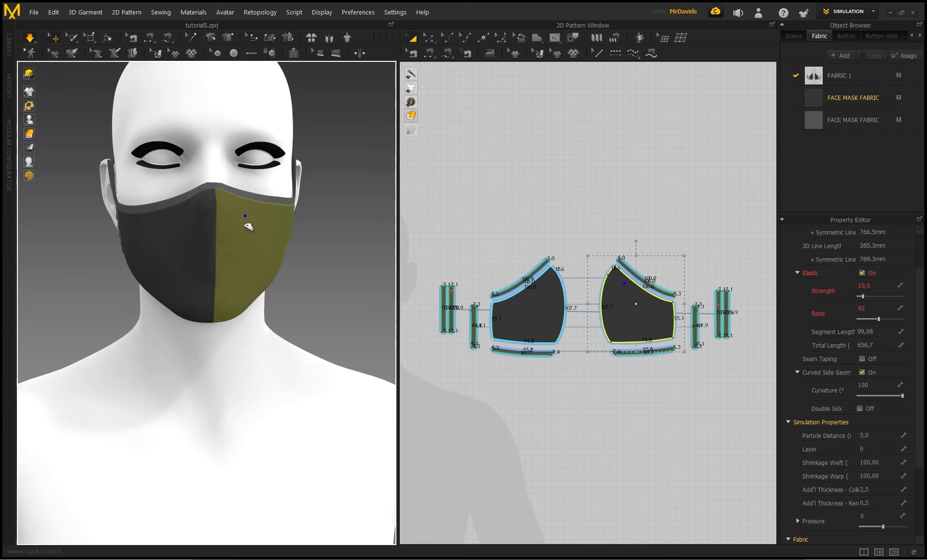
click(190, 226)
click(232, 244)
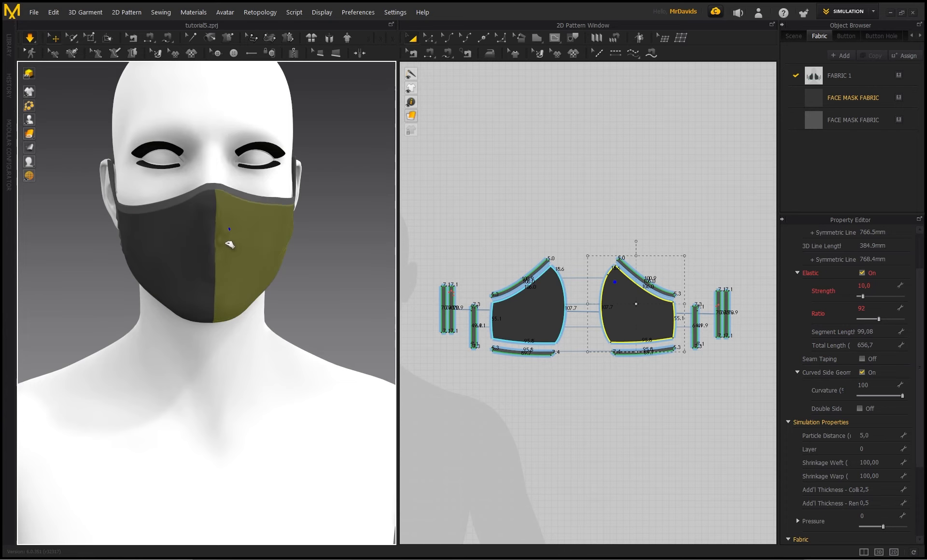
click(212, 177)
click(248, 249)
click(219, 170)
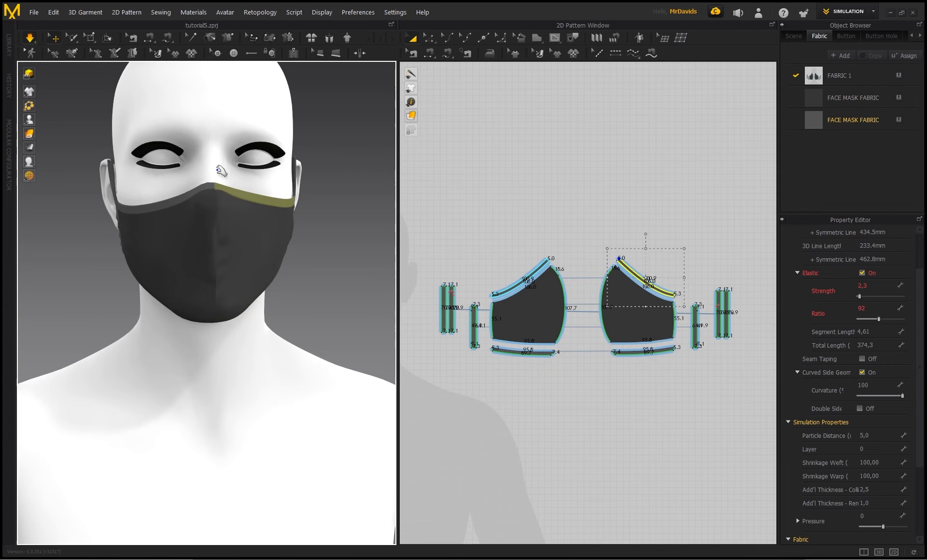
Check the simulated mask from the side and front, and pull the upper edge strips into place at the nose bridge
click(332, 239)
right_drag(332, 238, 189, 207)
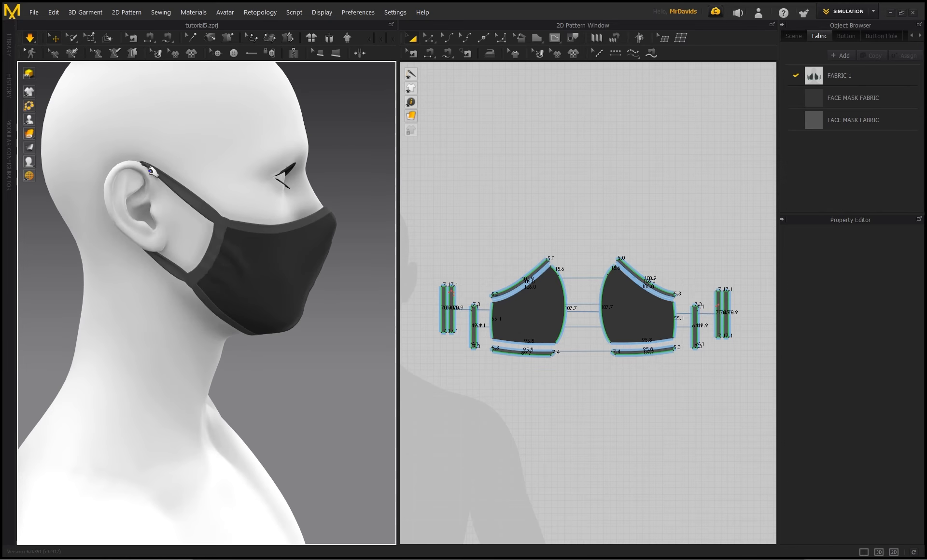
right_drag(147, 138, 114, 195)
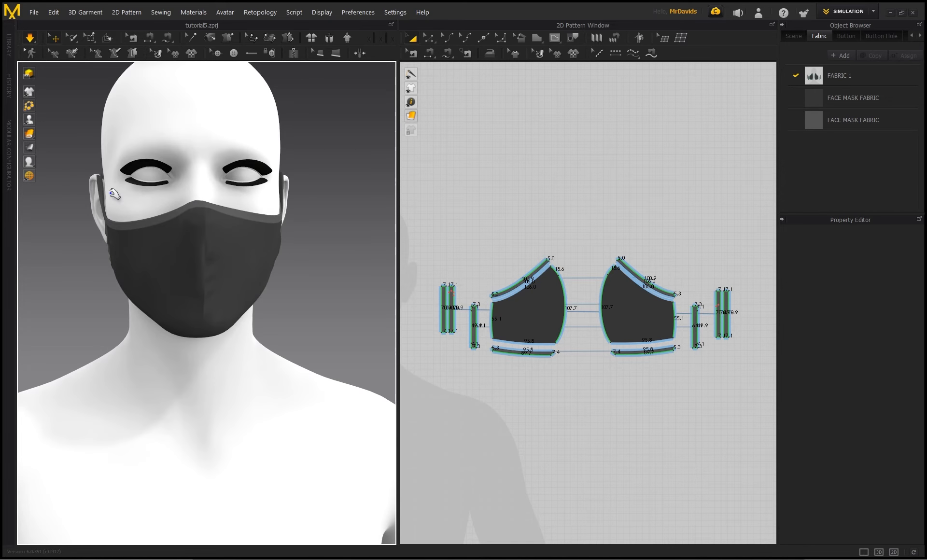
click(207, 202)
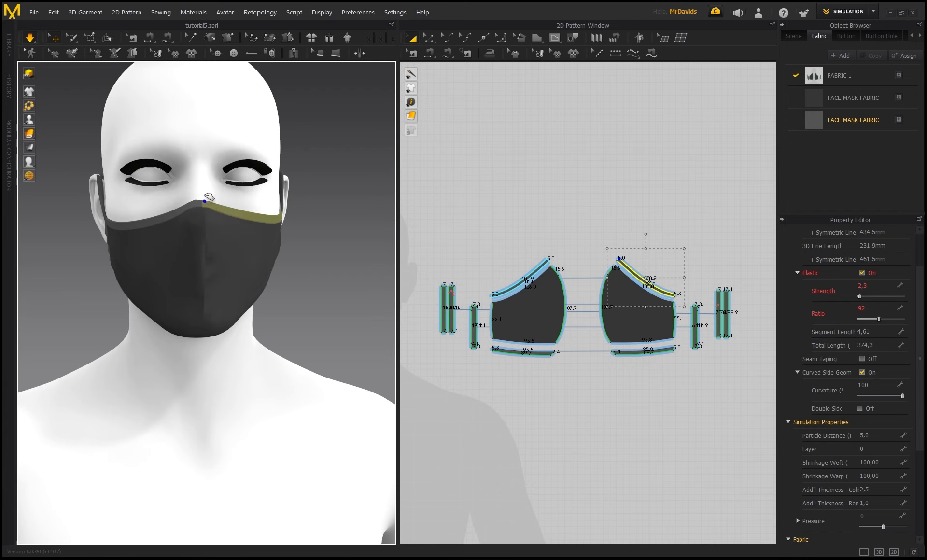
right_drag(202, 176, 244, 199)
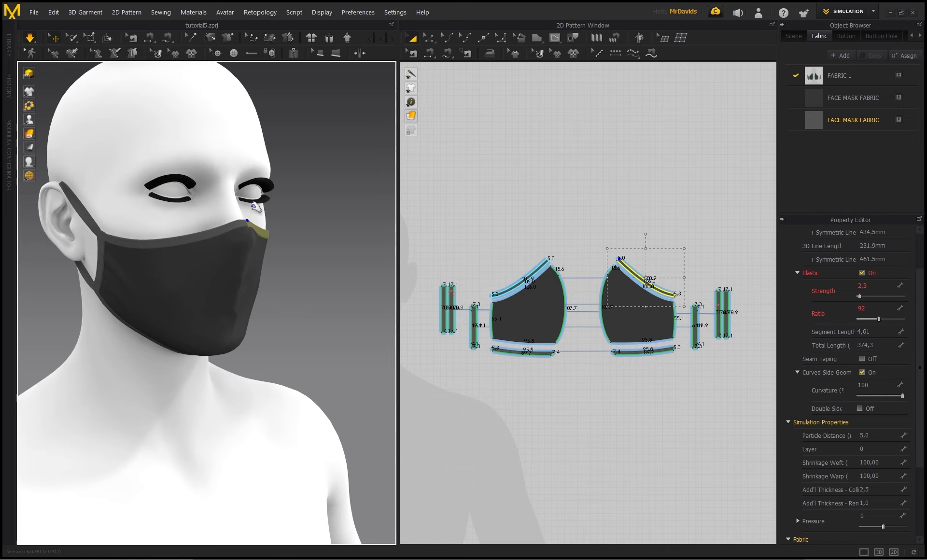
mouse_move(256, 210)
right_down()
mouse_move(219, 196)
mouse_move(259, 213)
right_up()
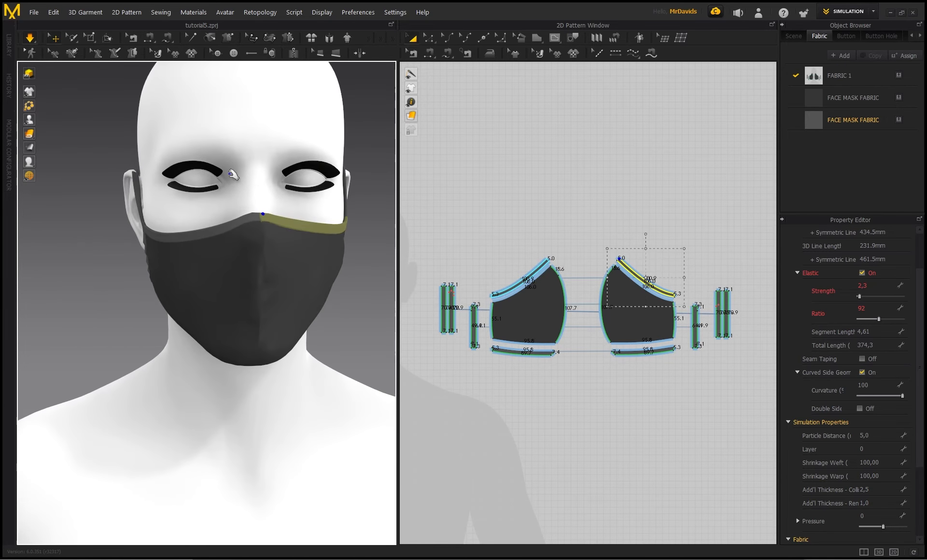
right_drag(234, 176, 225, 225)
click(213, 211)
drag(210, 211, 213, 201)
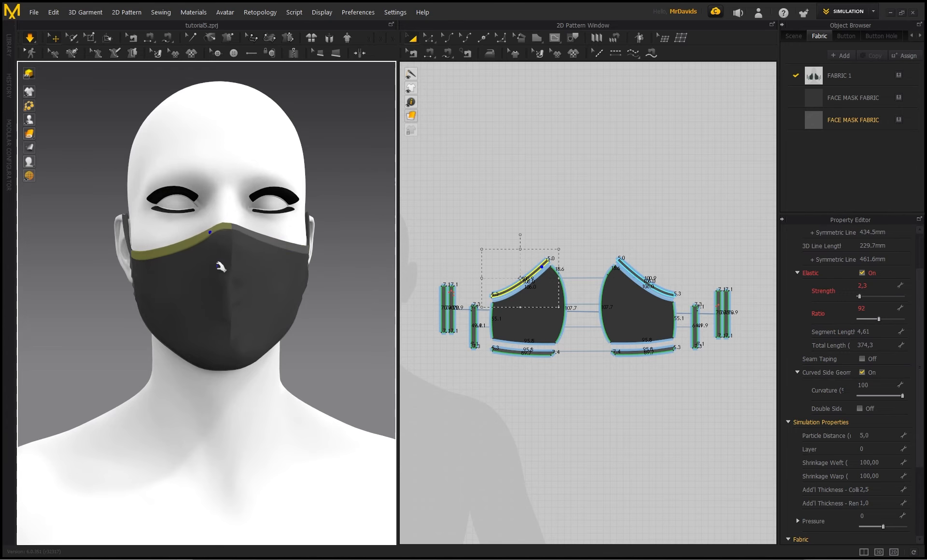
drag(194, 240, 330, 235)
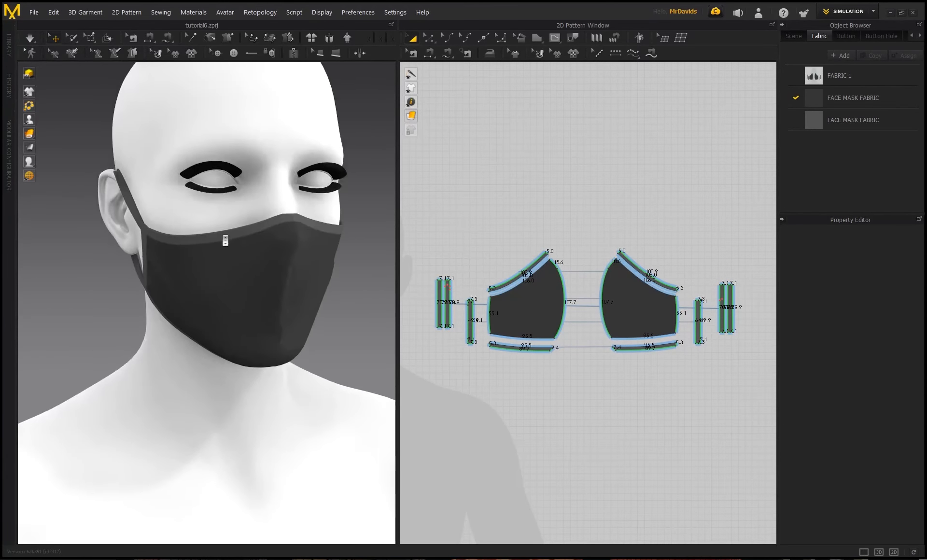
Review the finished mask's fit from the side and three-quarter angles
right_drag(233, 251, 257, 214)
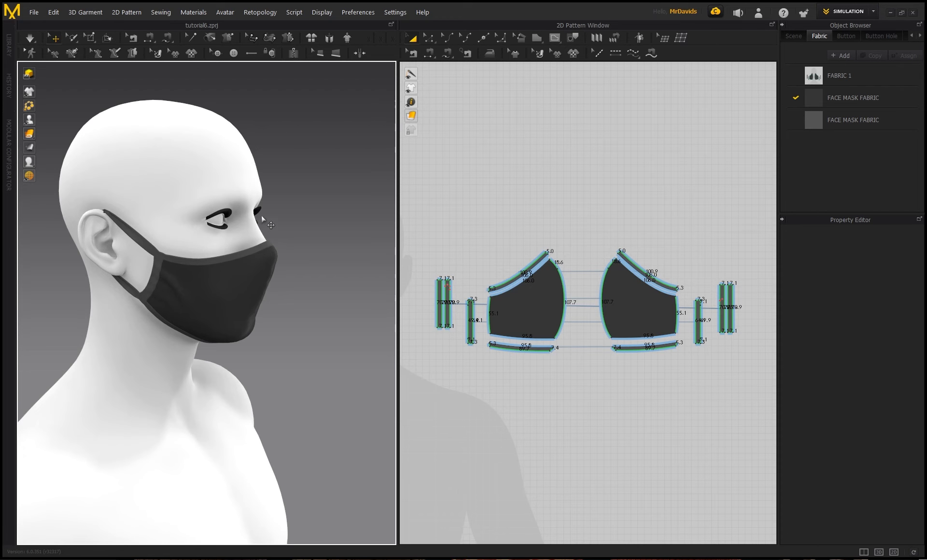
right_drag(169, 187, 172, 183)
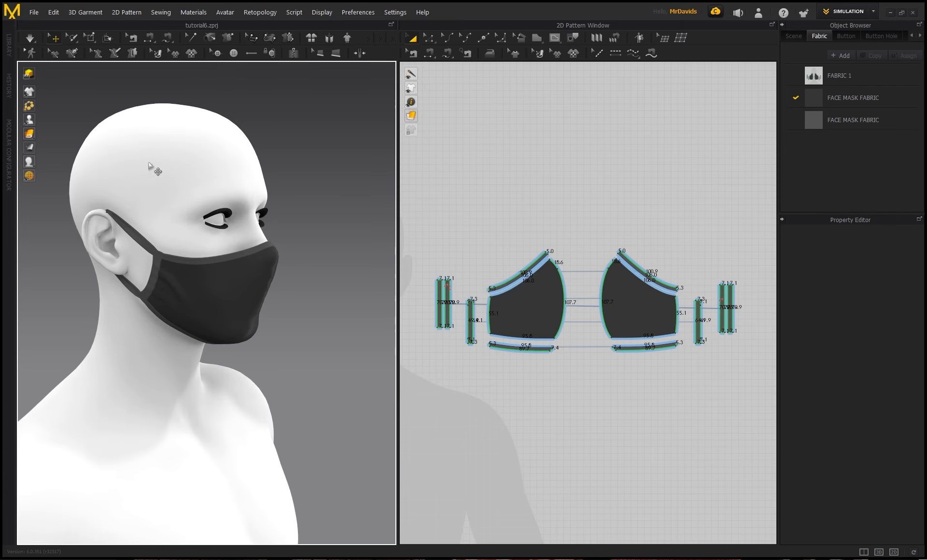
middle_drag(148, 165, 189, 180)
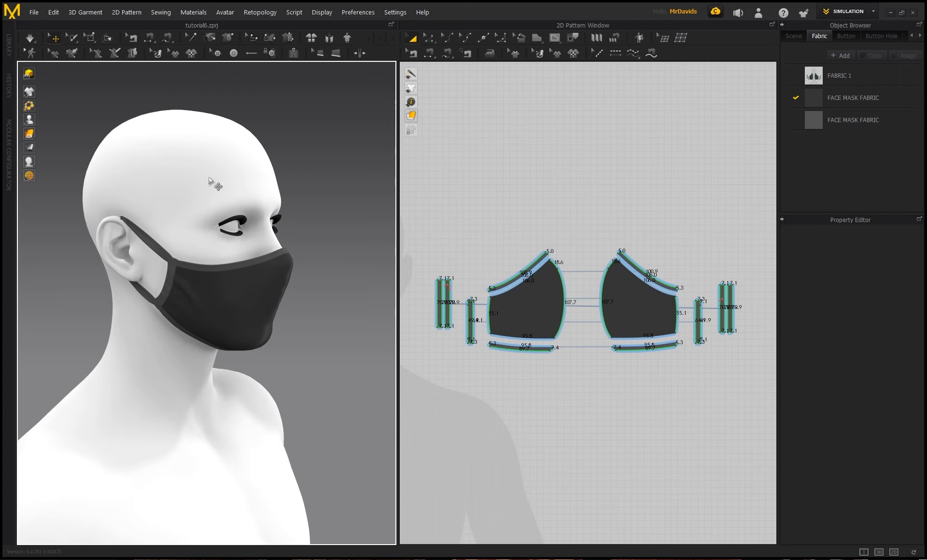
scroll(193, 200, up, 2)
right_drag(196, 218, 200, 209)
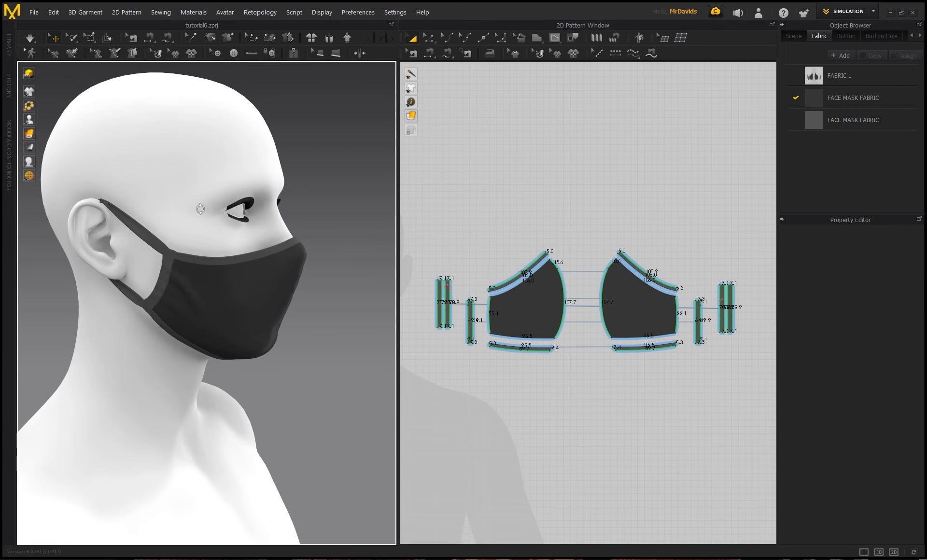
right_drag(189, 276, 260, 202)
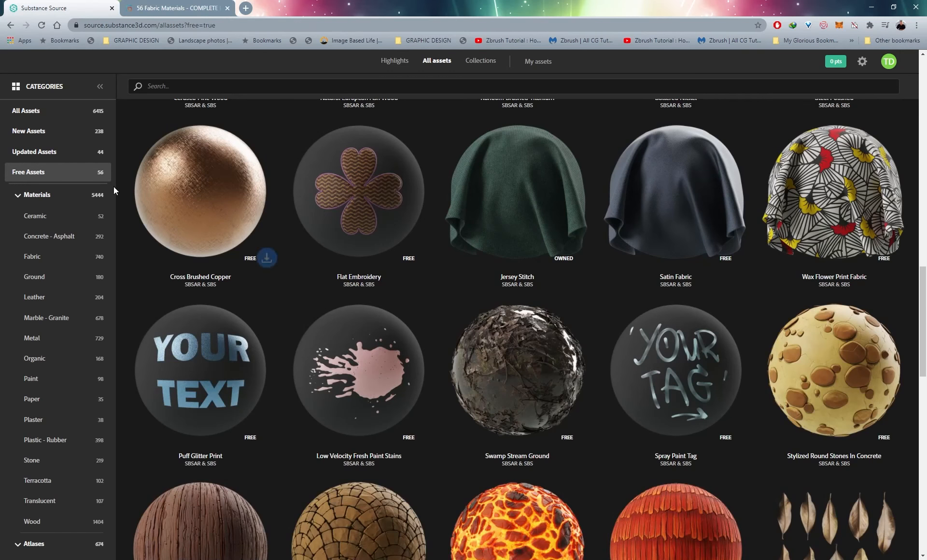
Switch to the Substance Source website and browse its free material assets
scroll(458, 303, up, 10)
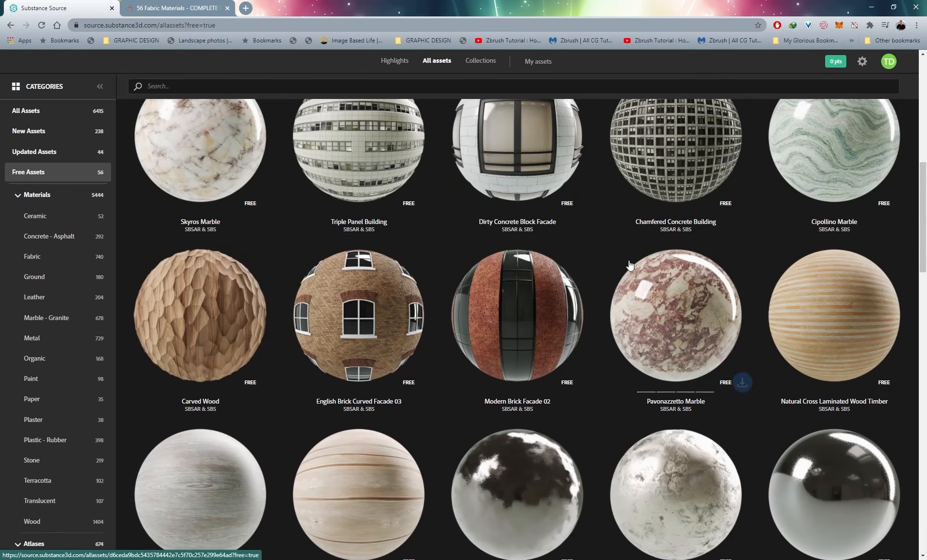
scroll(740, 382, up, 3)
scroll(532, 263, up, 5)
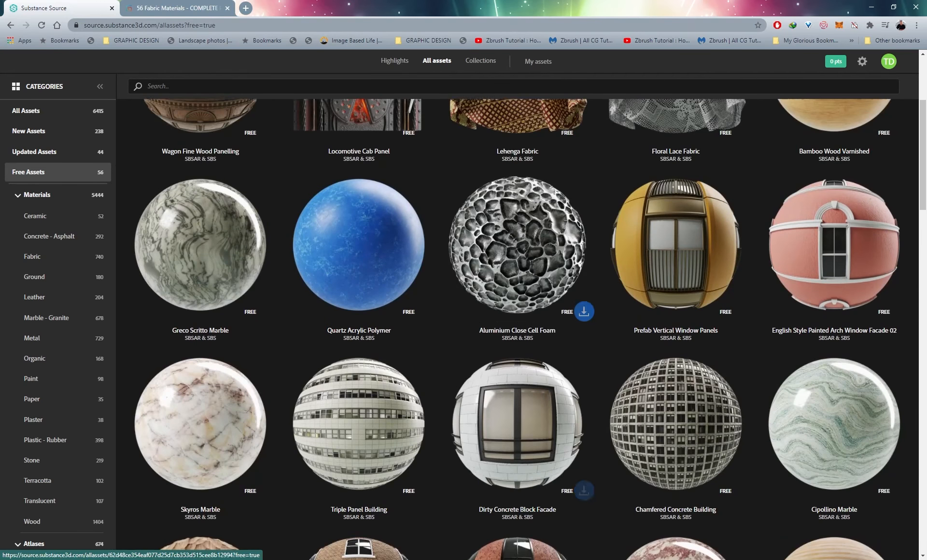
scroll(584, 282, down, 15)
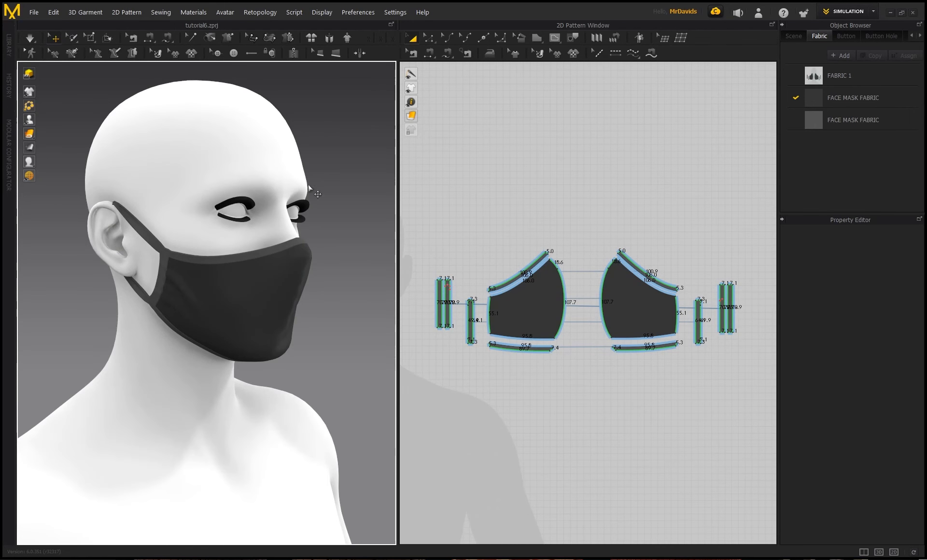
Select the two front mask panels and set the material type of their FACE MASK FABRIC to Substance
click(547, 305)
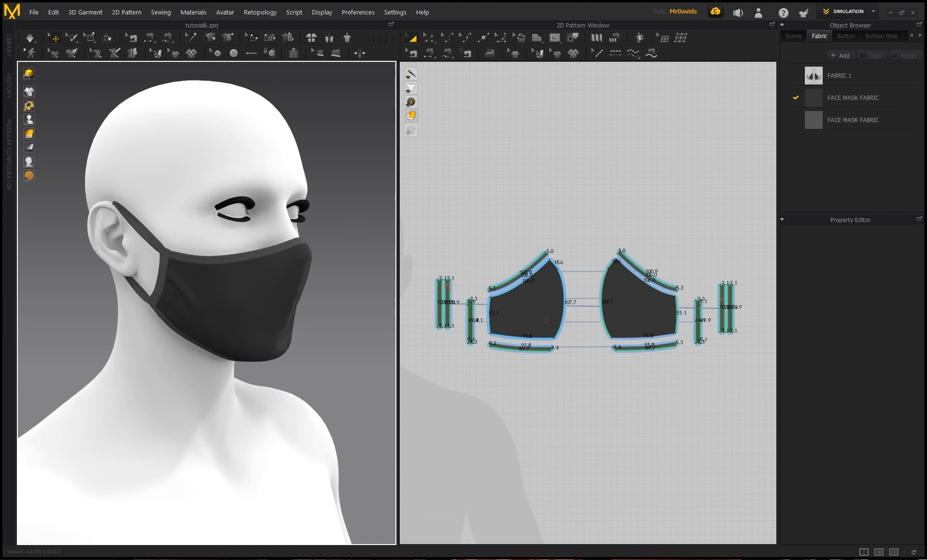
click(544, 303)
shift+click(634, 301)
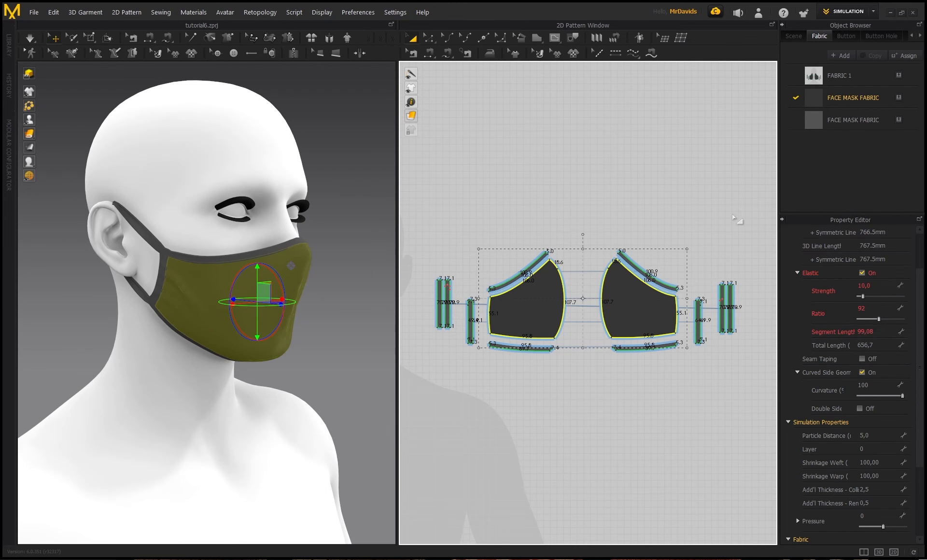
click(845, 100)
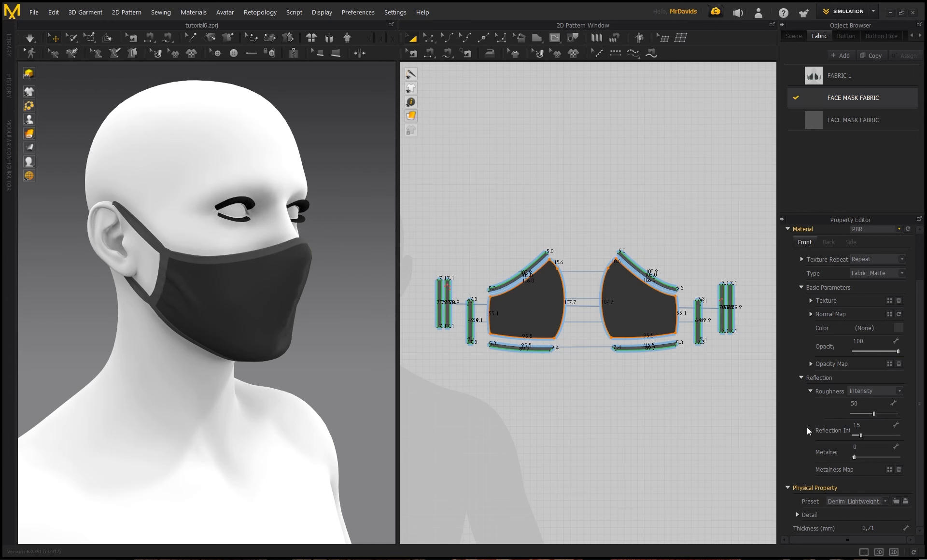
scroll(807, 427, up, 2)
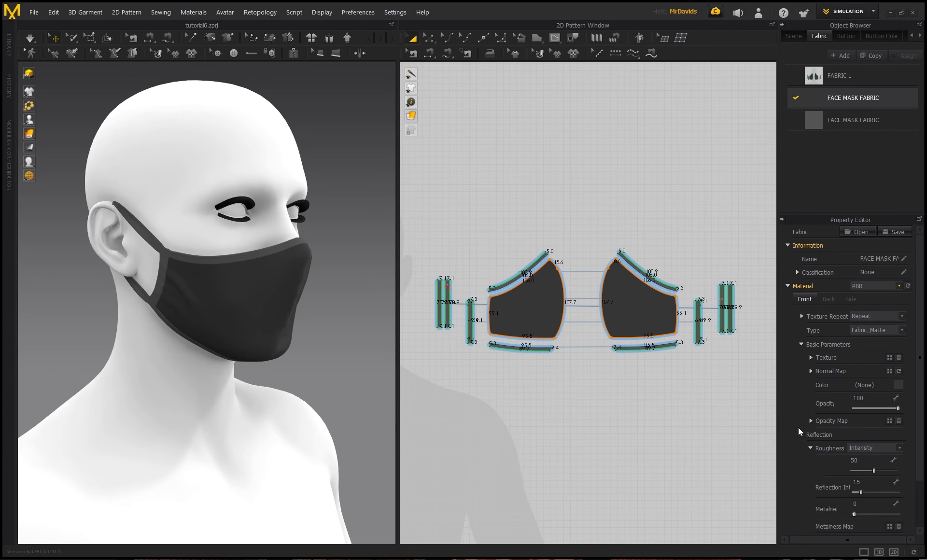
click(891, 285)
click(868, 299)
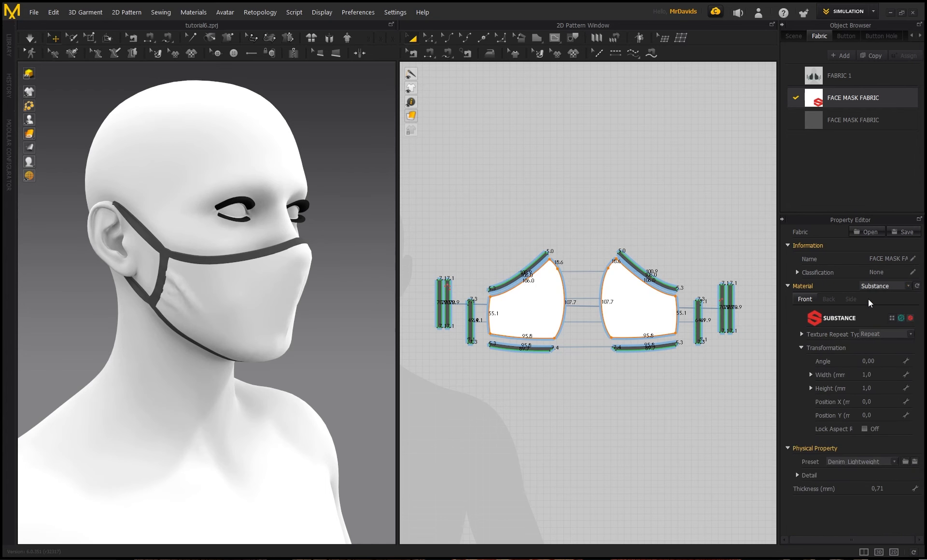
Load jersey_stitch.sbsar as the Substance material of the front panels' fabric
click(891, 318)
click(333, 107)
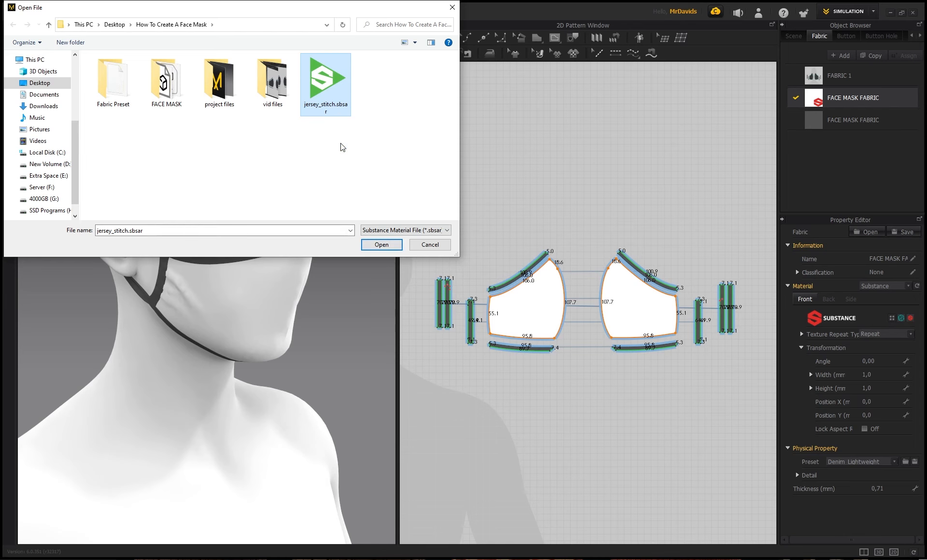
click(380, 245)
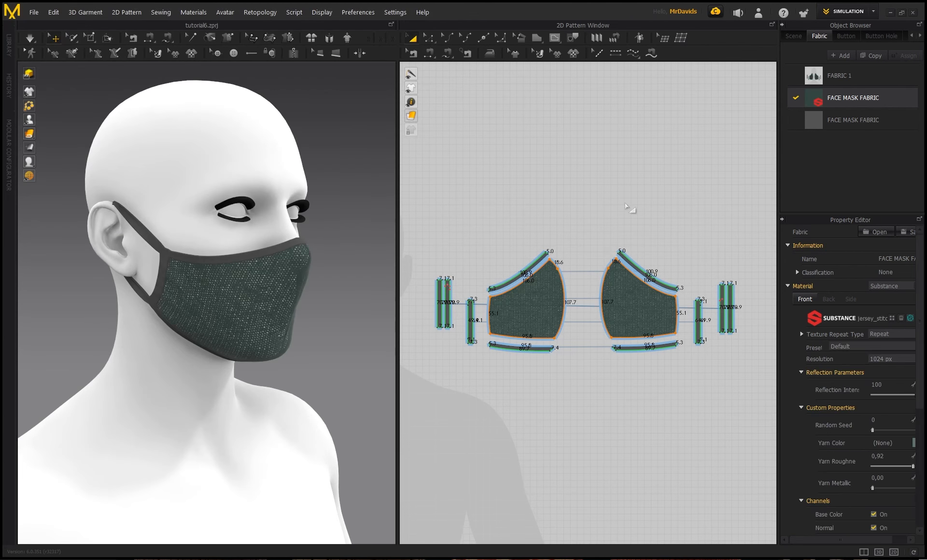
Turn off the Opacity and Metallic channels of the jersey stitch material
scroll(314, 285, up, 3)
scroll(193, 209, up, 1)
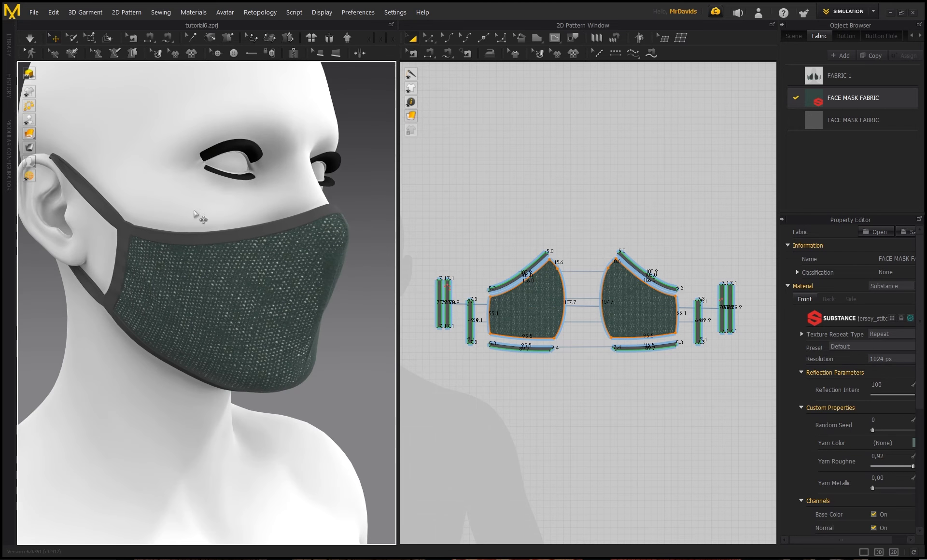
right_drag(258, 285, 296, 297)
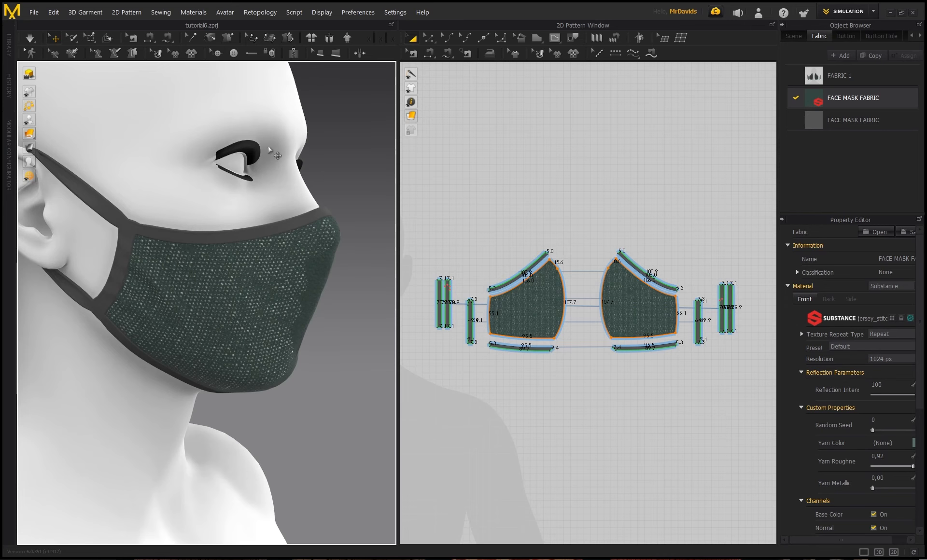
scroll(791, 455, down, 3)
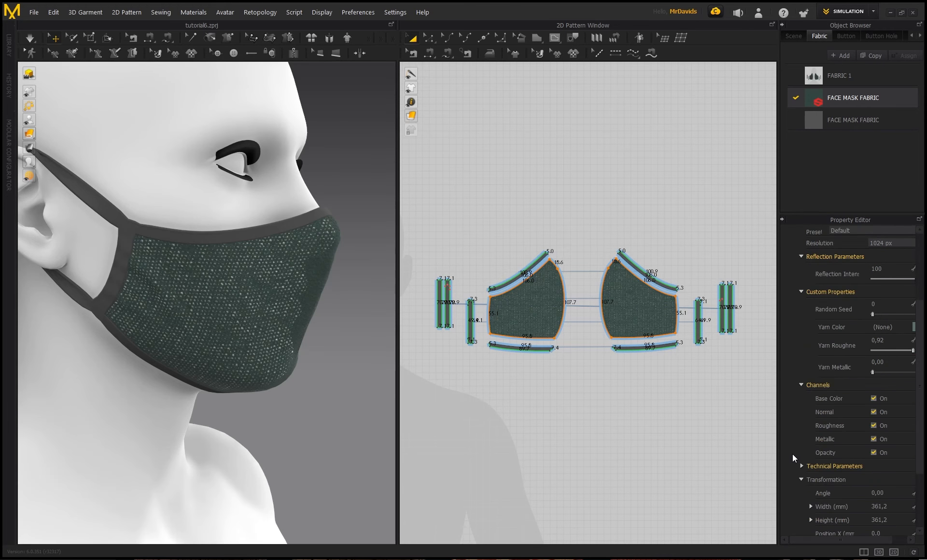
click(873, 453)
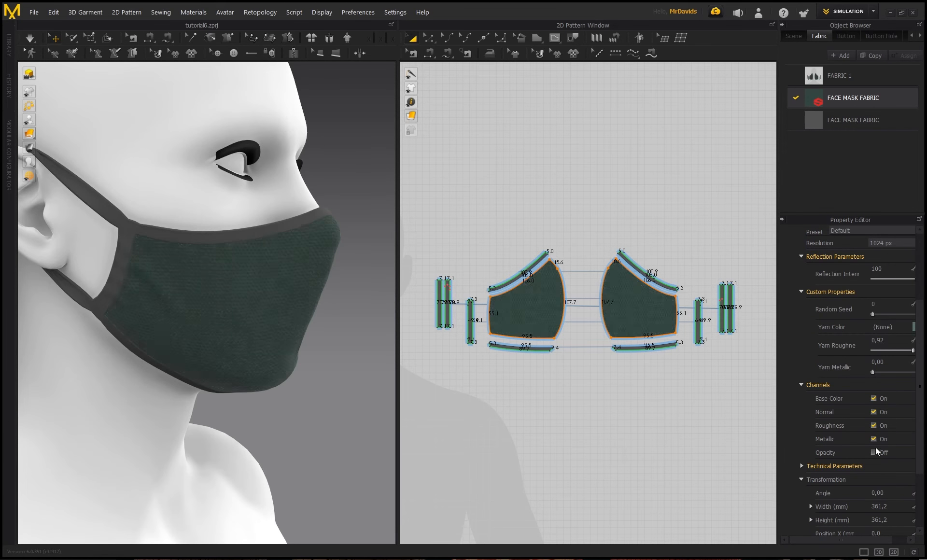
click(874, 439)
Set the jersey stitch material's reflection intensity to 70 and its yarn color to neutral grey 9F9F9F
scroll(792, 359, up, 3)
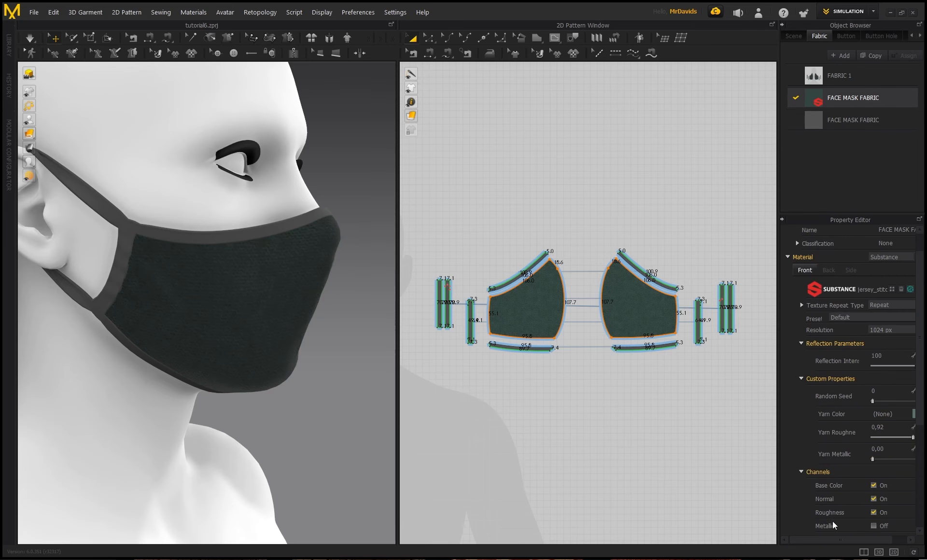
drag(826, 538, 847, 538)
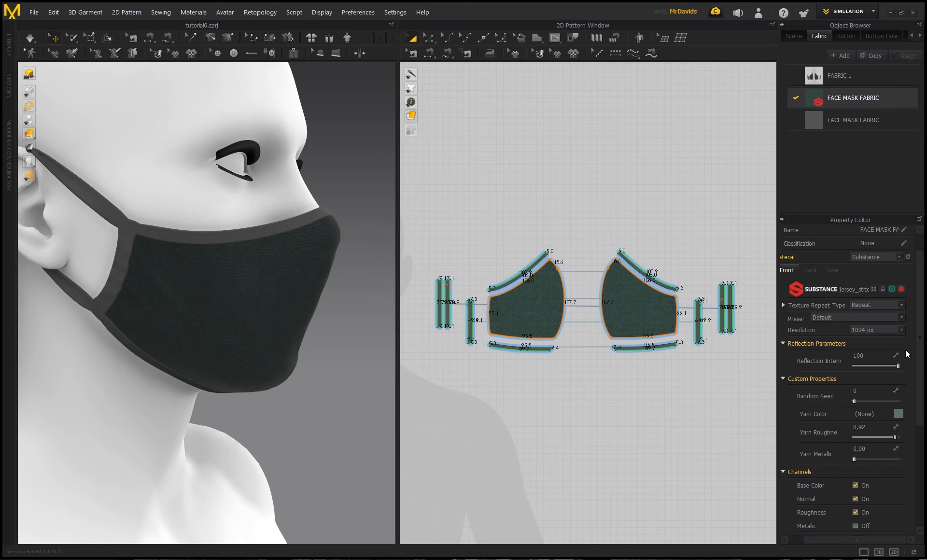
drag(898, 365, 885, 365)
click(899, 414)
drag(297, 174, 249, 155)
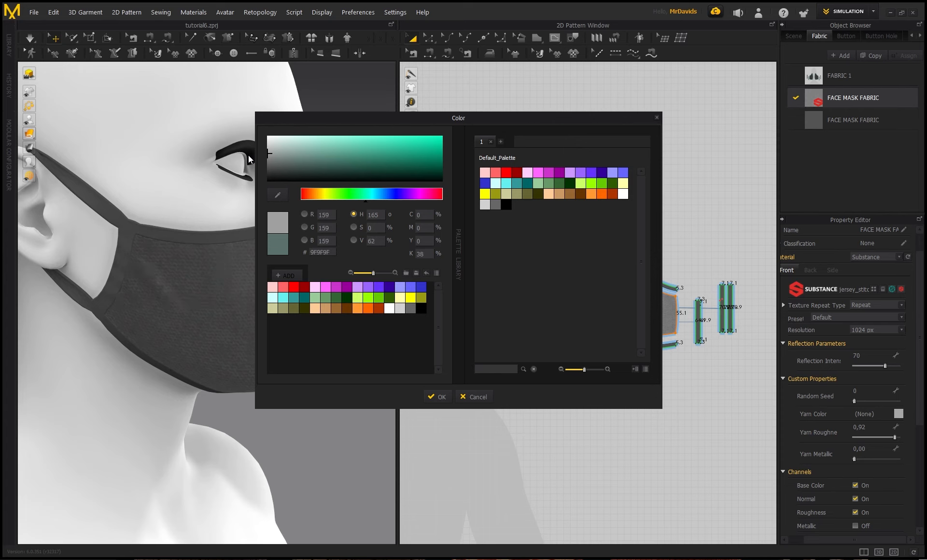
click(437, 397)
Scale the jersey stitch texture to a width and height of 250 mm and check it on the mask
right_drag(274, 272, 183, 286)
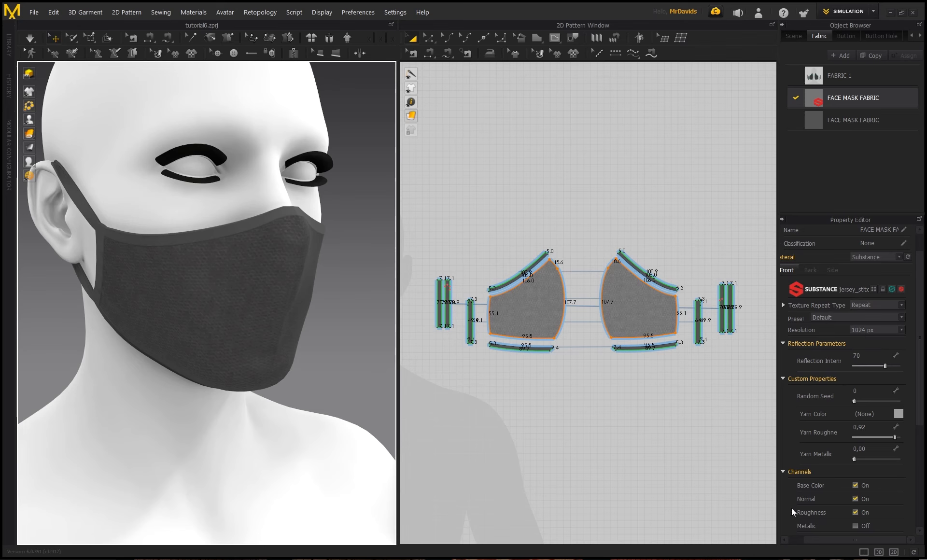
scroll(792, 507, down, 5)
click(873, 449)
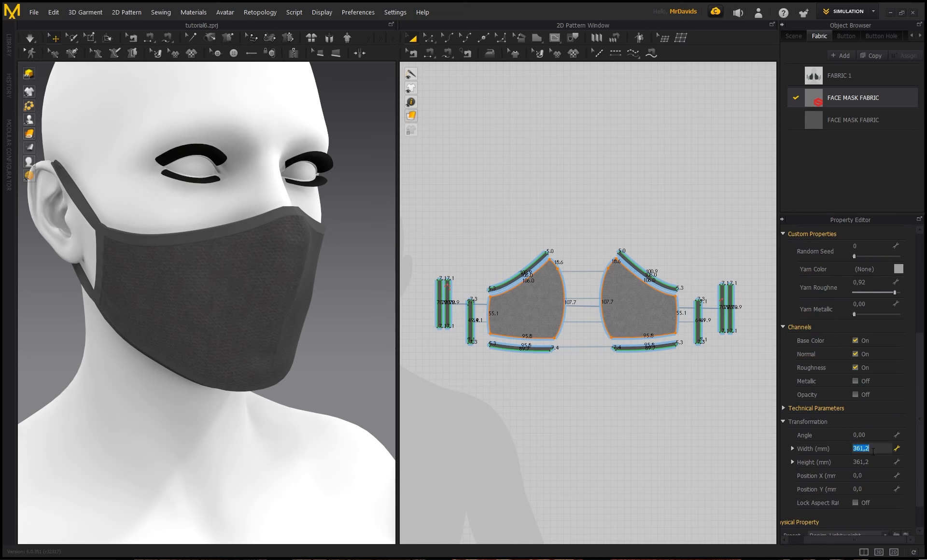
text(250)
click(870, 463)
text(250)
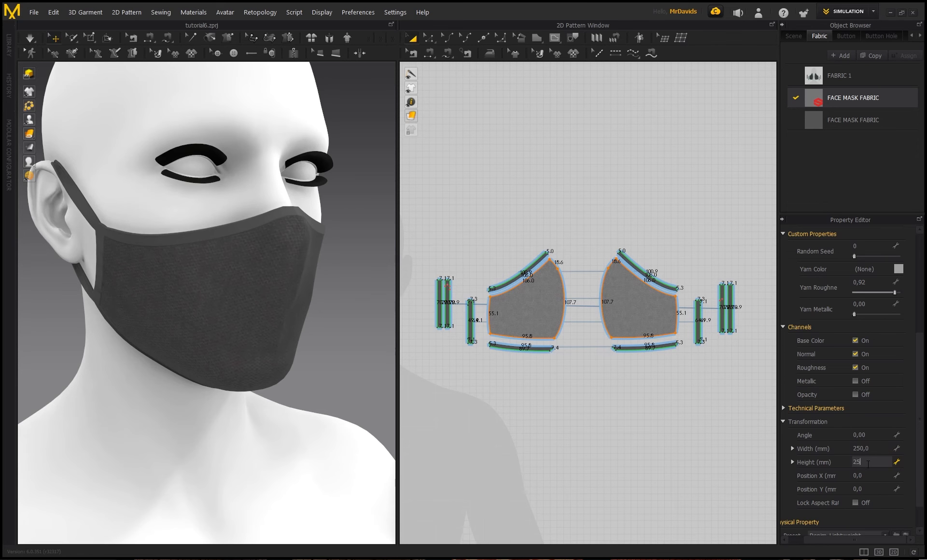
key(Return)
right_drag(309, 286, 227, 270)
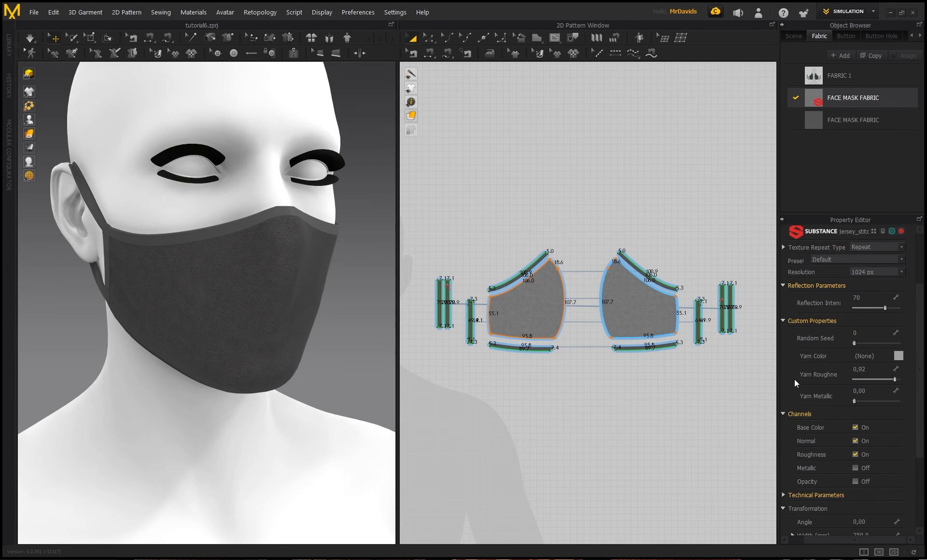
right_drag(265, 274, 294, 274)
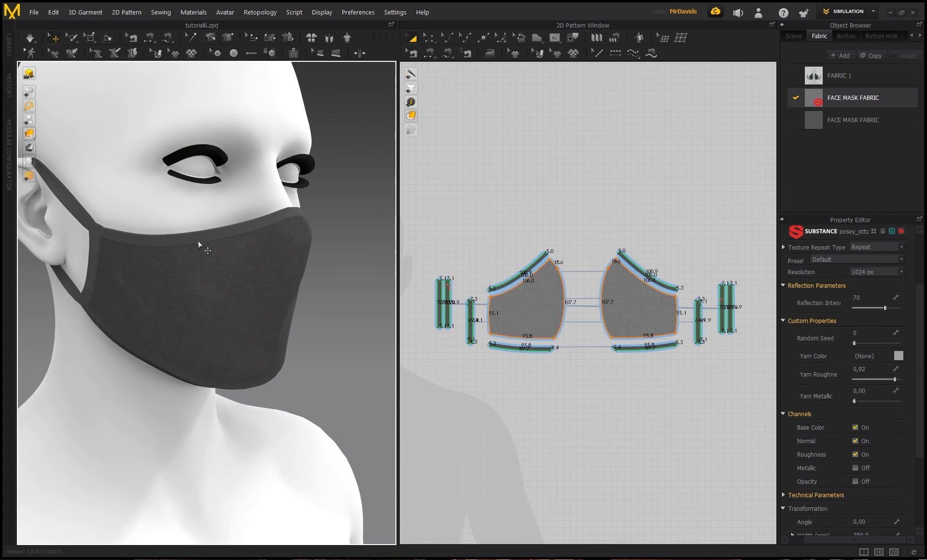
right_drag(198, 240, 220, 241)
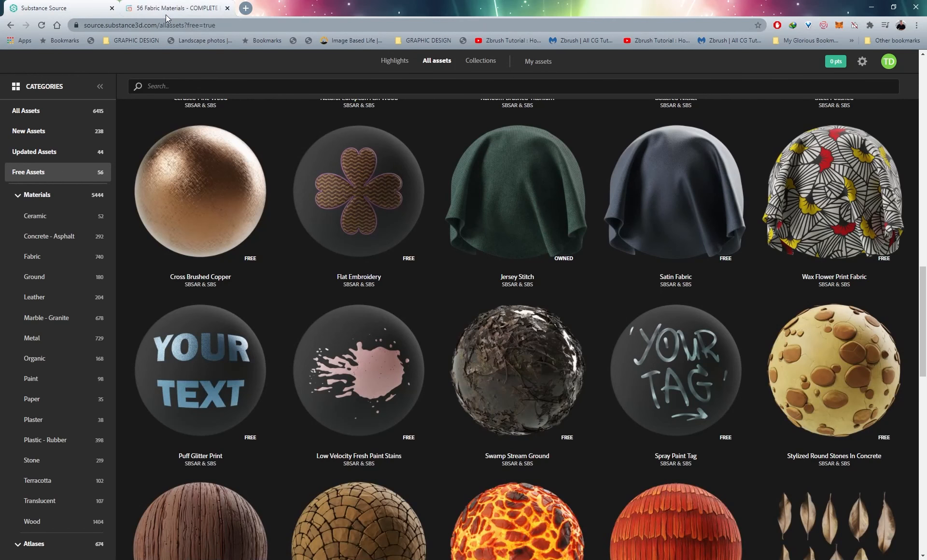
Show the Gumroad page of the 56 Fabric Materials complete pack and read its description and license options
click(170, 12)
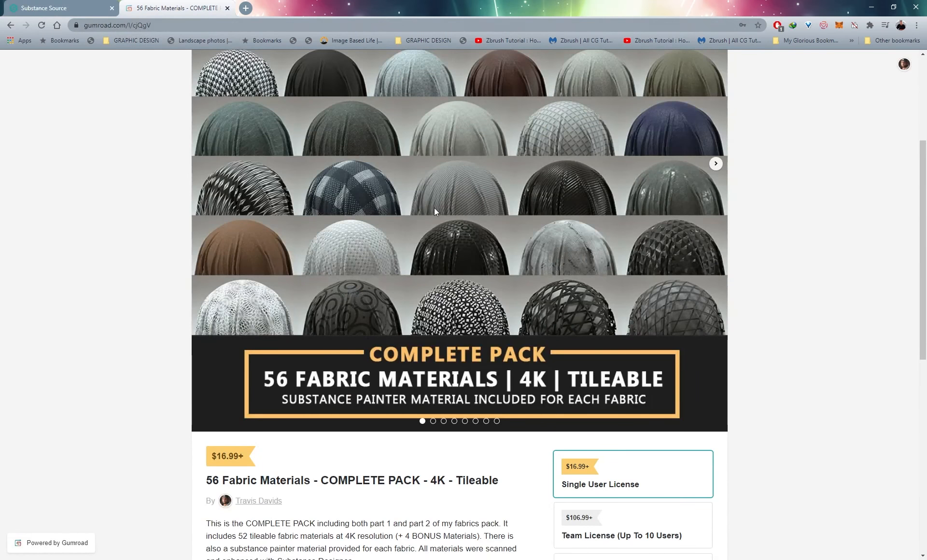
scroll(243, 286, down, 3)
scroll(243, 289, down, 2)
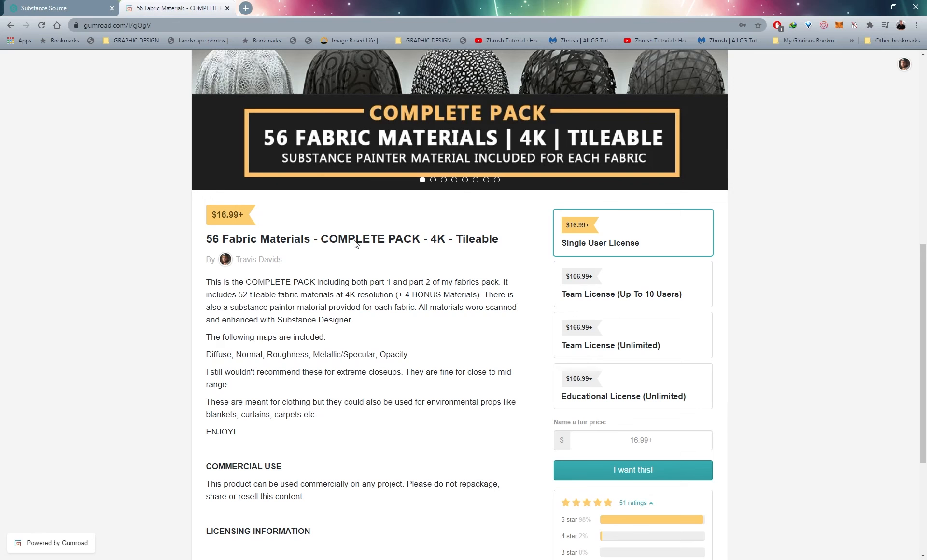
scroll(451, 263, up, 7)
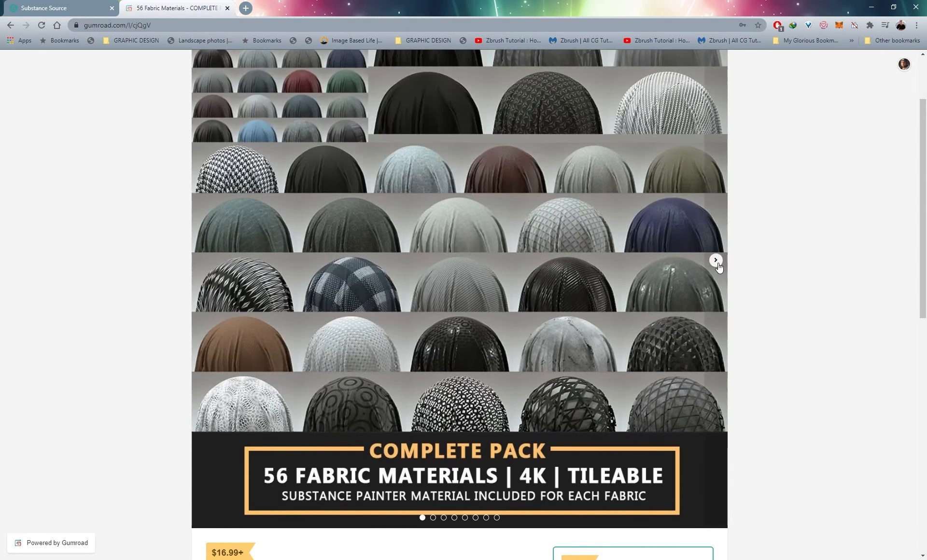
Leaf through the fabric pack's preview images to examine the included materials
click(717, 264)
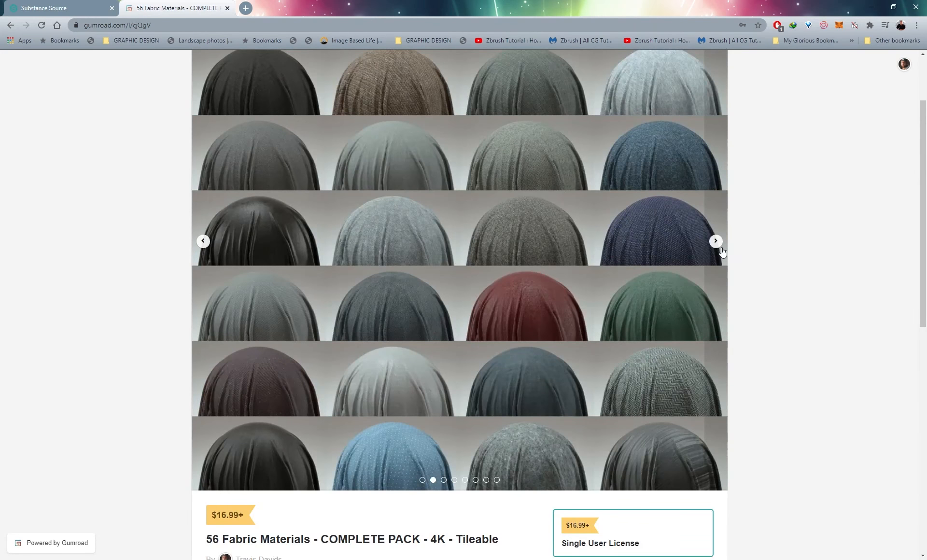
click(719, 244)
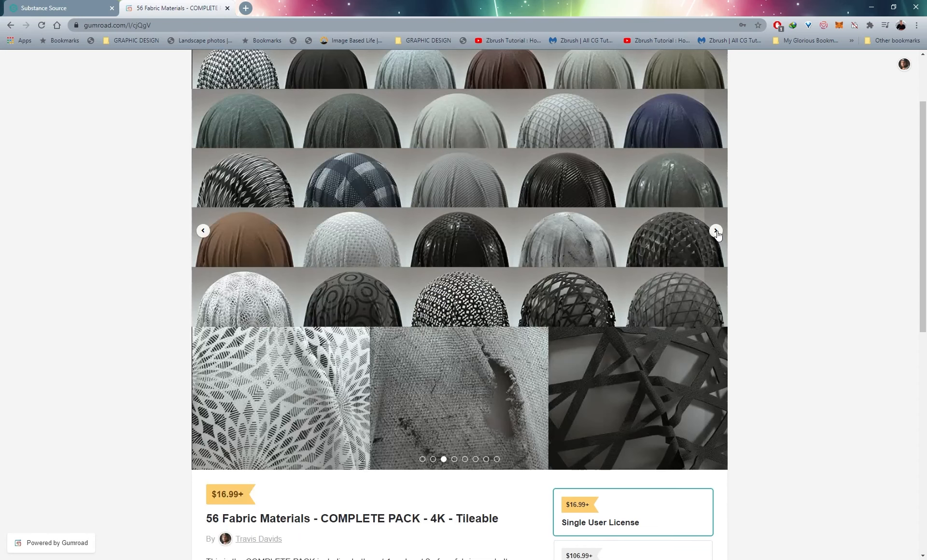
click(716, 231)
click(716, 231)
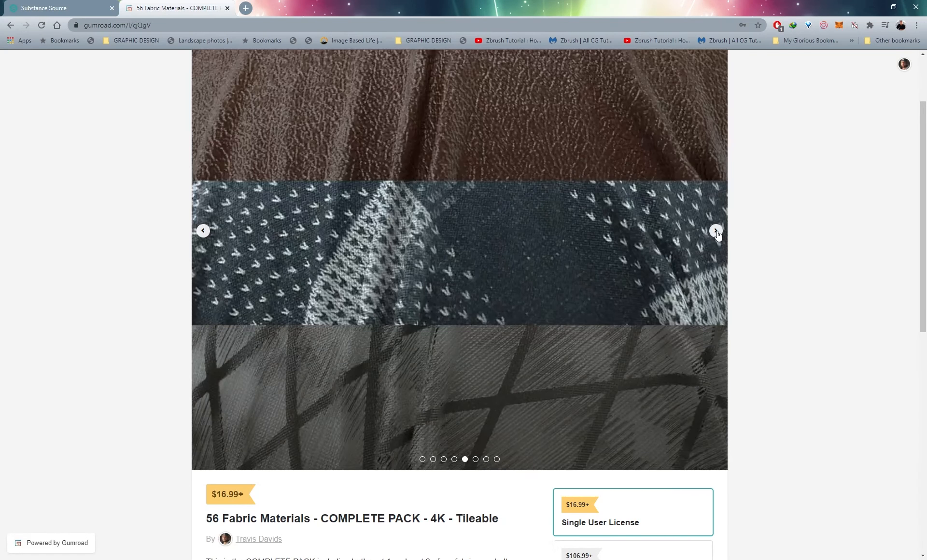
click(716, 232)
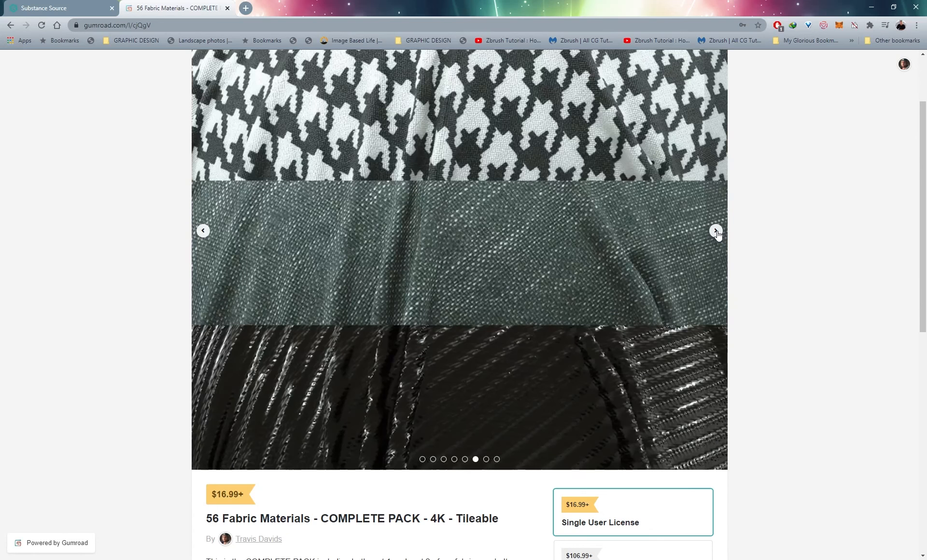
click(716, 231)
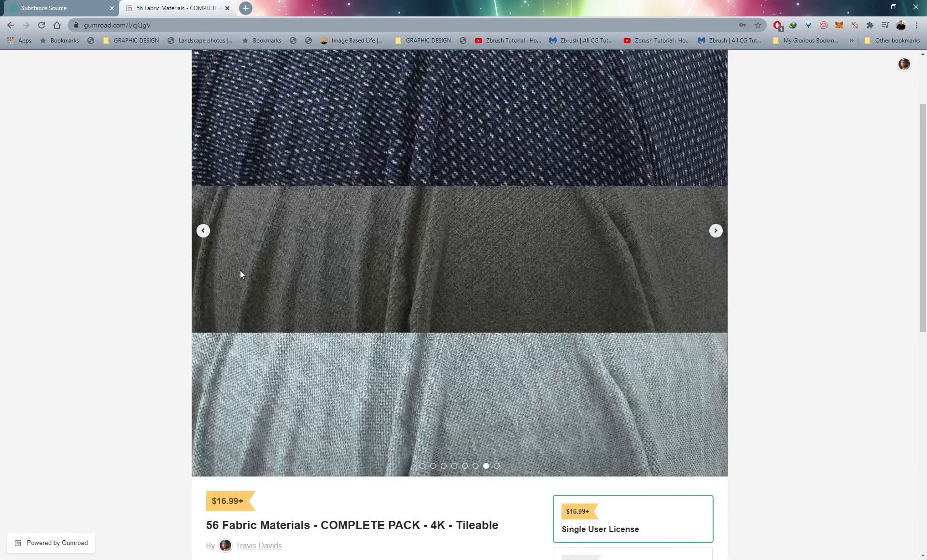
click(204, 233)
click(716, 231)
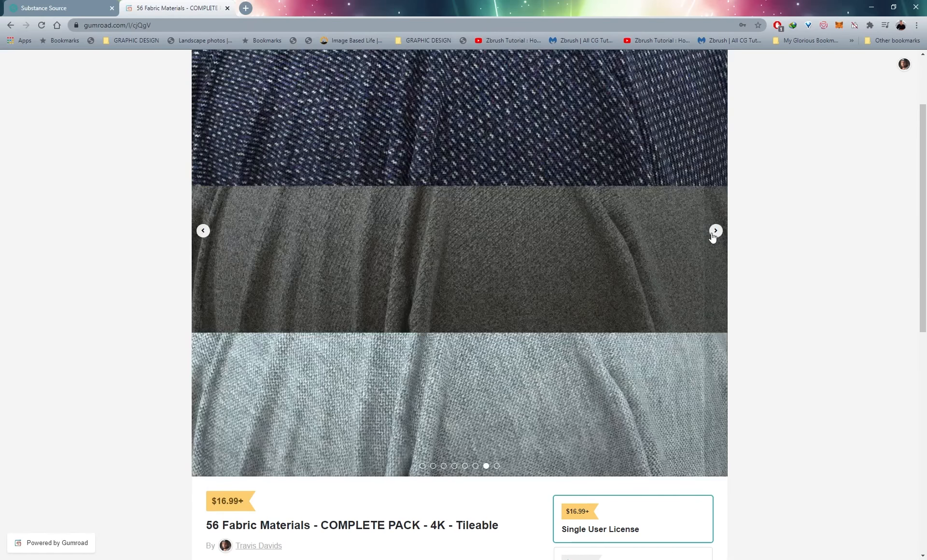
click(716, 232)
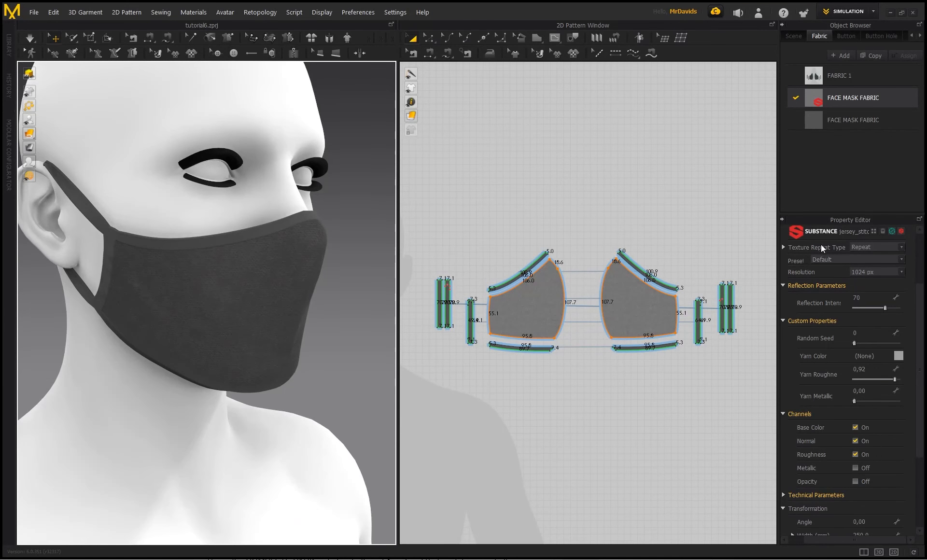
Examine the jersey-textured mask on the avatar from the side and up close, with all its pattern pieces selected
right_drag(310, 264, 153, 270)
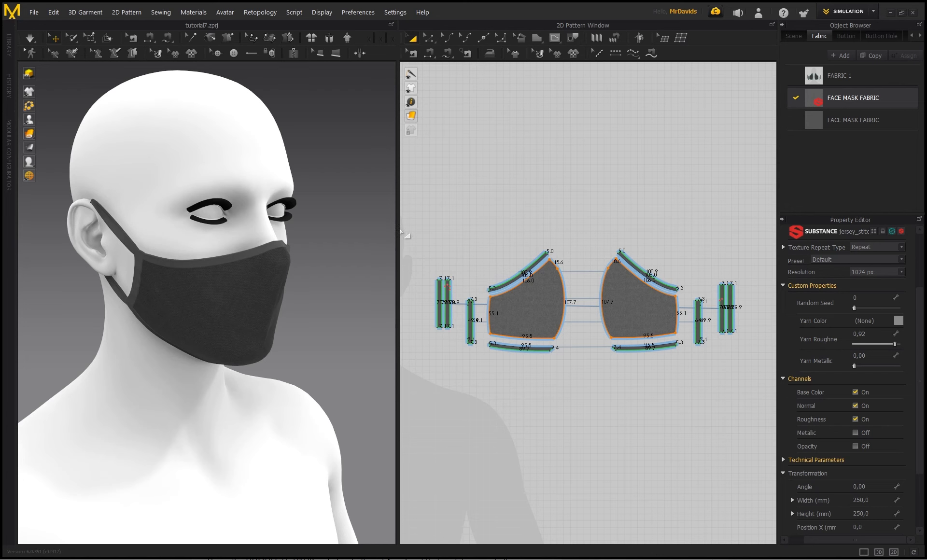
scroll(263, 220, down, 1)
mouse_move(267, 220)
right_down()
mouse_move(278, 210)
mouse_move(270, 207)
right_up()
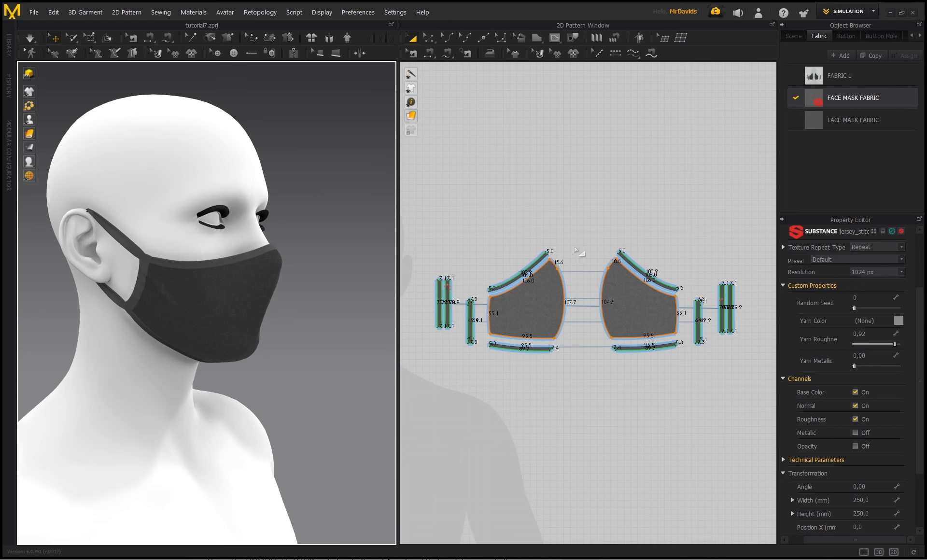
scroll(464, 225, down, 2)
drag(720, 343, 465, 207)
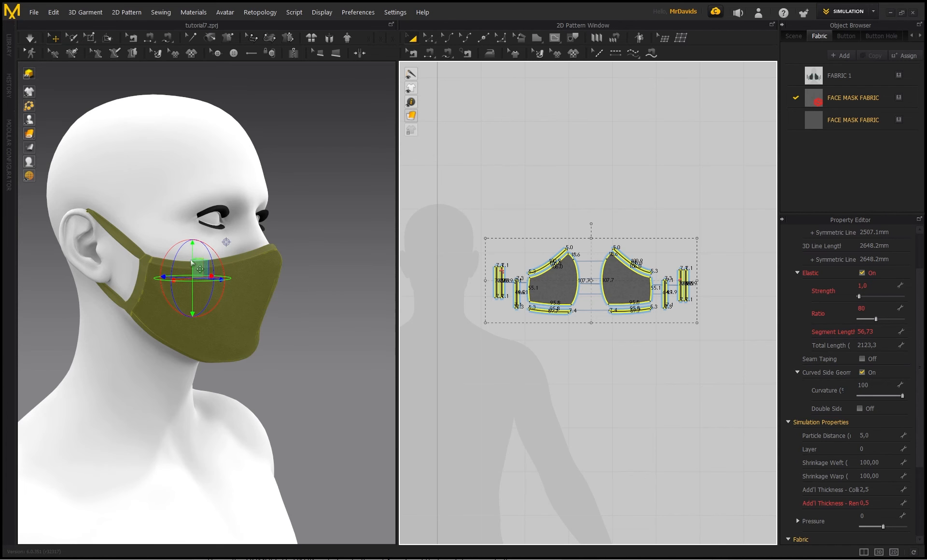
scroll(249, 214, up, 5)
right_drag(249, 212, 134, 278)
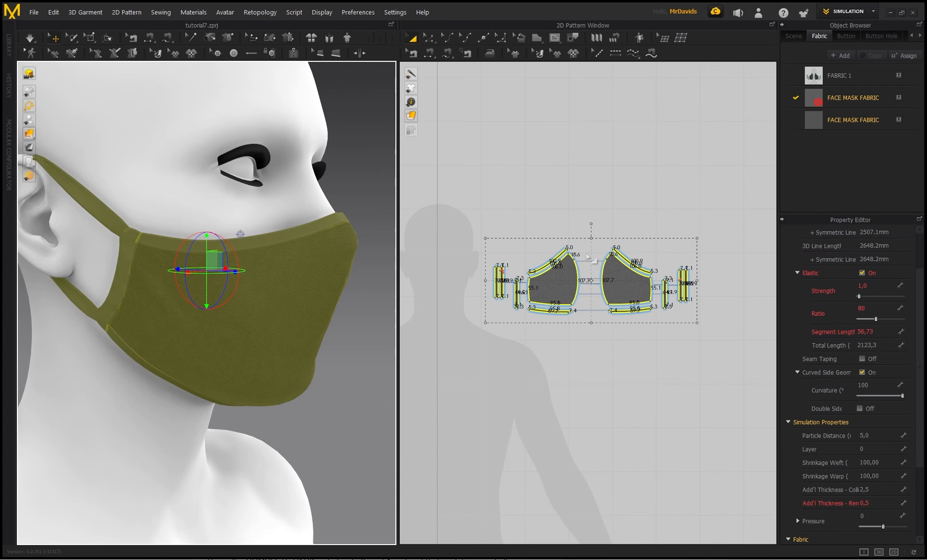
Delete the square reference-image pattern beside the mask pieces and remove its fabric, FABRIC 1
scroll(621, 240, down, 5)
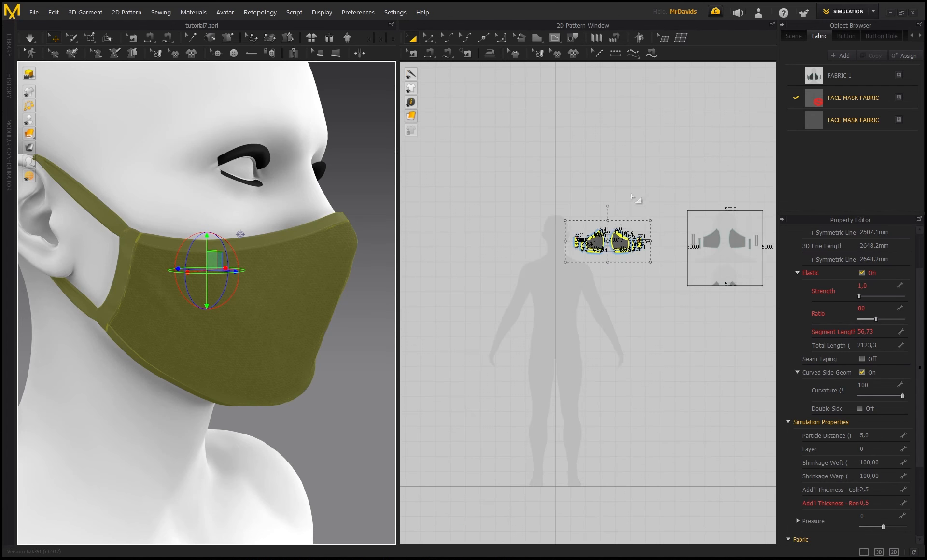
click(635, 263)
scroll(625, 259, up, 2)
scroll(277, 207, down, 3)
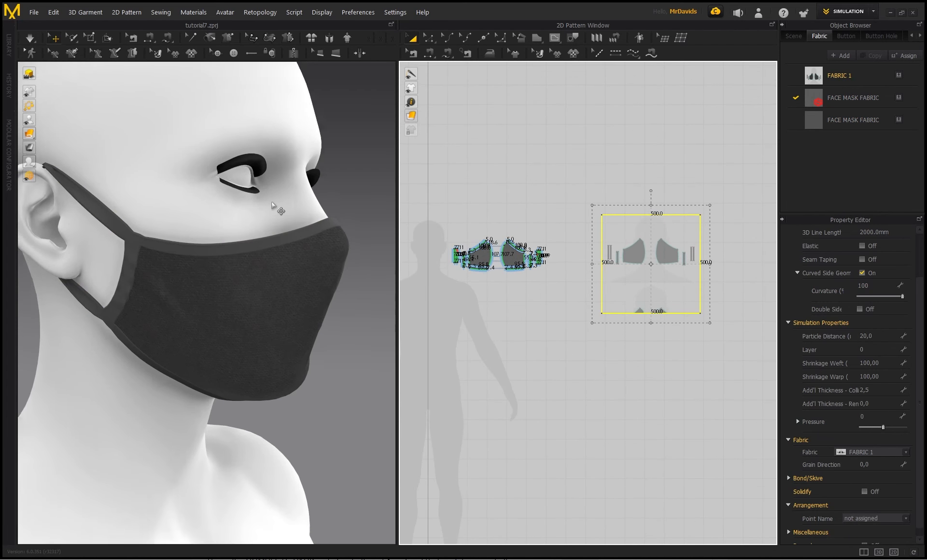
scroll(585, 255, down, 2)
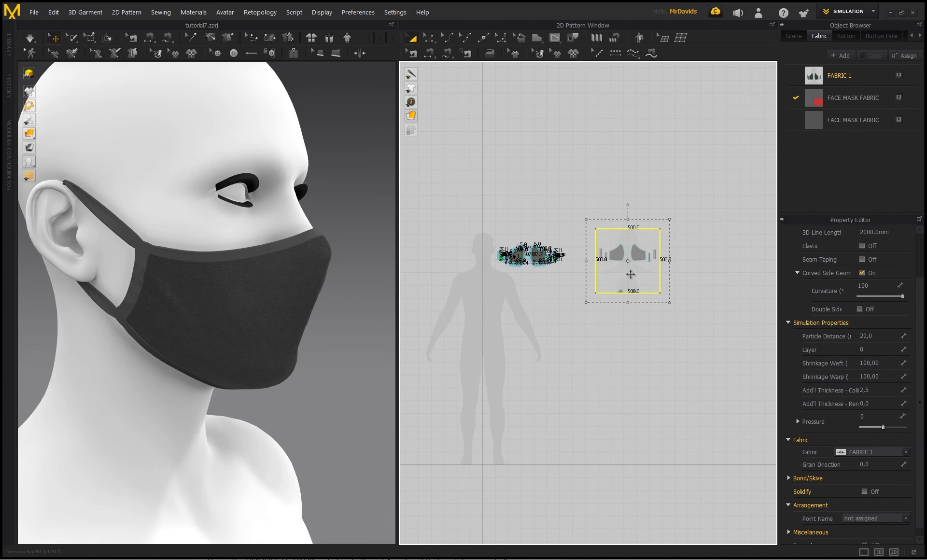
key(Delete)
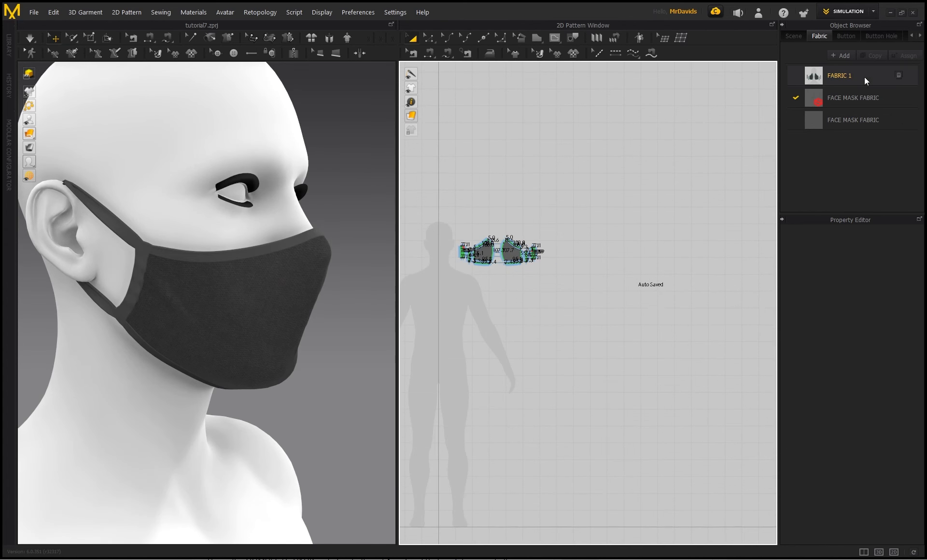
click(898, 75)
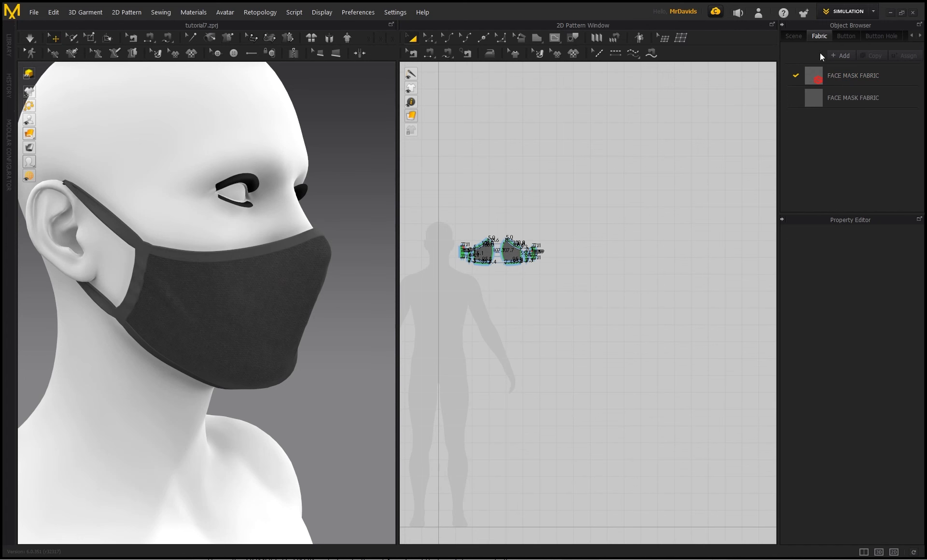
Switch to the UV Editor workspace and reset the mask's UVs to the 2D arrangement
middle_drag(361, 254, 598, 267)
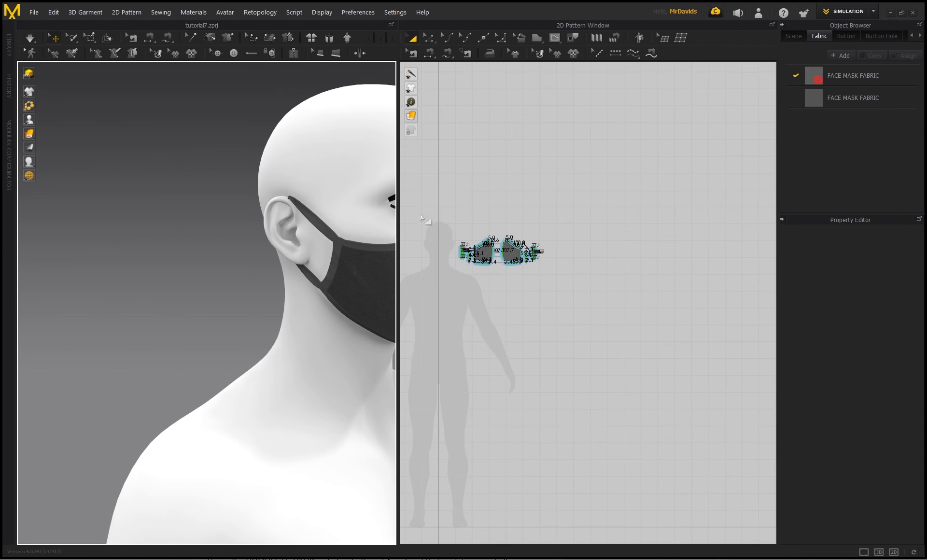
click(483, 253)
middle_drag(381, 256, 266, 282)
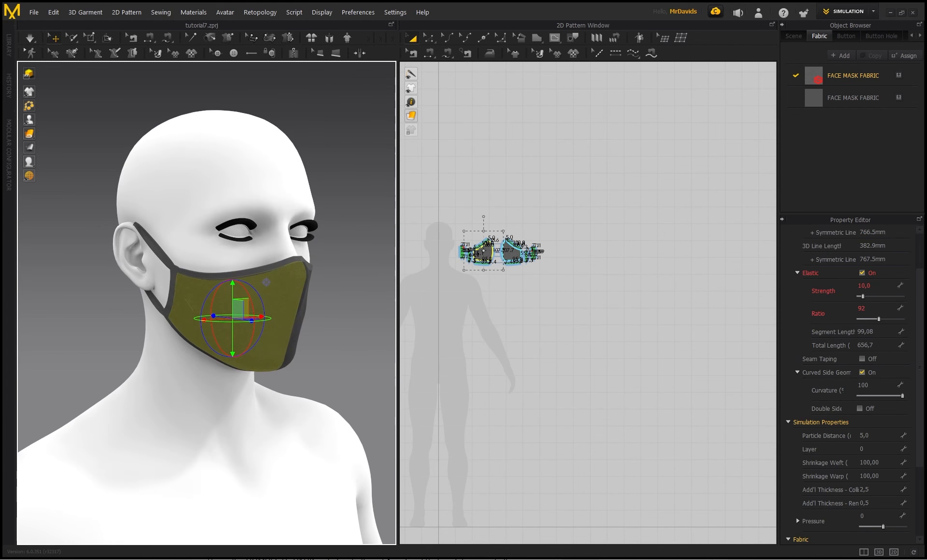
click(873, 12)
click(843, 81)
scroll(555, 338, down, 3)
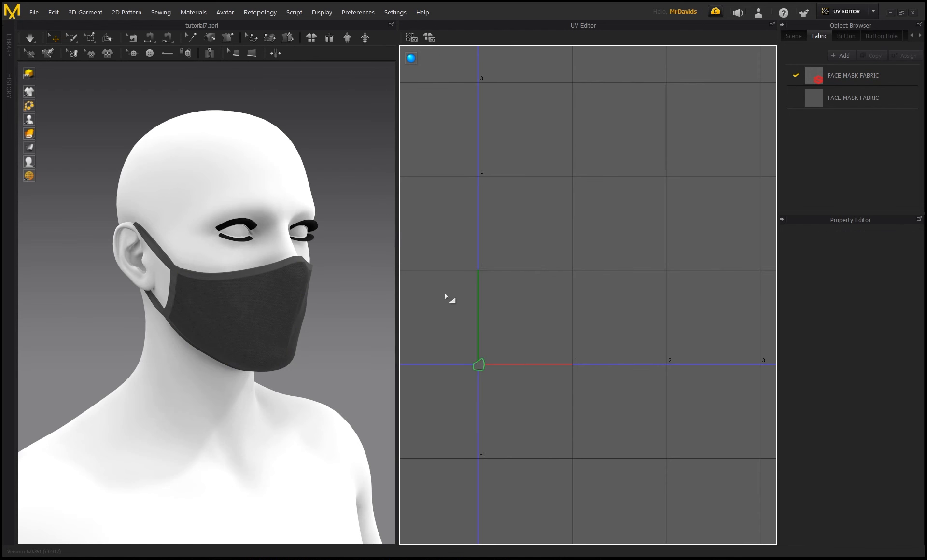
right_click(445, 293)
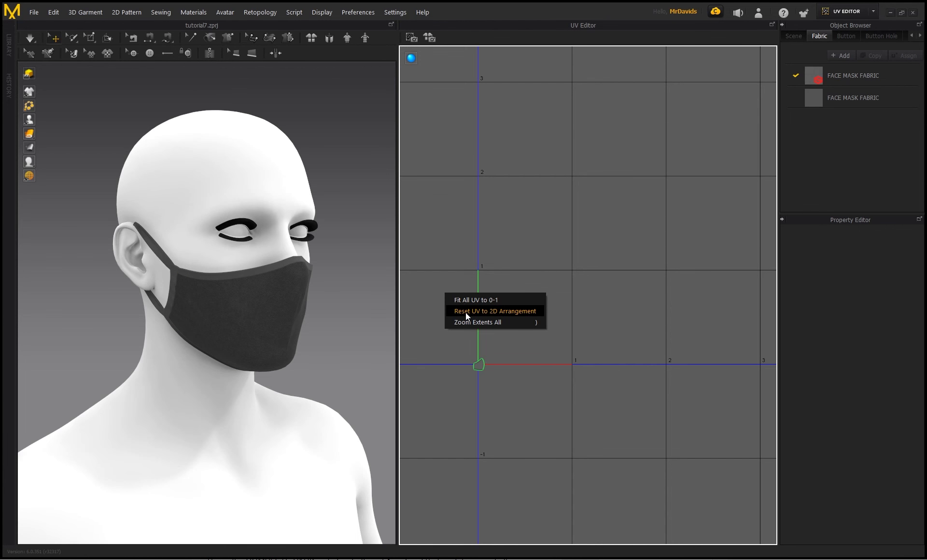
click(466, 312)
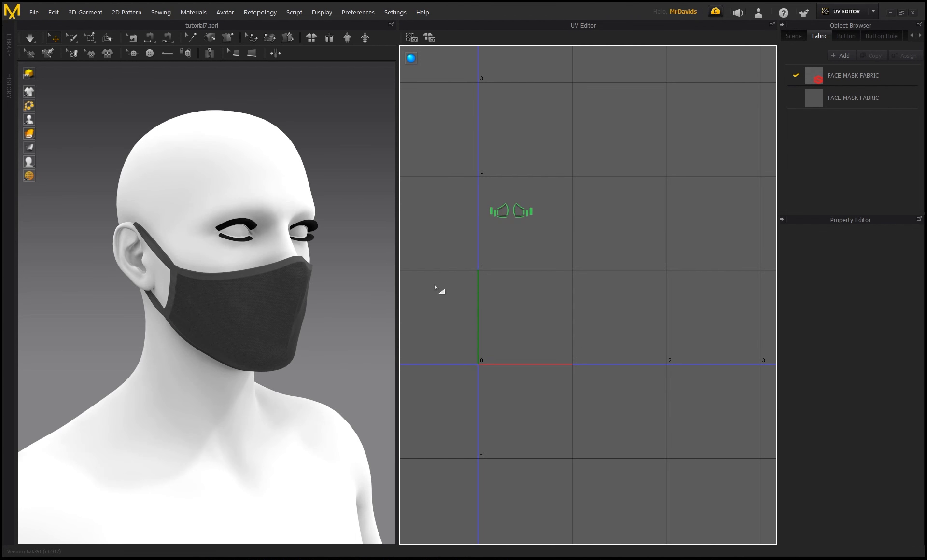
Fit all of the mask's UVs into the 0-1 space using the Length (Absolute) option
scroll(434, 283, up, 2)
right_click(461, 288)
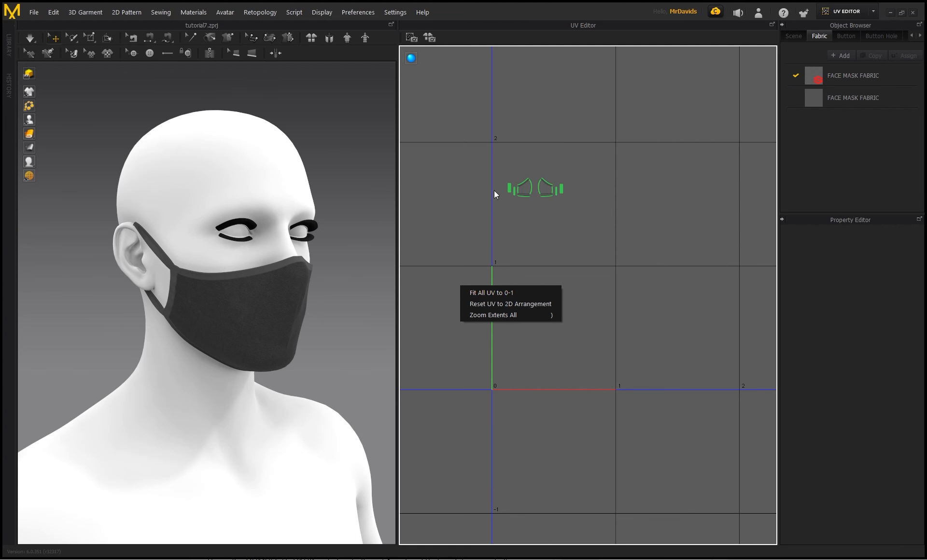
click(486, 293)
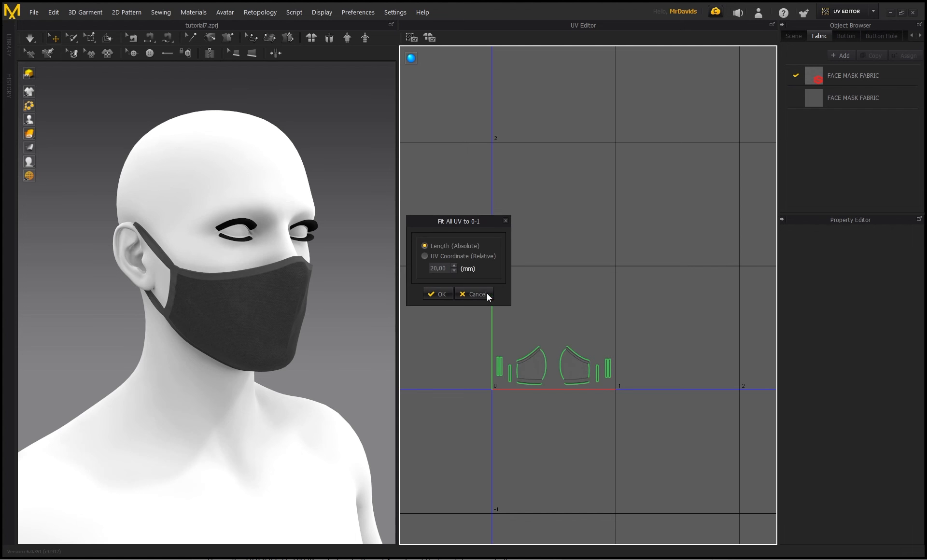
click(442, 295)
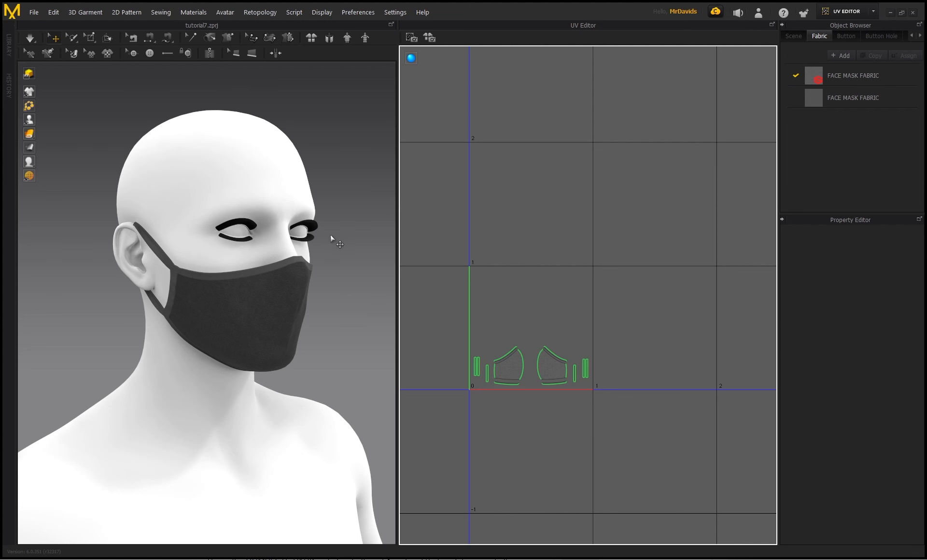
Return to the Simulation workspace and quadrangulate all of the mask's pattern pieces
click(874, 11)
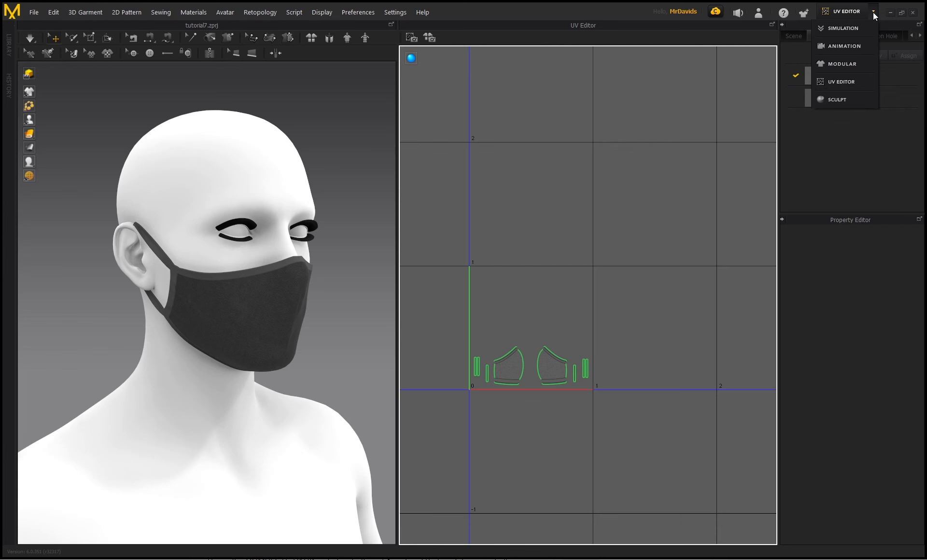
click(841, 28)
middle_drag(550, 213, 619, 294)
scroll(619, 294, up, 1)
scroll(521, 229, up, 3)
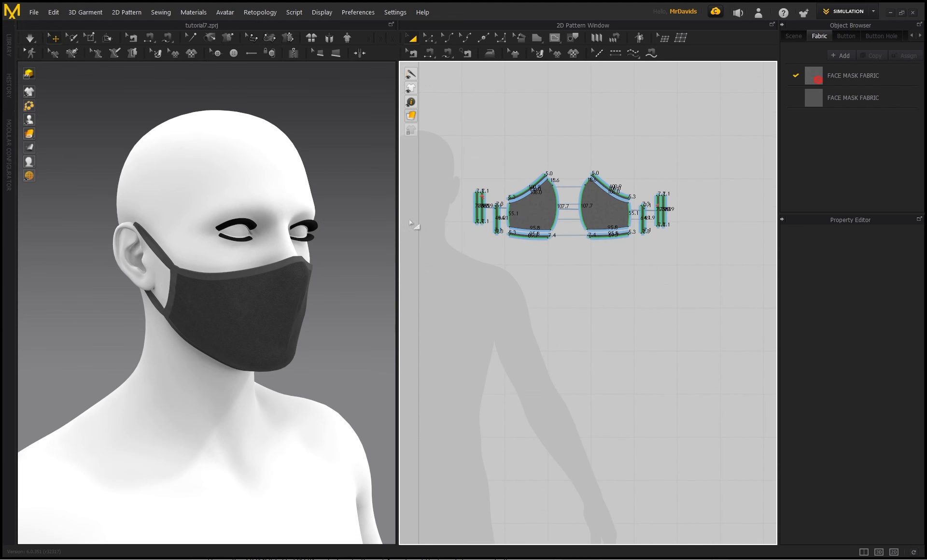
scroll(304, 218, up, 2)
right_drag(302, 223, 316, 221)
drag(679, 259, 468, 144)
click(52, 12)
mouse_move(72, 103)
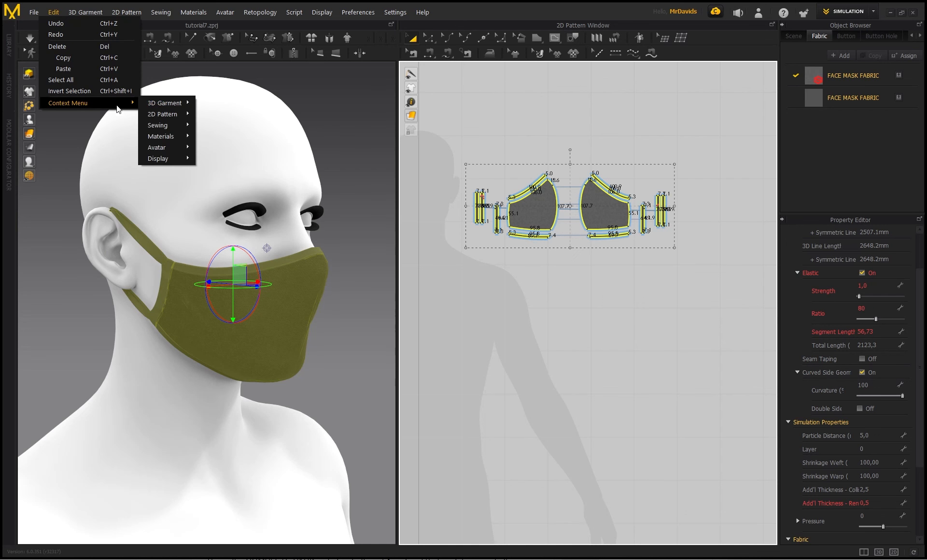
mouse_move(178, 105)
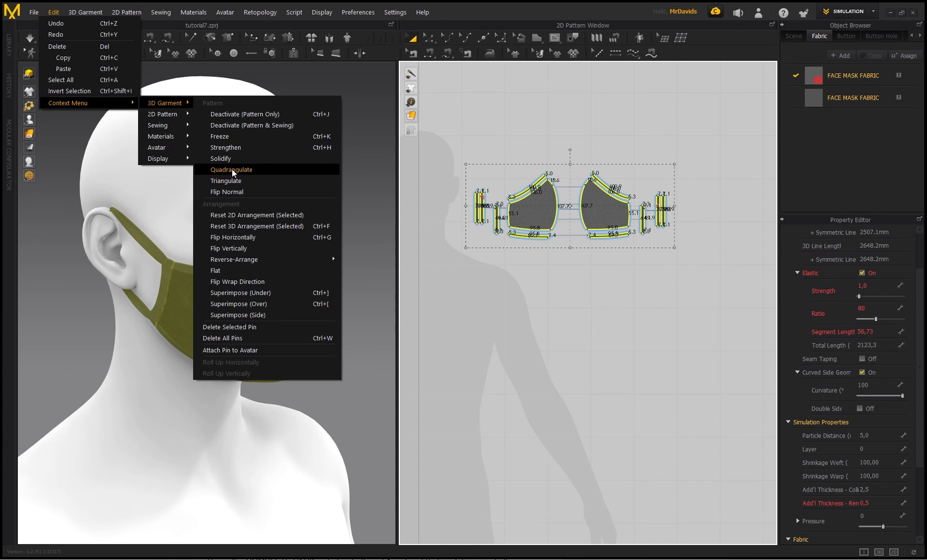
click(322, 169)
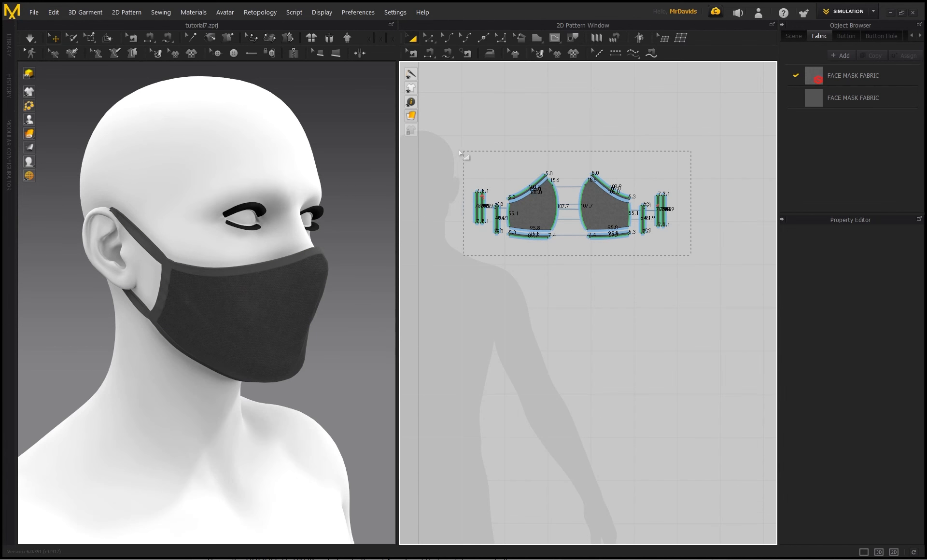
Begin an OBJ export of all mask pattern pieces, choosing the existing face mask obj.obj in the FACE MASK folder as the target
drag(459, 150, 458, 150)
click(34, 12)
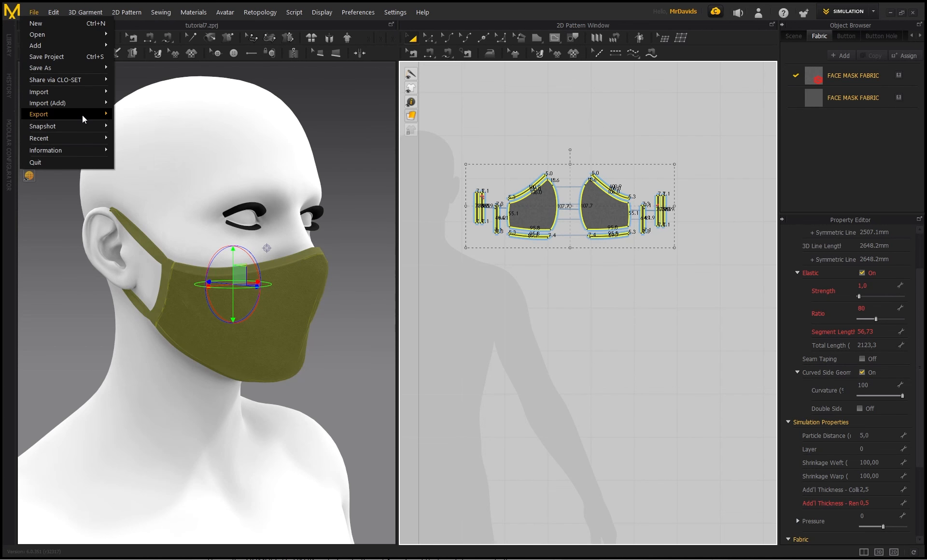
mouse_move(82, 115)
click(164, 124)
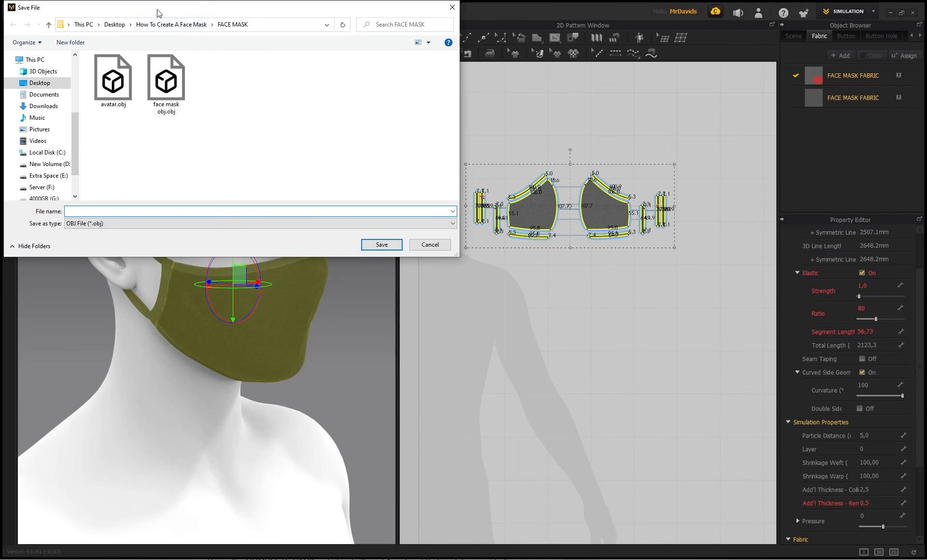
drag(159, 14, 521, 162)
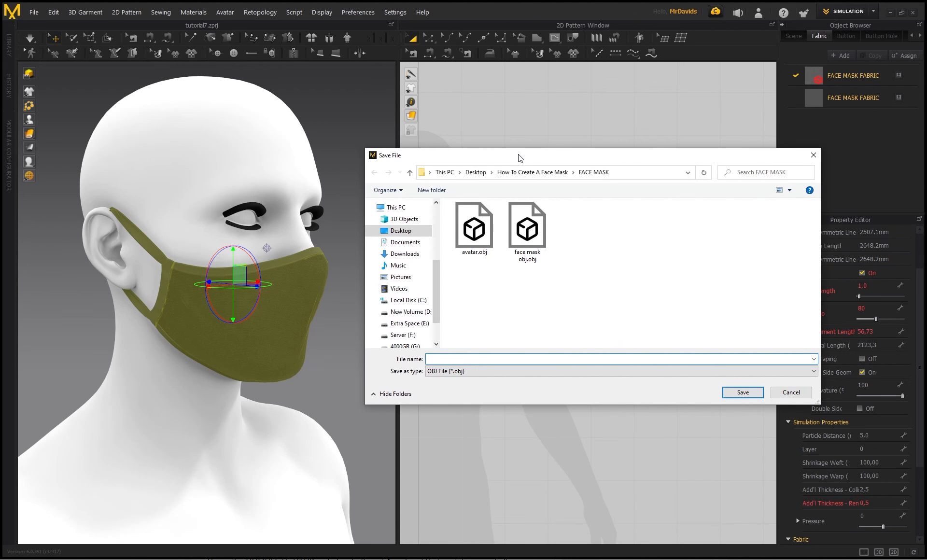
click(548, 222)
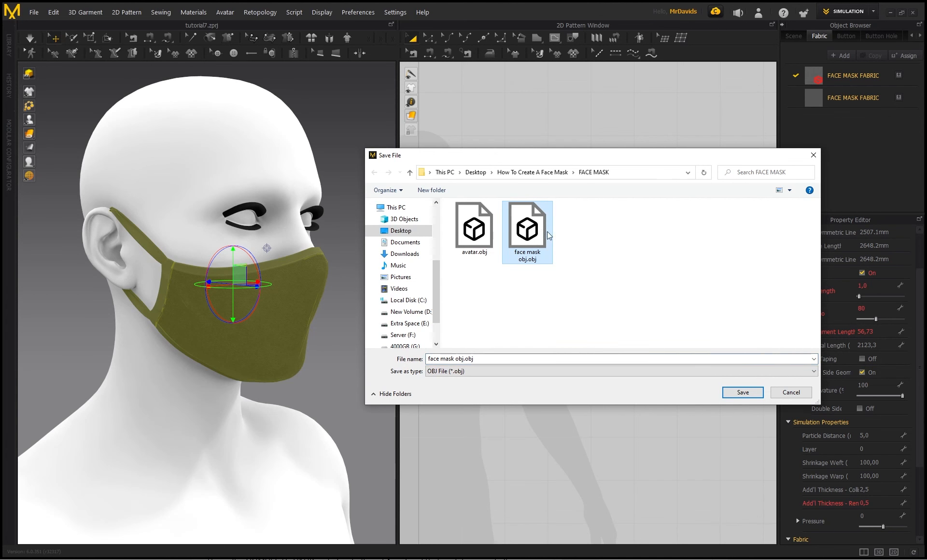
click(740, 392)
click(500, 290)
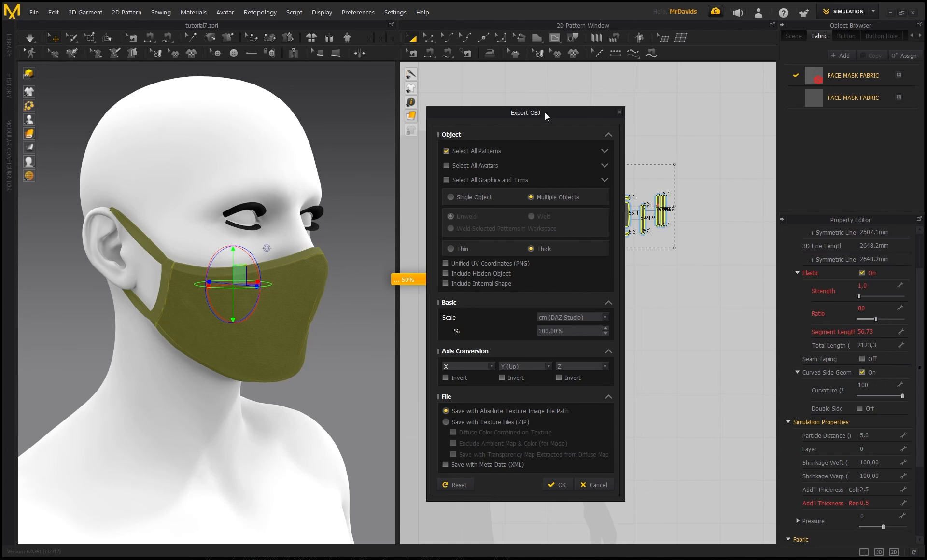
Enable Unified UV Coordinates (PNG) in the OBJ export options, check the image size setting, and cancel the export
drag(544, 112, 630, 114)
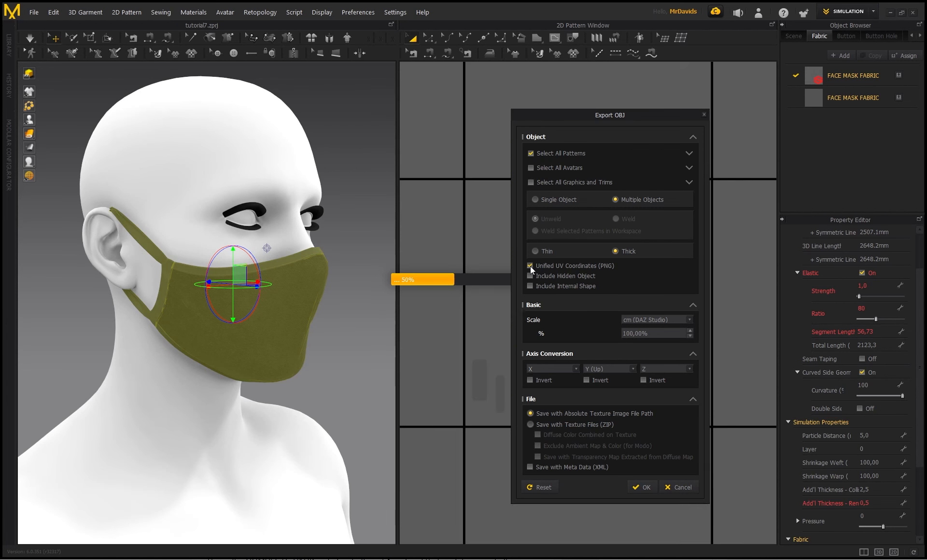
click(530, 265)
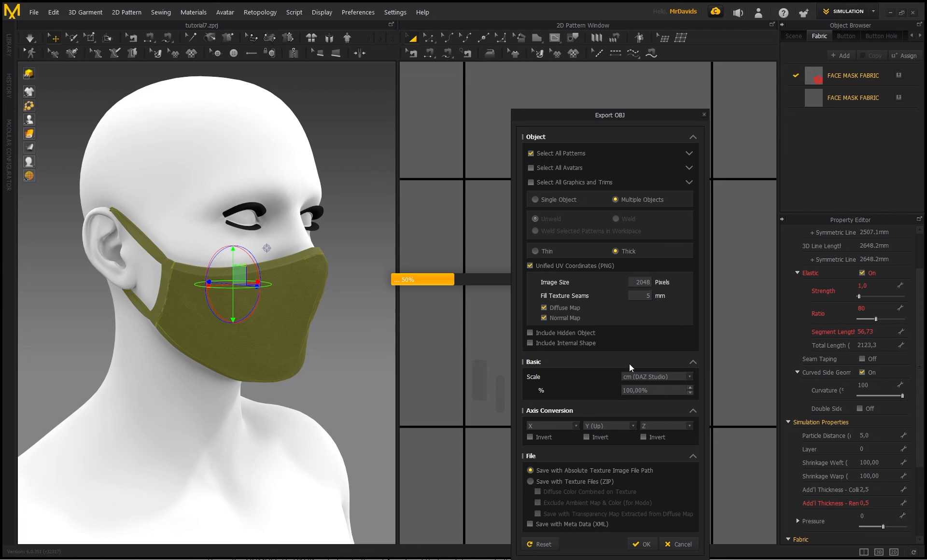
double_click(640, 284)
click(679, 545)
click(560, 294)
Examine the finished mask on the avatar from three-quarter, front and side views
scroll(231, 270, down, 2)
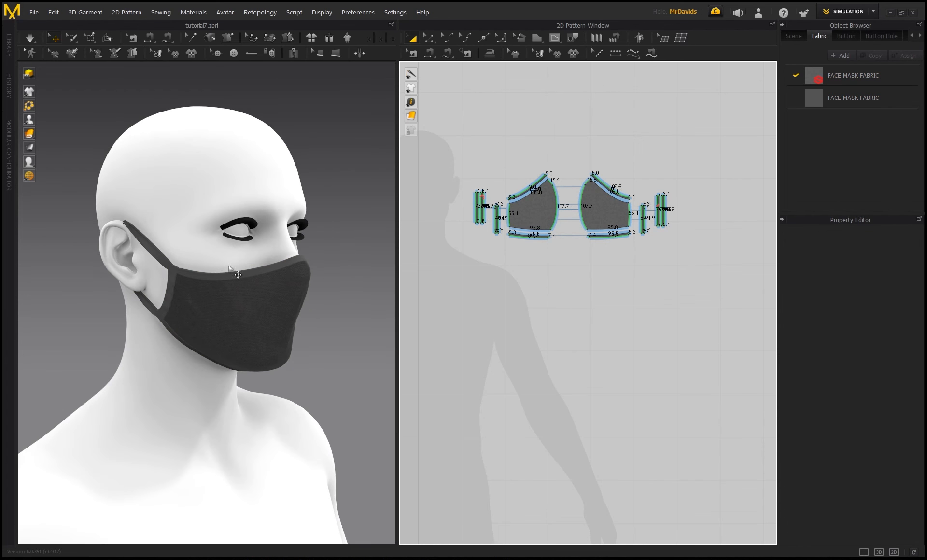
mouse_move(194, 261)
right_down()
mouse_move(315, 252)
mouse_move(139, 254)
mouse_move(182, 260)
right_up()
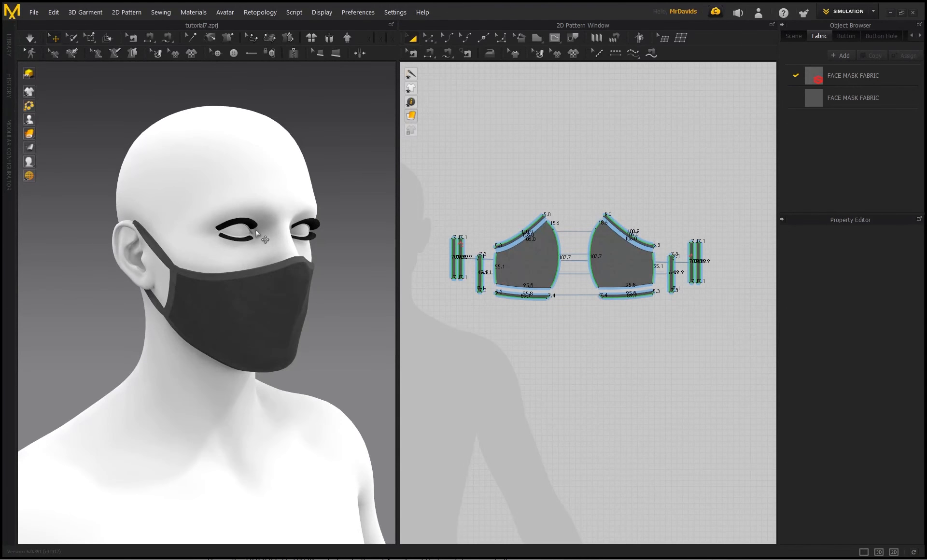
right_drag(256, 233, 202, 225)
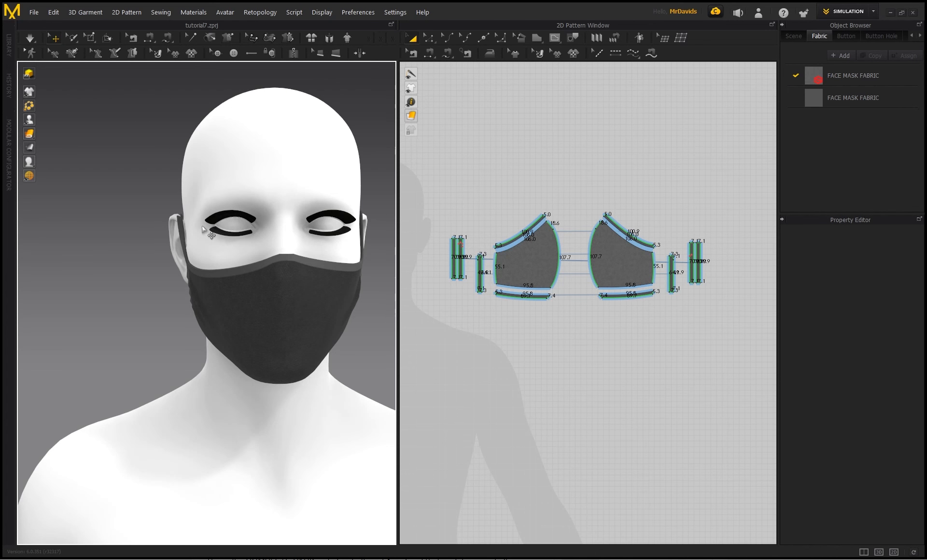
middle_drag(248, 201, 193, 182)
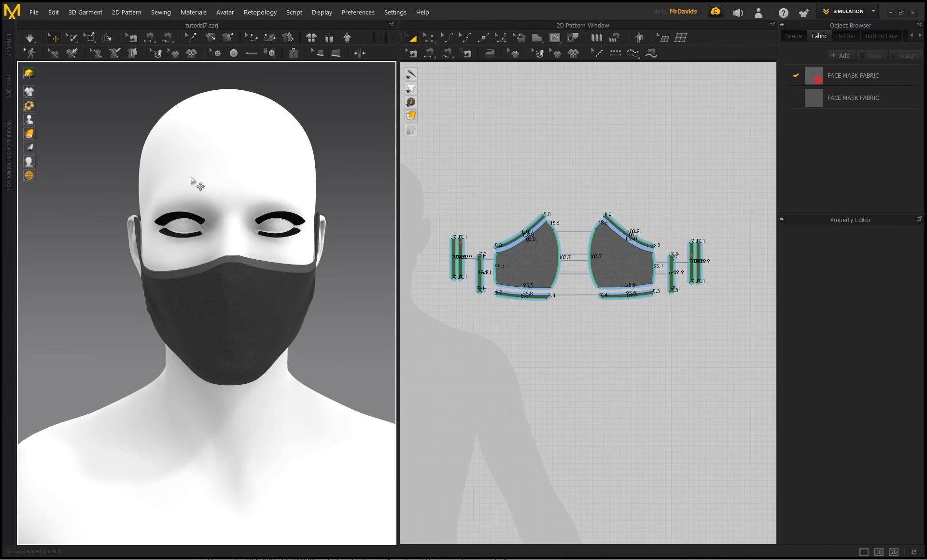
right_drag(205, 188, 198, 261)
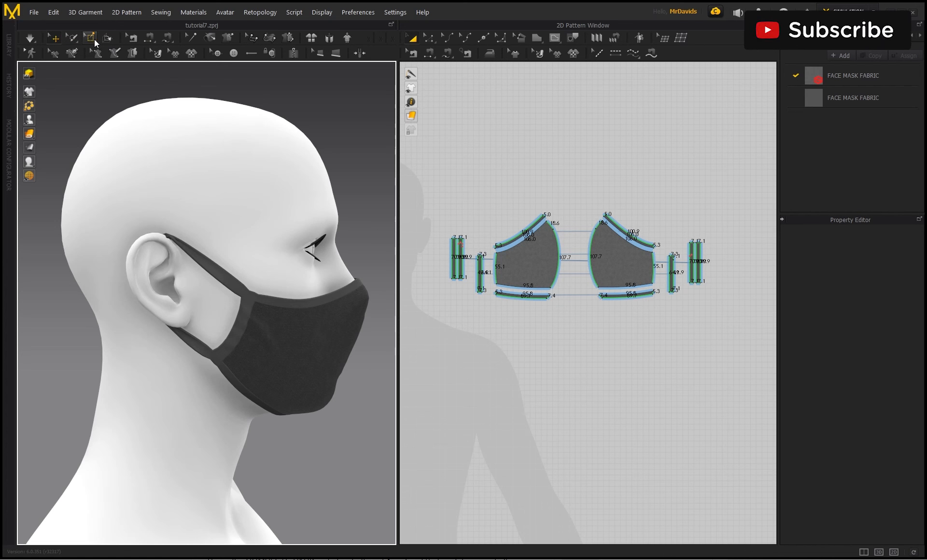
right_drag(251, 167, 212, 161)
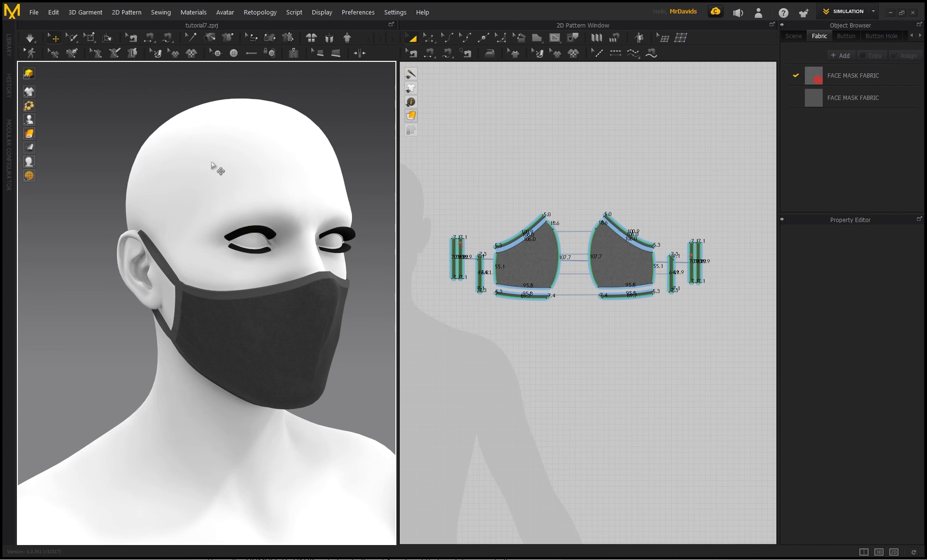
right_drag(214, 170, 220, 154)
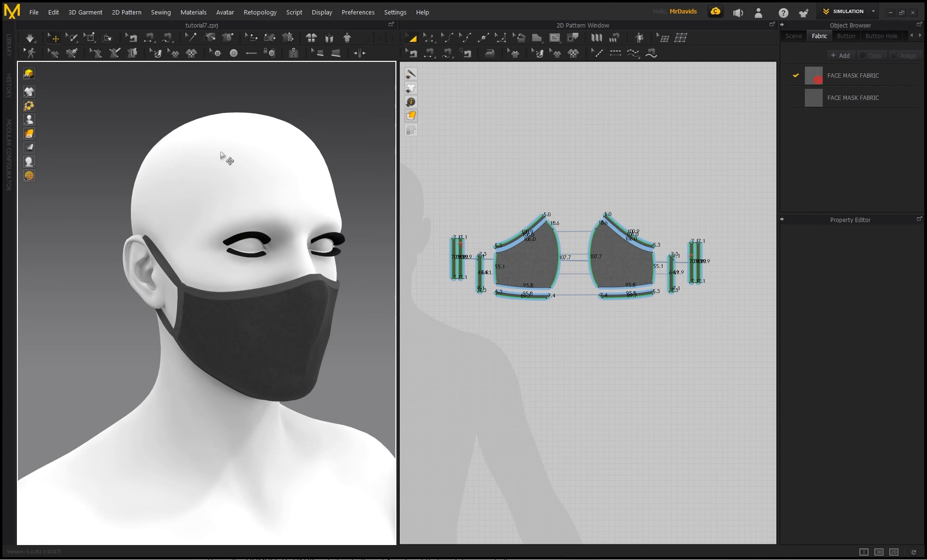
right_drag(266, 220, 227, 219)
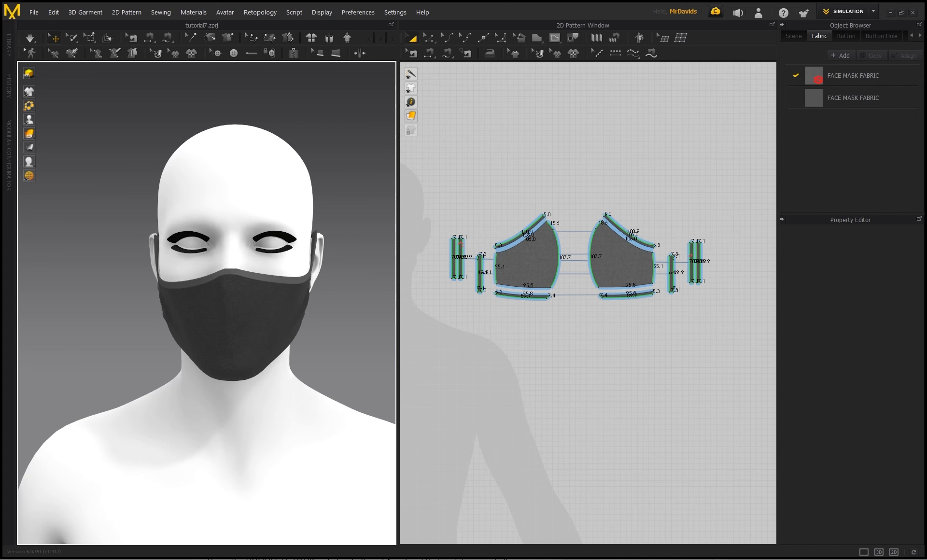